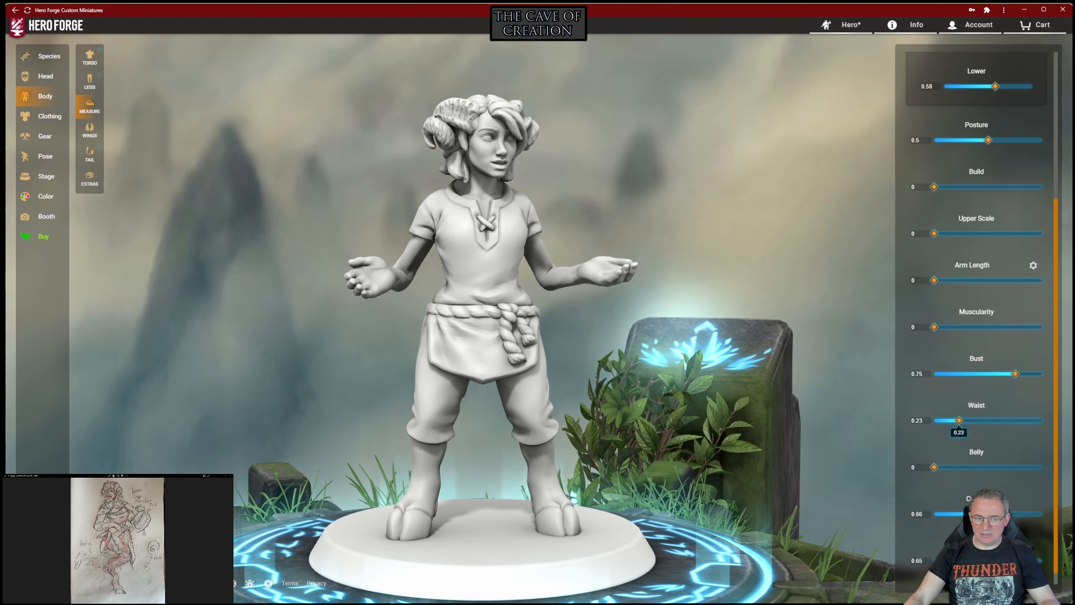
# Step: Set the figure's waist measurement to 0.28 and check the body shape from different angles
pyautogui.moveTo(950, 419); pyautogui.dragTo(965, 420)
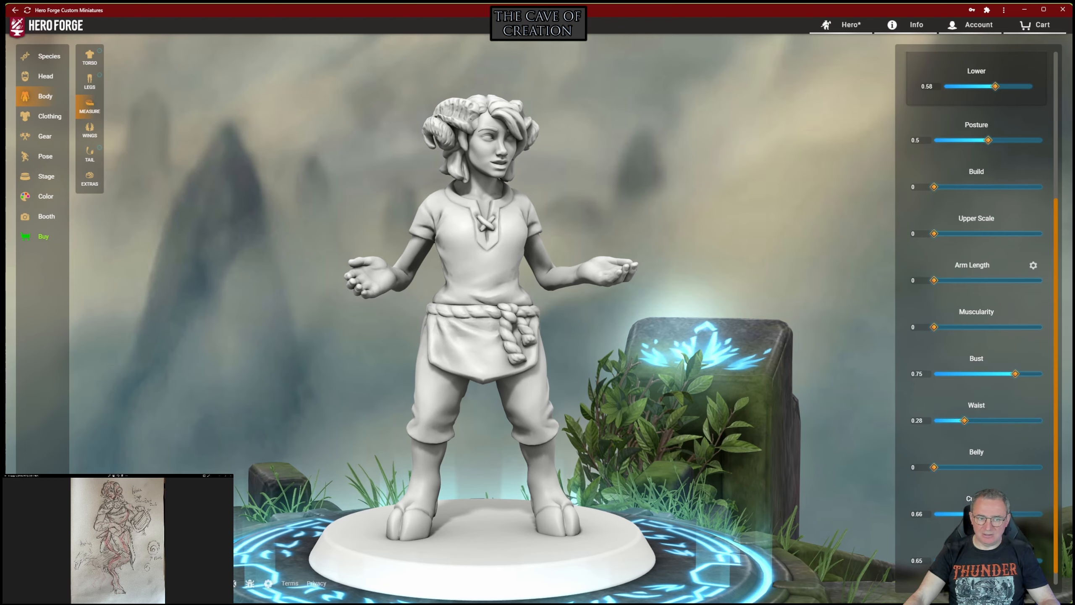
pyautogui.moveTo(499, 381)
pyautogui.mouseDown()
pyautogui.moveTo(796, 356)
pyautogui.moveTo(499, 353)
pyautogui.moveTo(453, 407)
pyautogui.moveTo(470, 366)
pyautogui.moveTo(314, 381)
pyautogui.moveTo(519, 377)
pyautogui.mouseUp()
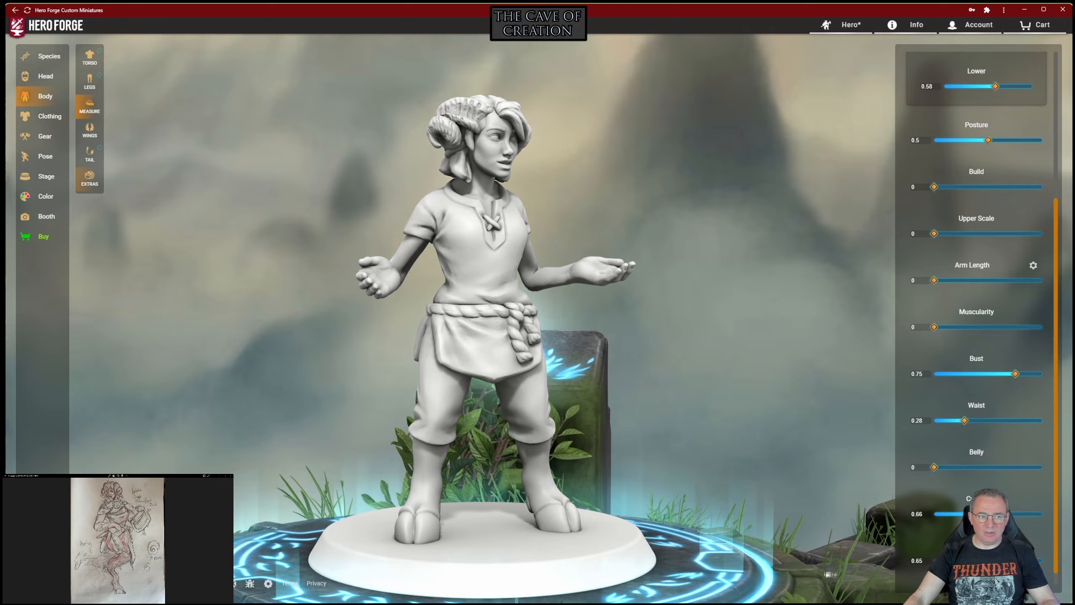
pyautogui.moveTo(237, 271)
pyautogui.mouseDown()
pyautogui.moveTo(521, 293)
pyautogui.moveTo(237, 282)
pyautogui.mouseUp()
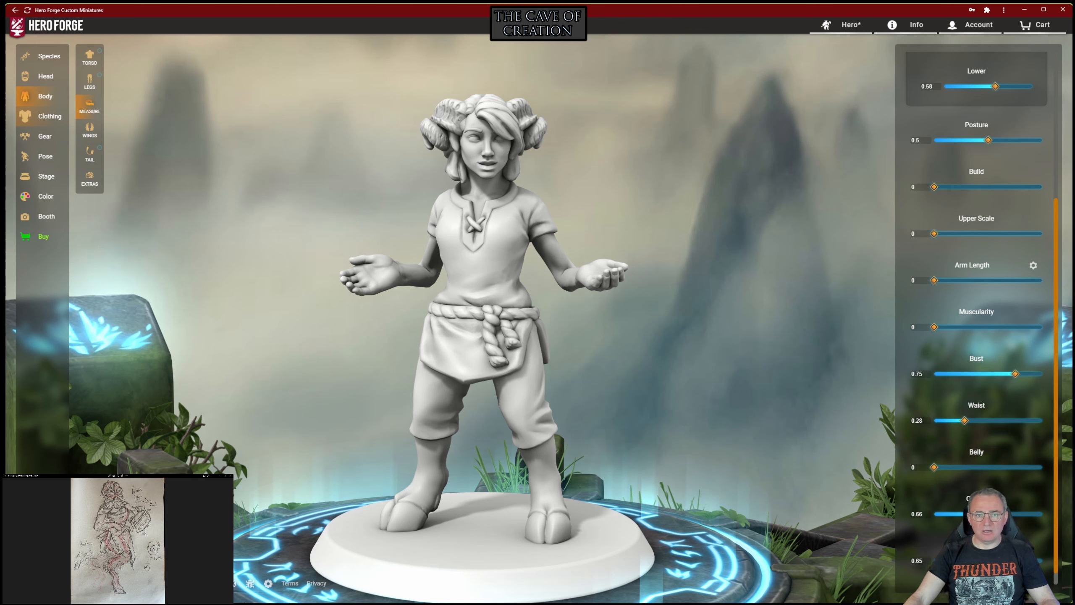
# Step: Look through the helm and mask options available for the figure's headwear
pyautogui.click(46, 116)
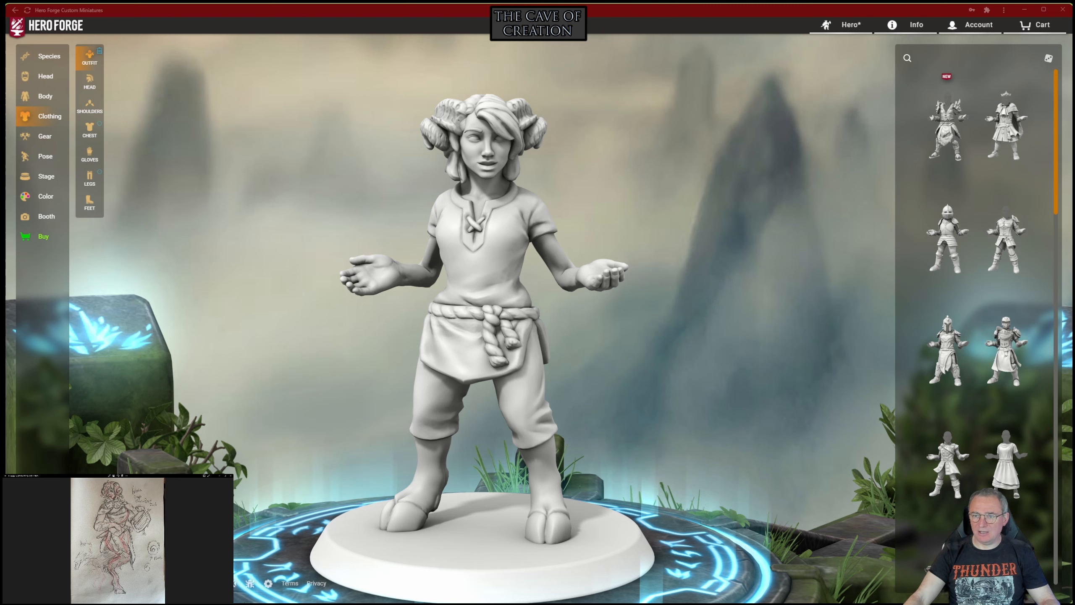
pyautogui.click(89, 81)
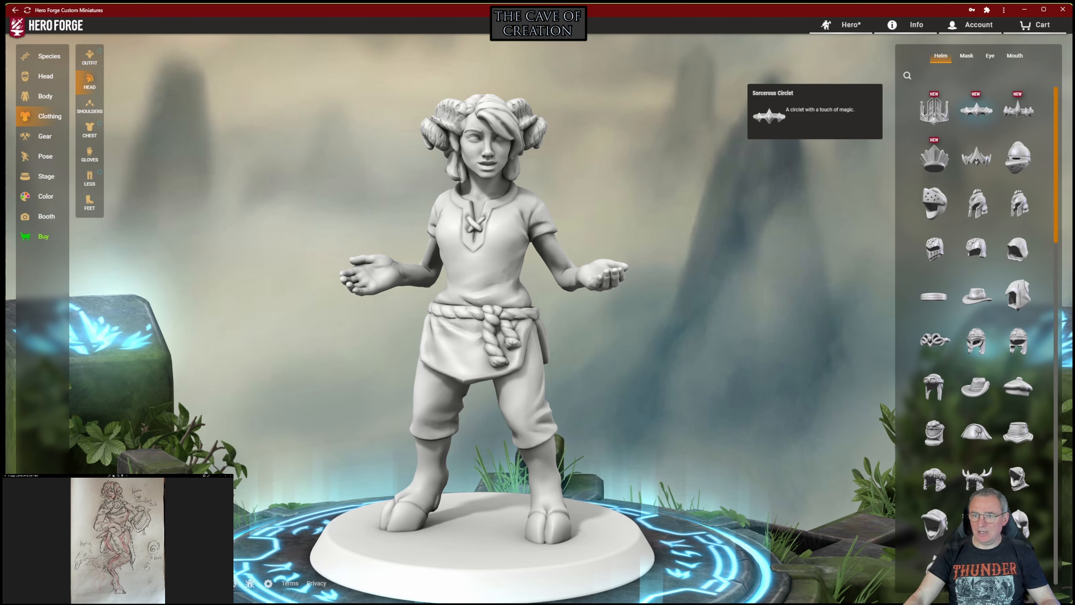
pyautogui.click(1015, 55)
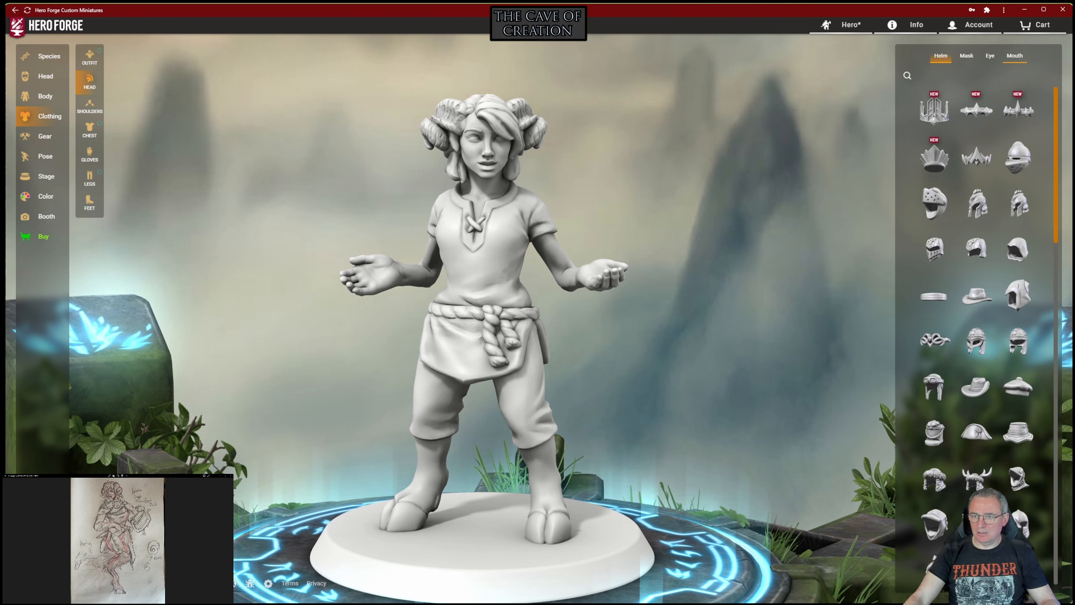
pyautogui.click(989, 56)
pyautogui.click(967, 55)
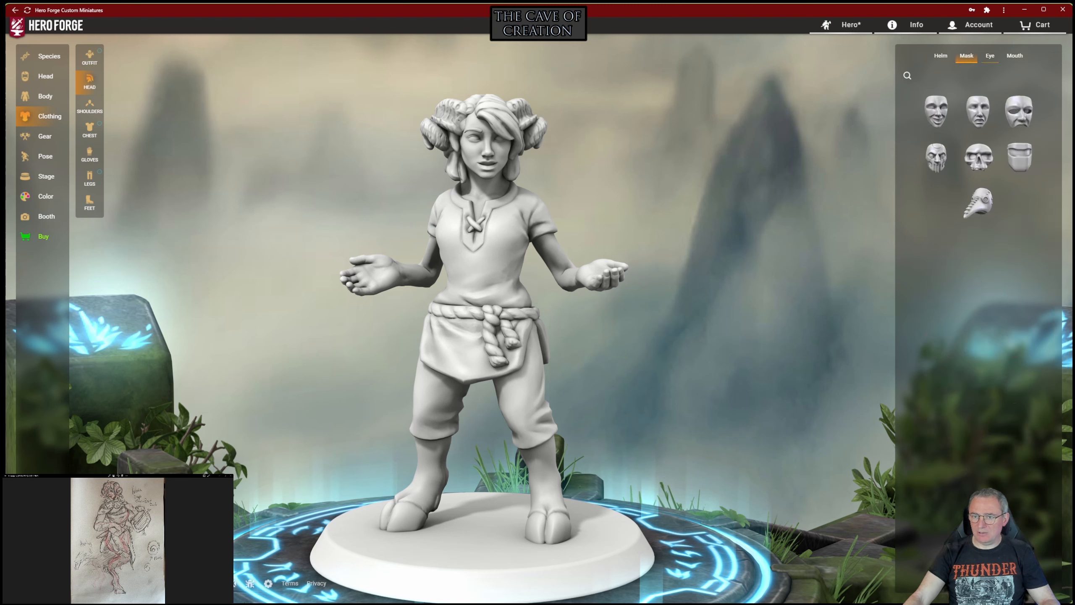
pyautogui.click(940, 56)
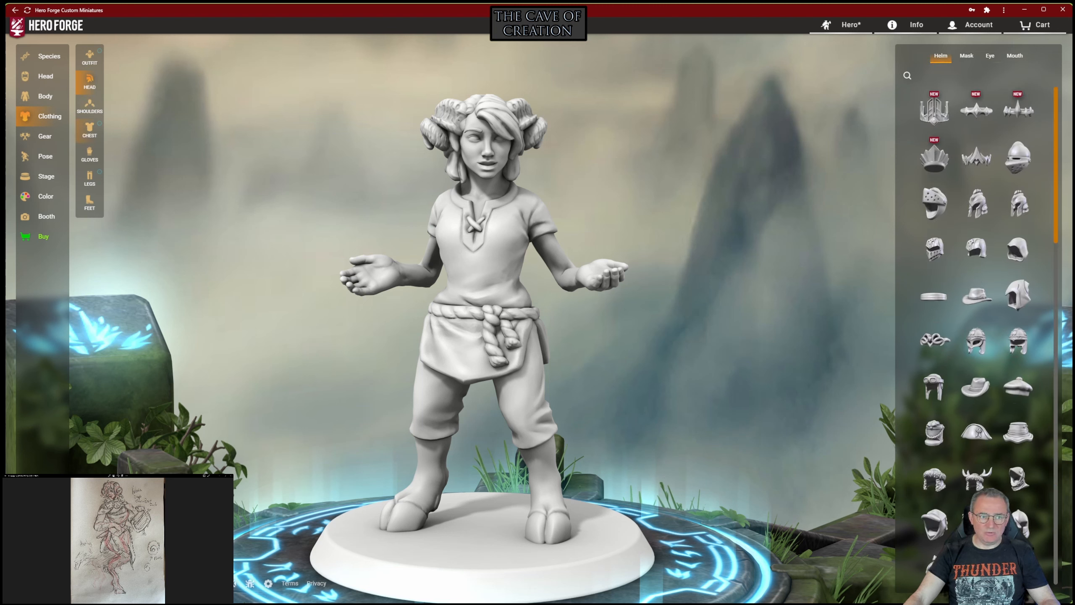
# Step: Try the Royal Waistcoat and Coat with Collar as the figure's under-layer chest garment
pyautogui.click(89, 130)
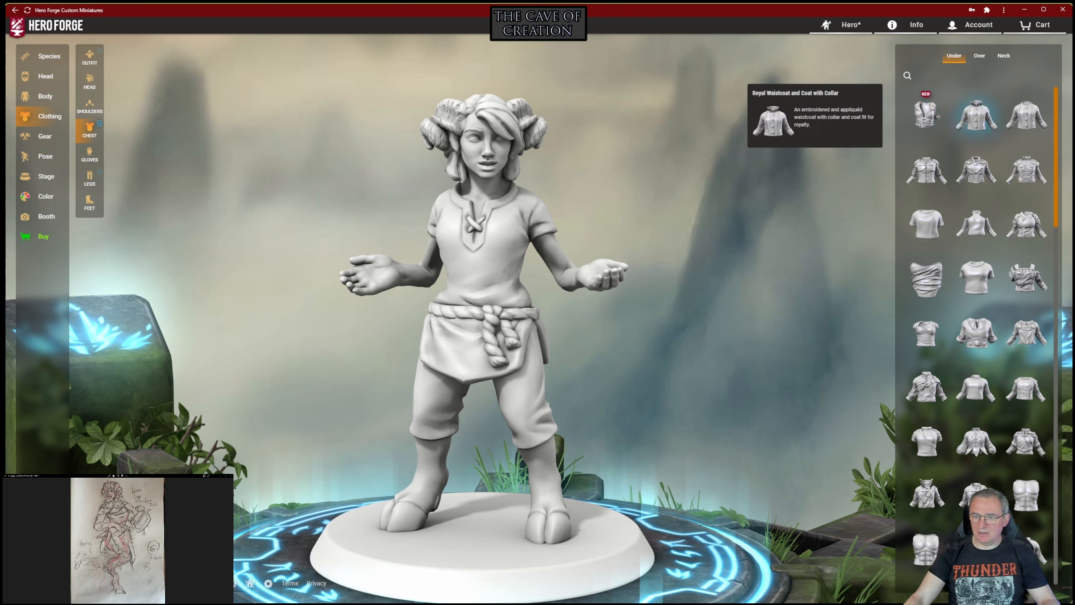
pyautogui.click(976, 114)
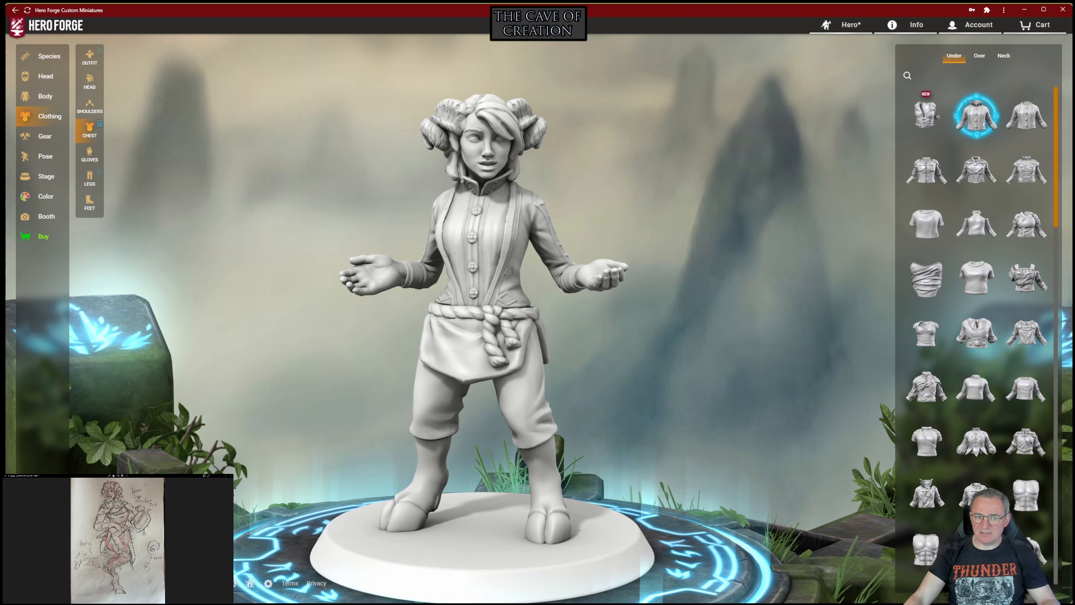
pyautogui.click(976, 114)
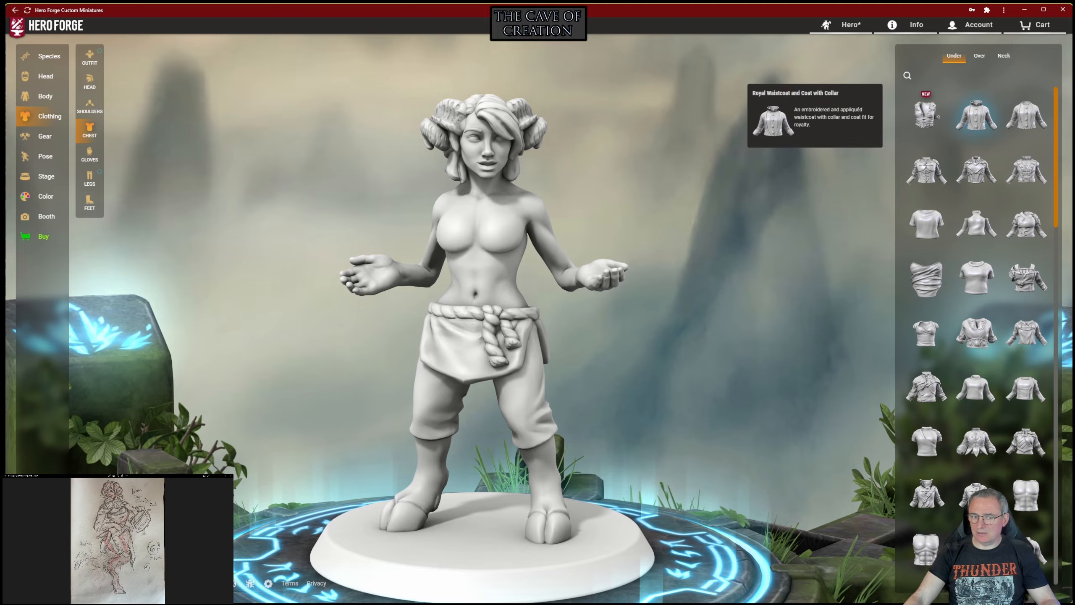
pyautogui.click(976, 114)
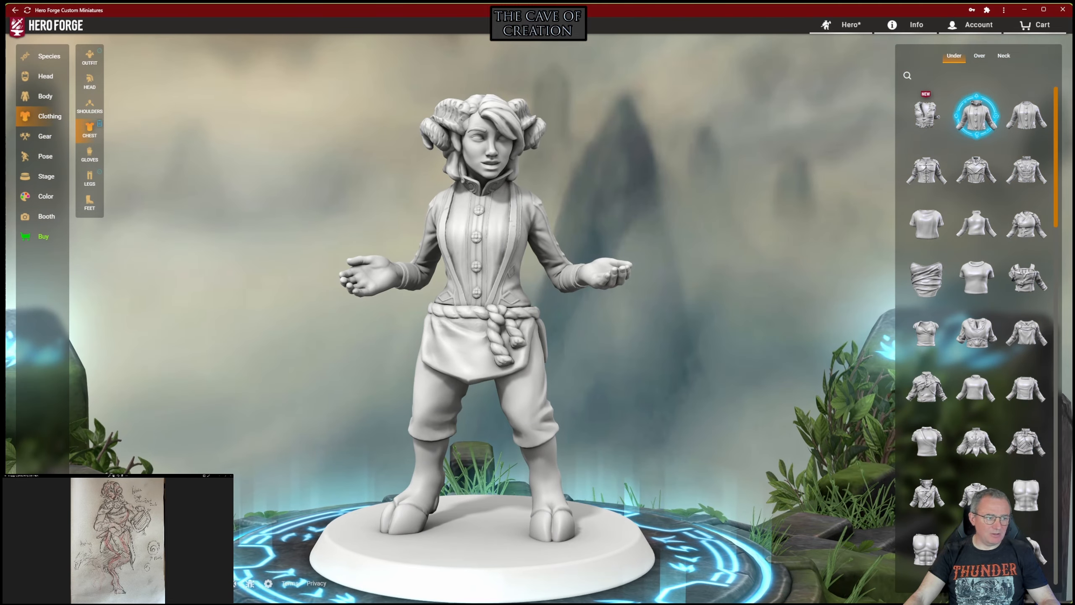
# Step: Check the reference art, and compare the Cold Shoulder Top, Royal Waistcoat and Shadow Sakura Chest Armor on the figure
pyautogui.click(3, 535)
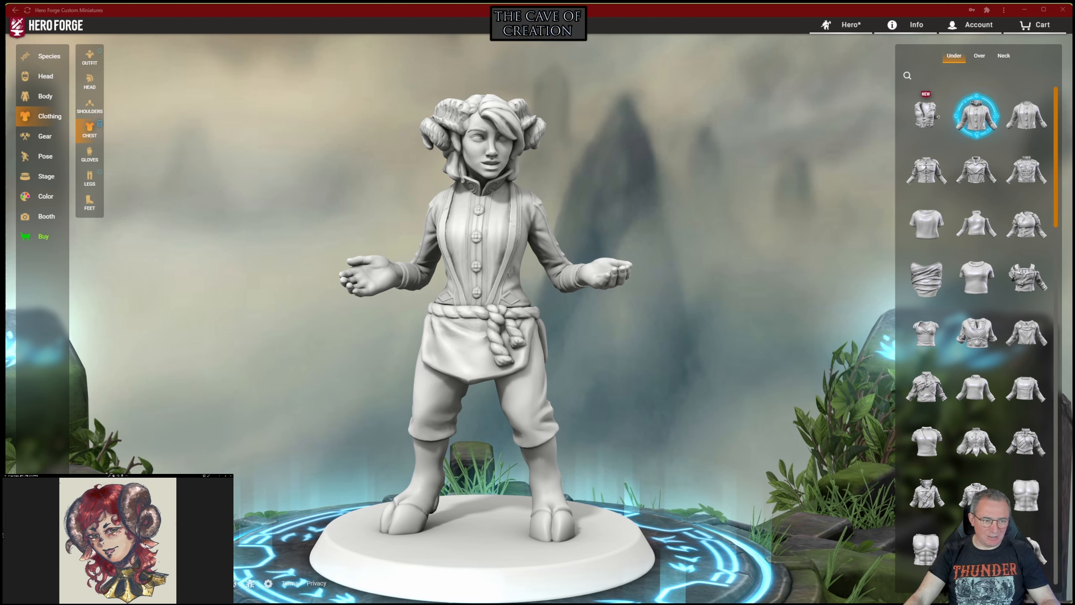
pyautogui.press('Right')
pyautogui.moveTo(976, 169)
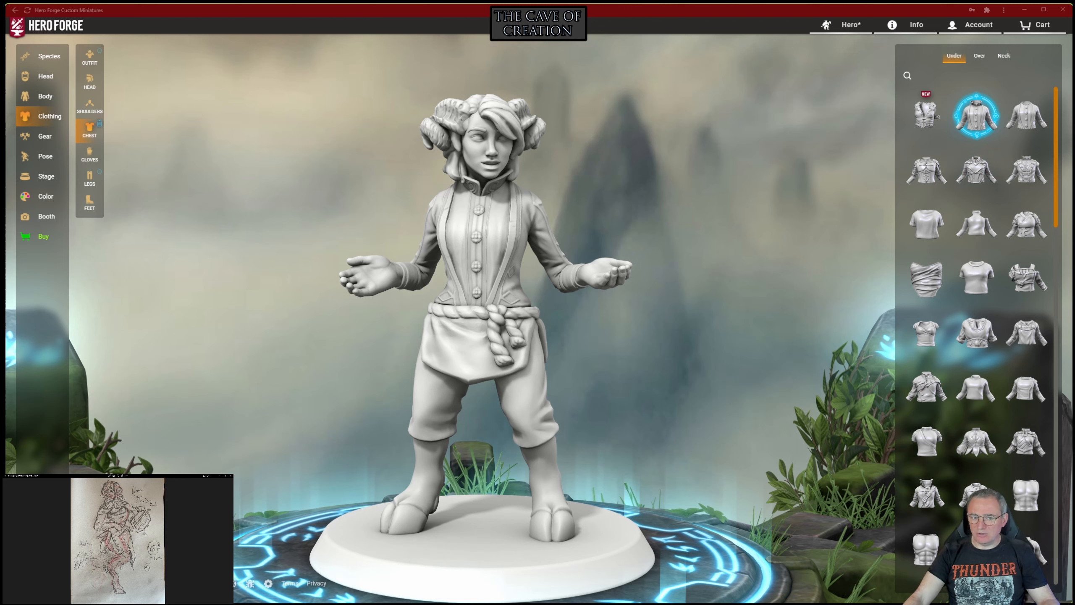
pyautogui.click(975, 224)
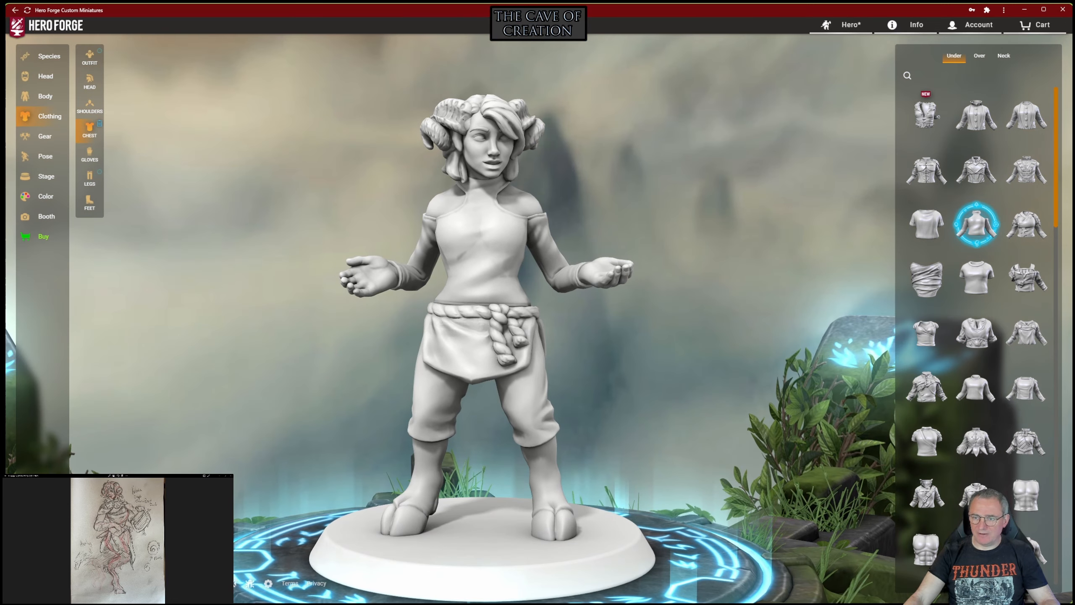
pyautogui.click(976, 114)
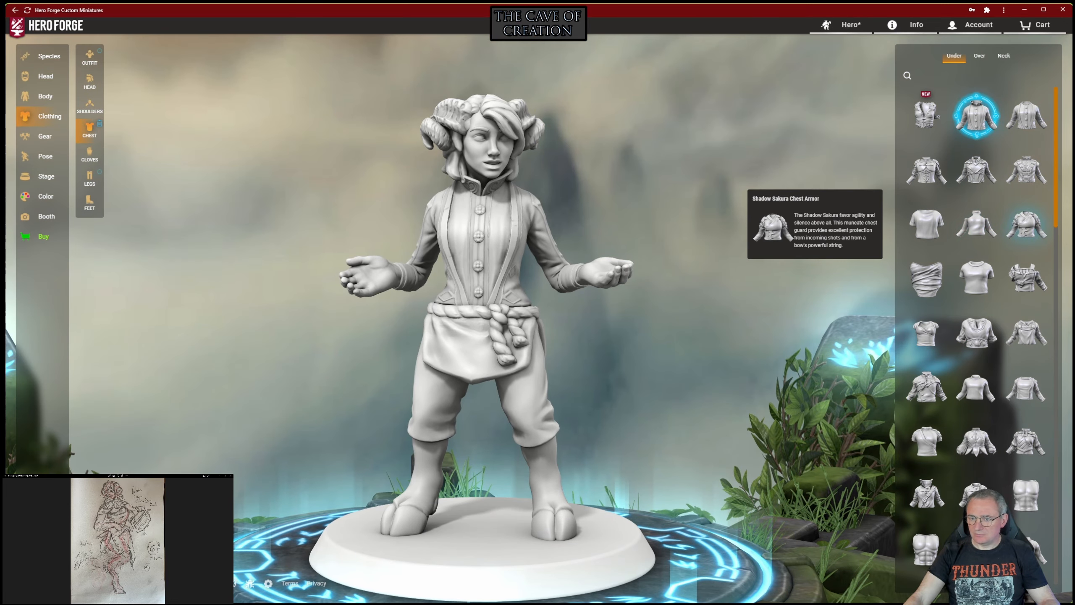
pyautogui.click(1027, 224)
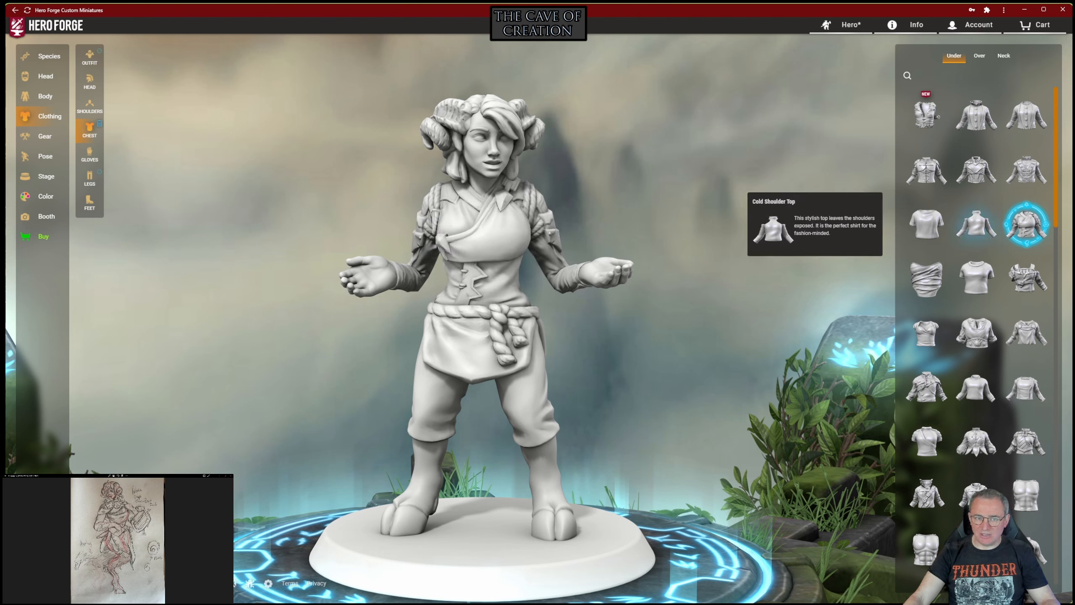
pyautogui.click(976, 225)
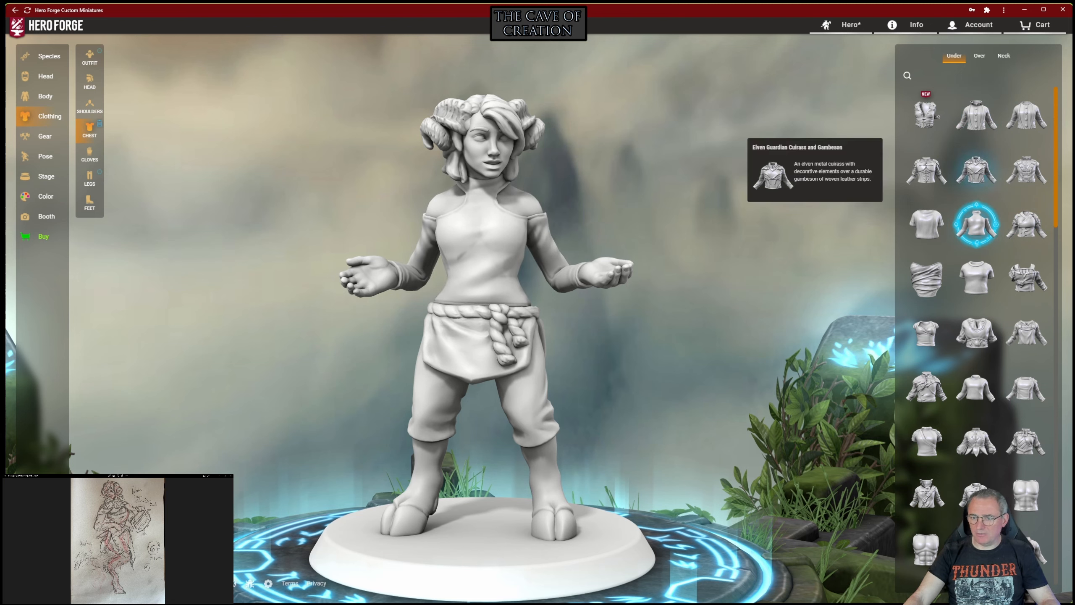
# Step: Try the Elven Guardian Cuirass and Gambeson and the asymmetric leather top with puffed sleeves on the figure's chest
pyautogui.click(975, 170)
pyautogui.scroll(-3, 1027, 316)
pyautogui.click(1026, 316)
pyautogui.moveTo(635, 296); pyautogui.dragTo(415, 329)
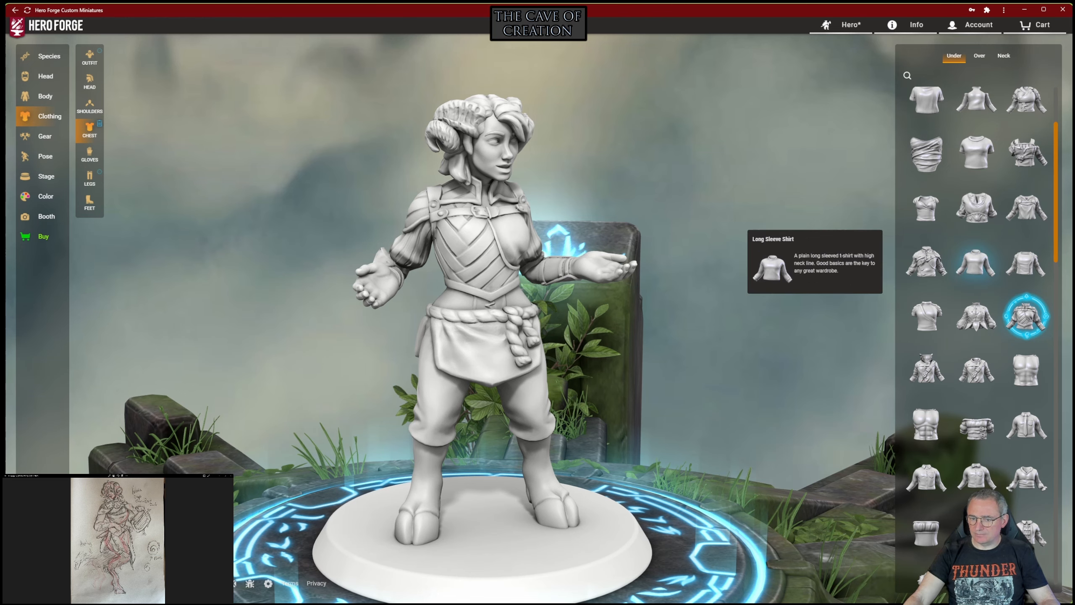
# Step: Dress the figure's chest in the Unknowable Invoker Robes after comparing them with the strapped harness top and the High Collar Robes
pyautogui.scroll(-3, 976, 262)
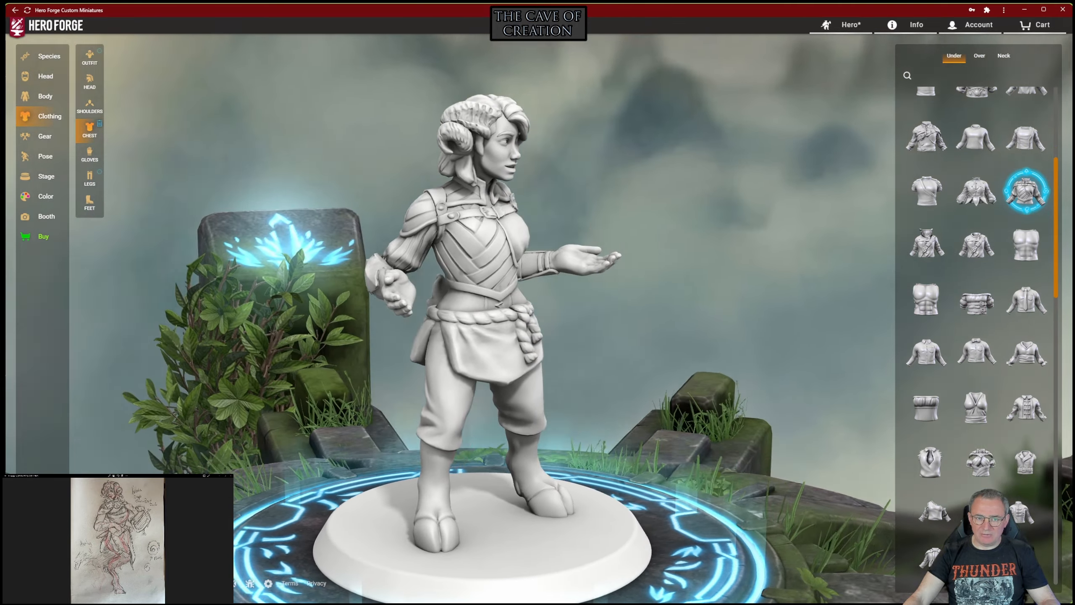
pyautogui.scroll(1, 976, 322)
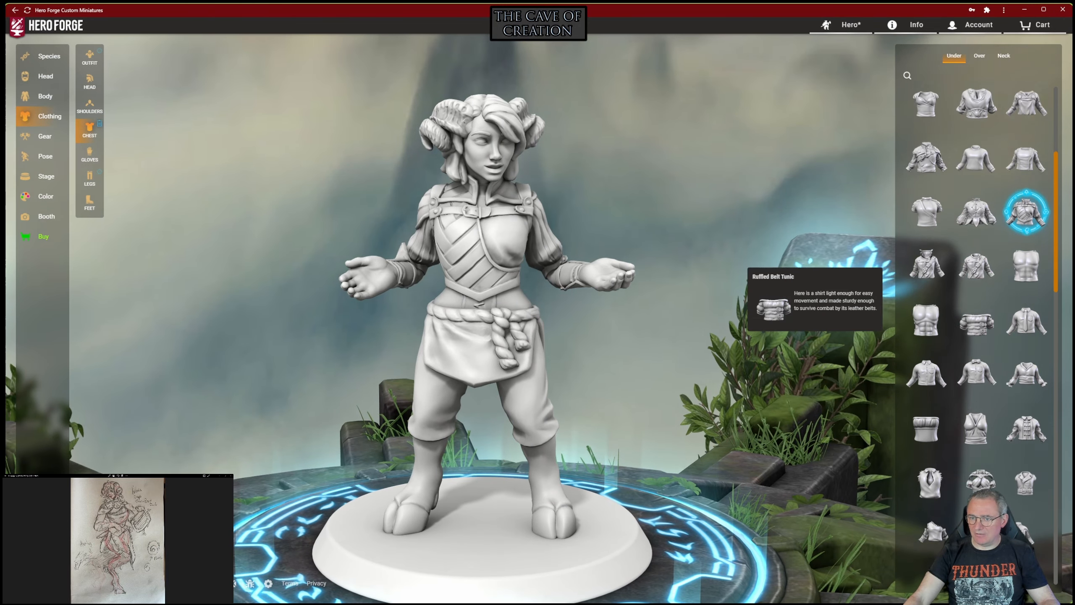
pyautogui.scroll(2, 976, 321)
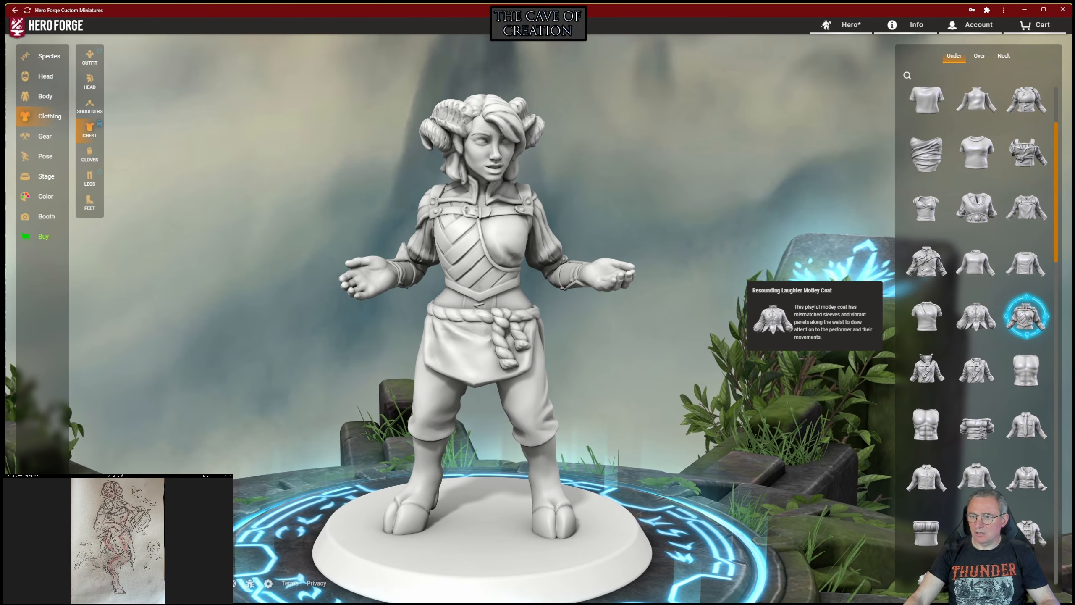
pyautogui.scroll(-3, 976, 322)
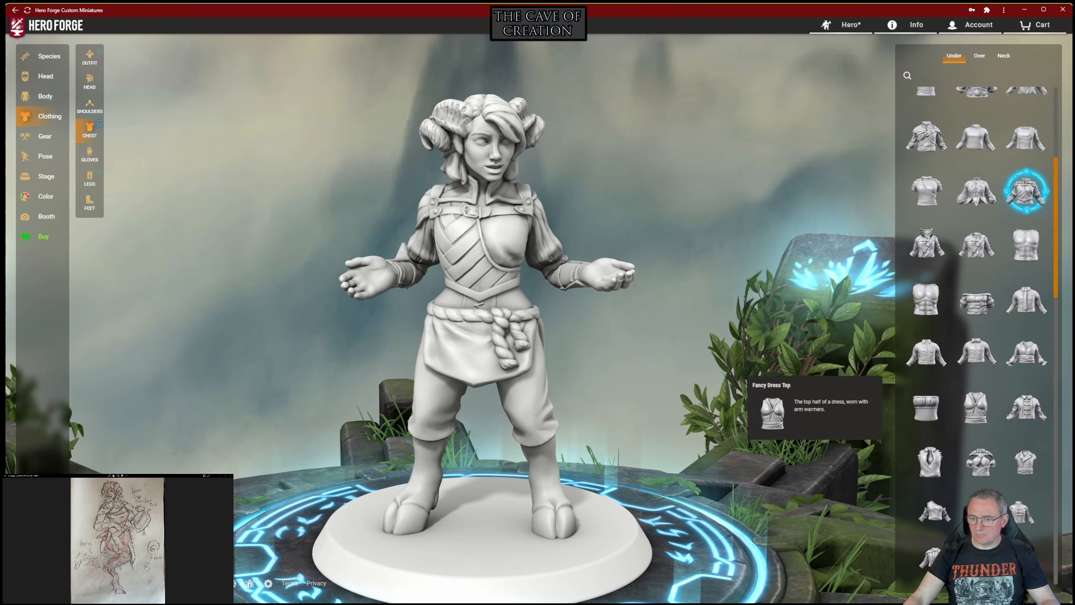
pyautogui.scroll(-3, 976, 339)
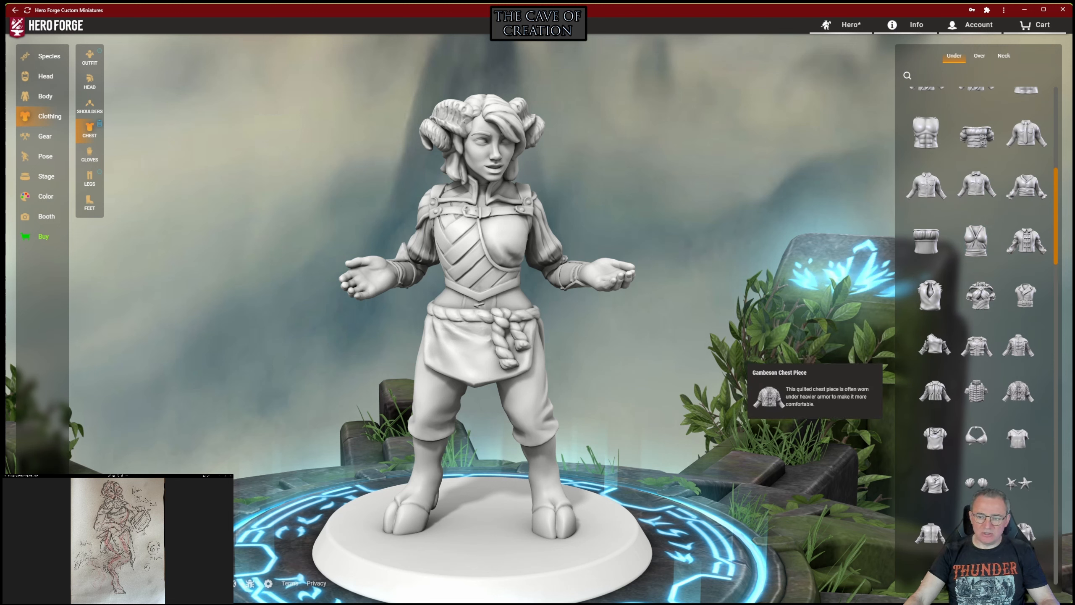
pyautogui.scroll(-4, 995, 382)
pyautogui.scroll(-3, 1018, 375)
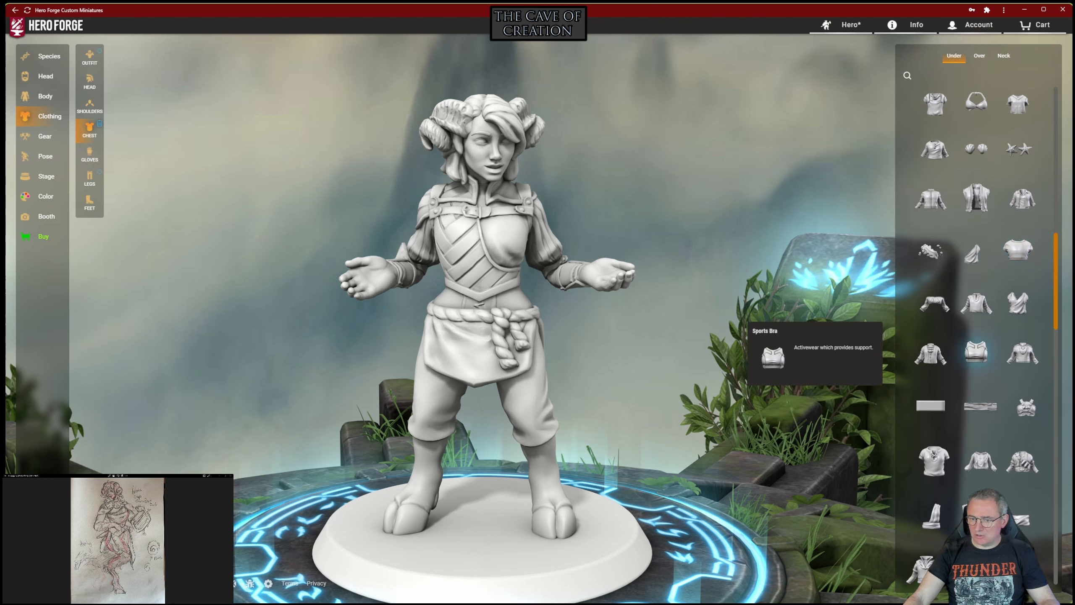
pyautogui.scroll(-2, 980, 330)
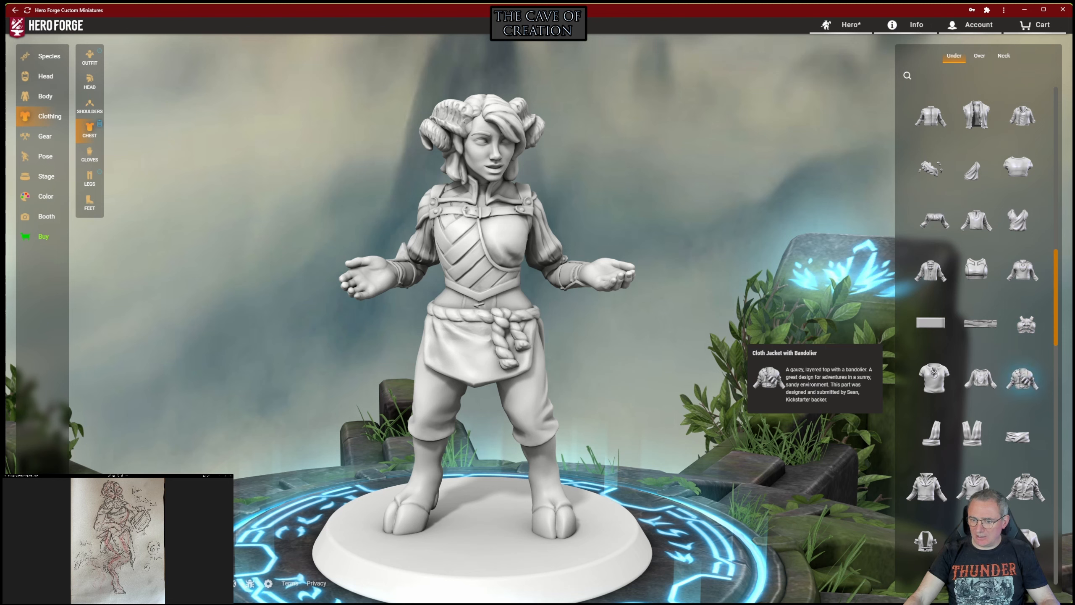
pyautogui.scroll(-2, 999, 390)
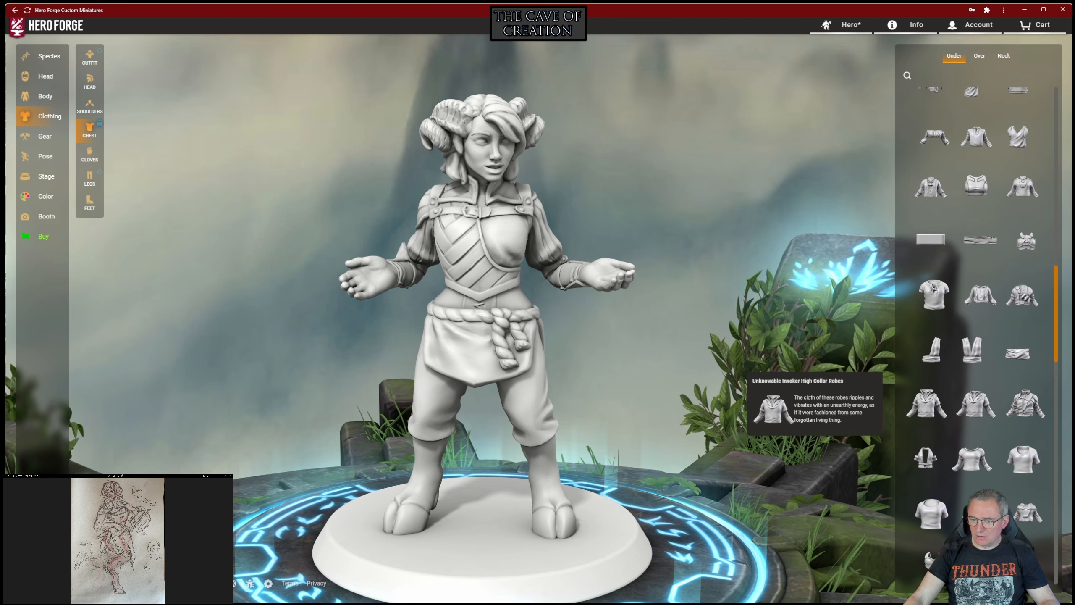
pyautogui.click(1026, 403)
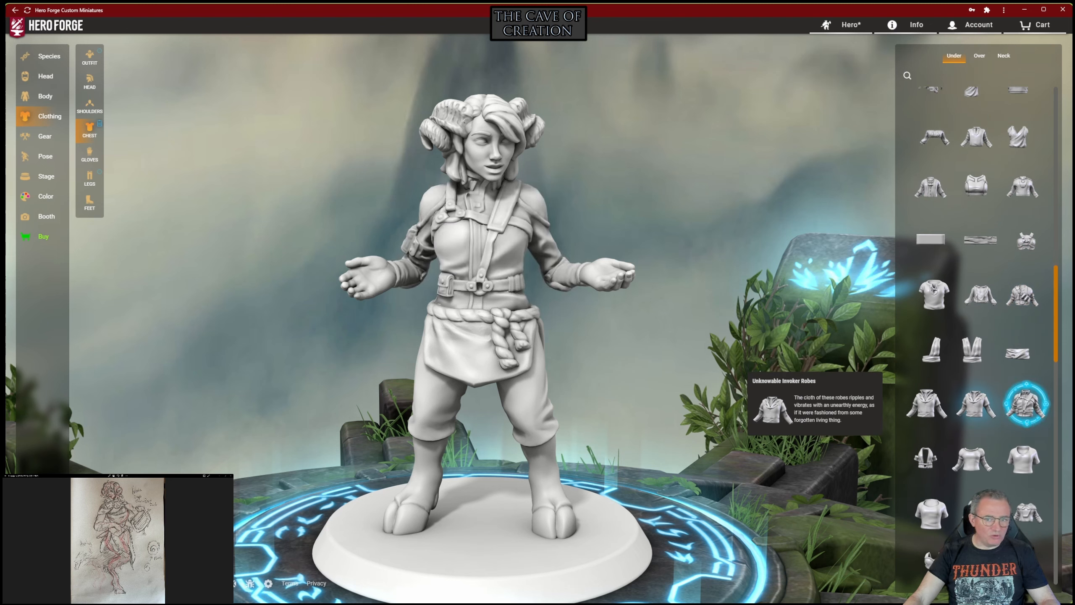
pyautogui.click(926, 403)
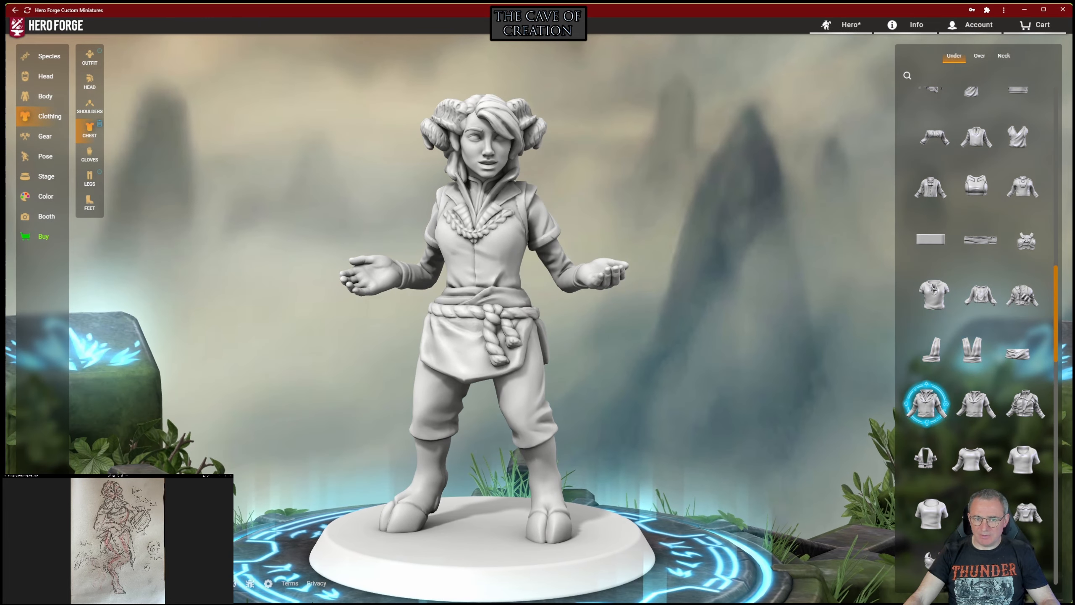
pyautogui.click(976, 403)
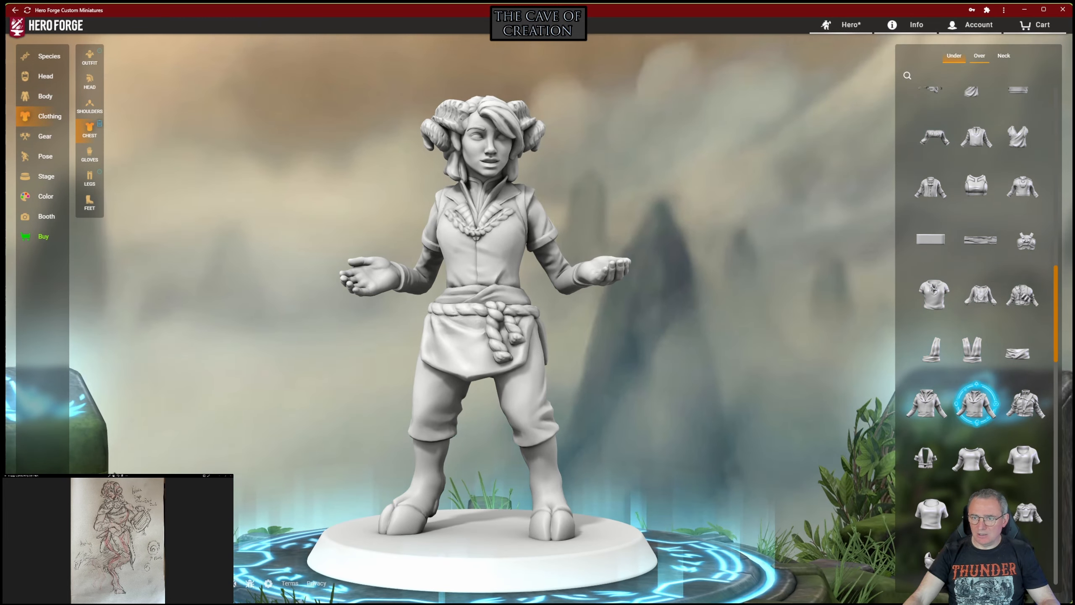
# Step: Browse the over-layer chest garments and try the Disciple of Death Leather Armor on the figure
pyautogui.click(980, 55)
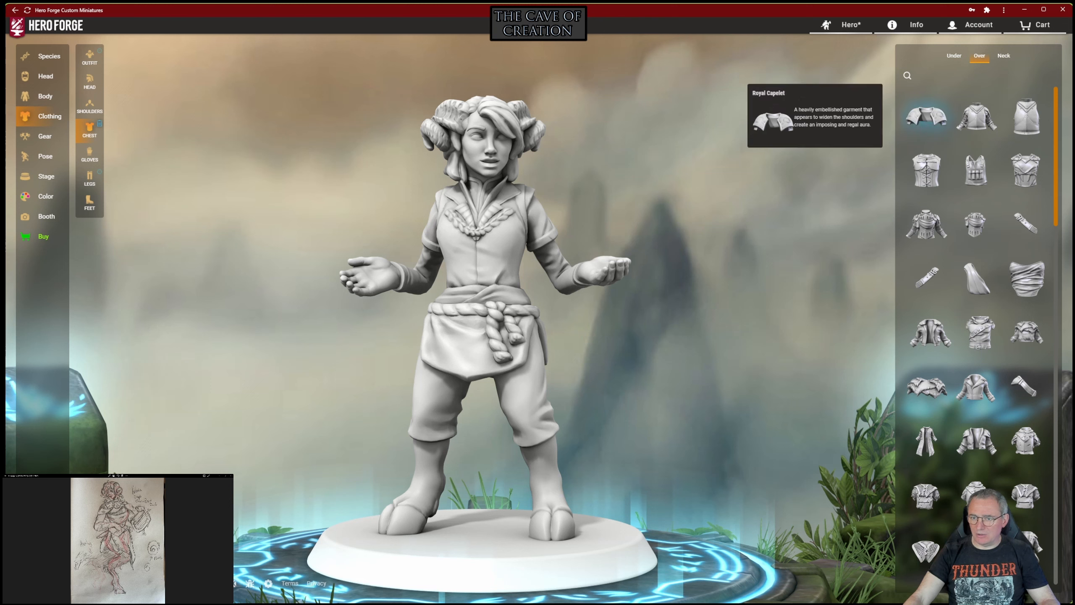
pyautogui.moveTo(926, 224)
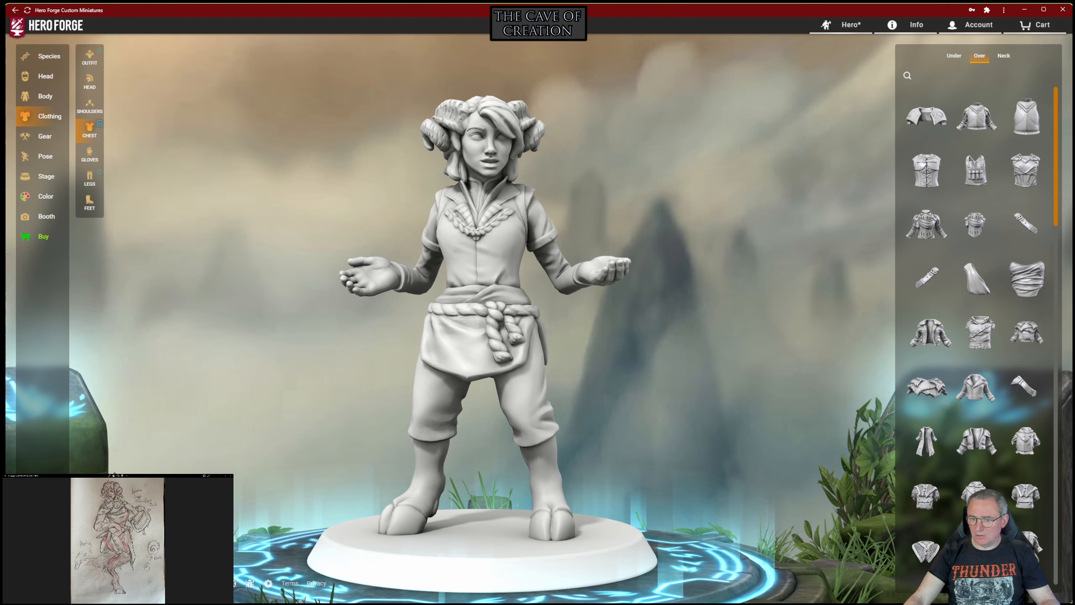
pyautogui.moveTo(980, 332)
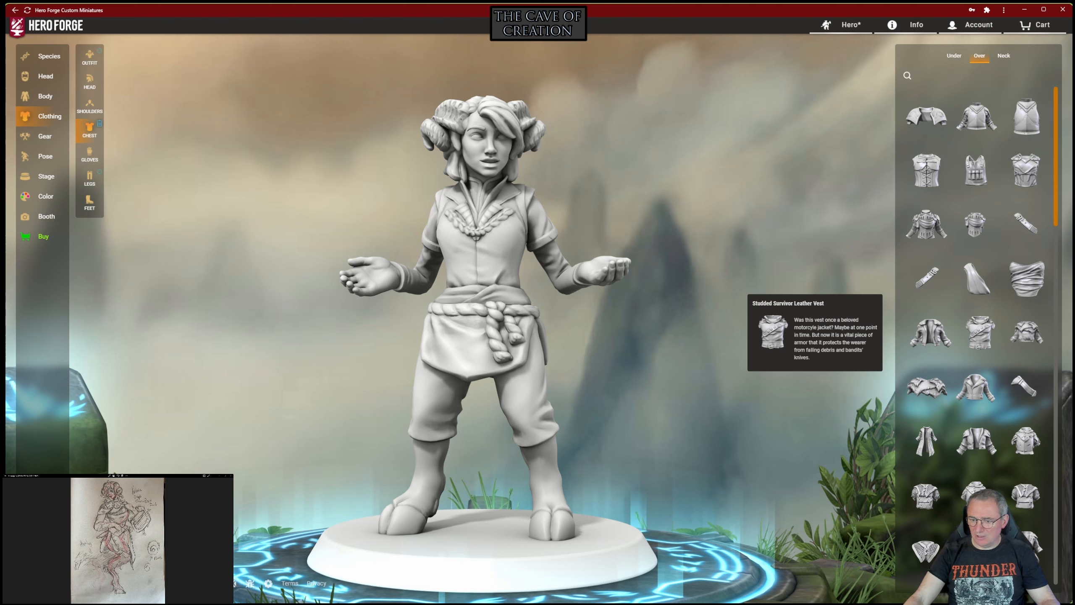
pyautogui.scroll(-4, 978, 331)
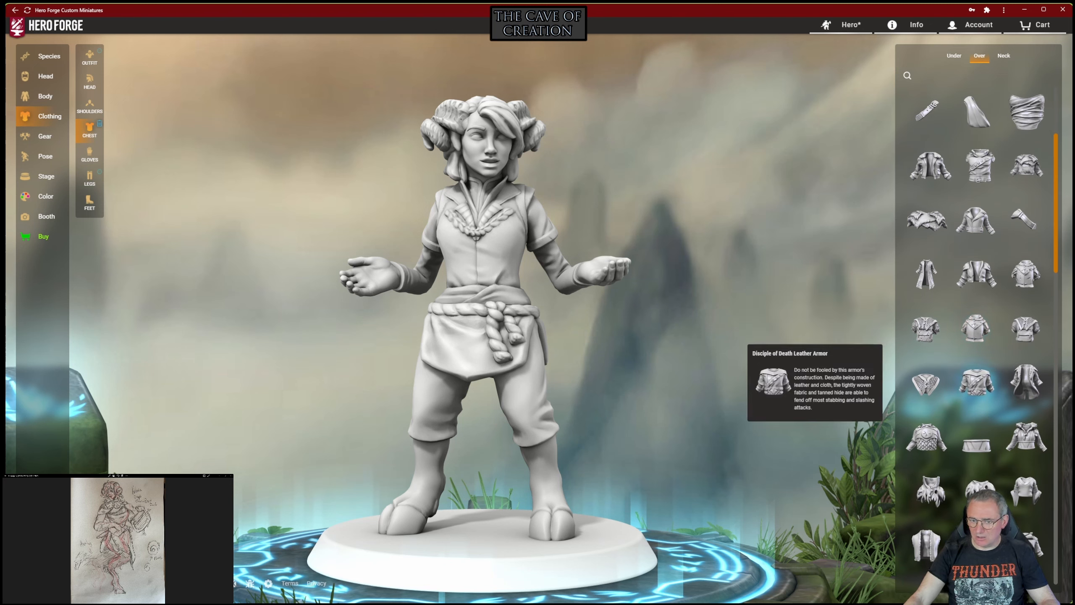
pyautogui.scroll(-3, 978, 339)
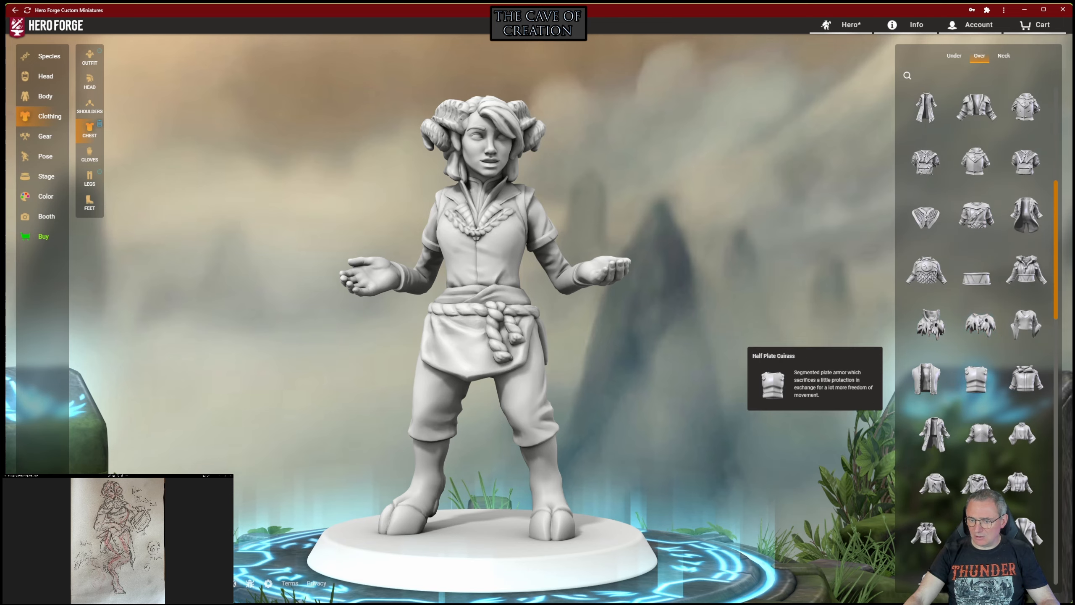
pyautogui.click(976, 214)
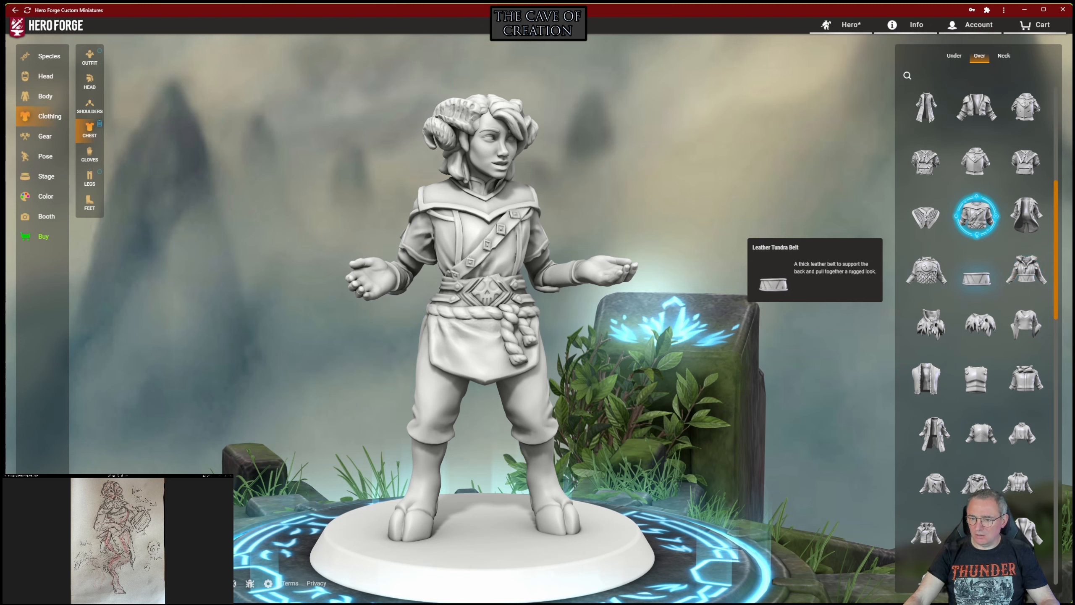
# Step: Try the Slim Jacket with Accents as the figure's over-layer chest garment, check it from the front, and undo it
pyautogui.scroll(-4, 977, 263)
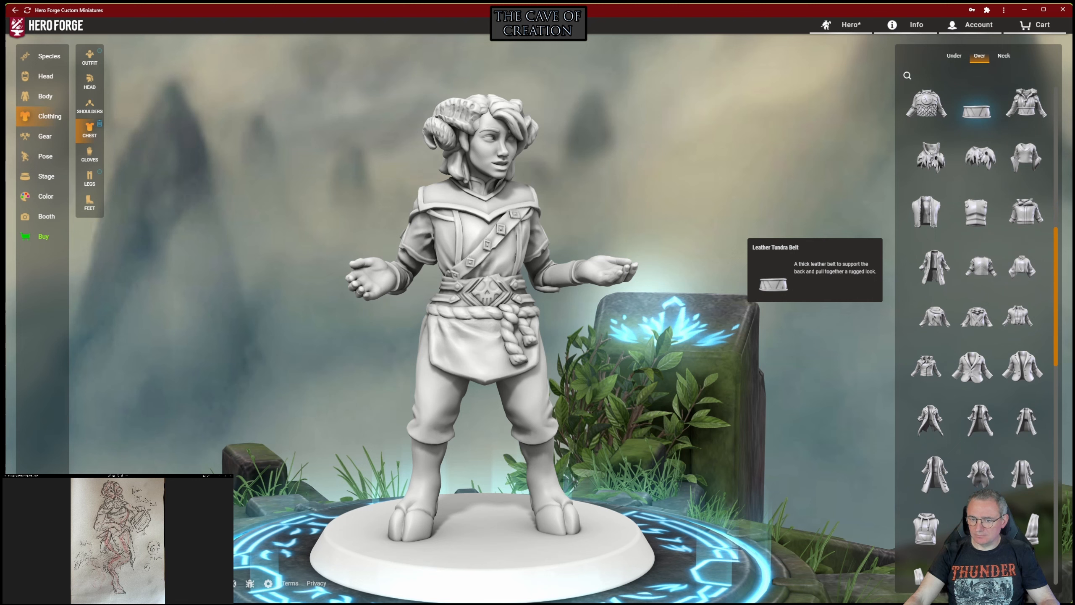
pyautogui.scroll(-1, 981, 212)
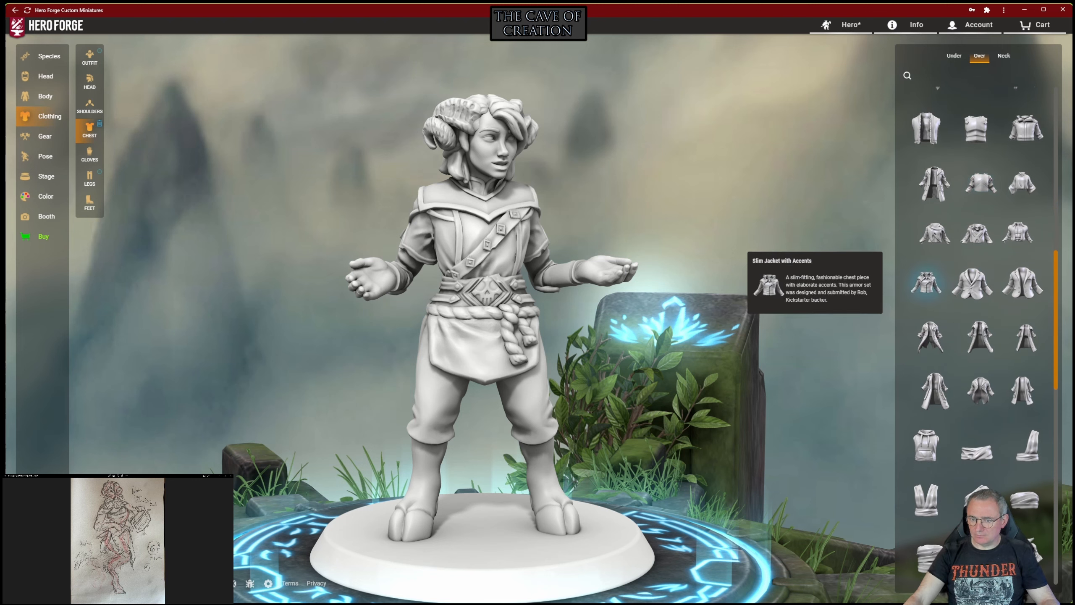
pyautogui.scroll(-3, 1028, 284)
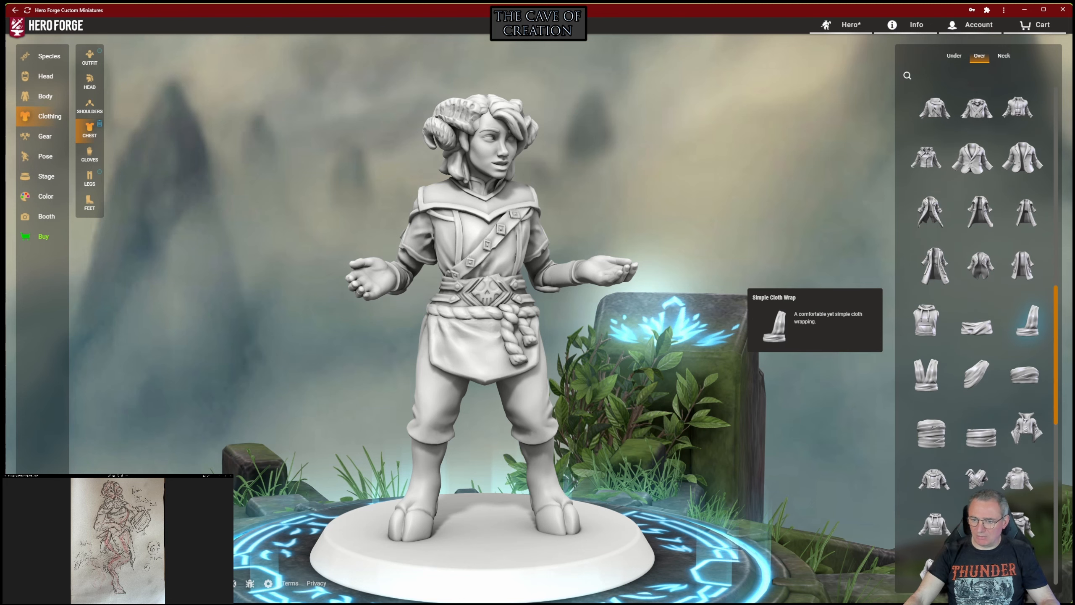
pyautogui.scroll(2, 1028, 283)
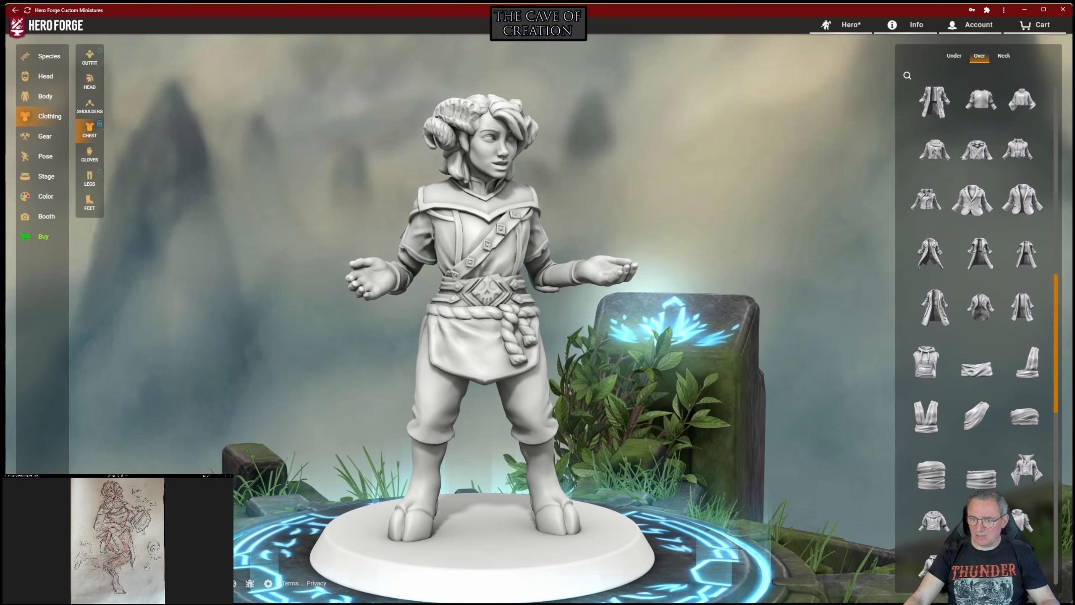
pyautogui.click(926, 199)
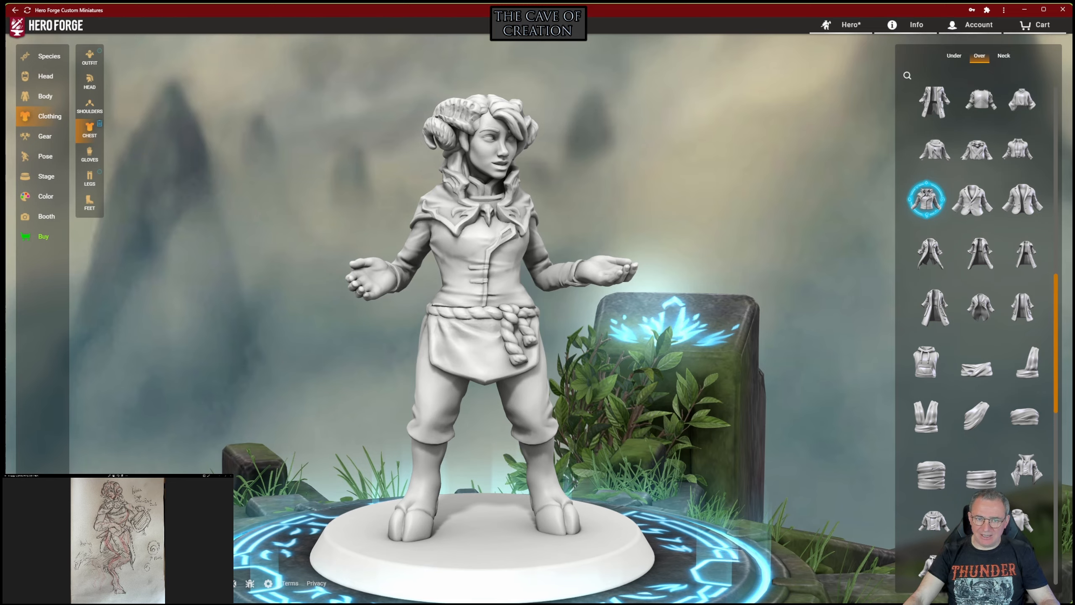
pyautogui.moveTo(572, 318); pyautogui.dragTo(531, 318)
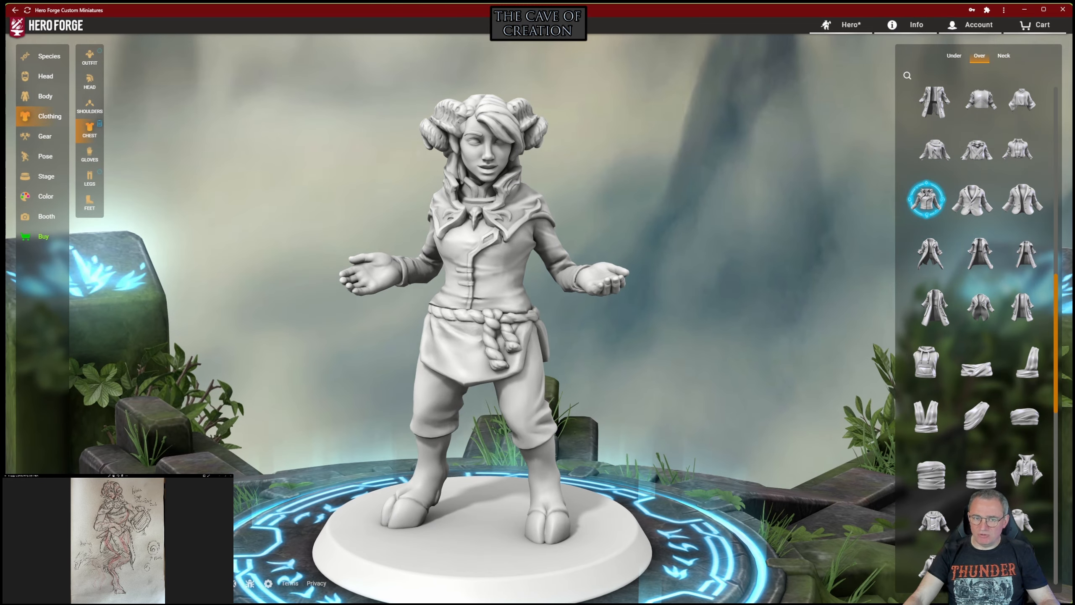
pyautogui.hotkey('ctrl', 'z')
pyautogui.click(544, 527)
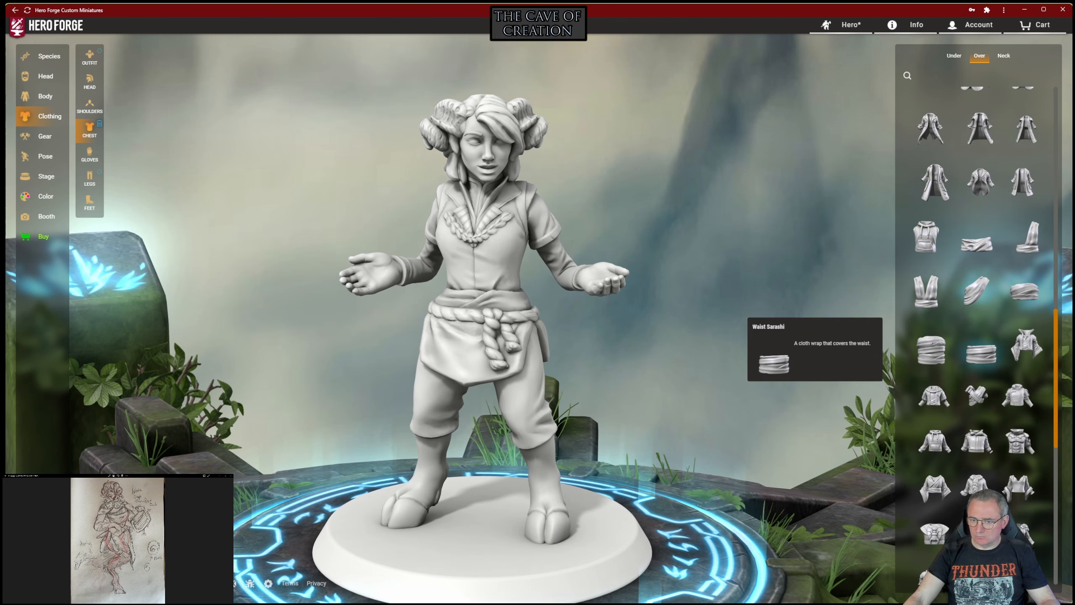
# Step: Compare the leather chest armor with a diagonal strap and the Stealth Oiled Leather Chest Piece on the figure from several angles
pyautogui.scroll(-2, 1019, 358)
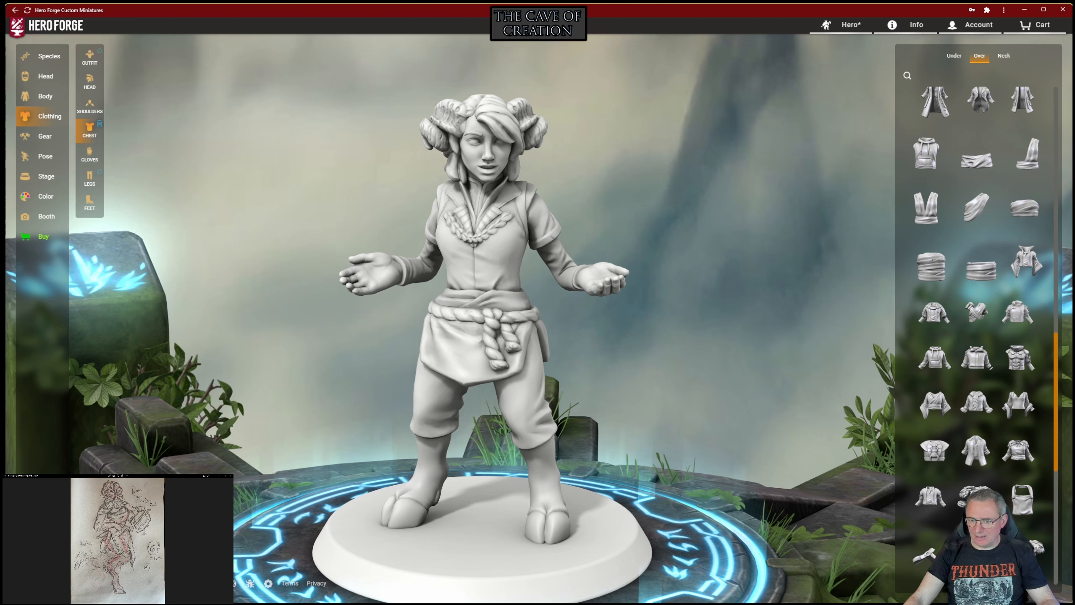
pyautogui.scroll(-2, 976, 402)
pyautogui.scroll(-1, 975, 372)
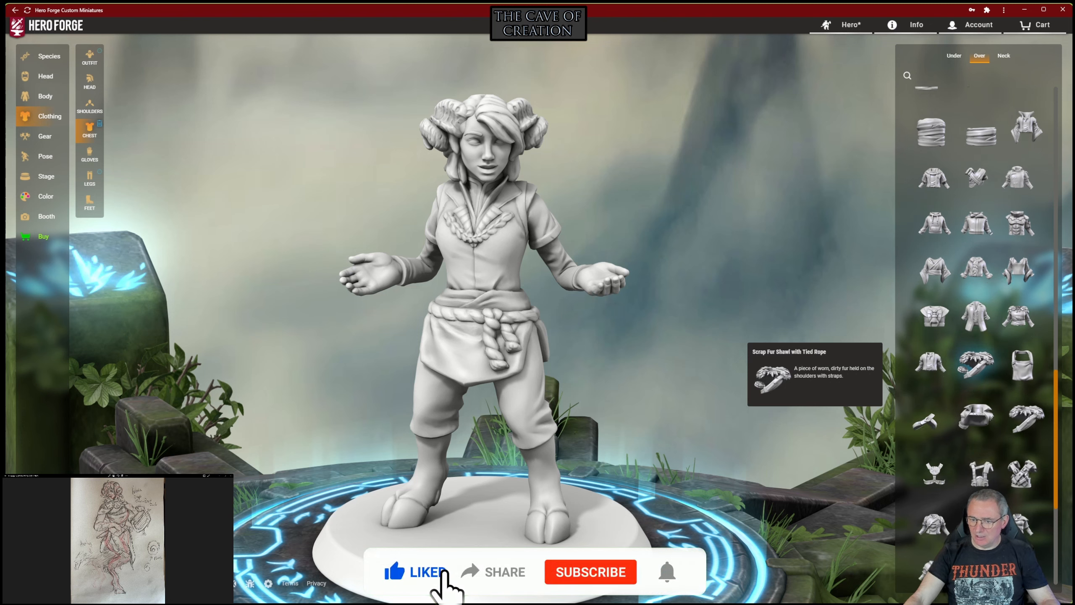
pyautogui.scroll(-3, 975, 372)
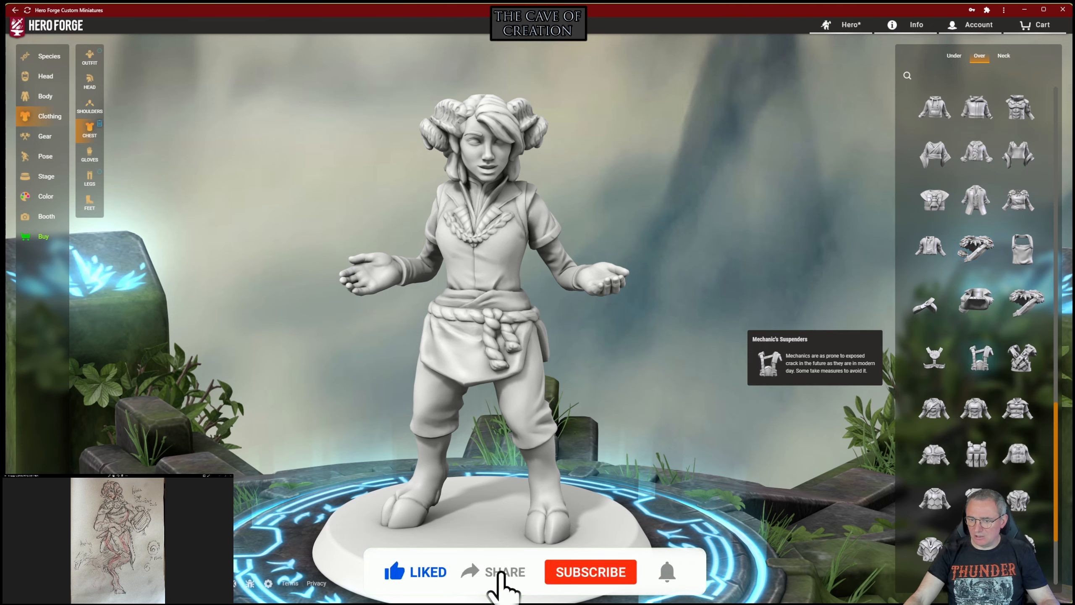
pyautogui.scroll(-1, 975, 373)
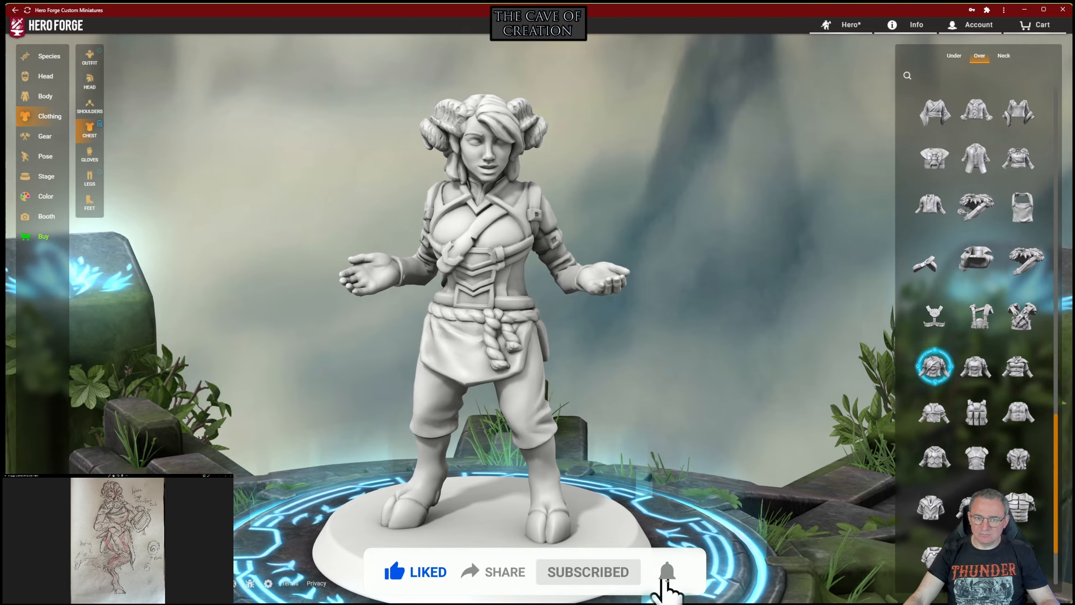
pyautogui.moveTo(486, 339); pyautogui.dragTo(584, 328)
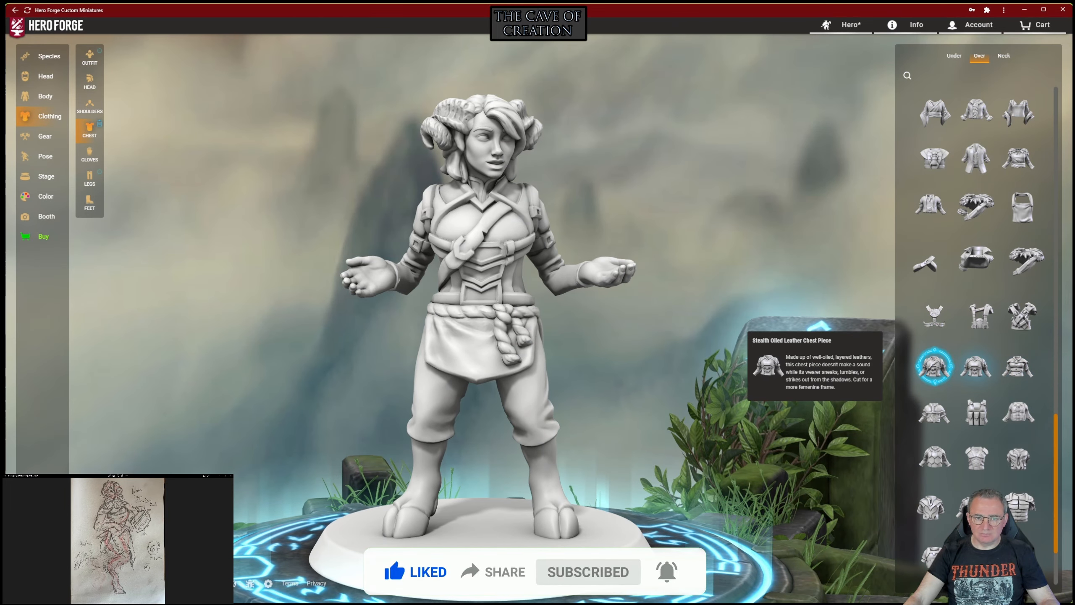
pyautogui.click(976, 367)
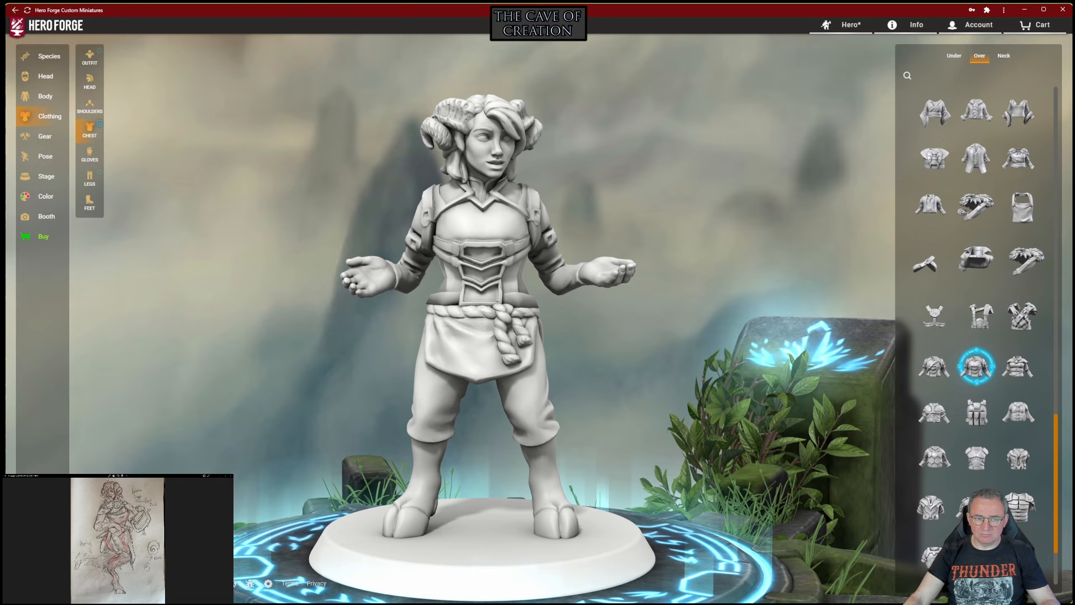
pyautogui.moveTo(613, 339)
pyautogui.mouseDown()
pyautogui.moveTo(745, 339)
pyautogui.moveTo(677, 402)
pyautogui.moveTo(609, 364)
pyautogui.moveTo(652, 318)
pyautogui.moveTo(534, 326)
pyautogui.moveTo(762, 326)
pyautogui.moveTo(605, 326)
pyautogui.mouseUp()
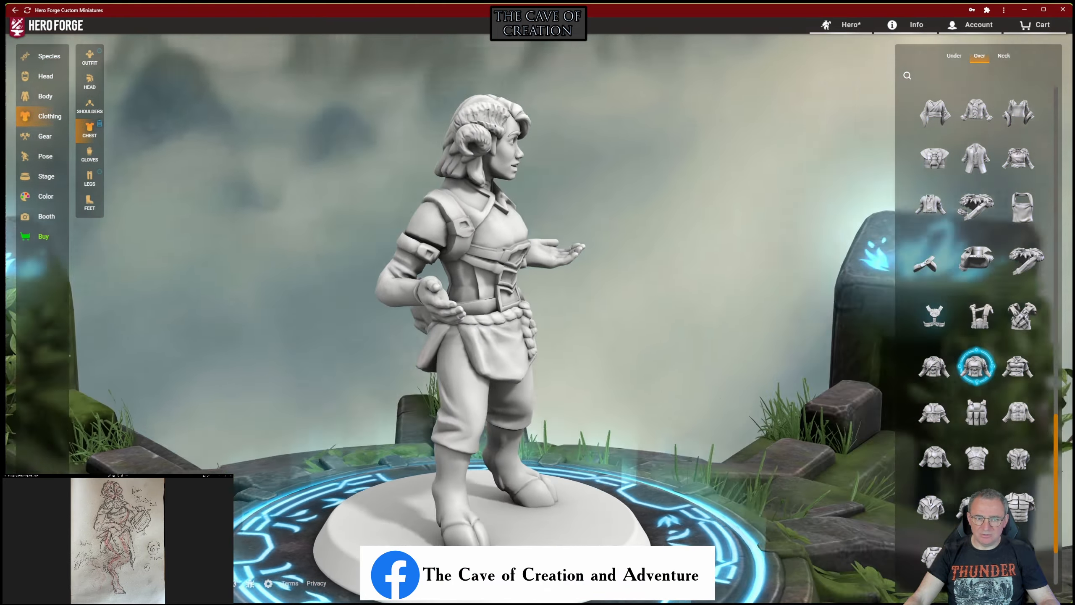
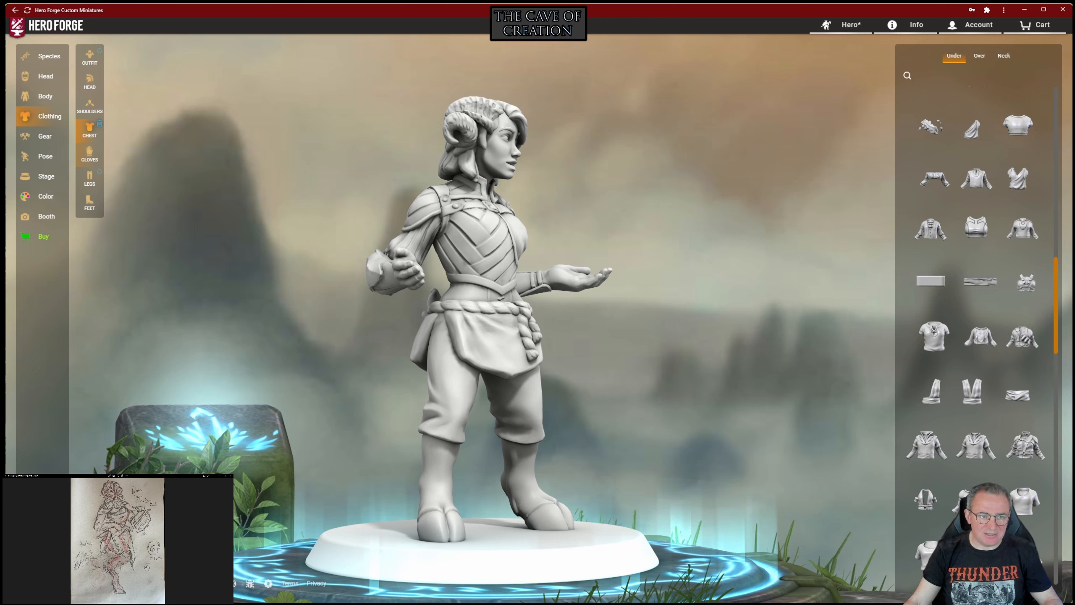
# Step: Dress the figure's legs in the Fairy Leg Wraps as the under layer and check them from the side
pyautogui.click(90, 155)
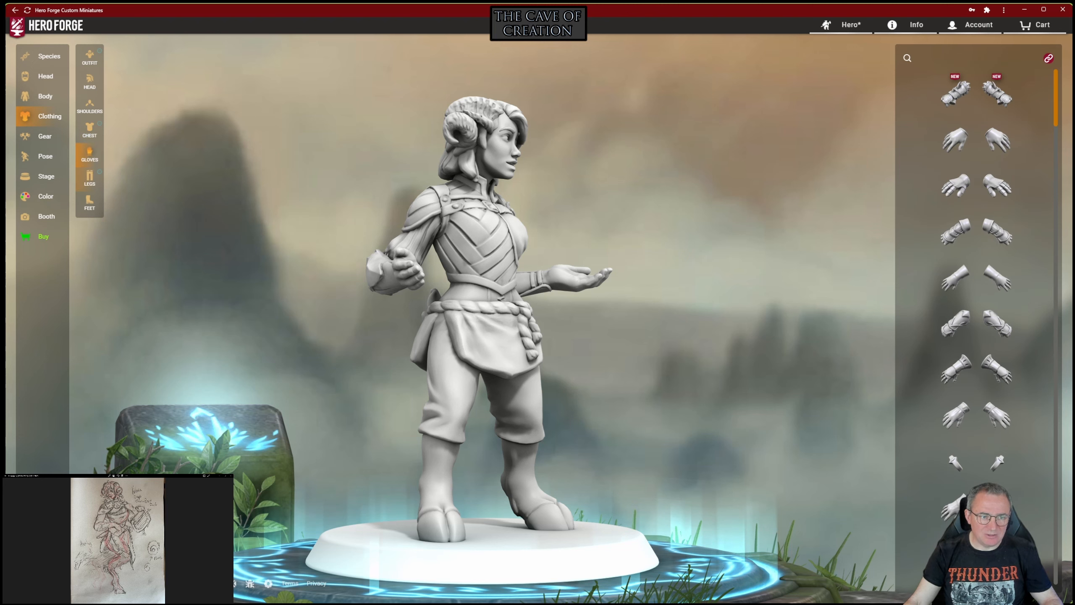
pyautogui.click(89, 179)
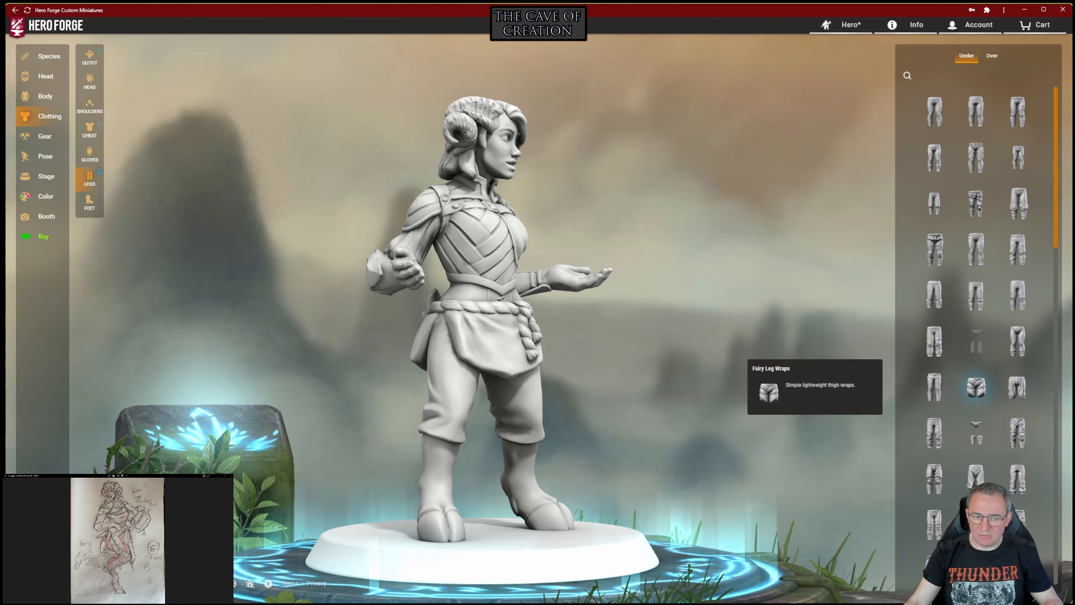
pyautogui.click(976, 387)
pyautogui.moveTo(614, 360); pyautogui.dragTo(745, 360)
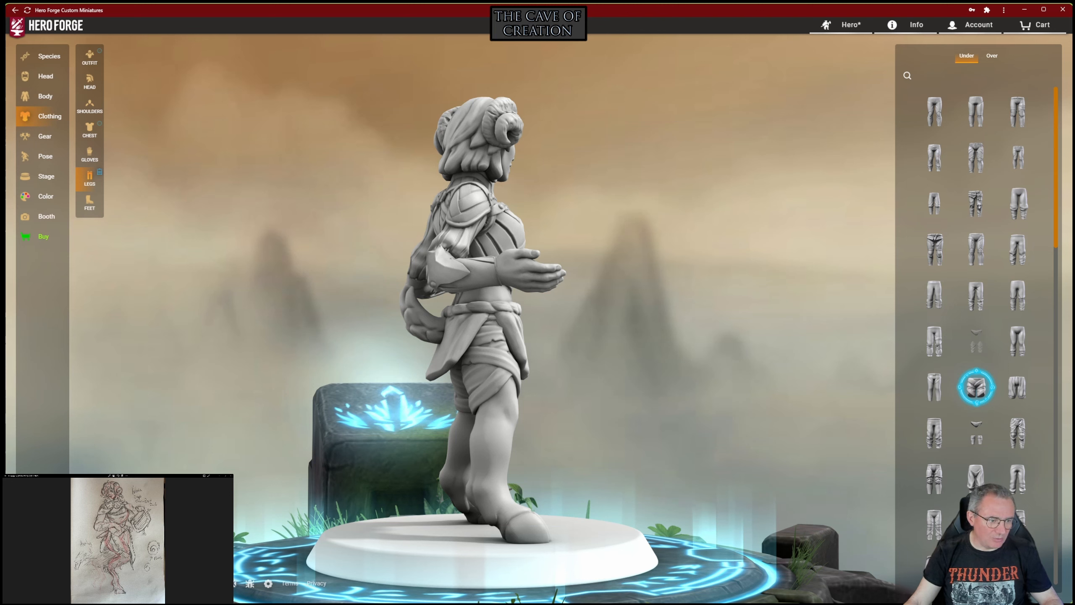
# Step: Check the legs in the reference sketch and add the long belted skirt with open sides over the figure's leg wraps
pyautogui.click(135, 561)
pyautogui.scroll(4, 135, 562)
pyautogui.scroll(-1, 135, 561)
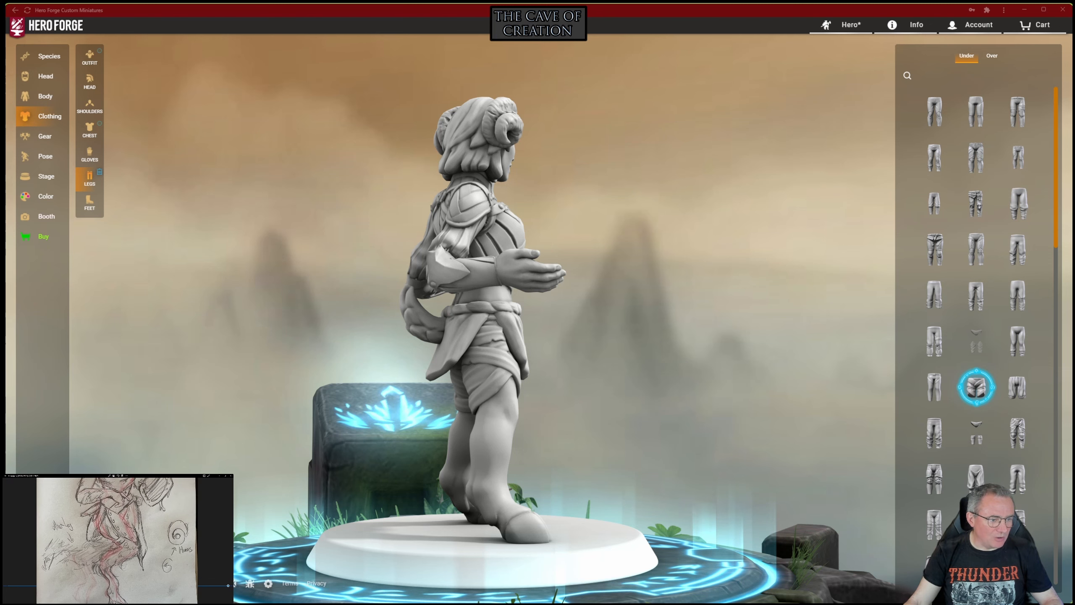
pyautogui.scroll(-3, 117, 532)
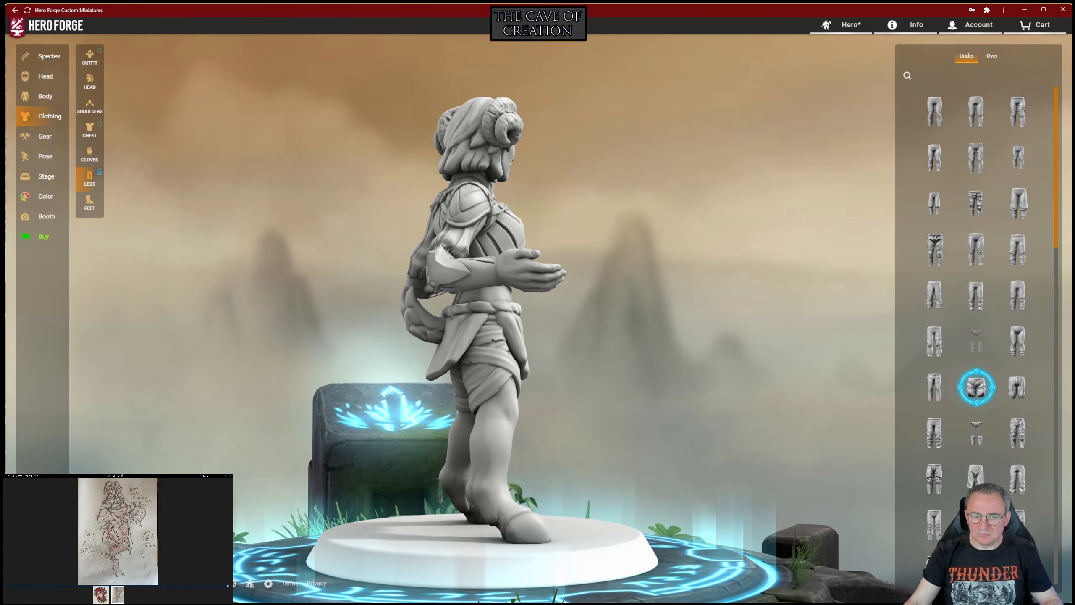
pyautogui.moveTo(660, 322); pyautogui.dragTo(499, 322)
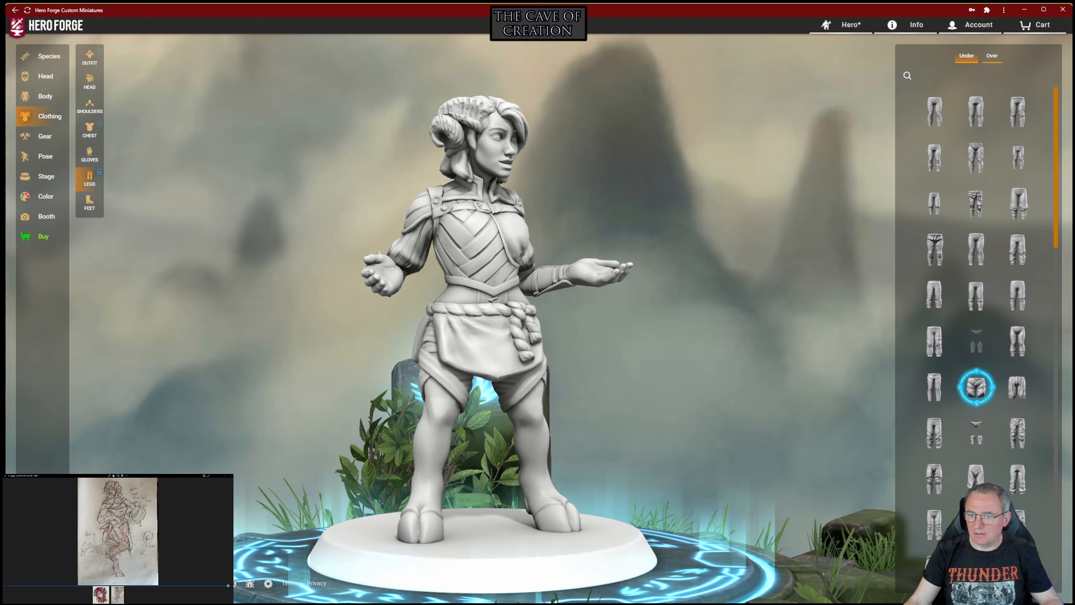
pyautogui.click(991, 55)
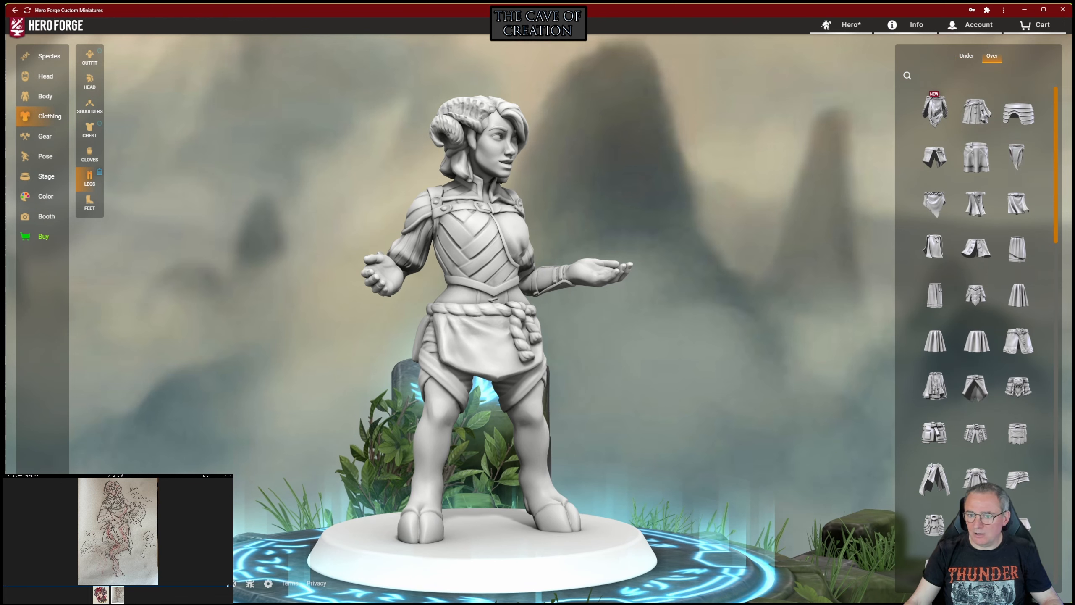
pyautogui.click(934, 247)
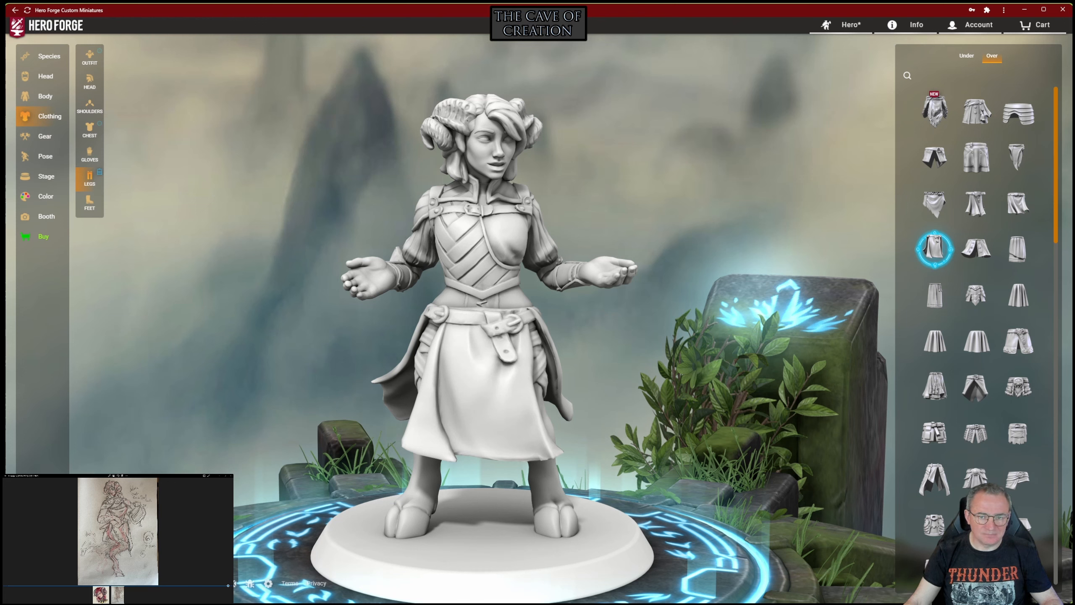
# Step: Search the hand gear for "Harp" and place the Lyre in the figure's left hand
pyautogui.click(45, 136)
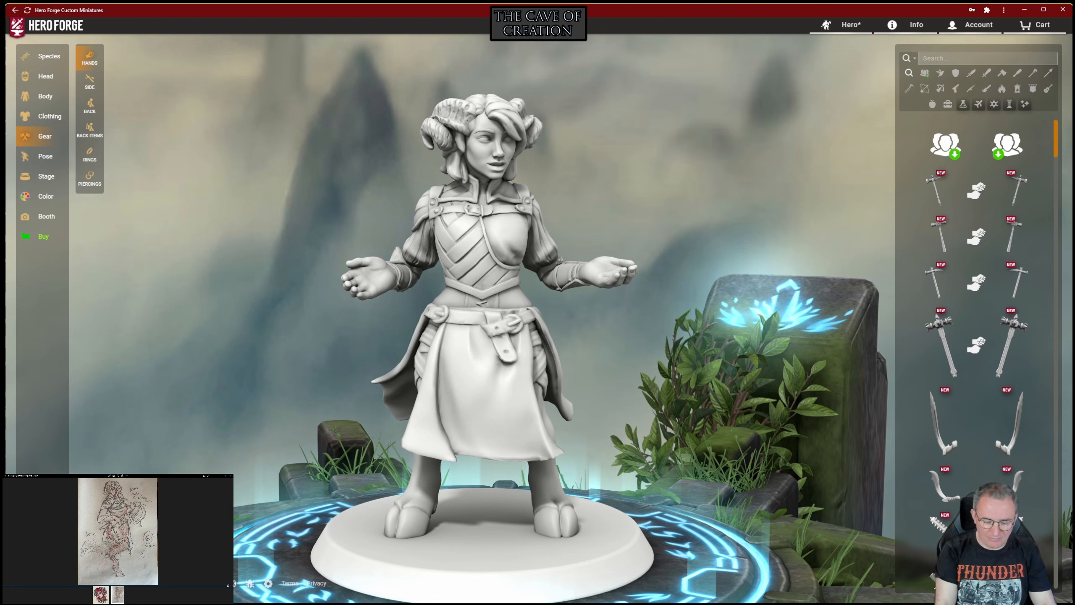
pyautogui.write('Harp')
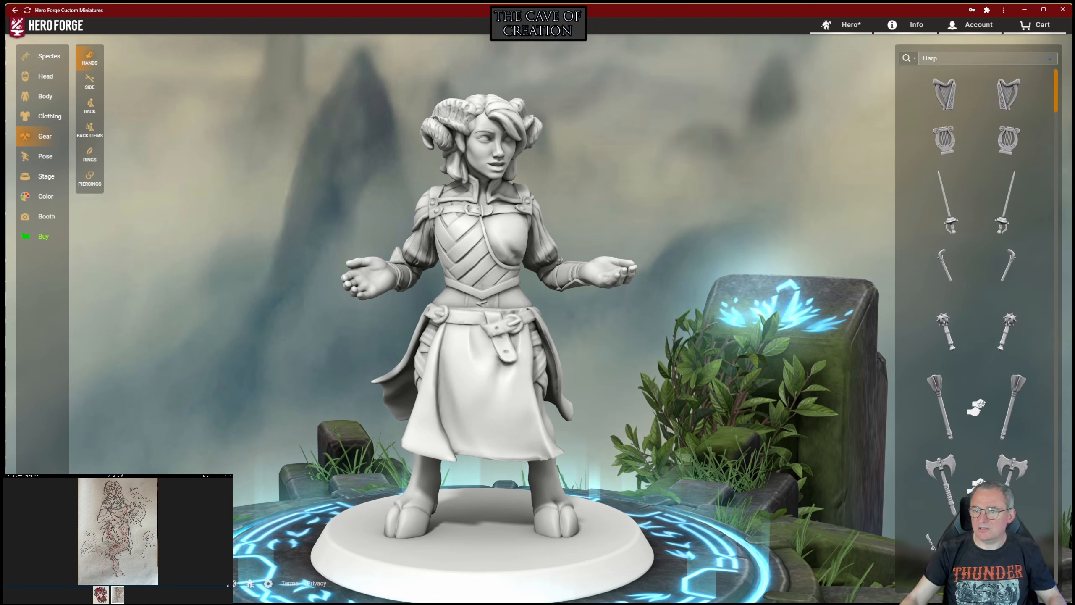
pyautogui.moveTo(1008, 140)
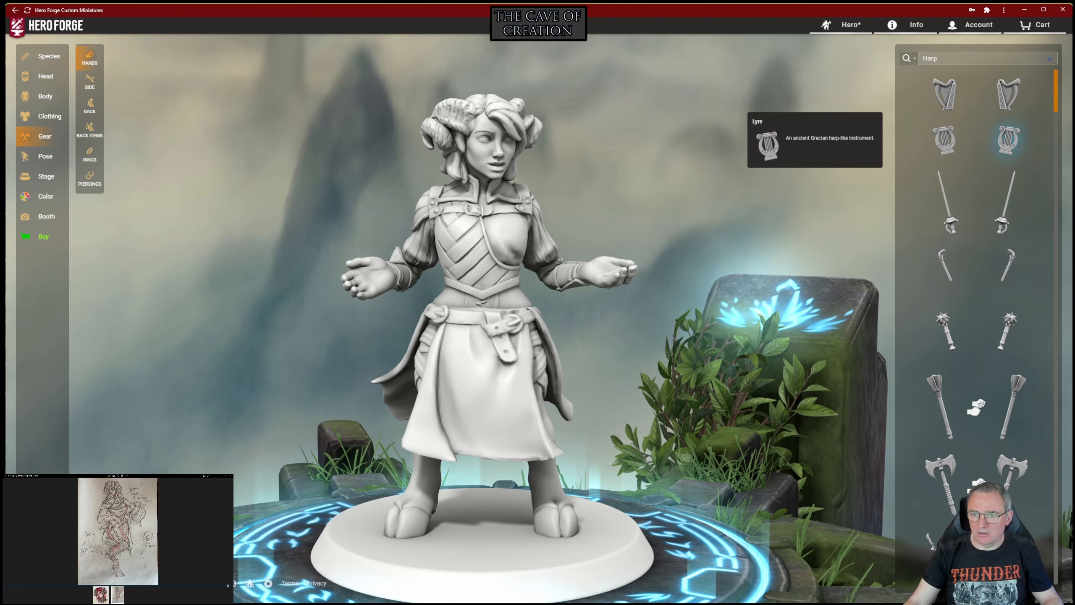
pyautogui.click(1008, 140)
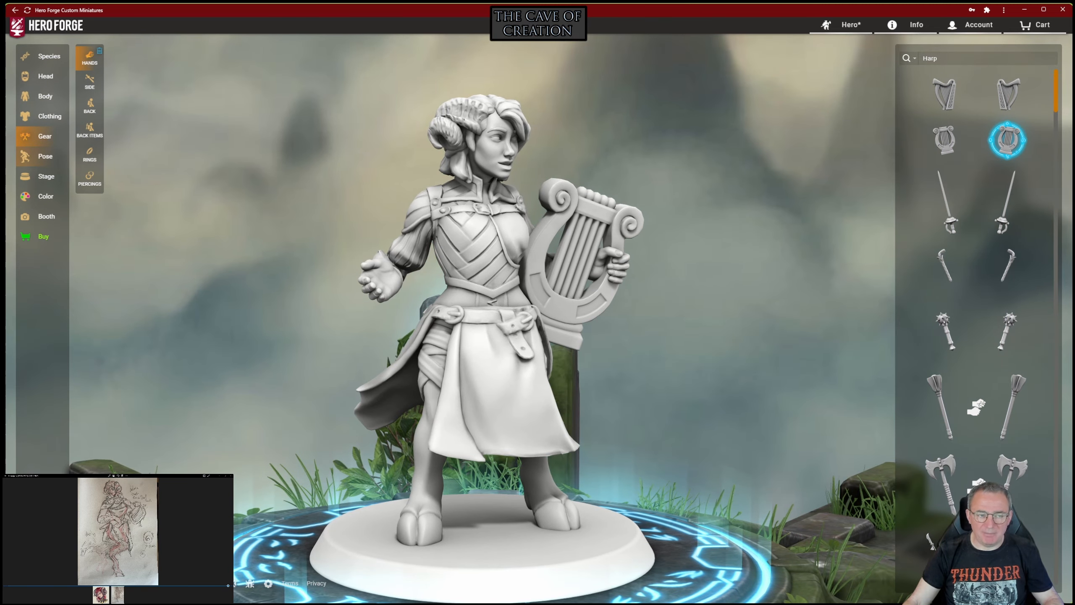
# Step: Apply the classical Contrapposto body pose to the figure and check it from the side
pyautogui.click(42, 155)
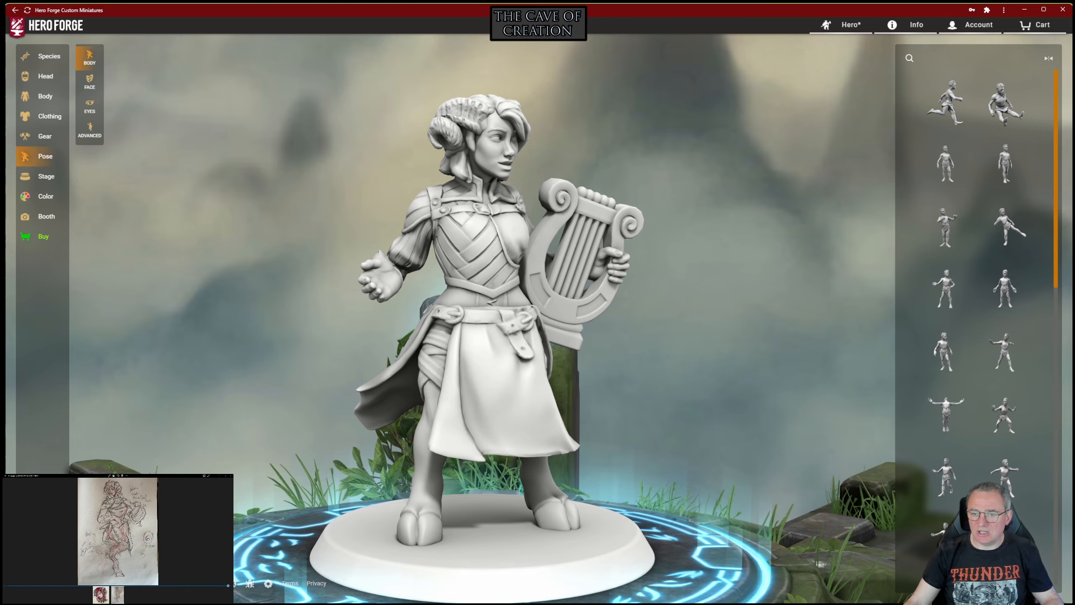
pyautogui.moveTo(431, 368); pyautogui.dragTo(394, 369)
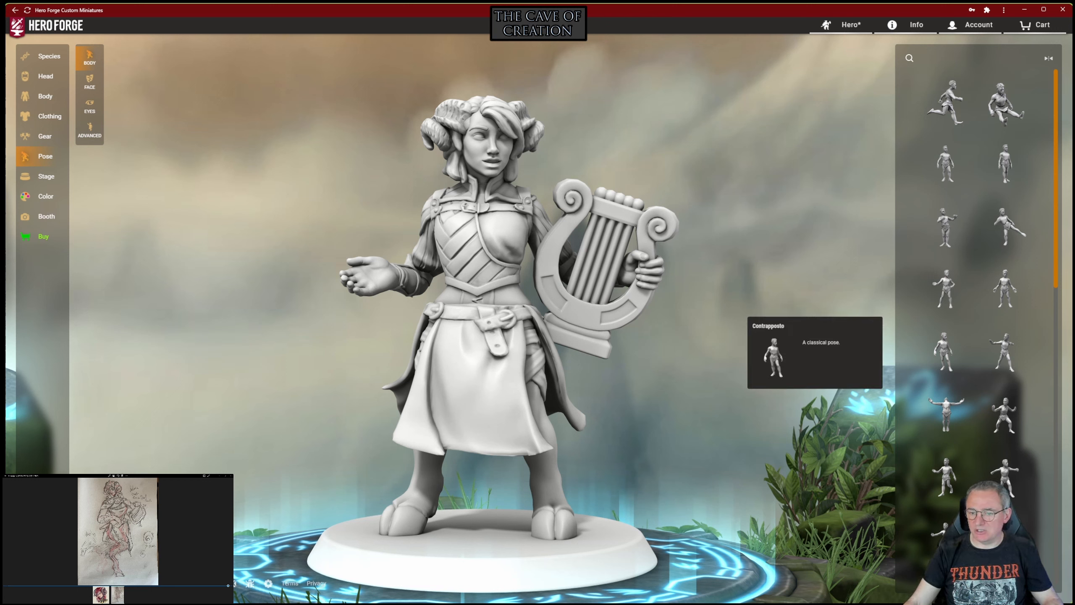
pyautogui.moveTo(944, 352)
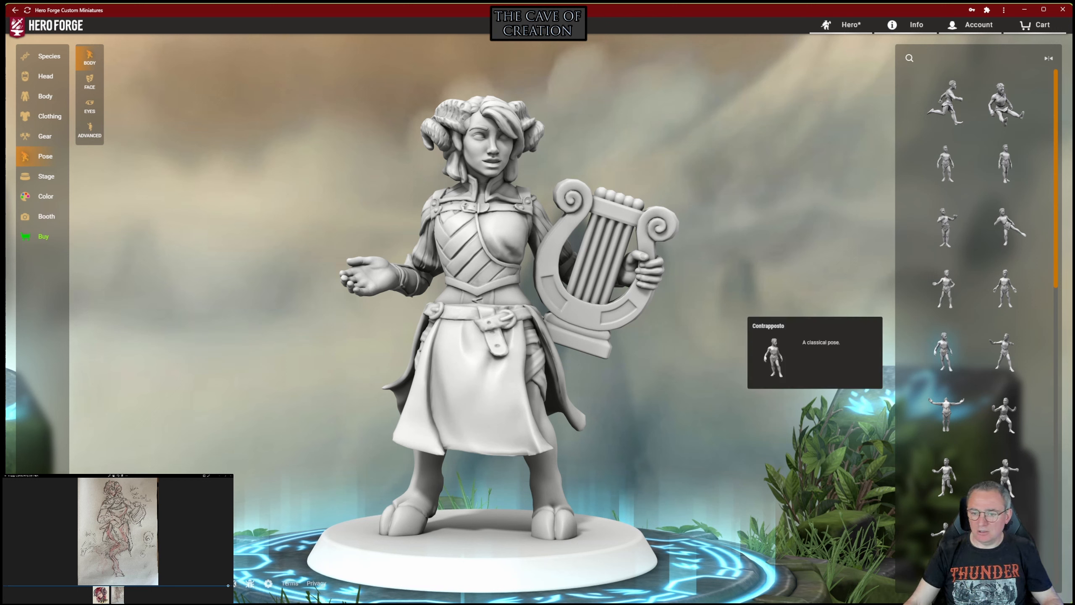
pyautogui.click(943, 352)
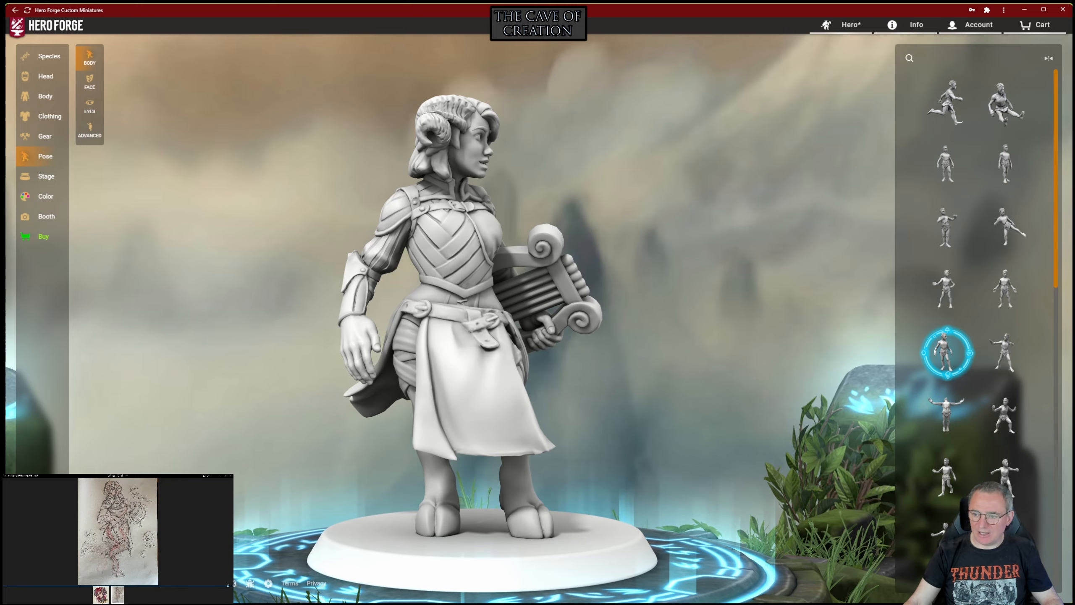
pyautogui.moveTo(635, 360); pyautogui.dragTo(761, 347)
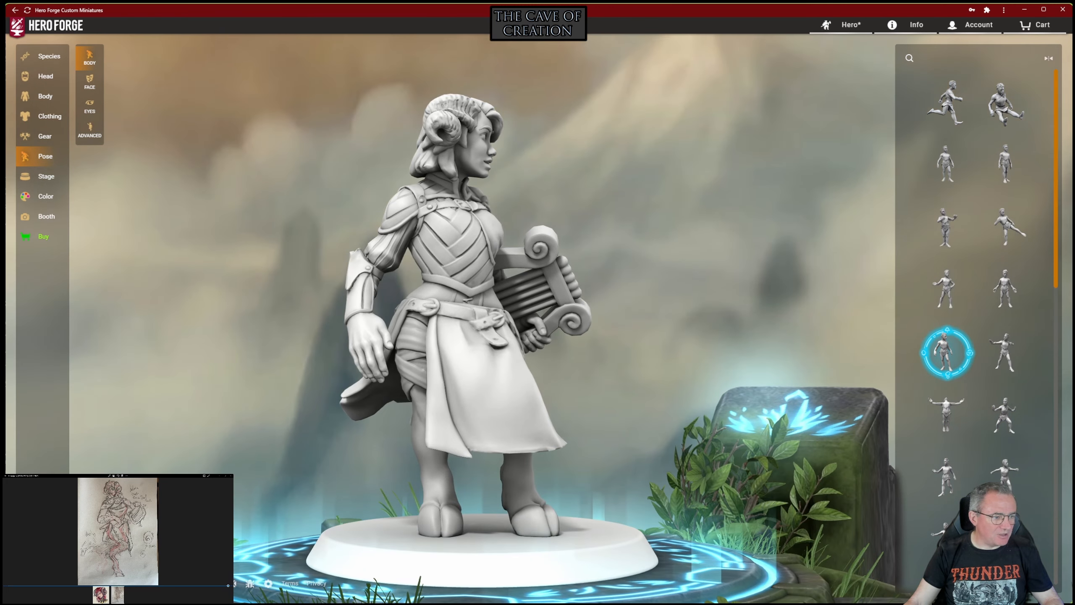
# Step: Compare the figure's stance with the full-body reference sketch and mirror the body pose
pyautogui.doubleClick(105, 546)
pyautogui.moveTo(105, 546)
pyautogui.mouseDown()
pyautogui.moveTo(114, 539)
pyautogui.moveTo(98, 539)
pyautogui.mouseUp()
pyautogui.doubleClick(98, 538)
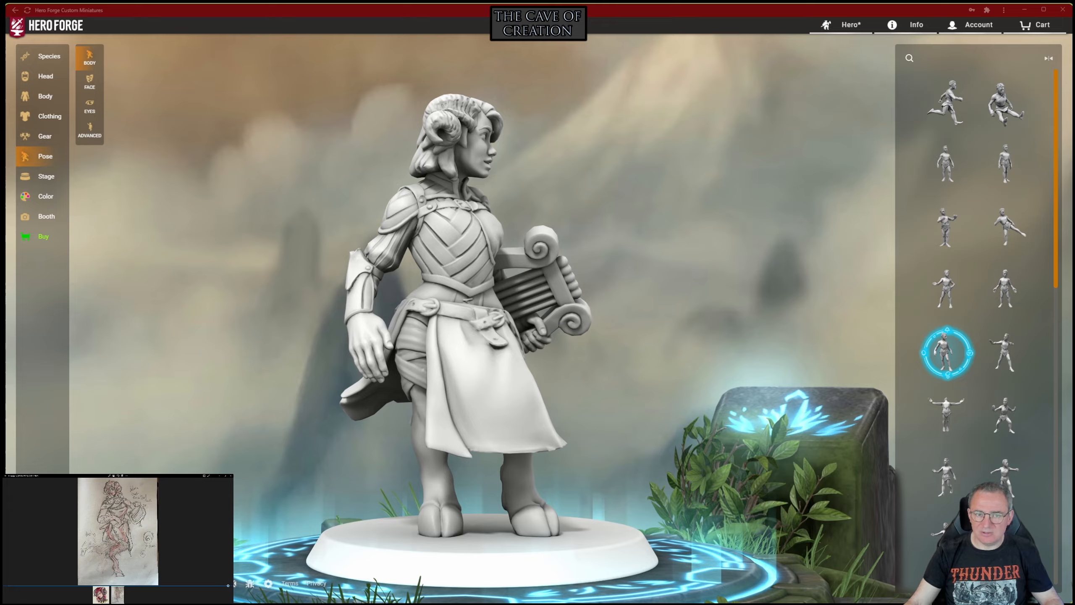
pyautogui.moveTo(686, 334); pyautogui.dragTo(615, 353)
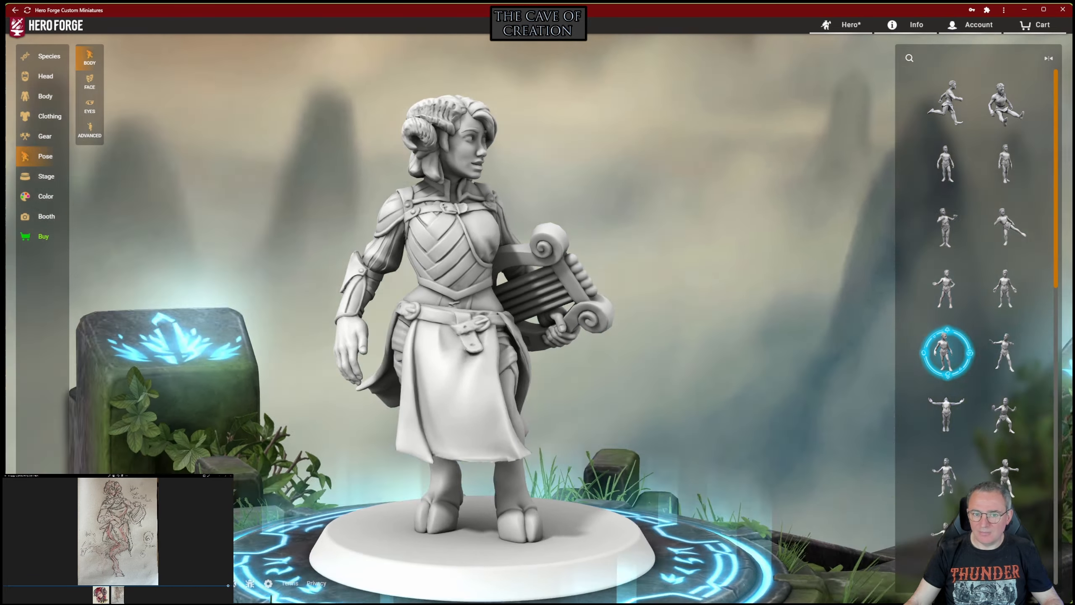
pyautogui.moveTo(495, 266); pyautogui.dragTo(513, 269)
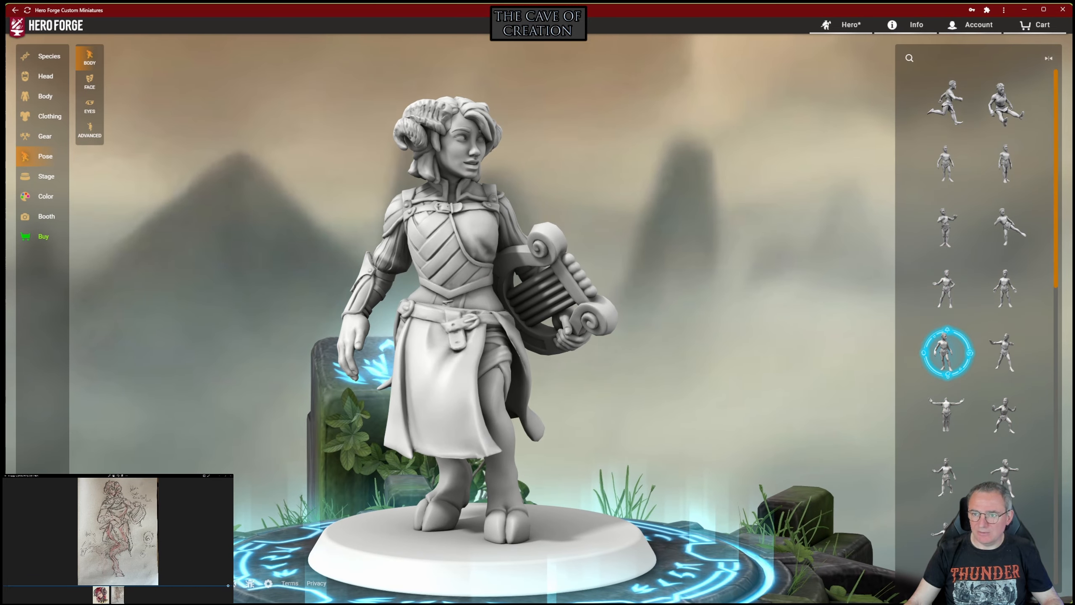
pyautogui.moveTo(512, 268); pyautogui.dragTo(716, 284)
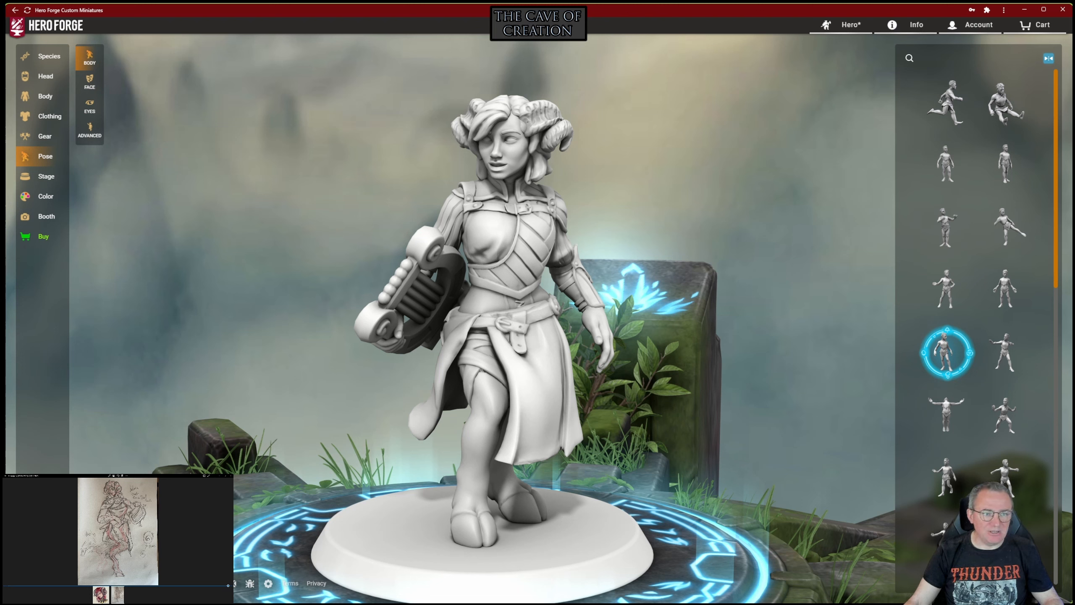
# Step: Search the hand gear for "Harp" and switch the Lyre over to the figure's left hand
pyautogui.click(42, 137)
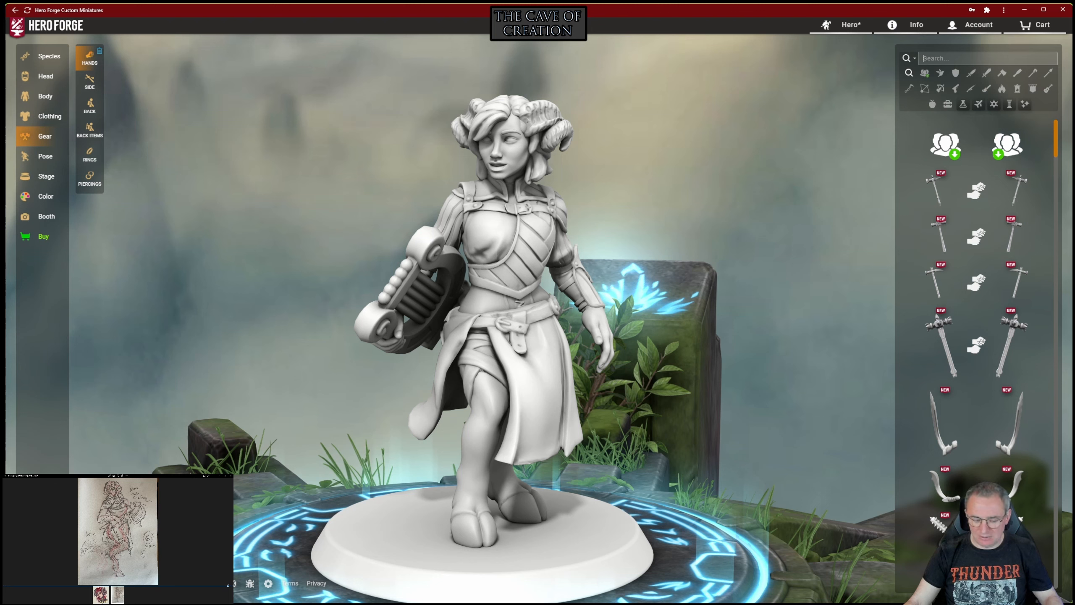
pyautogui.write('Harp')
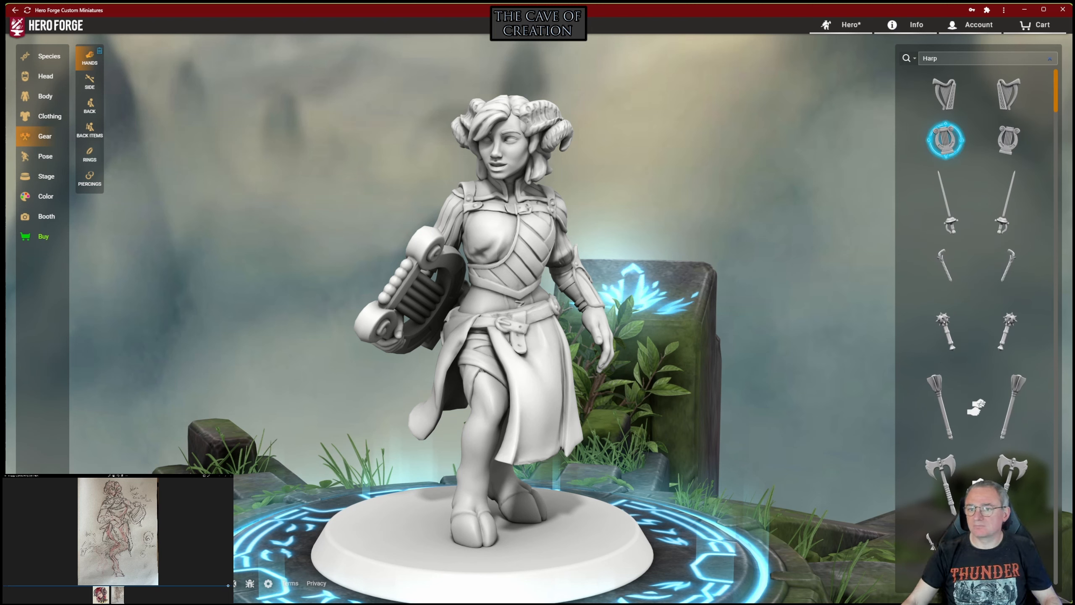
pyautogui.click(1007, 139)
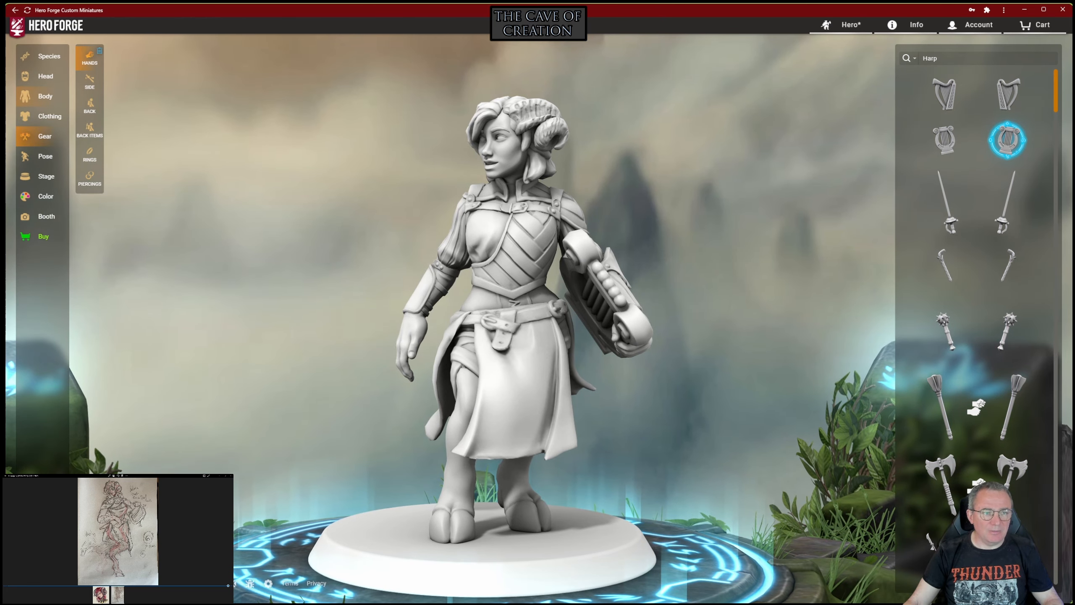
# Step: Set the Posture of the figure's body measurements to 0.85
pyautogui.click(44, 96)
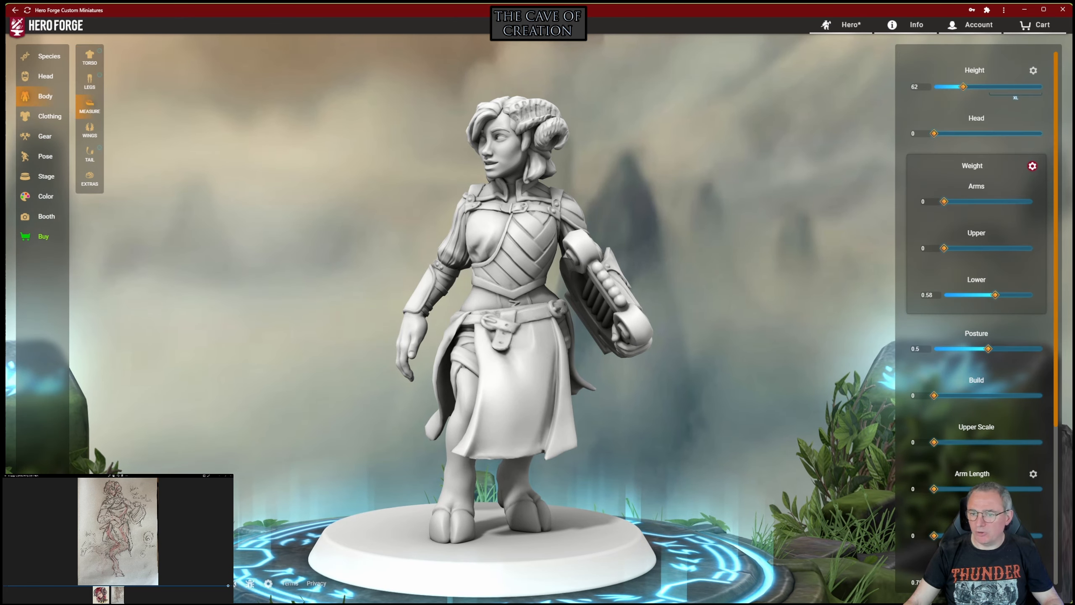
pyautogui.moveTo(988, 349); pyautogui.dragTo(1026, 349)
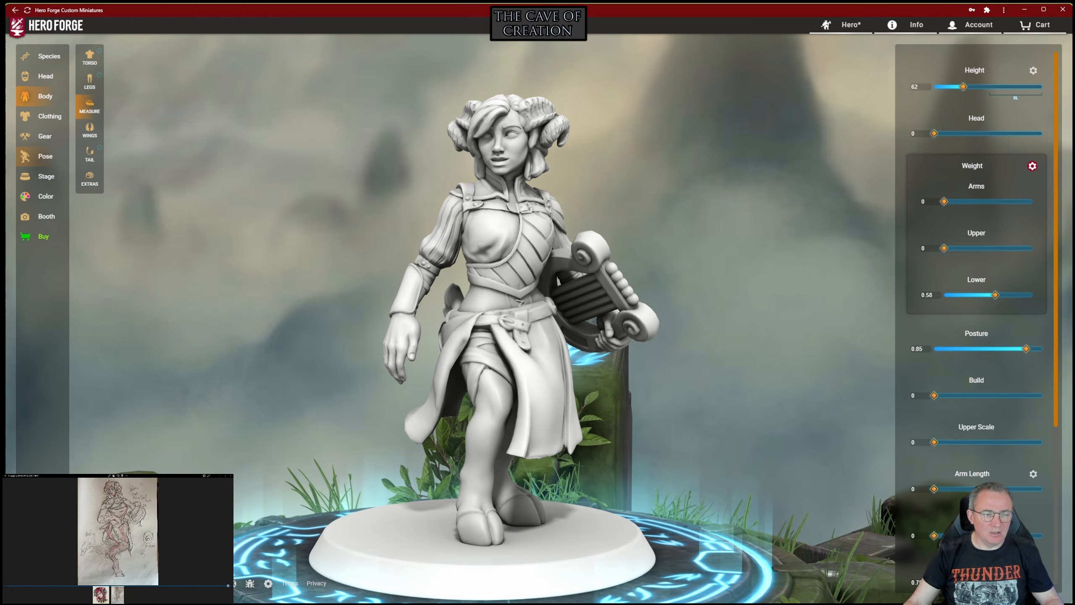
# Step: Bring up the coloured portrait reference and set the facial expression to Smile 0.26 and Cocky 0.23
pyautogui.click(43, 156)
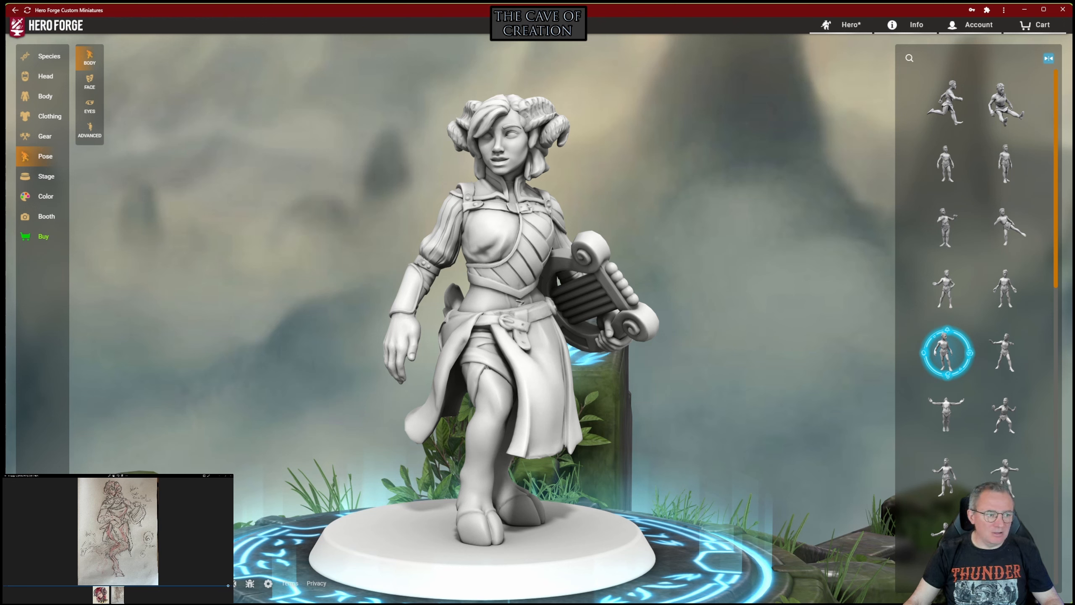
pyautogui.click(101, 594)
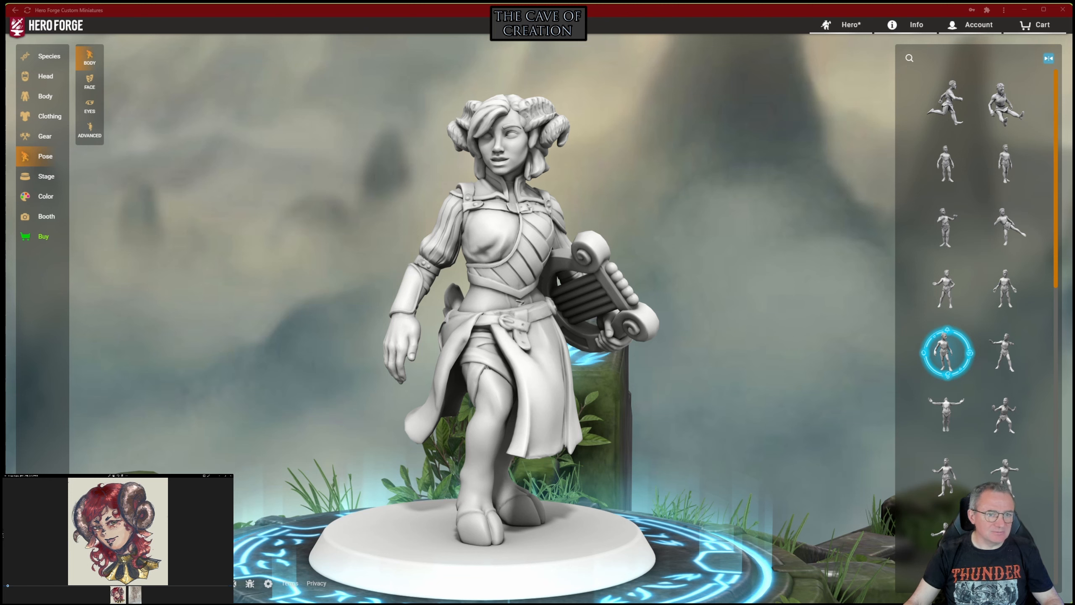
pyautogui.click(90, 81)
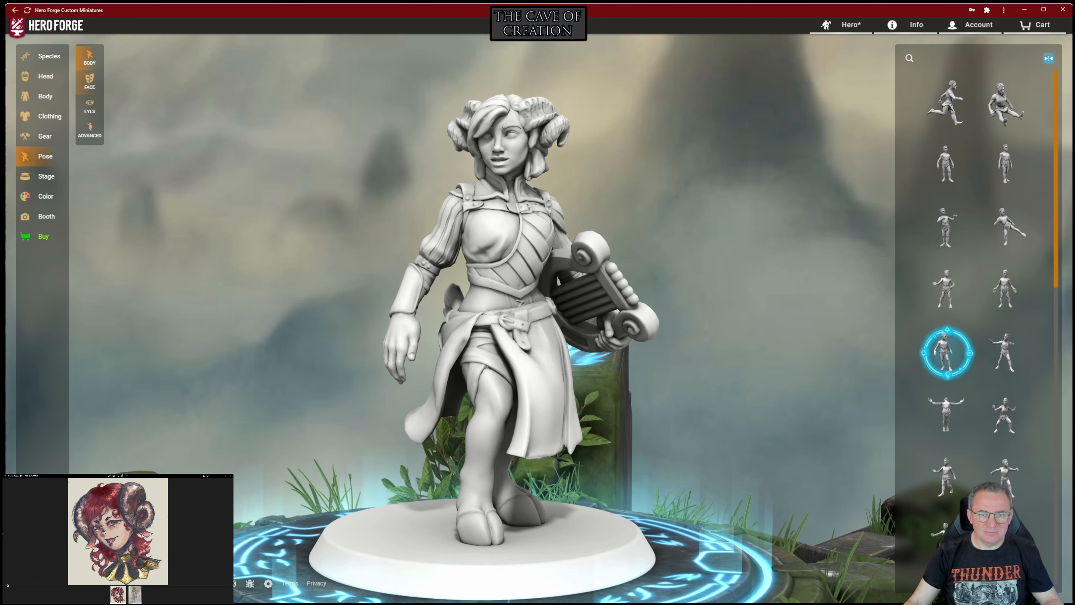
pyautogui.moveTo(979, 159)
pyautogui.mouseDown()
pyautogui.moveTo(956, 159)
pyautogui.moveTo(967, 159)
pyautogui.mouseUp()
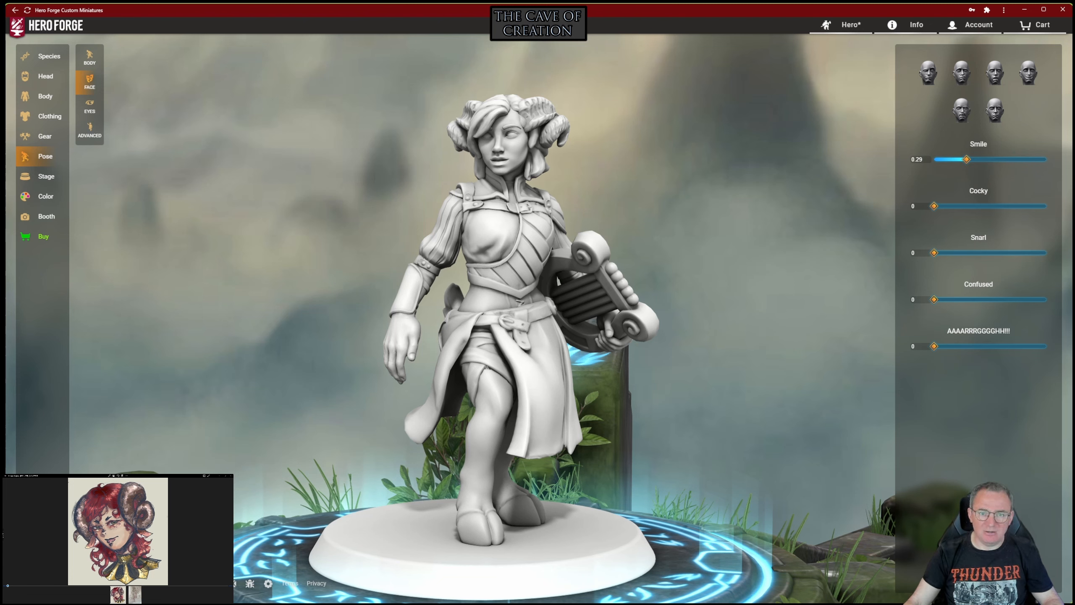
pyautogui.moveTo(966, 159); pyautogui.dragTo(968, 159)
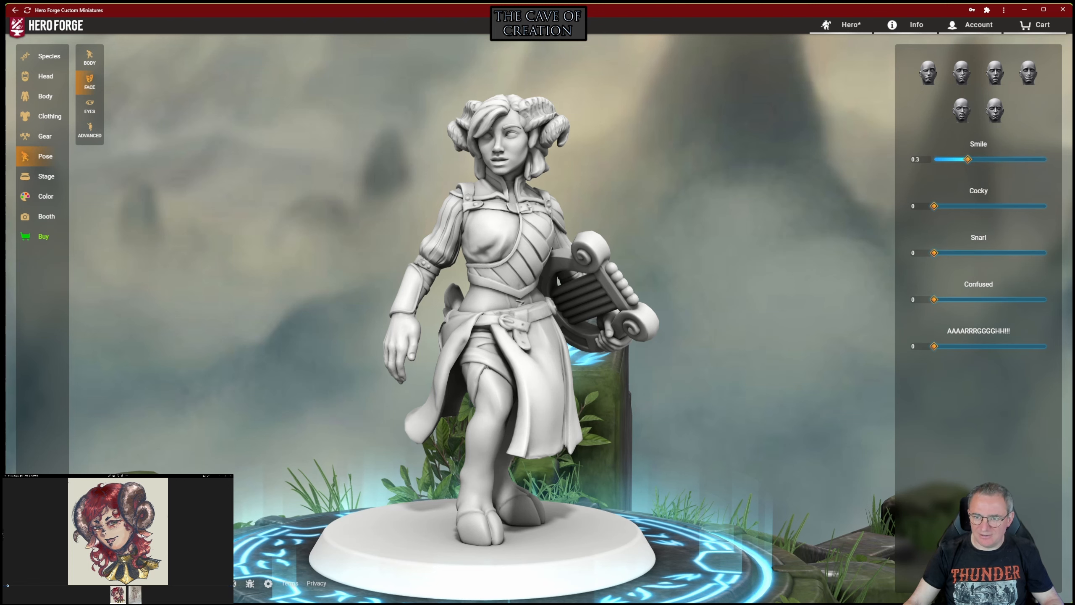
pyautogui.moveTo(934, 206); pyautogui.dragTo(960, 205)
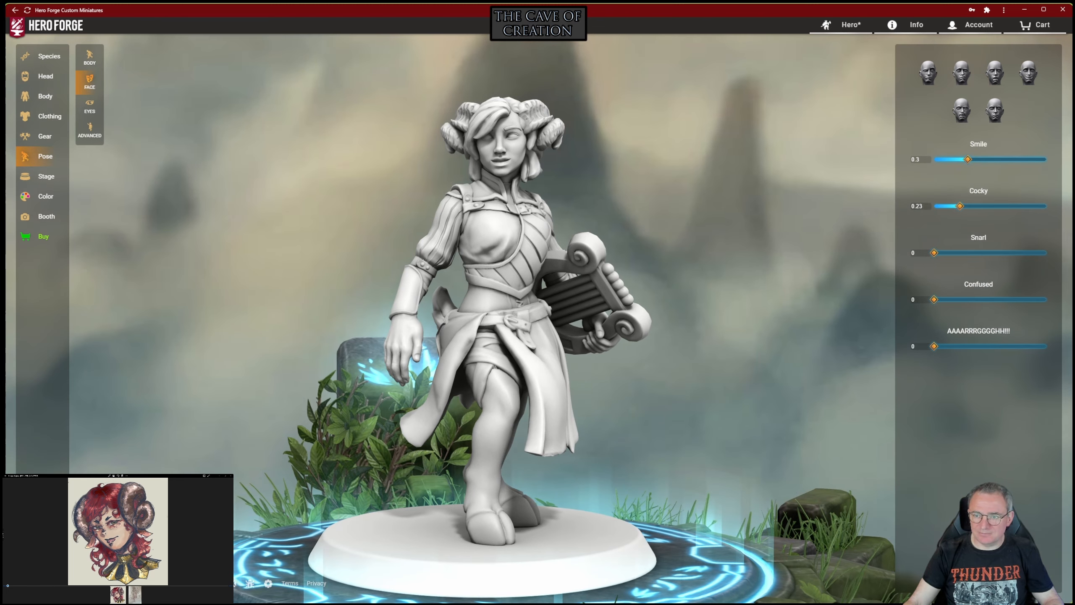
pyautogui.moveTo(968, 159); pyautogui.dragTo(963, 159)
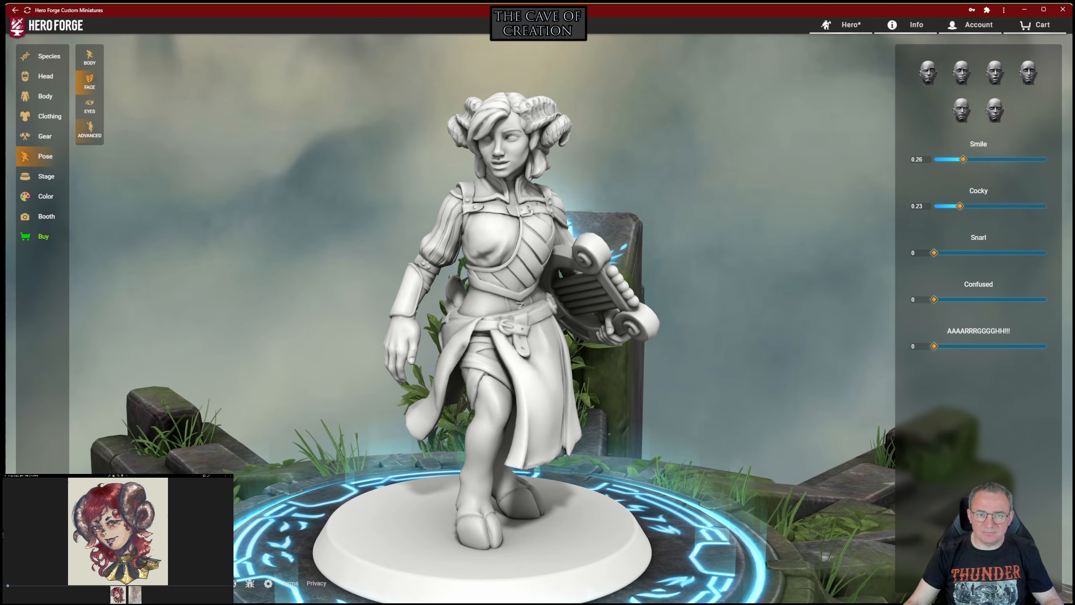
# Step: Raise the lyre-holding arm in the advanced pose by setting the Right Arm's shoulder to Twist 0.08, Bend 0.57 and Tilt -0.36
pyautogui.click(90, 130)
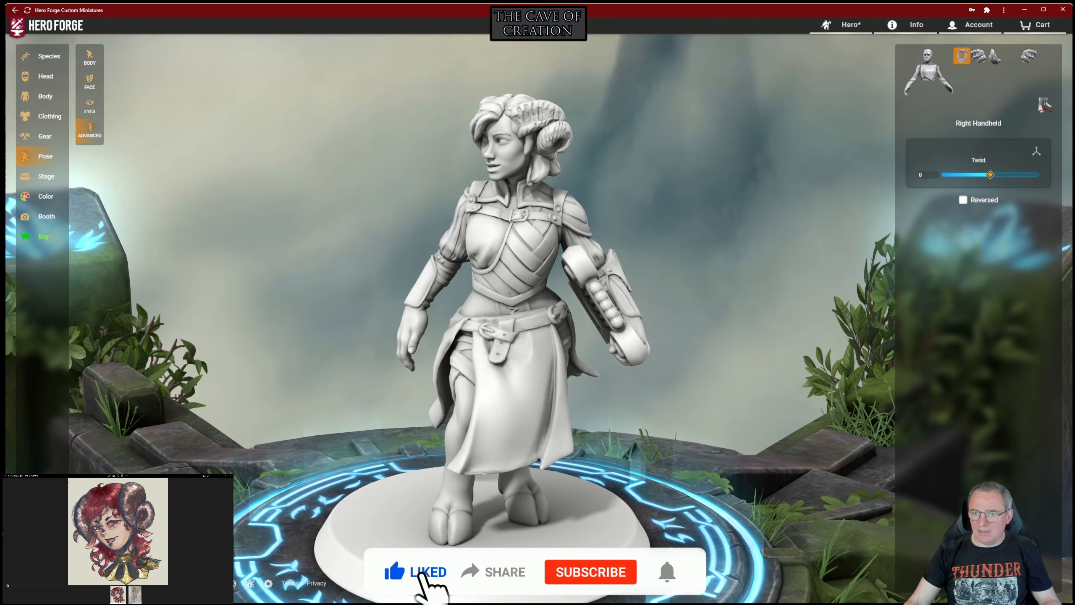
pyautogui.click(945, 72)
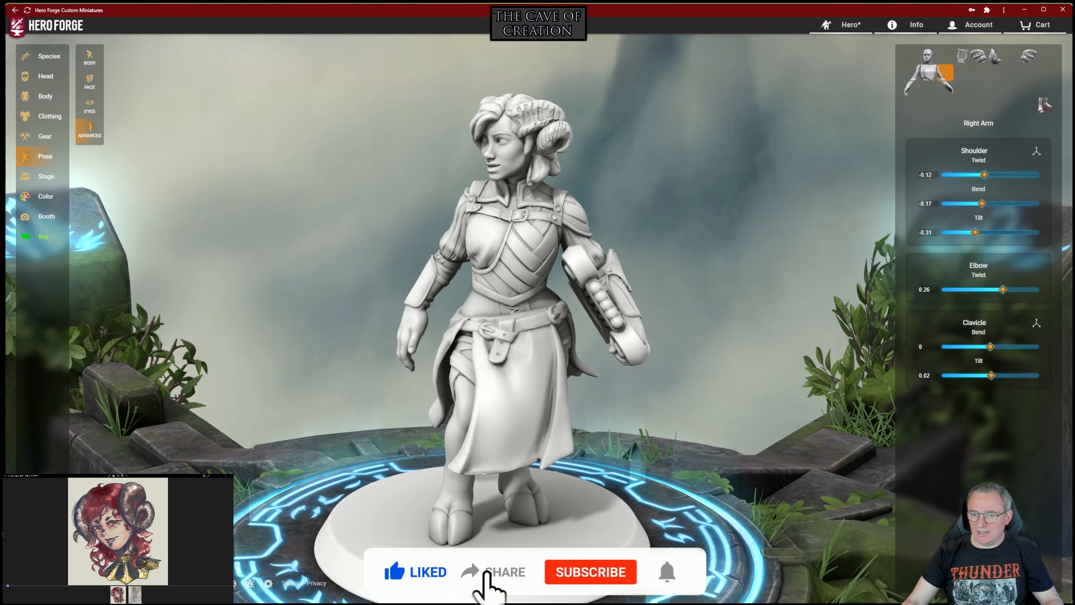
pyautogui.moveTo(592, 314)
pyautogui.mouseDown()
pyautogui.moveTo(495, 323)
pyautogui.moveTo(580, 299)
pyautogui.mouseUp()
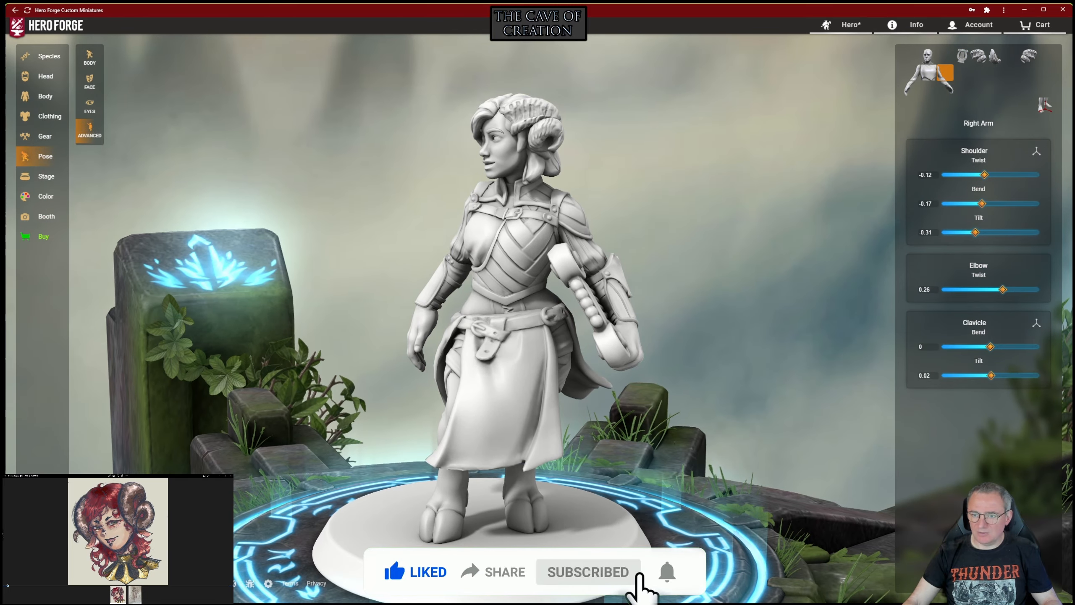
pyautogui.moveTo(985, 174); pyautogui.dragTo(1007, 203)
pyautogui.moveTo(592, 313); pyautogui.dragTo(699, 299)
pyautogui.moveTo(975, 232); pyautogui.dragTo(973, 232)
pyautogui.moveTo(991, 174); pyautogui.dragTo(1018, 203)
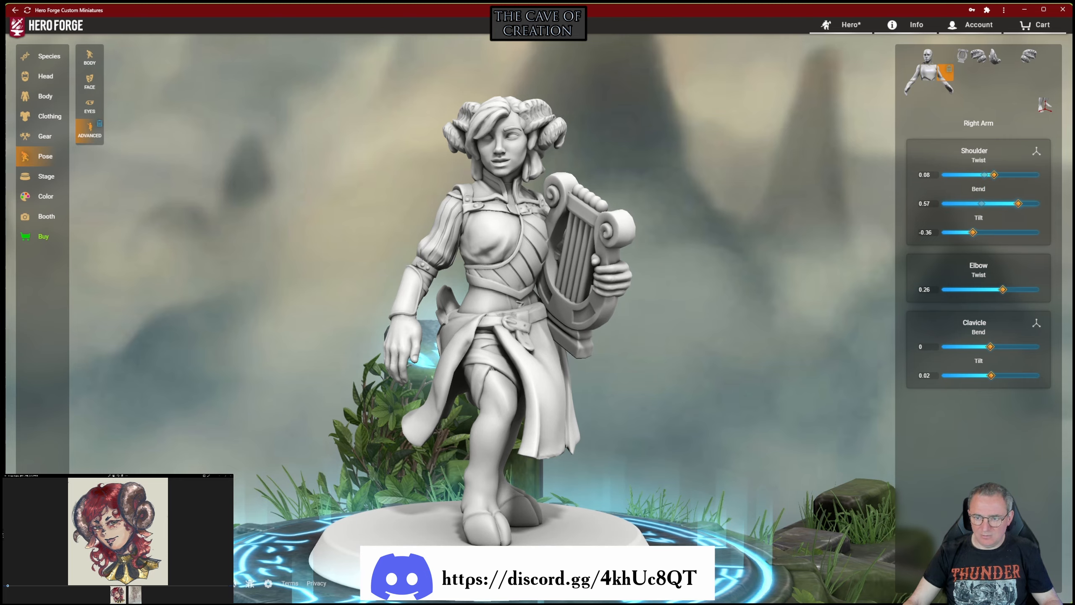
# Step: Move the lyre clear of the torso with clavicle Bend -1 and Tilt 0.07, and shoulder Twist 0.32, Bend 0.74 and Tilt -0.38
pyautogui.moveTo(762, 263); pyautogui.dragTo(648, 303)
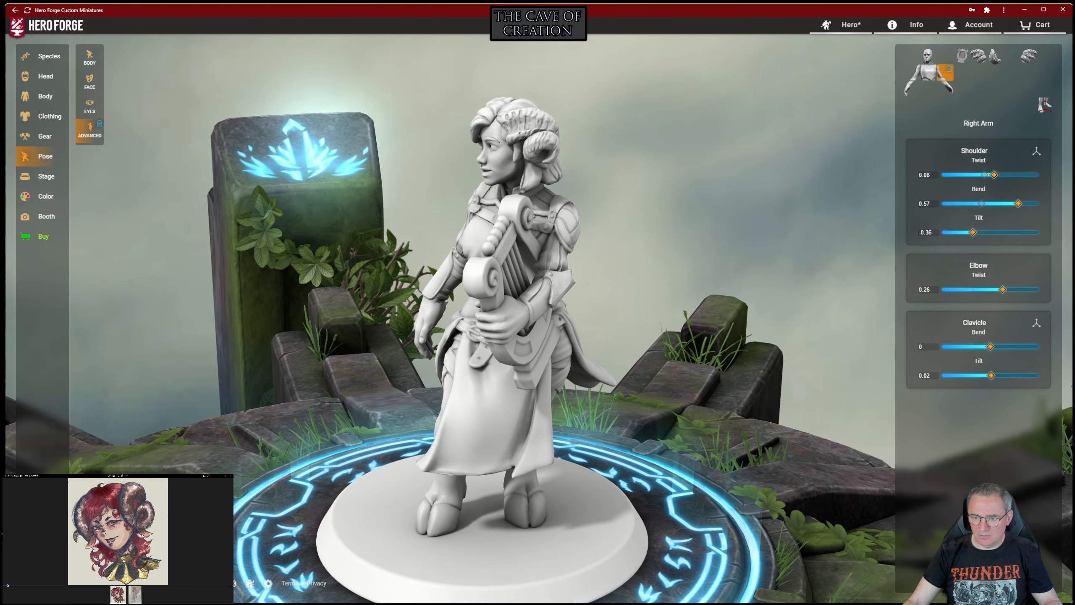
pyautogui.moveTo(990, 347); pyautogui.dragTo(967, 347)
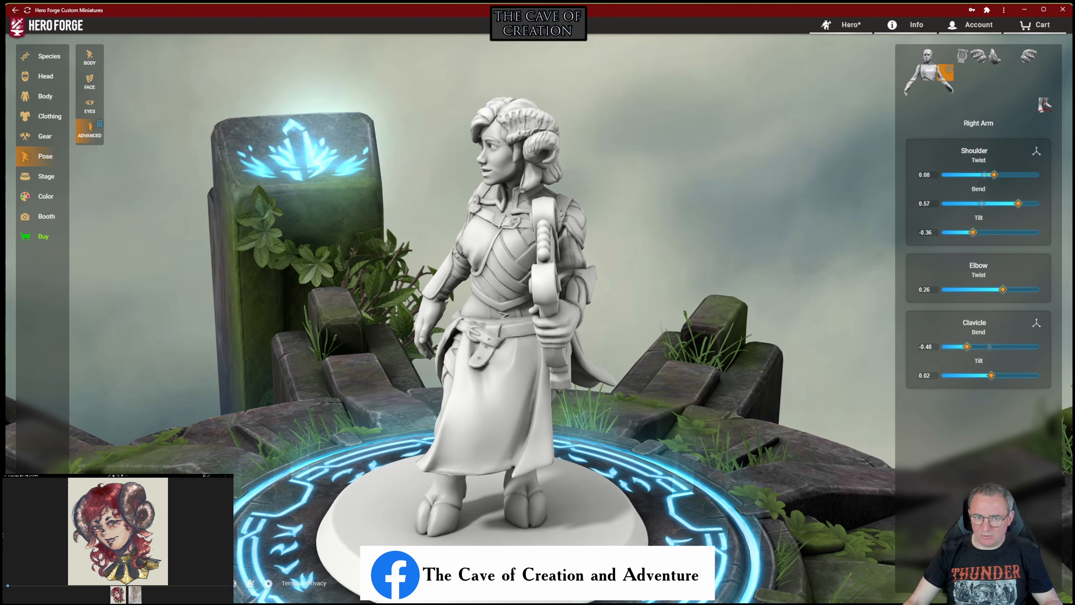
pyautogui.moveTo(648, 297); pyautogui.dragTo(765, 275)
pyautogui.moveTo(967, 346); pyautogui.dragTo(995, 375)
pyautogui.moveTo(1019, 203); pyautogui.dragTo(1026, 203)
pyautogui.moveTo(973, 233); pyautogui.dragTo(972, 232)
pyautogui.moveTo(994, 174); pyautogui.dragTo(1006, 175)
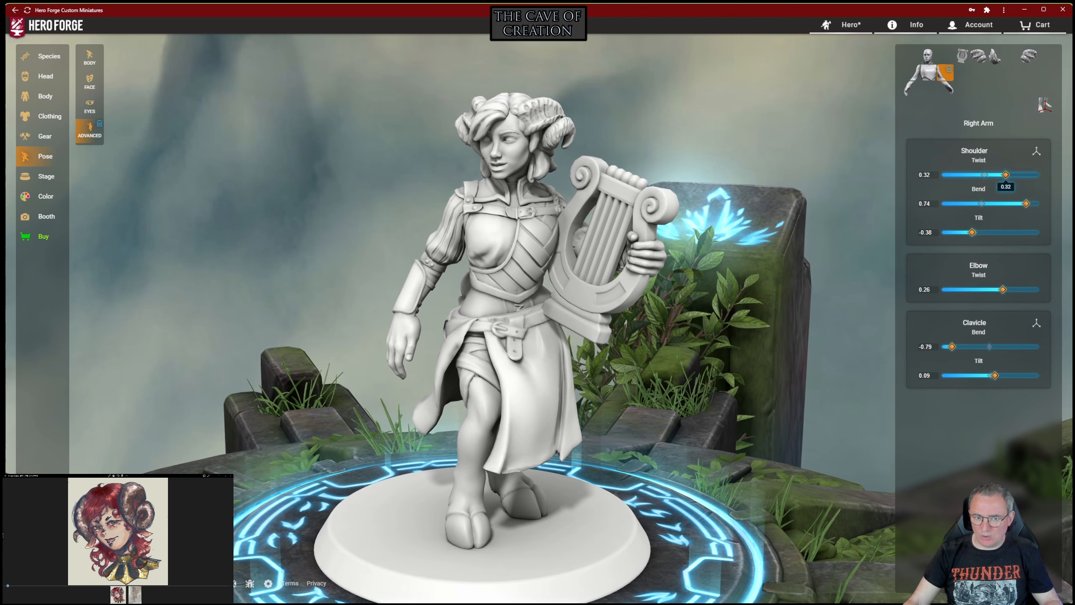
pyautogui.moveTo(995, 375); pyautogui.dragTo(993, 375)
pyautogui.moveTo(952, 347); pyautogui.dragTo(935, 346)
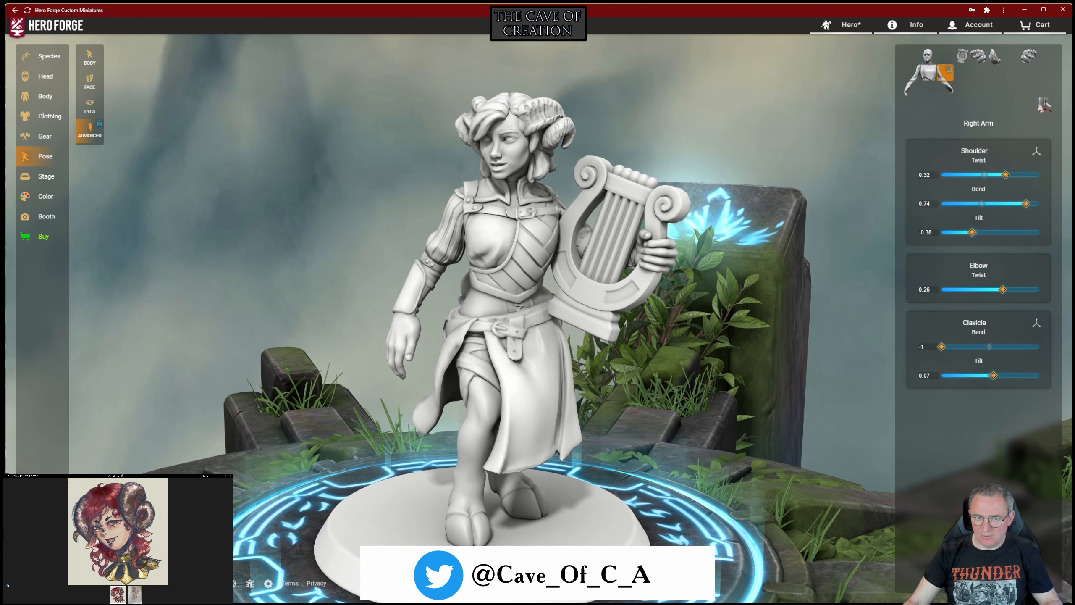
# Step: Refine the lyre arm with shoulder Twist 0.42, Bend 0.61 and Tilt -0.36, and set the elbow Twist to 0.21
pyautogui.moveTo(719, 360); pyautogui.dragTo(641, 360)
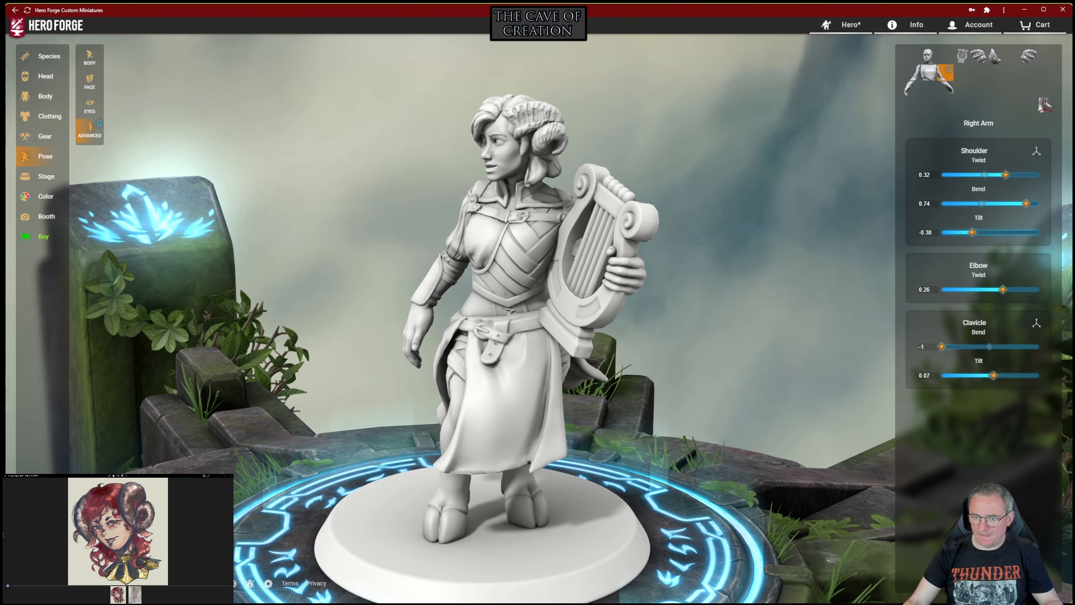
pyautogui.moveTo(972, 233); pyautogui.dragTo(970, 232)
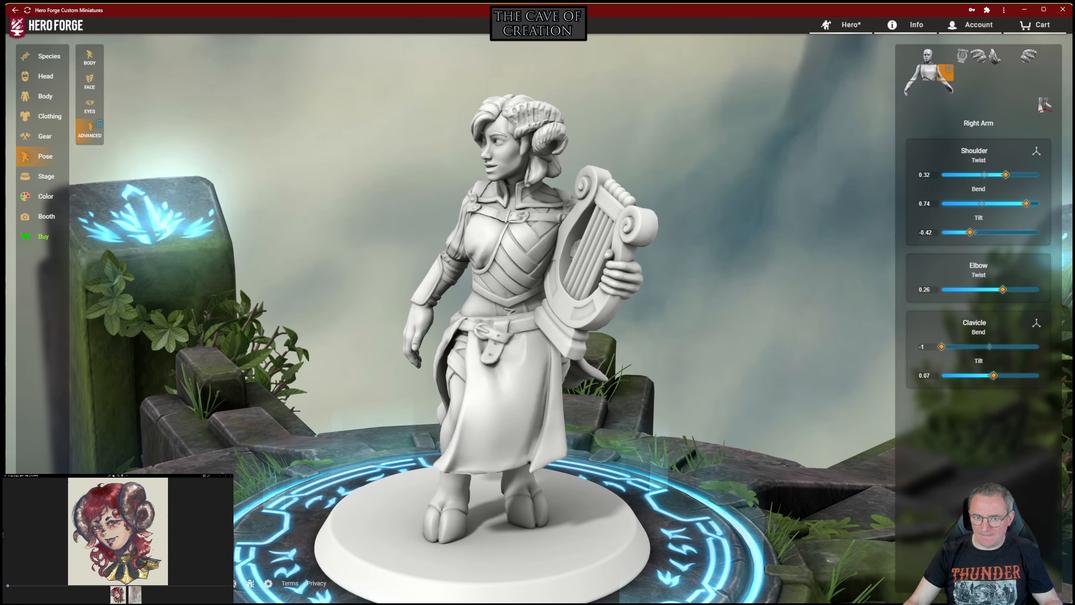
pyautogui.moveTo(1027, 203); pyautogui.dragTo(1010, 174)
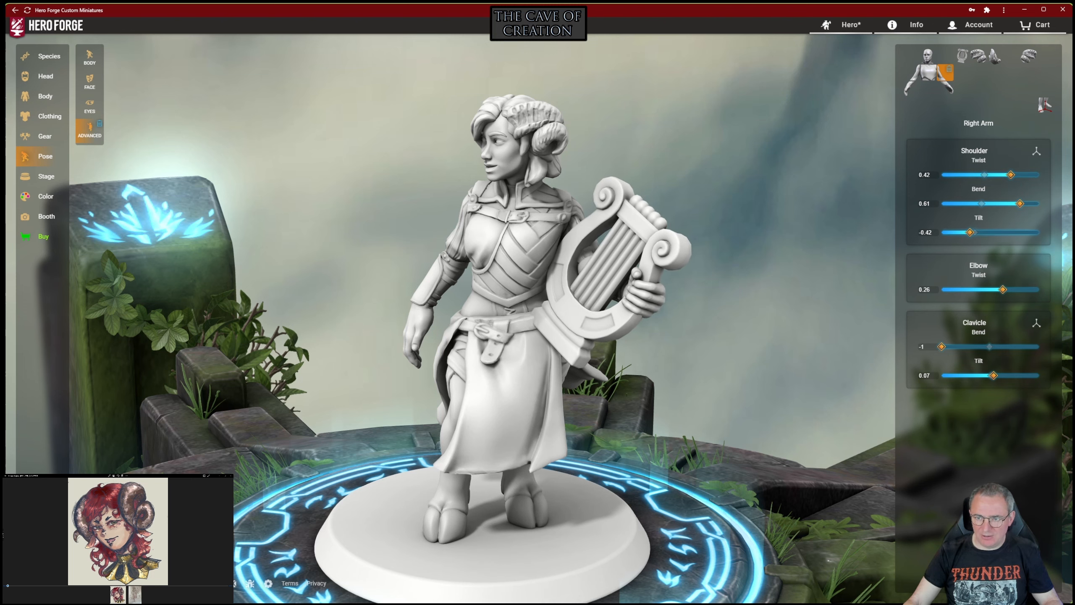
pyautogui.moveTo(970, 232); pyautogui.dragTo(974, 232)
pyautogui.moveTo(754, 313); pyautogui.dragTo(861, 333)
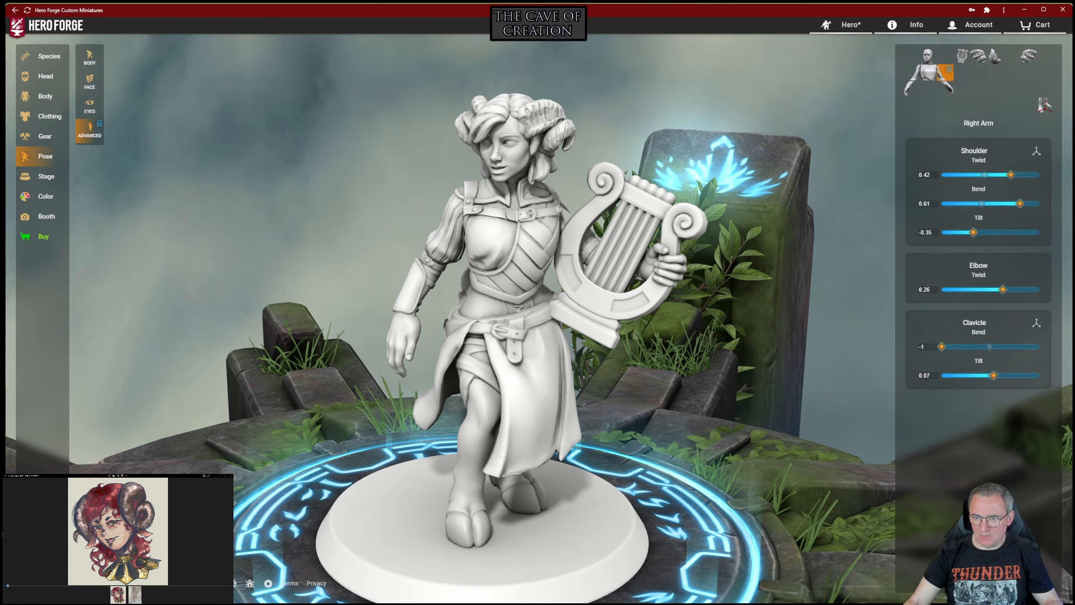
pyautogui.moveTo(1002, 289); pyautogui.dragTo(999, 290)
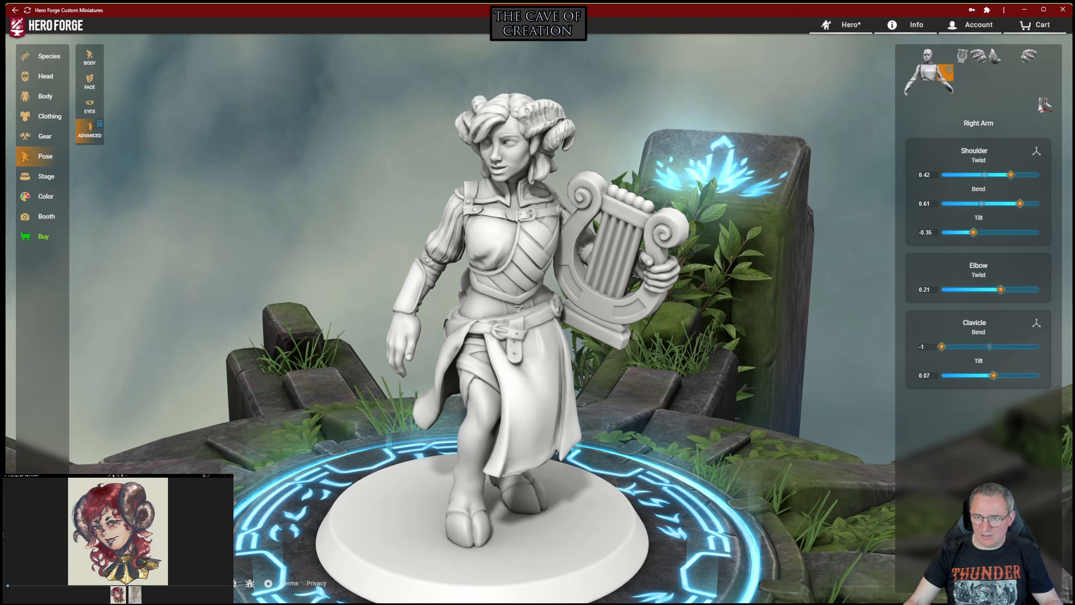
pyautogui.moveTo(974, 232); pyautogui.dragTo(973, 232)
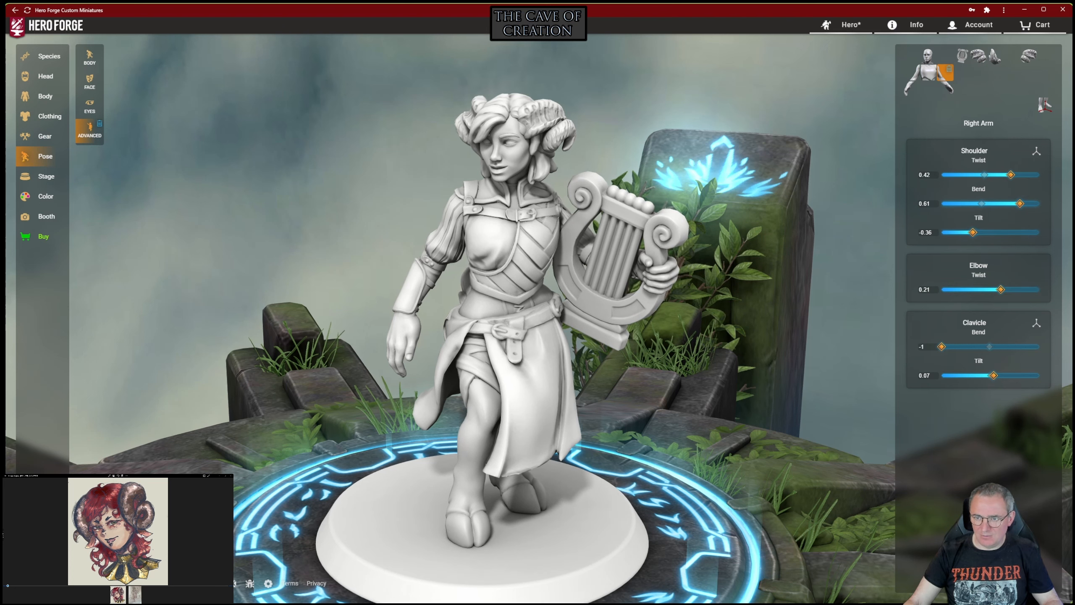
# Step: Adjust the lyre-holding right arm by setting its shoulder to Twist 0.89 and Bend 0.74
pyautogui.moveTo(1021, 203); pyautogui.dragTo(1034, 174)
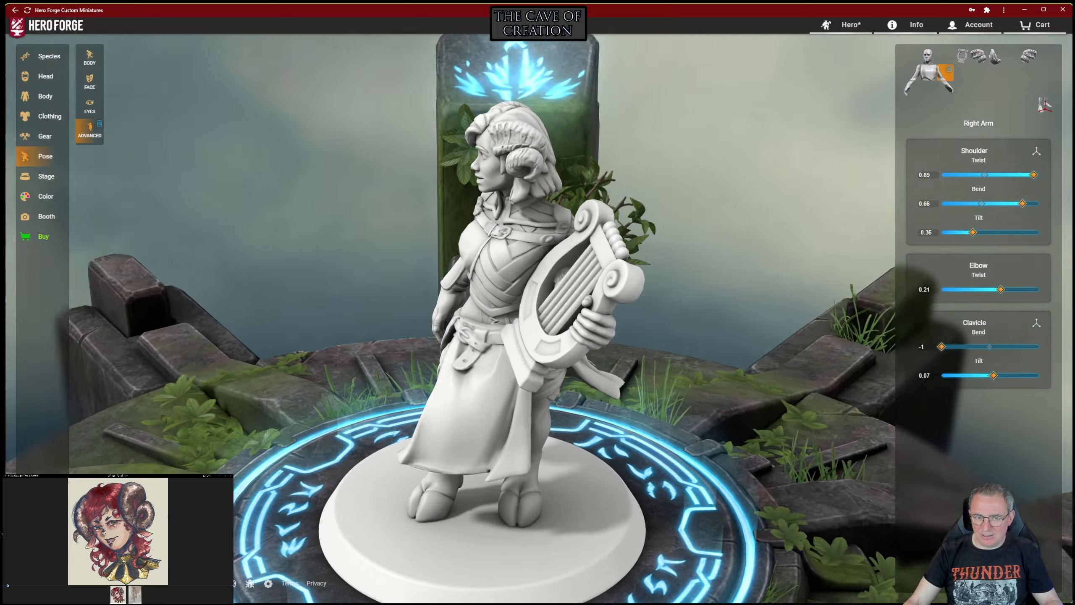
pyautogui.moveTo(677, 321); pyautogui.dragTo(805, 321)
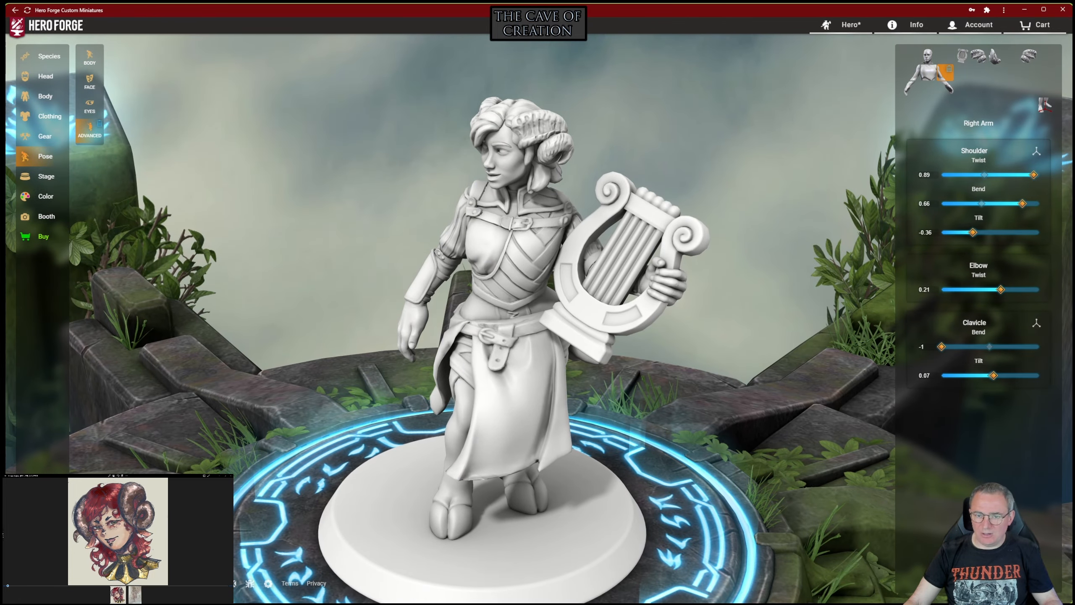
pyautogui.moveTo(740, 330); pyautogui.dragTo(788, 352)
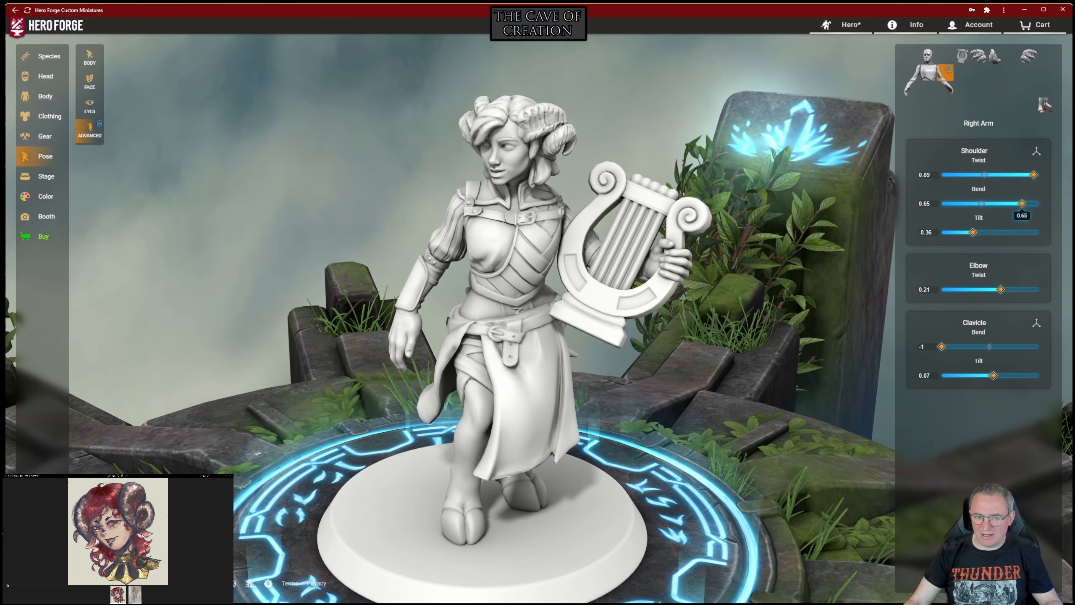
pyautogui.moveTo(1022, 203); pyautogui.dragTo(1024, 203)
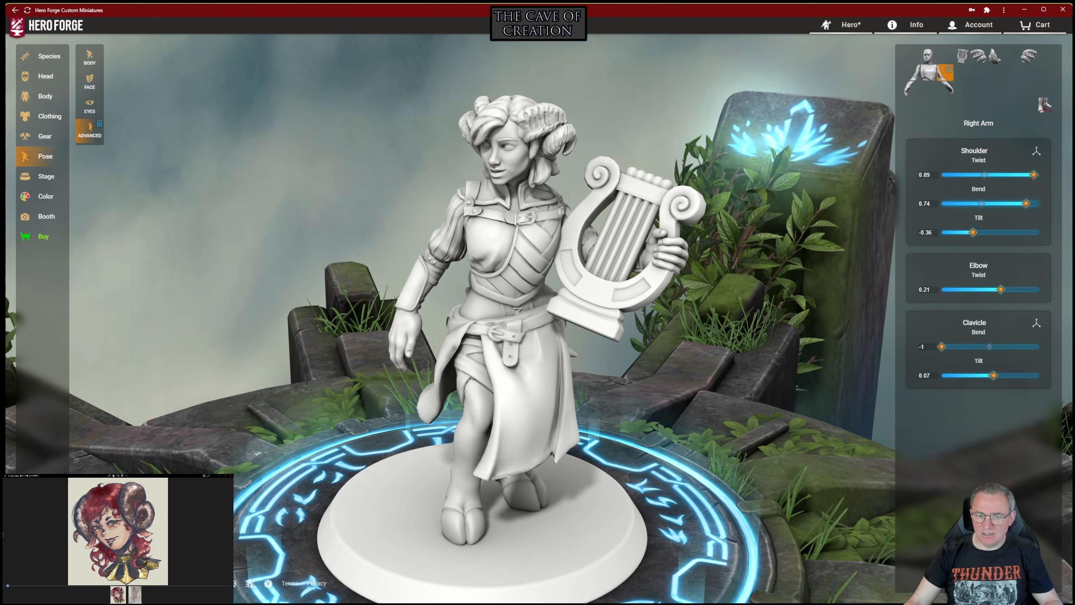
pyautogui.moveTo(741, 338); pyautogui.dragTo(796, 310)
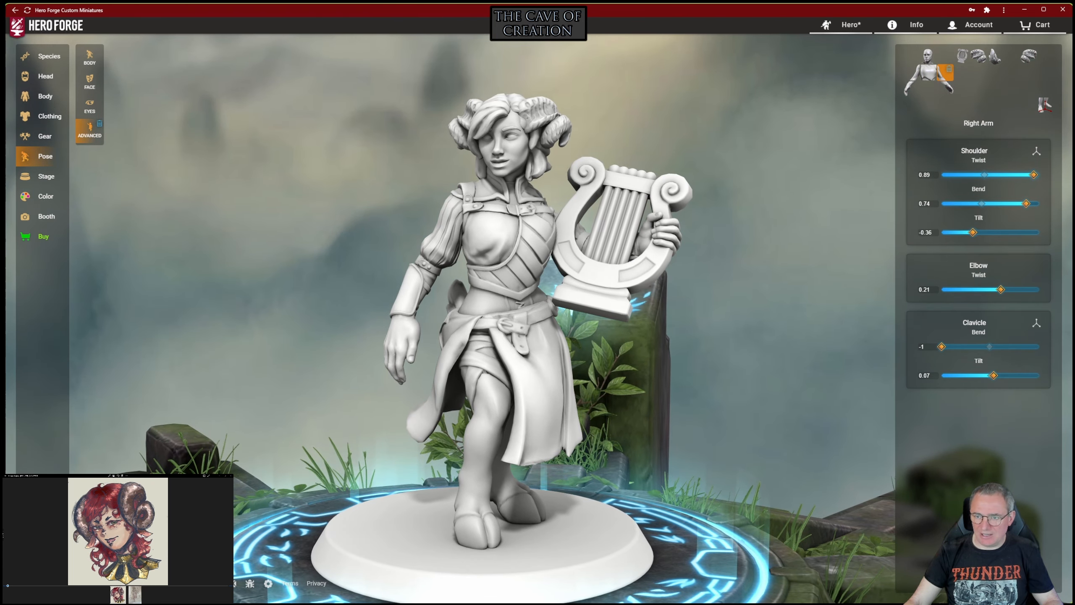
# Step: Straighten the lyre by setting the Right Arm's shoulder to Twist 0.74 and Tilt -0.27
pyautogui.moveTo(1033, 174); pyautogui.dragTo(1026, 175)
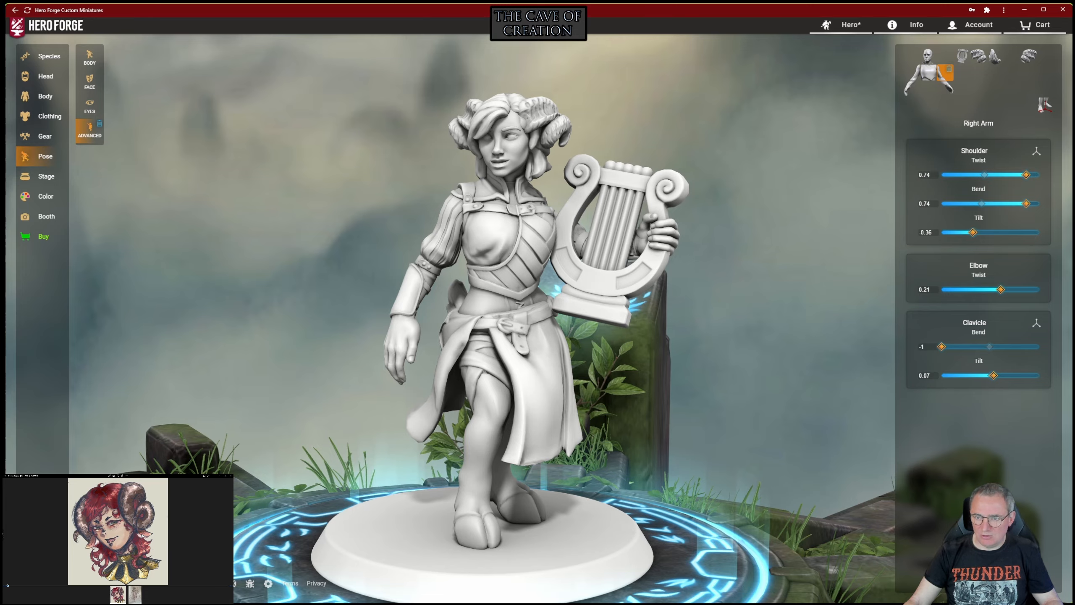
pyautogui.moveTo(973, 232); pyautogui.dragTo(972, 233)
pyautogui.moveTo(783, 305); pyautogui.dragTo(766, 328)
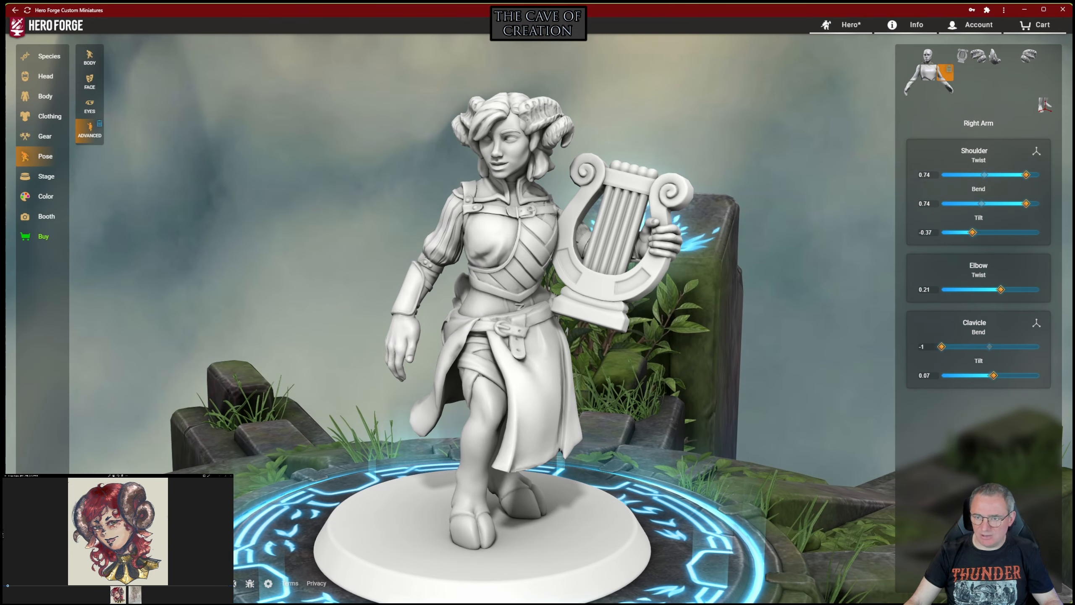
pyautogui.moveTo(973, 232); pyautogui.dragTo(976, 232)
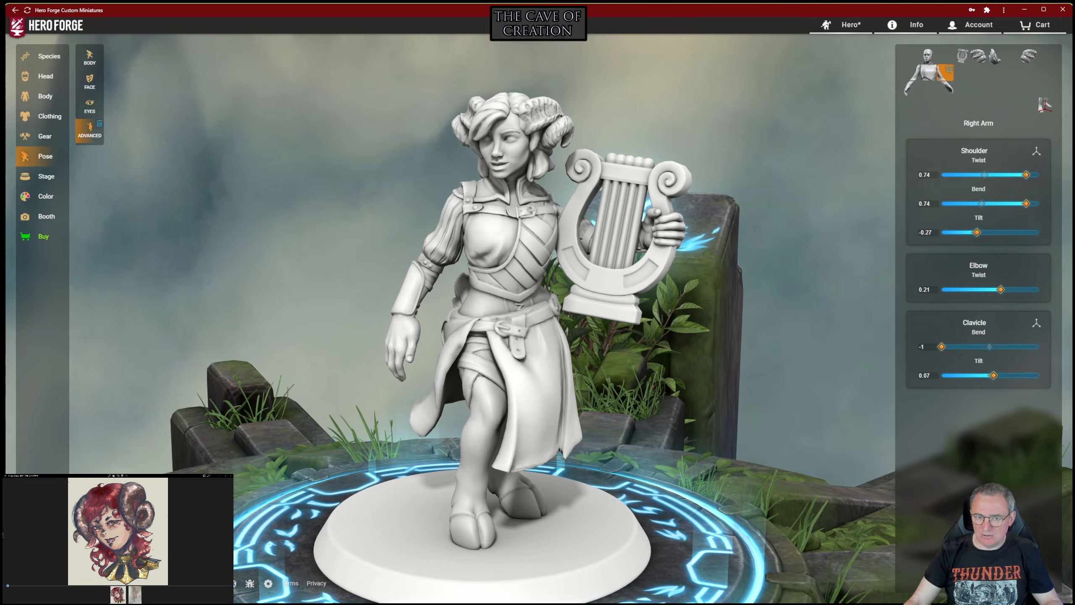
# Step: Bring up the full-body sketch reference and set the Right Arm's clavicle Tilt to -0.38
pyautogui.moveTo(778, 317)
pyautogui.mouseDown()
pyautogui.moveTo(601, 324)
pyautogui.moveTo(796, 323)
pyautogui.mouseUp()
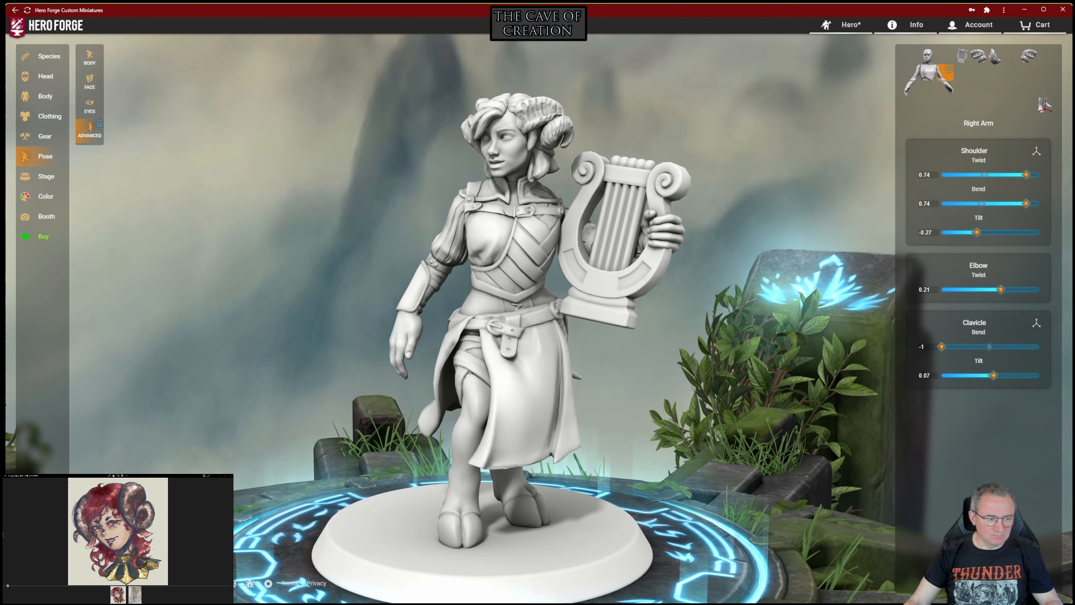
pyautogui.click(135, 595)
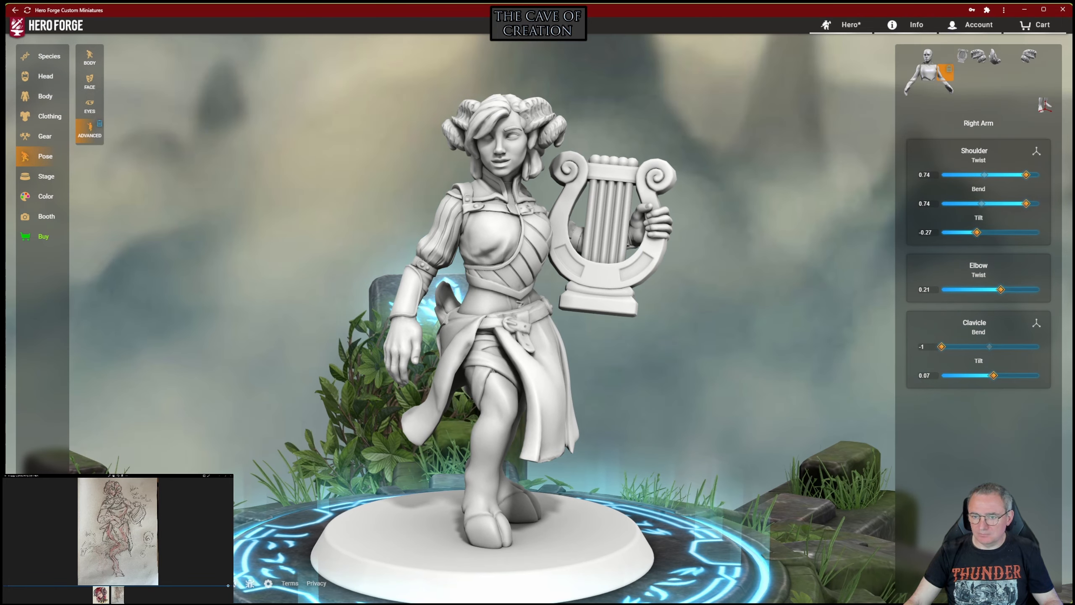
pyautogui.moveTo(993, 375); pyautogui.dragTo(971, 375)
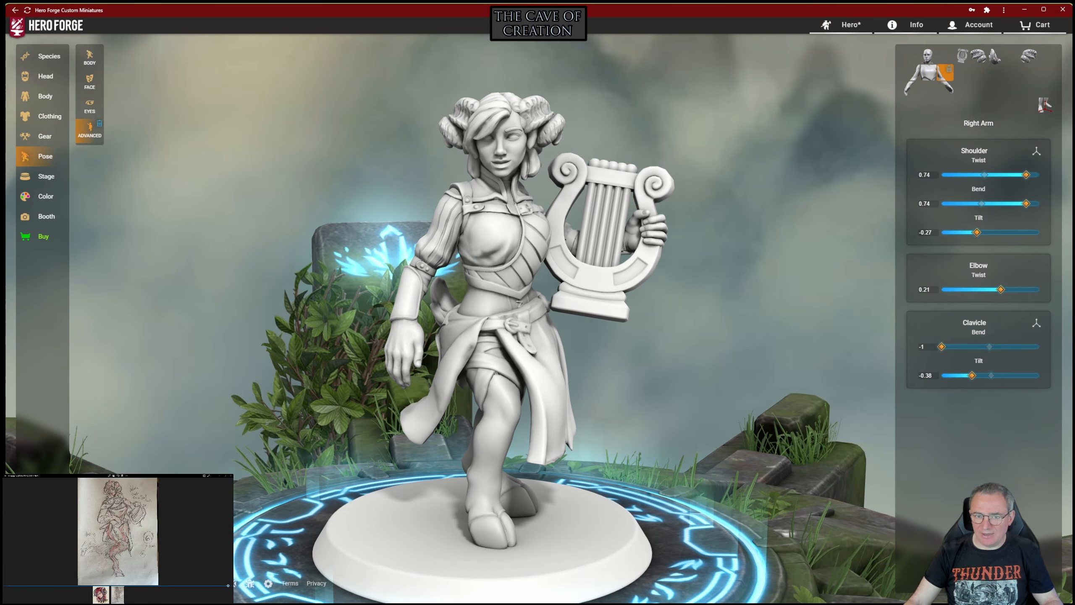
# Step: Bring the Left Arm across the waist with shoulder Twist -0.11, Bend 0.09 and Tilt -0.64, and elbow Twist -0.56
pyautogui.click(911, 72)
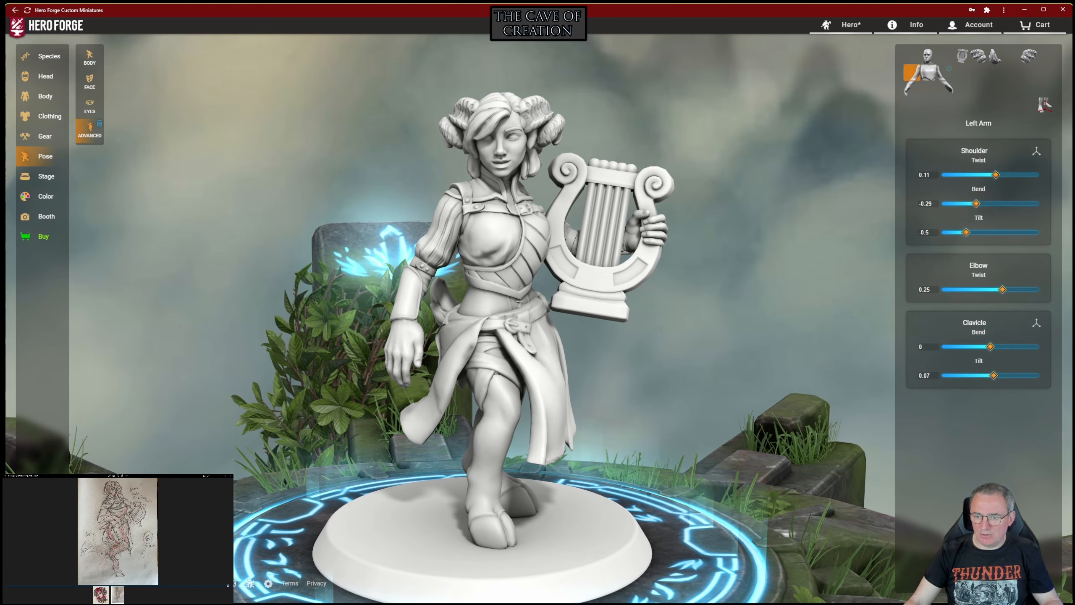
pyautogui.moveTo(1002, 289); pyautogui.dragTo(965, 290)
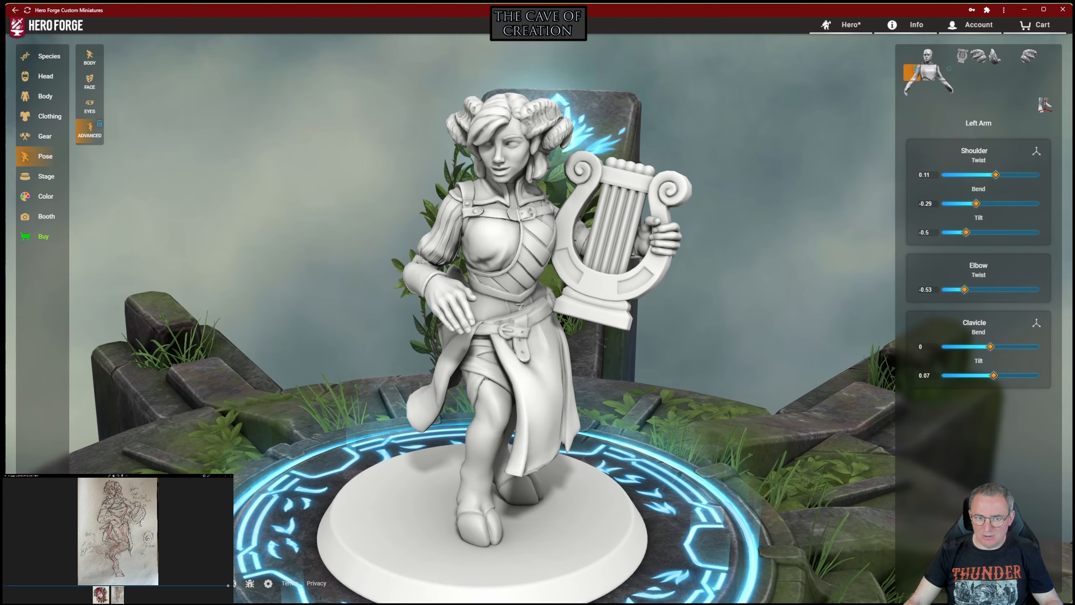
pyautogui.moveTo(996, 175); pyautogui.dragTo(984, 174)
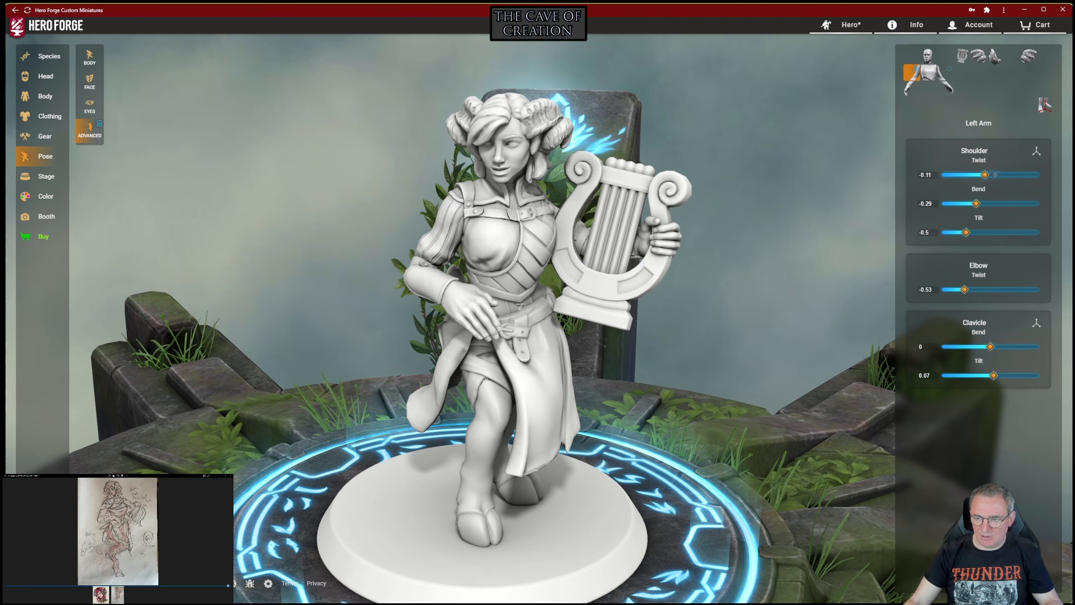
pyautogui.moveTo(966, 232); pyautogui.dragTo(960, 232)
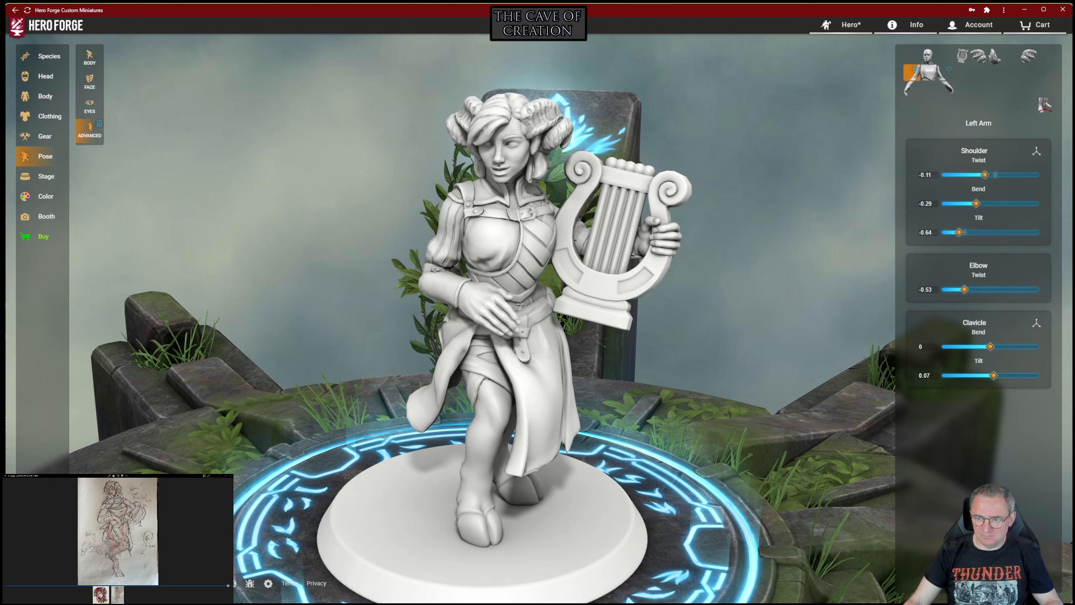
pyautogui.moveTo(964, 289); pyautogui.dragTo(963, 289)
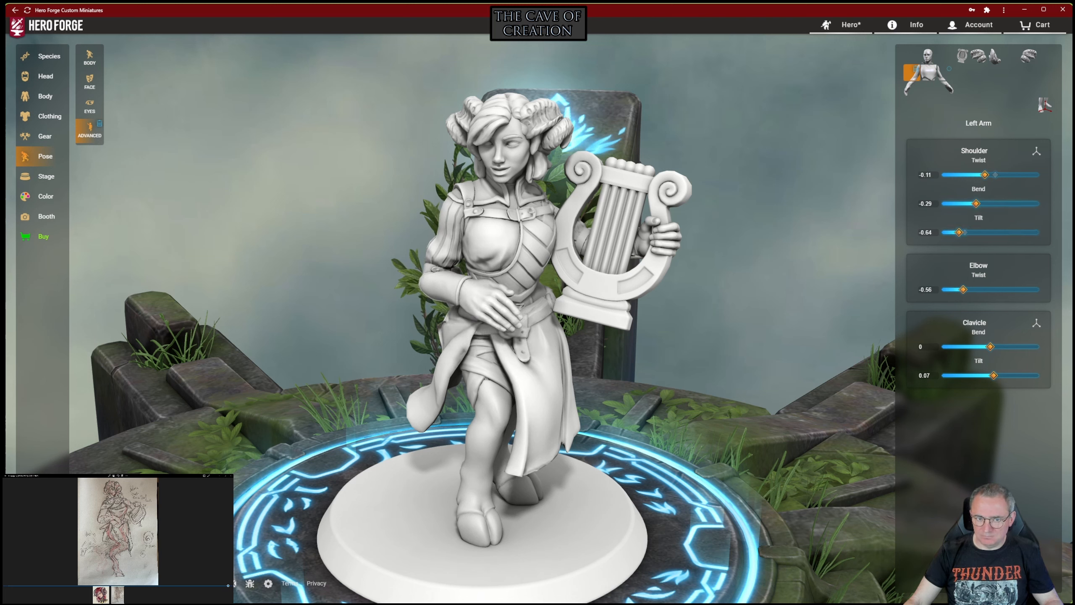
pyautogui.moveTo(976, 204); pyautogui.dragTo(996, 204)
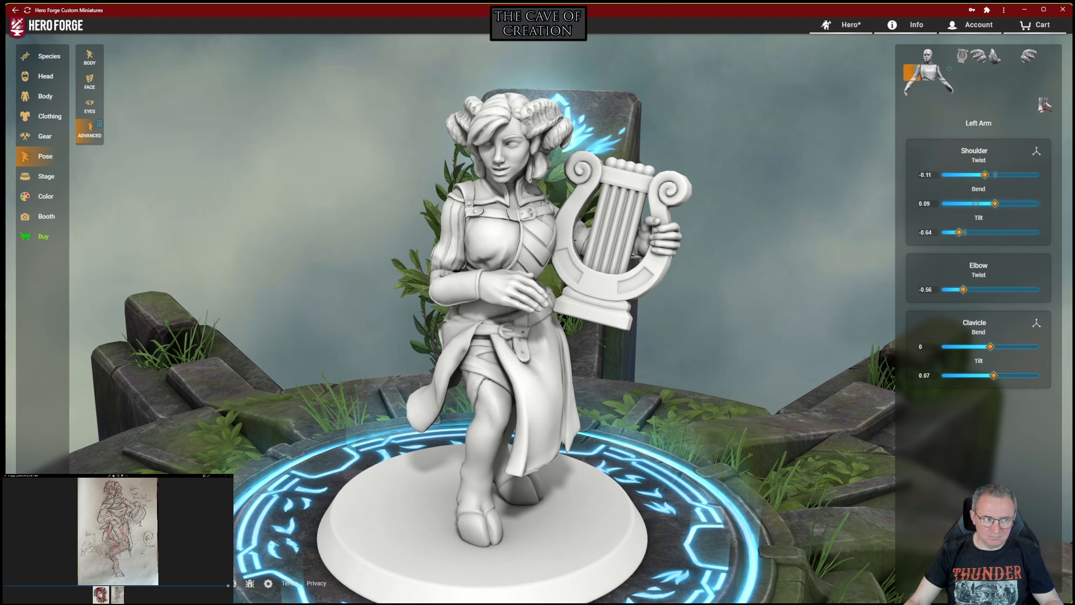
# Step: Try preset hand poses on the left wrist and choose one suited to plucking the lyre's strings
pyautogui.click(912, 89)
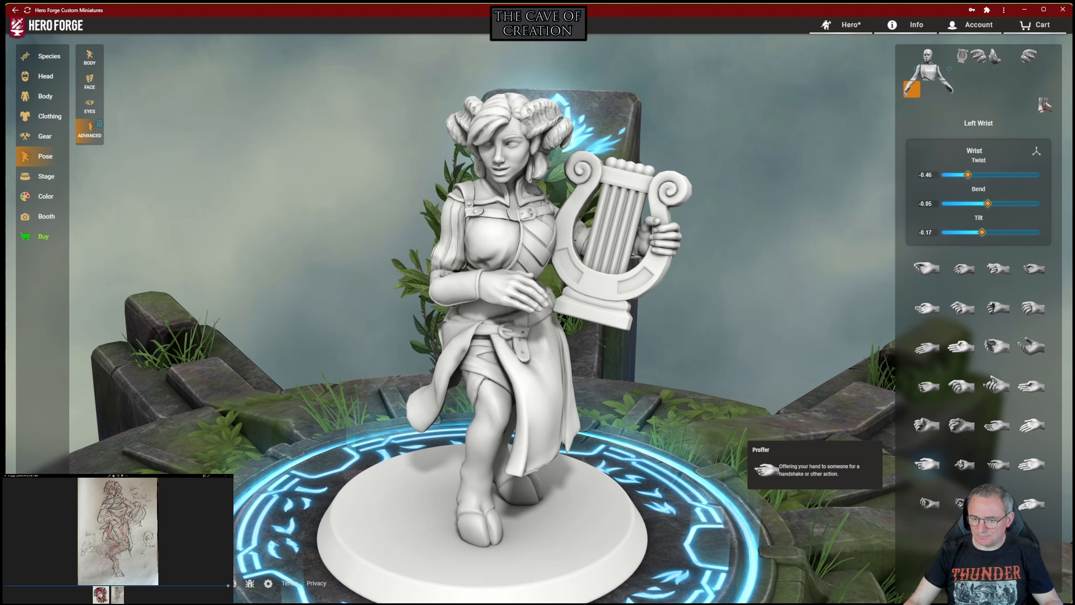
pyautogui.click(926, 464)
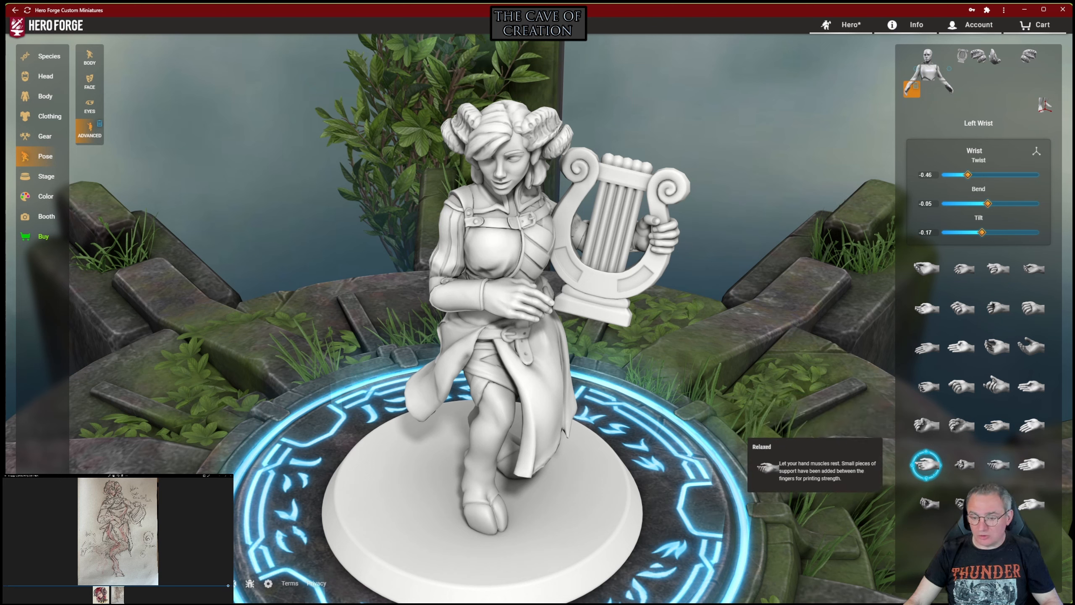
pyautogui.click(996, 464)
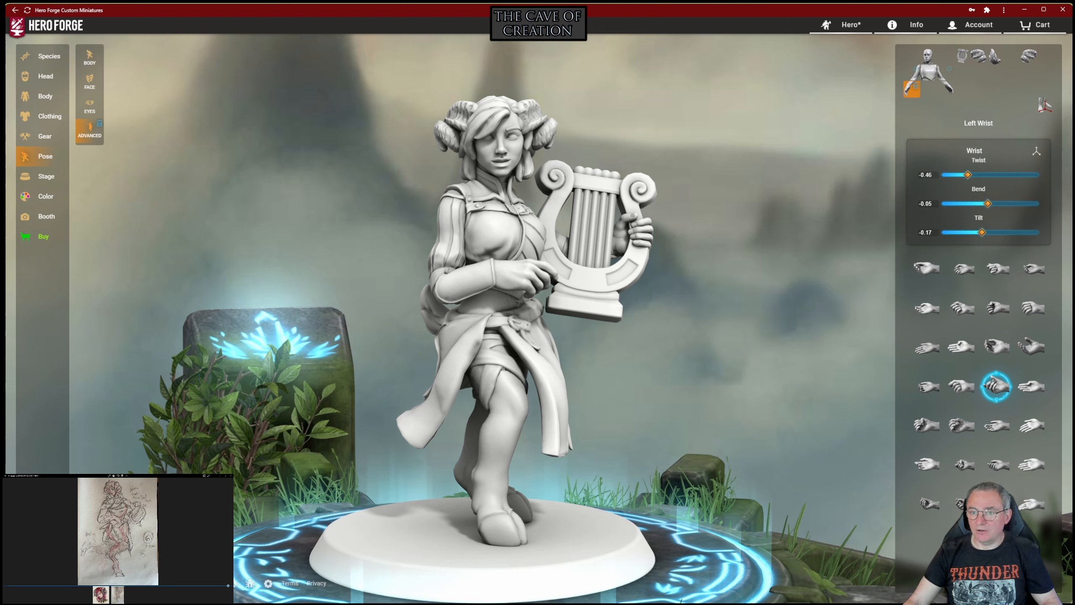
# Step: Tilt and turn the head by setting its first joint to Twist 0.34, Bend -0.31 and Tilt -0.15
pyautogui.click(928, 55)
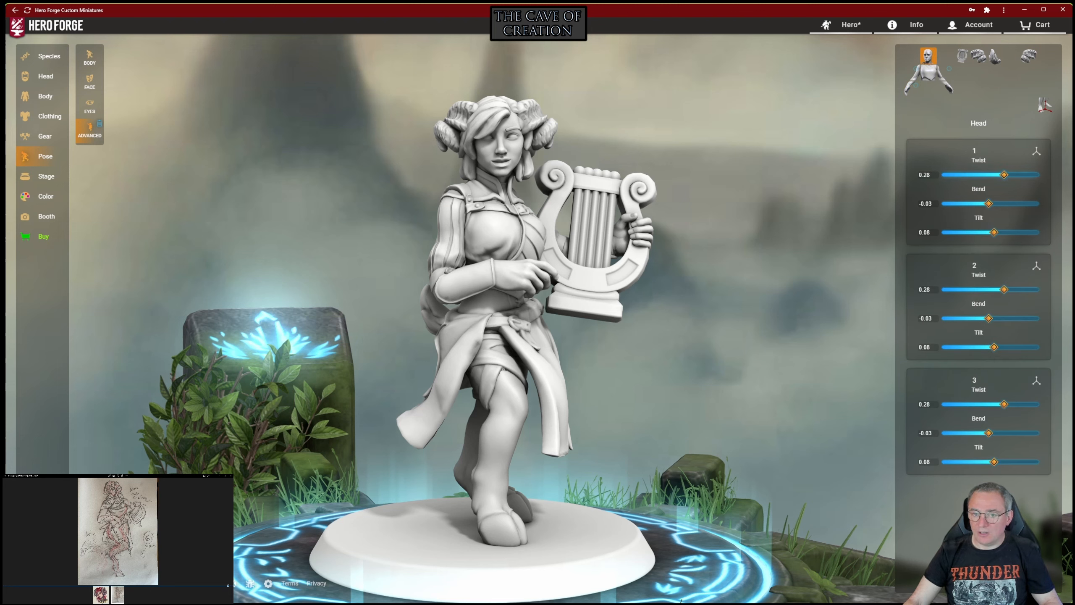
pyautogui.moveTo(1004, 174); pyautogui.dragTo(995, 203)
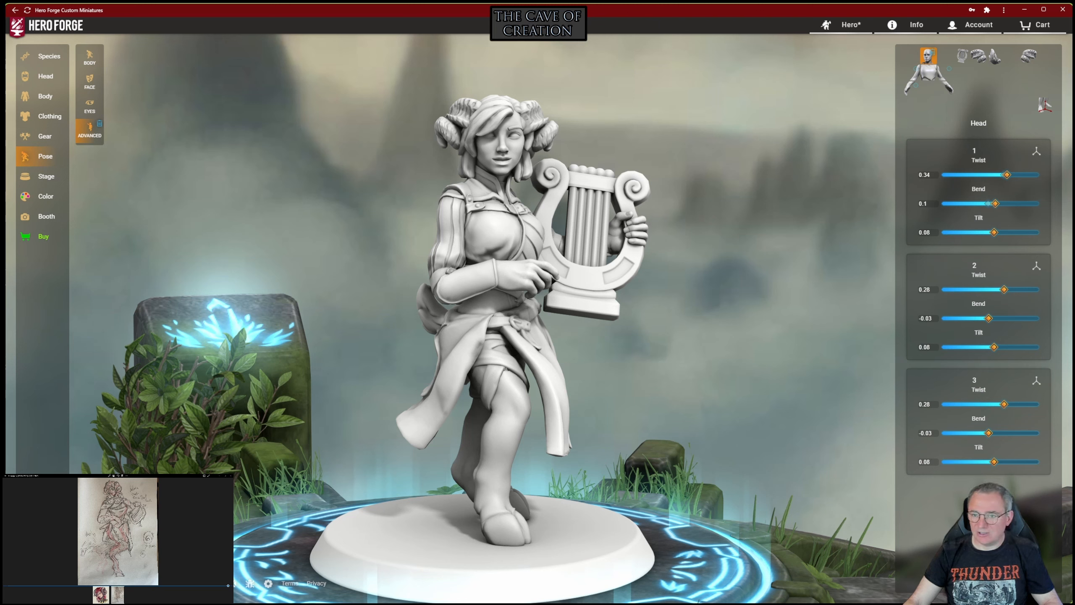
pyautogui.moveTo(1007, 174); pyautogui.dragTo(1005, 203)
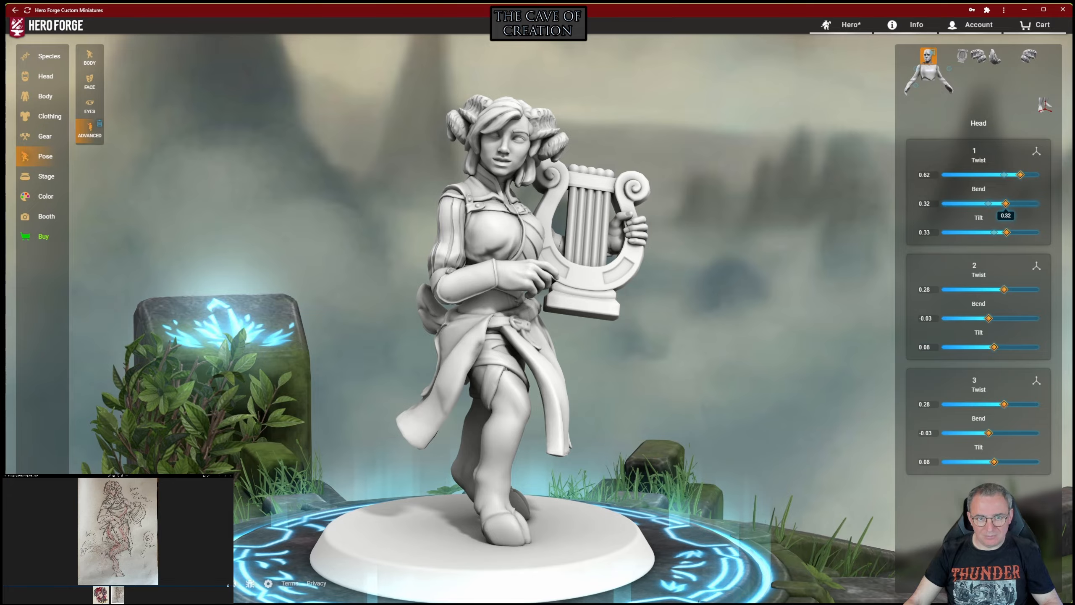
pyautogui.moveTo(728, 322)
pyautogui.mouseDown()
pyautogui.moveTo(609, 316)
pyautogui.moveTo(766, 319)
pyautogui.moveTo(726, 320)
pyautogui.mouseUp()
pyautogui.moveTo(1020, 174)
pyautogui.mouseDown()
pyautogui.moveTo(1030, 174)
pyautogui.moveTo(1004, 174)
pyautogui.mouseUp()
pyautogui.moveTo(737, 313)
pyautogui.mouseDown()
pyautogui.moveTo(686, 313)
pyautogui.moveTo(716, 313)
pyautogui.mouseUp()
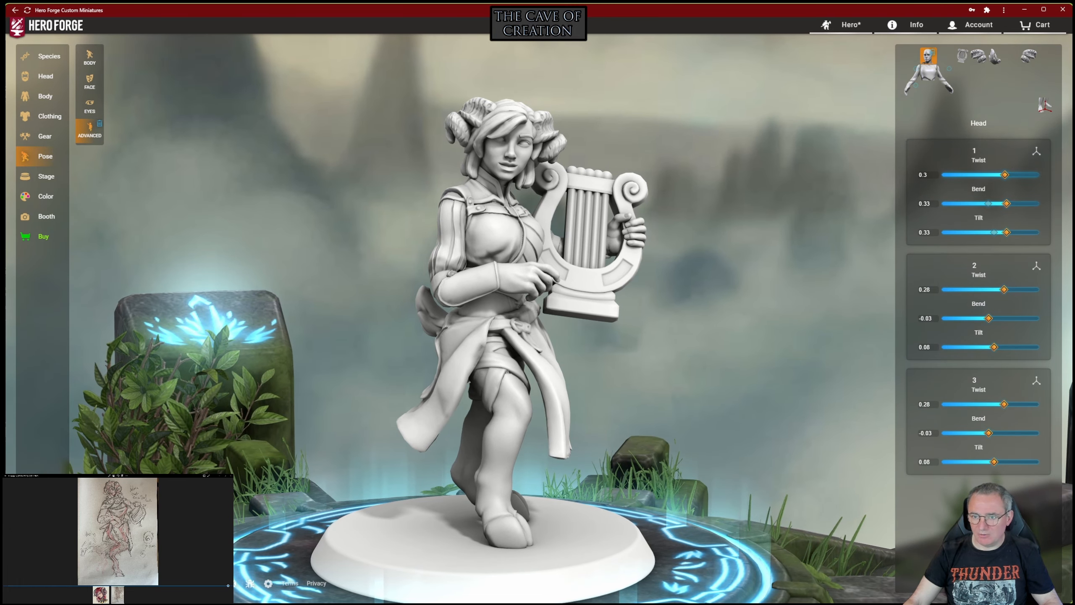
pyautogui.moveTo(1007, 203); pyautogui.dragTo(976, 204)
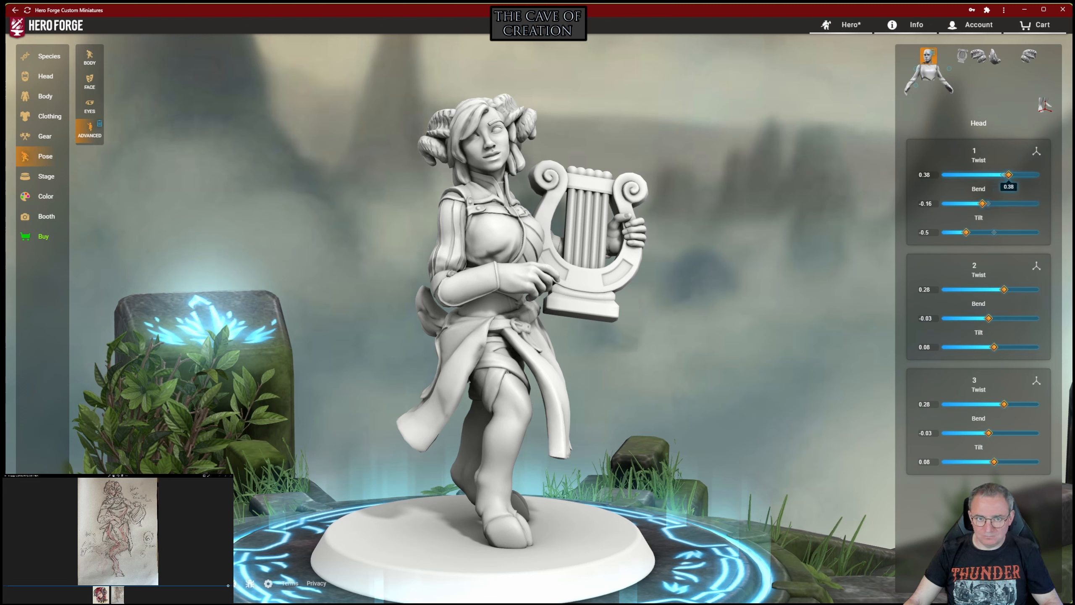
pyautogui.moveTo(966, 232); pyautogui.dragTo(975, 203)
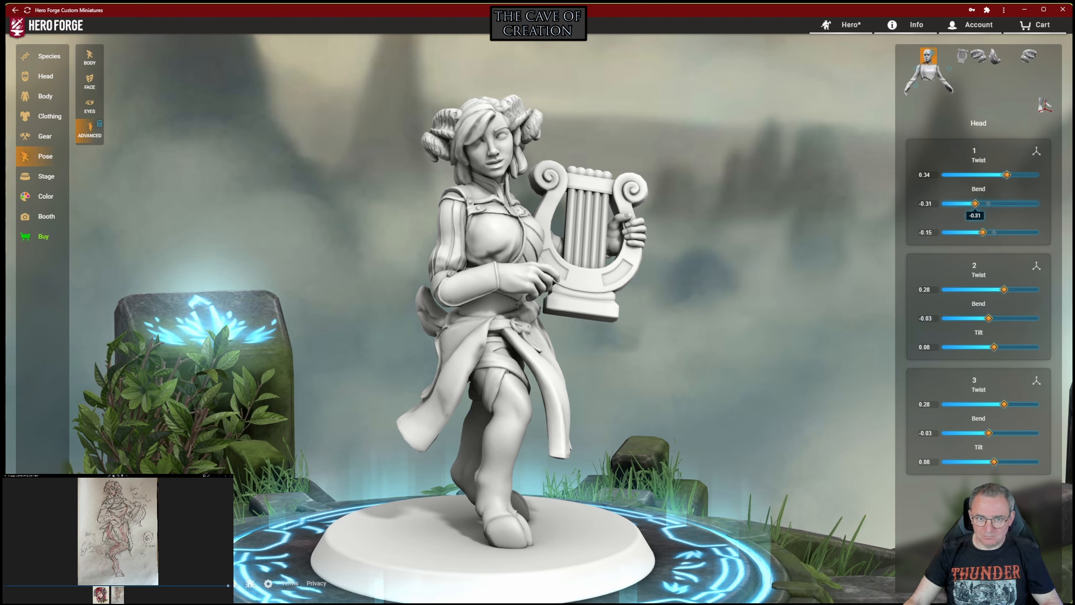
pyautogui.moveTo(694, 321); pyautogui.dragTo(635, 343)
# Step: Replace the plain base under the figure with the Grassy Round Base
pyautogui.click(43, 176)
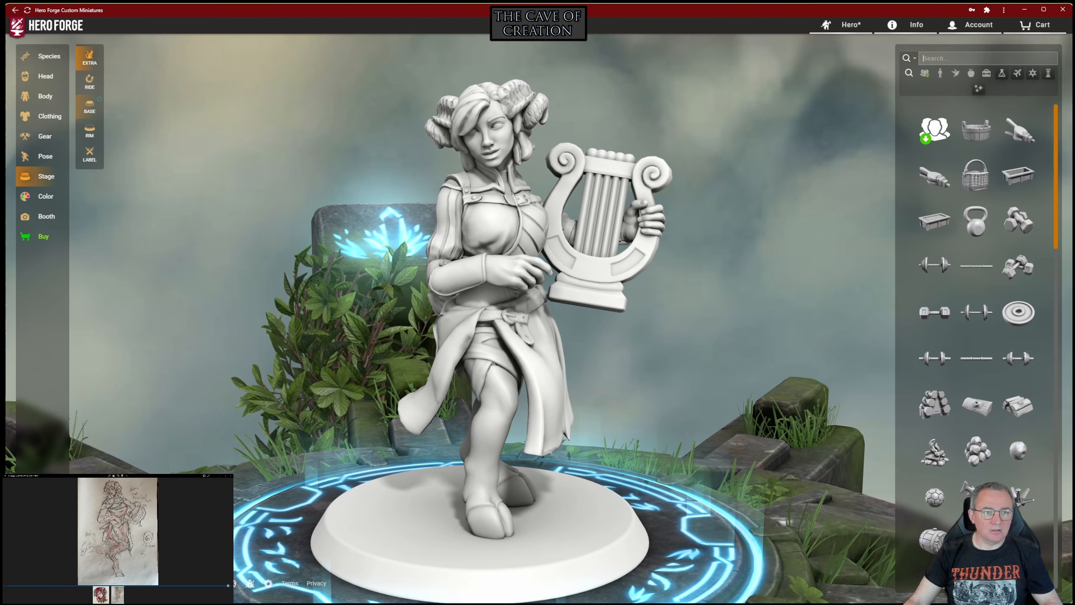
pyautogui.click(89, 106)
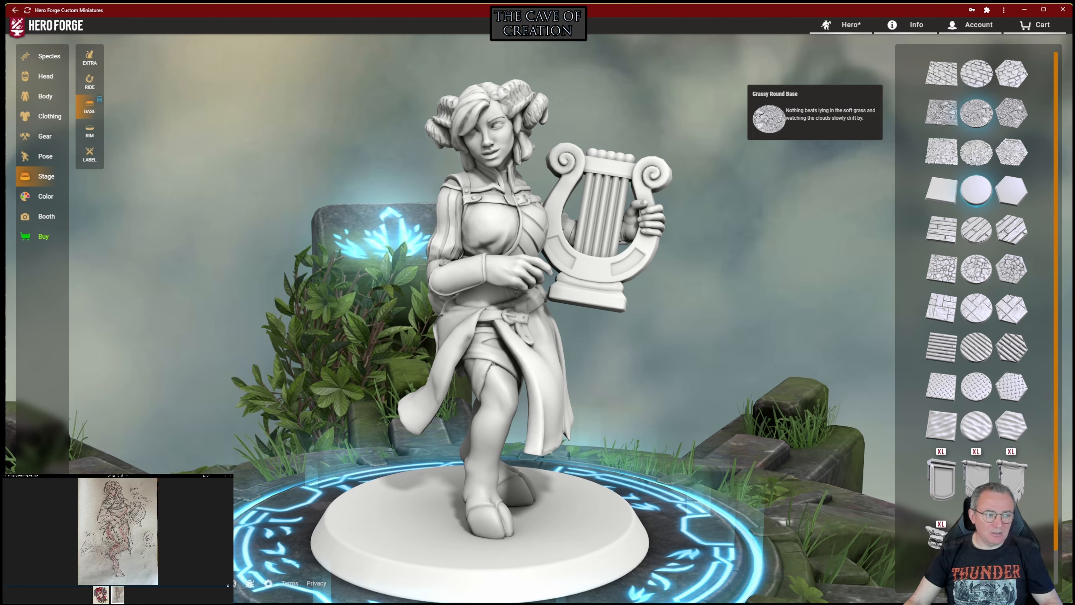
pyautogui.click(976, 112)
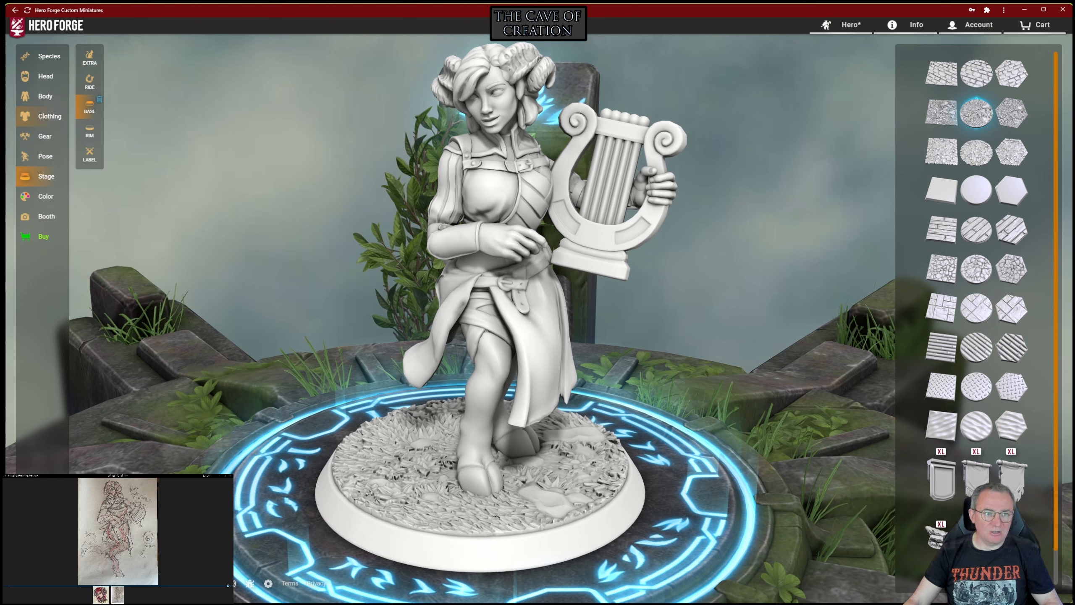
# Step: Search the hand-held gear for "Pouch", try the small sack in the left hand and undo it
pyautogui.click(42, 136)
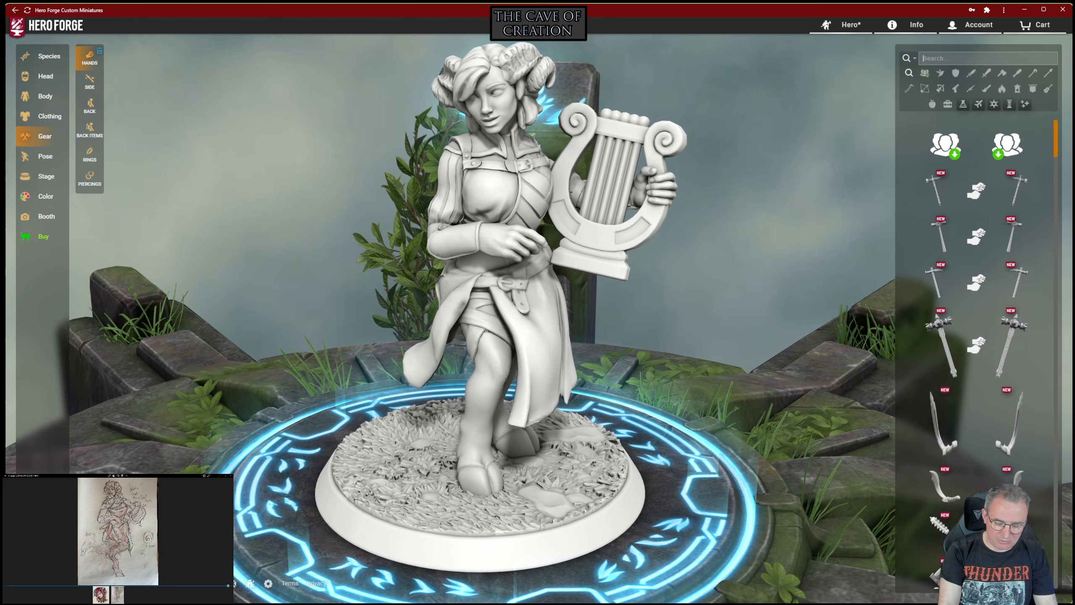
pyautogui.write('Auch')
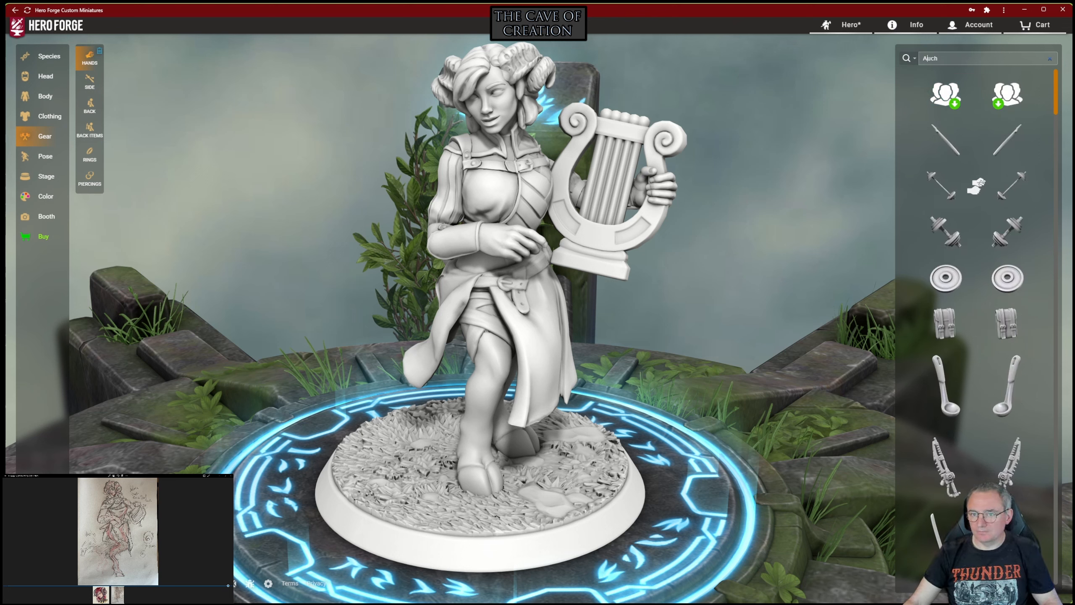
pyautogui.write('Po')
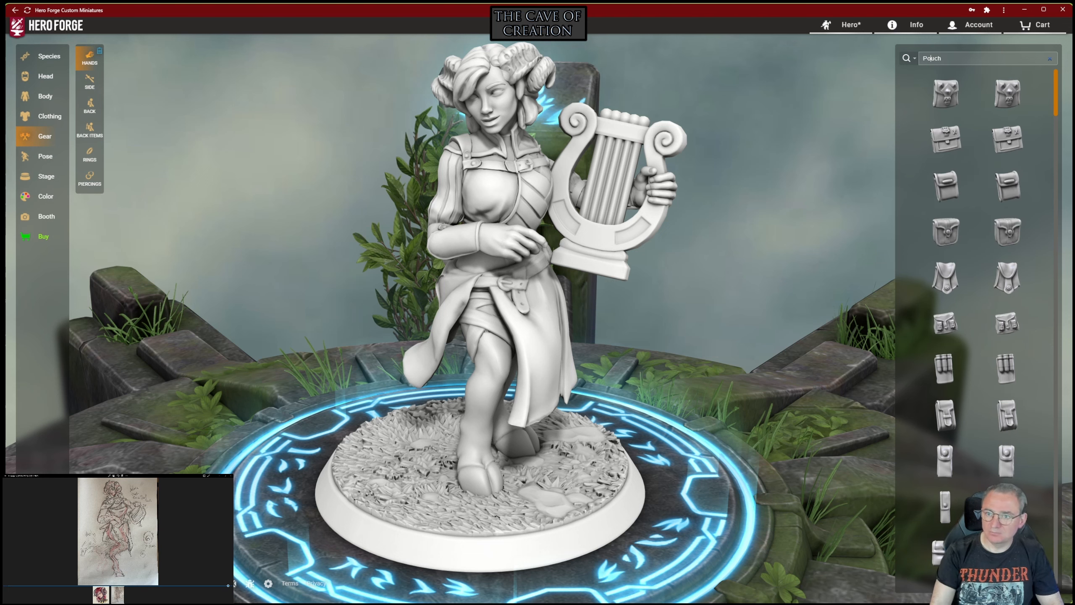
pyautogui.scroll(-10, 976, 445)
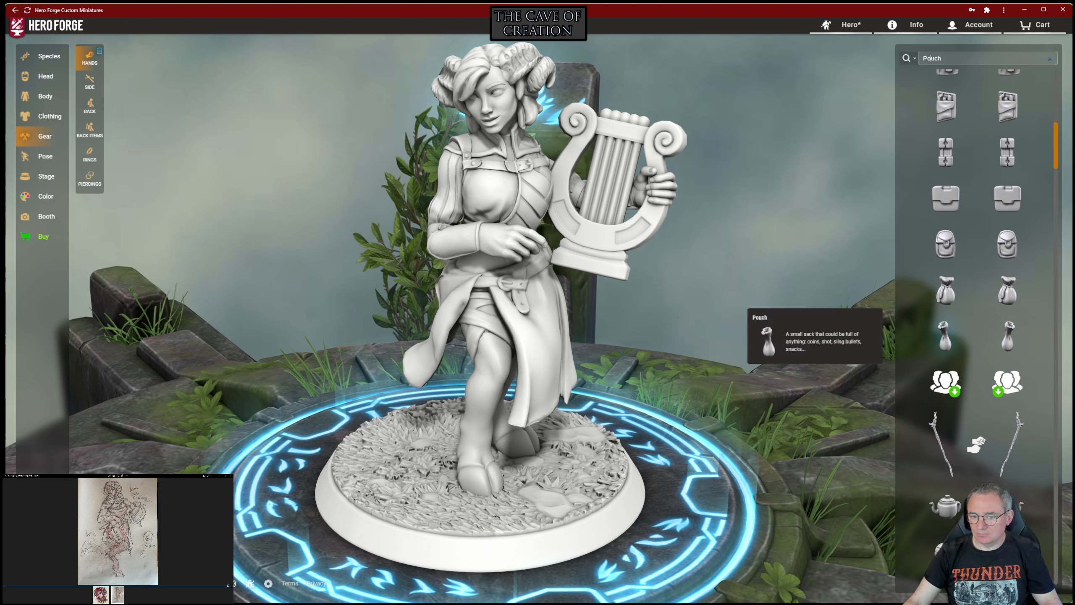
pyautogui.click(945, 336)
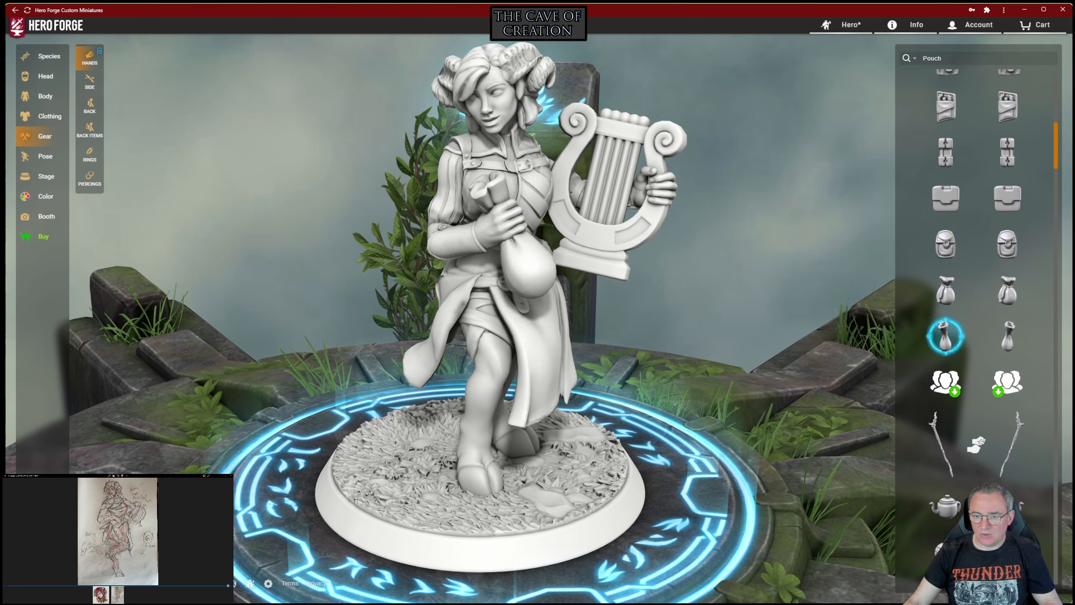
pyautogui.hotkey('ctrl', 'z')
# Step: Search the side gear for "Bag" and hang the round tied sack as the left side item
pyautogui.click(89, 81)
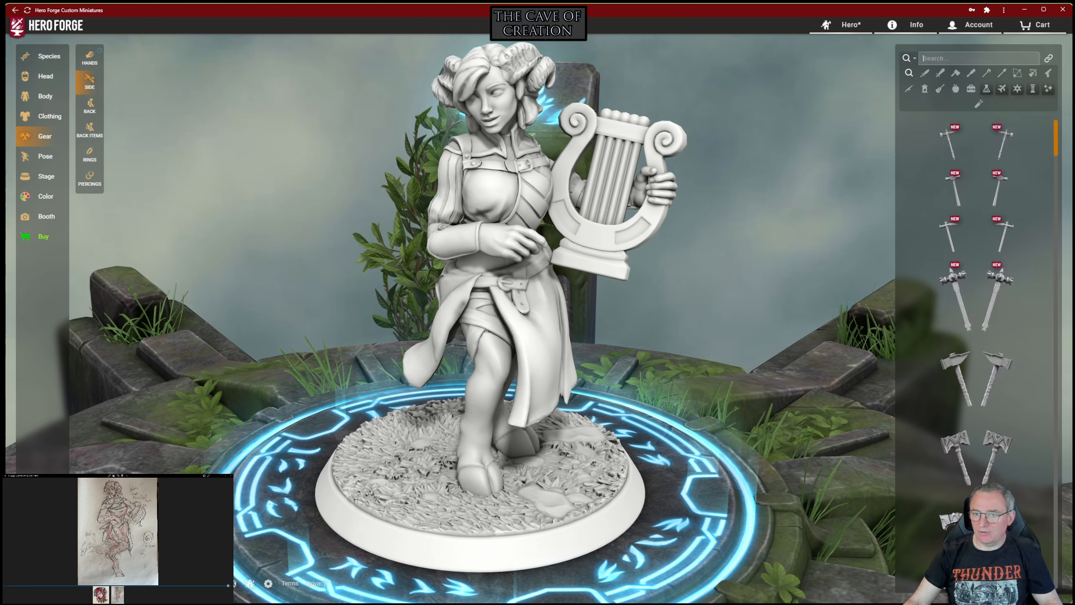
pyautogui.write('Bag')
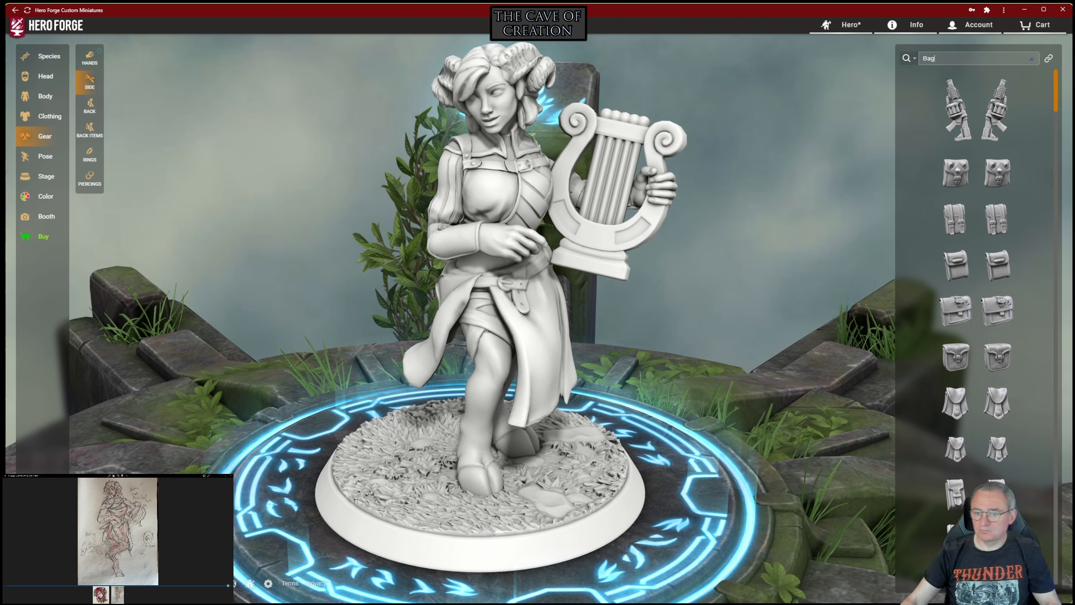
pyautogui.scroll(-5, 973, 254)
pyautogui.scroll(-2, 955, 271)
pyautogui.click(955, 281)
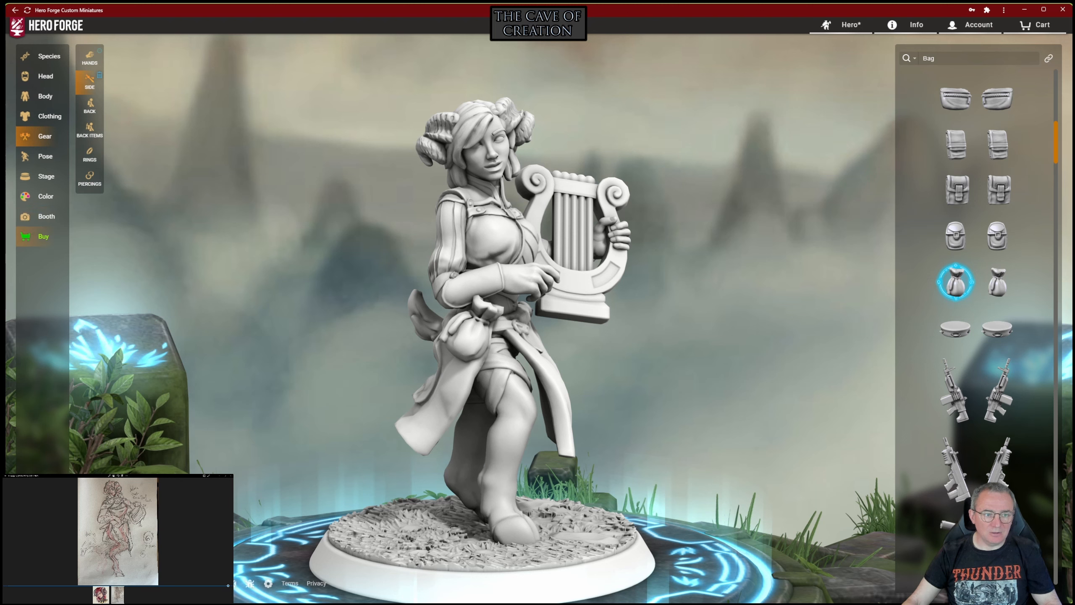
# Step: Search the side gear for "Knif" and add a small sheathed knife as the right side item
pyautogui.click(944, 59)
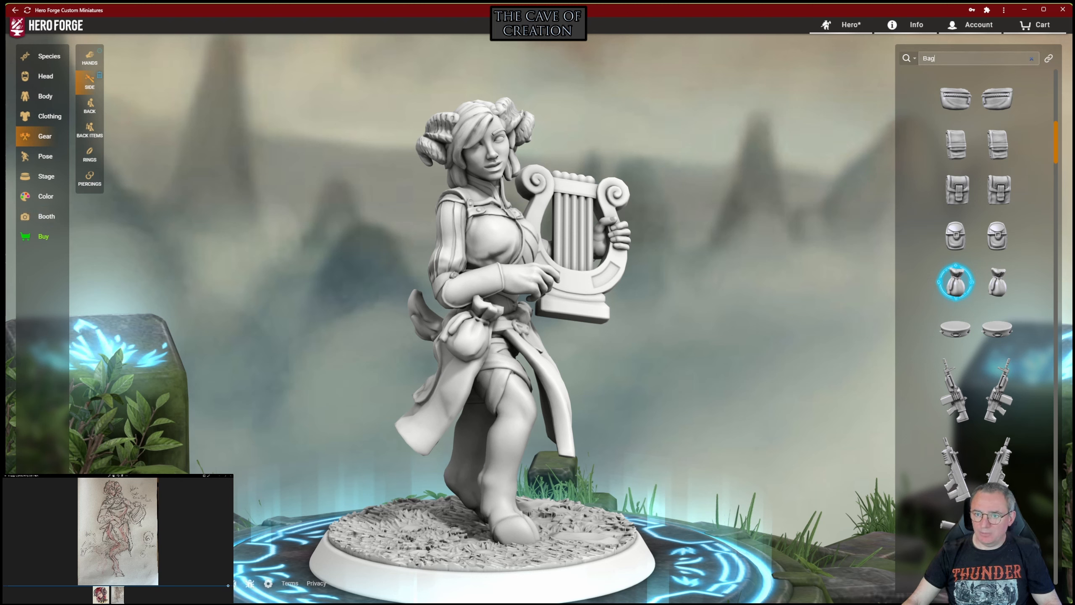
pyautogui.write('Knif')
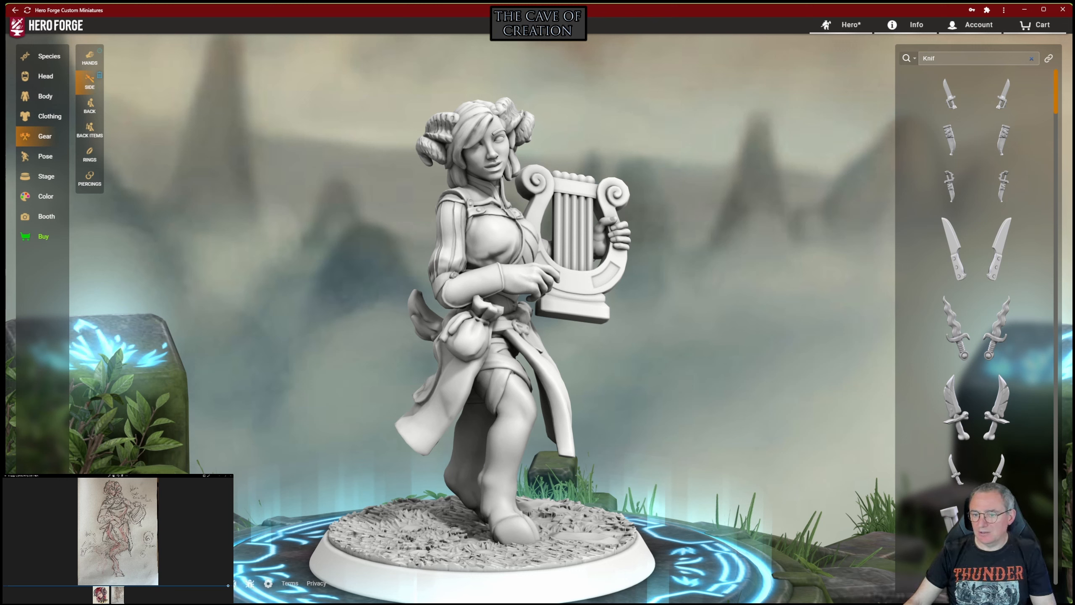
pyautogui.scroll(-6, 973, 390)
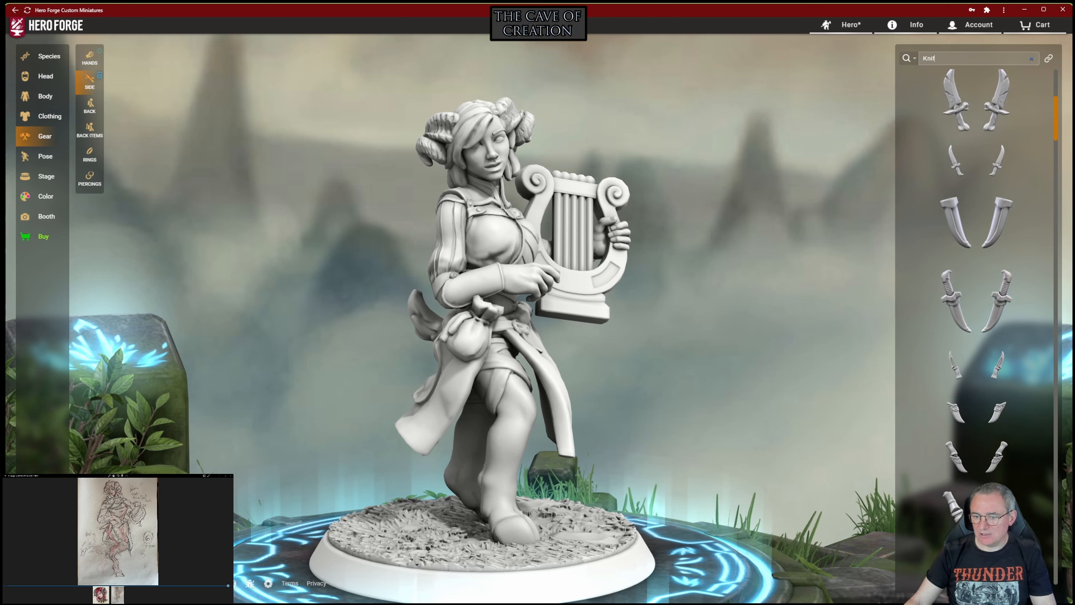
pyautogui.click(996, 390)
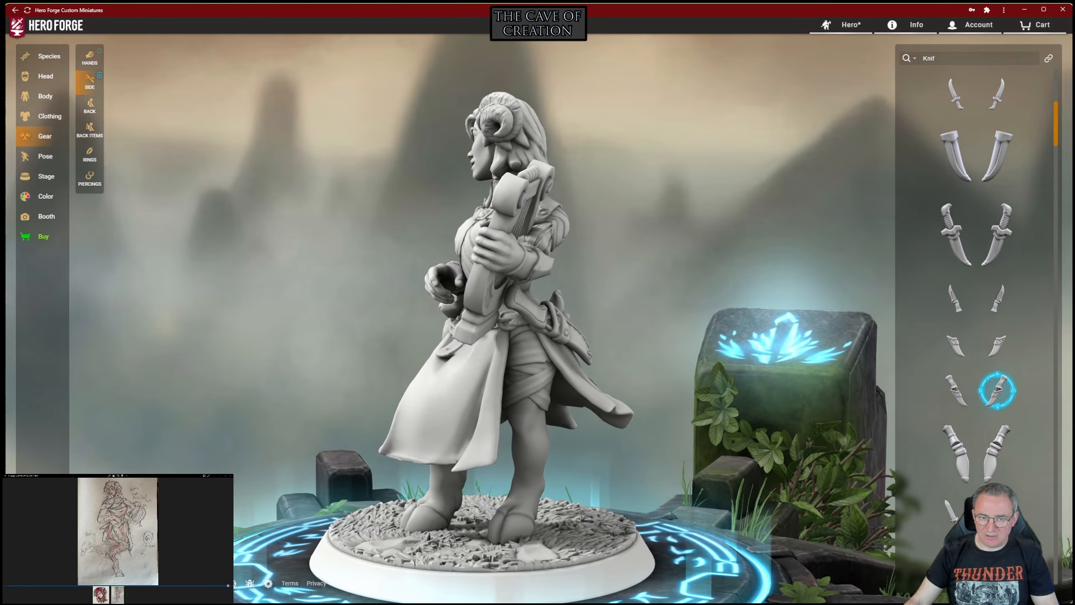
# Step: Pose the right side knife with Twist -0.11, Up -0.11 and Out -0.03
pyautogui.moveTo(550, 318); pyautogui.dragTo(393, 386)
pyautogui.click(43, 156)
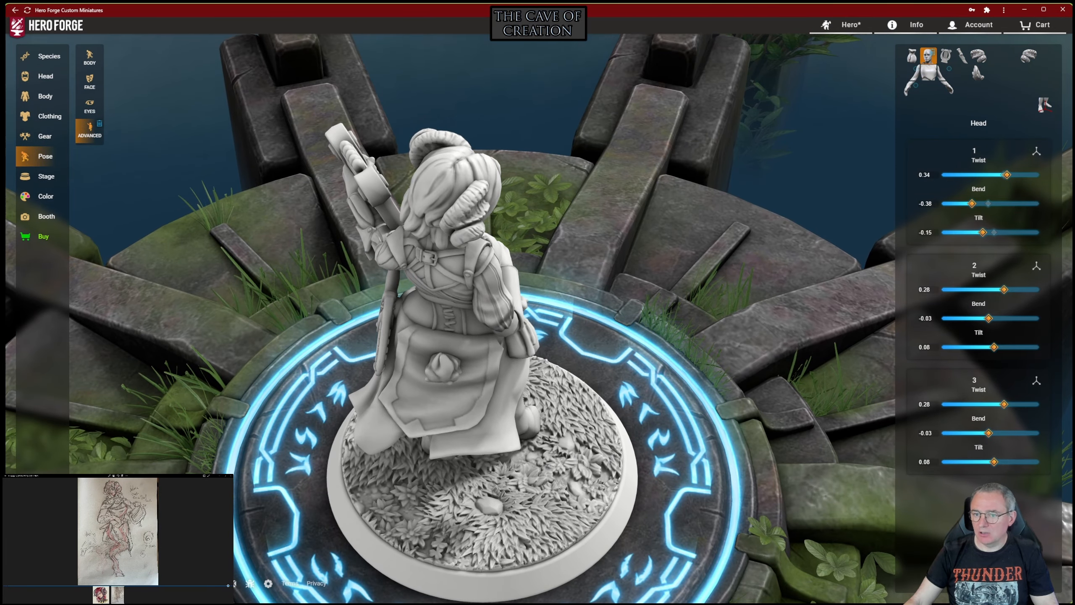
pyautogui.click(962, 56)
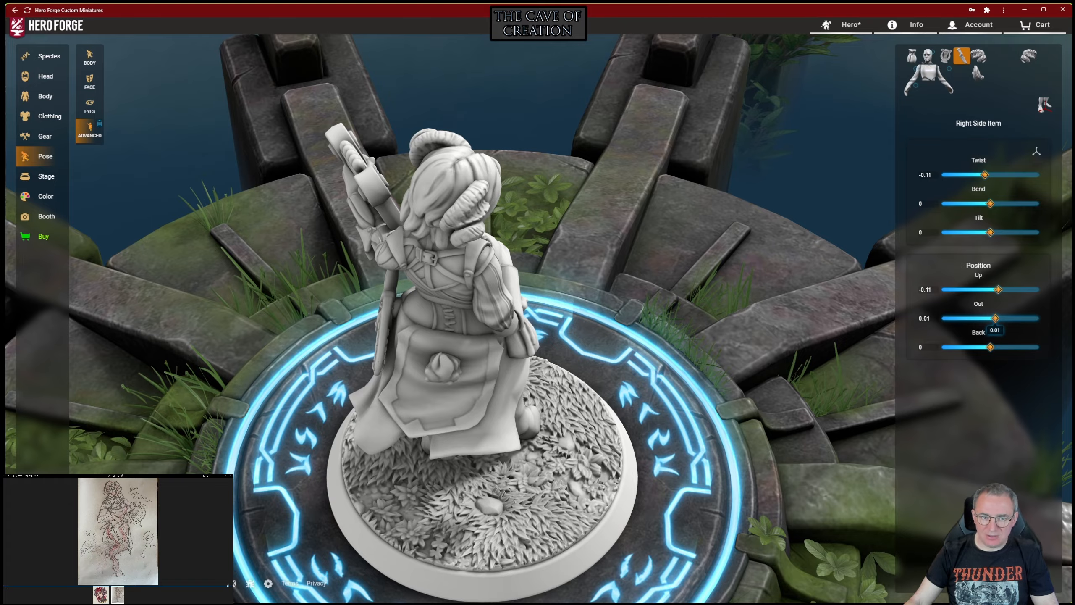
pyautogui.moveTo(423, 372); pyautogui.dragTo(407, 325)
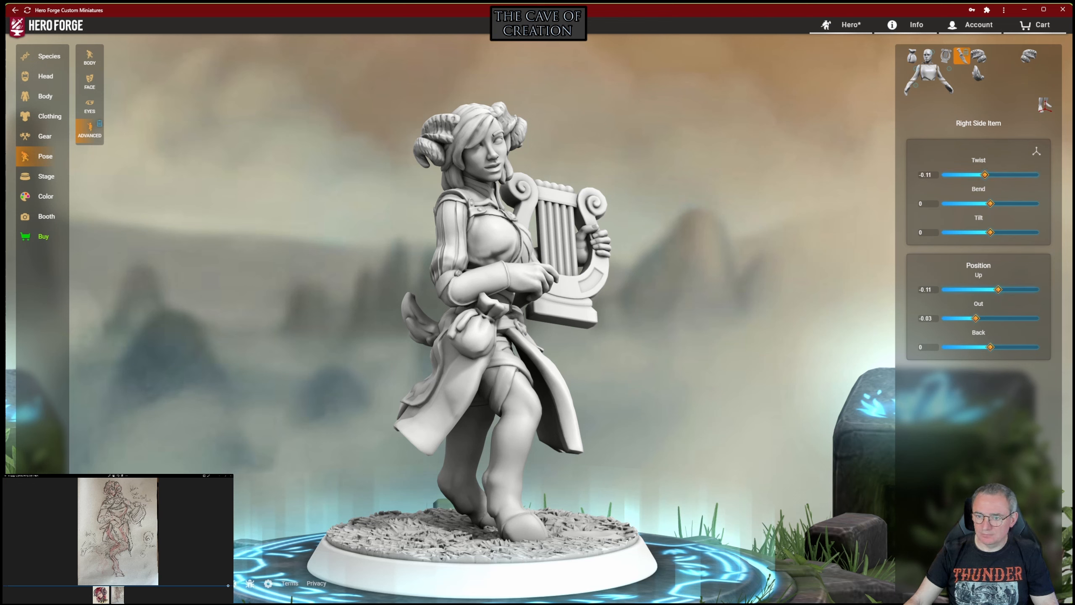
# Step: Pose the left side sack with Down 0.19, In -0.05, Forward -0.1, Twist 0.01, Bend -0.16 and Tilt 0.1
pyautogui.moveTo(994, 290); pyautogui.dragTo(966, 318)
pyautogui.click(911, 55)
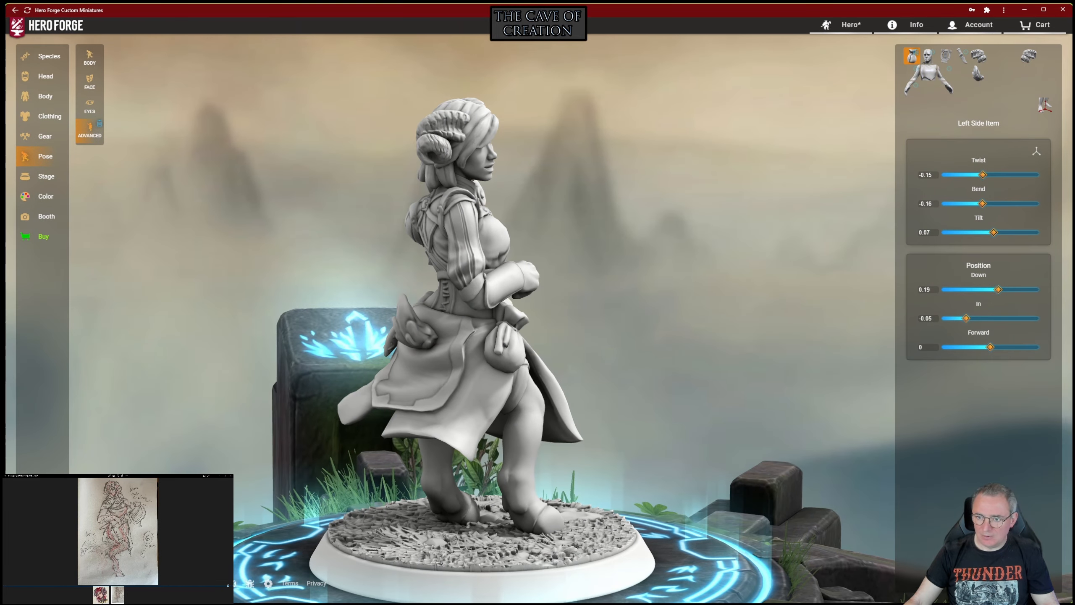
pyautogui.moveTo(990, 347); pyautogui.dragTo(941, 347)
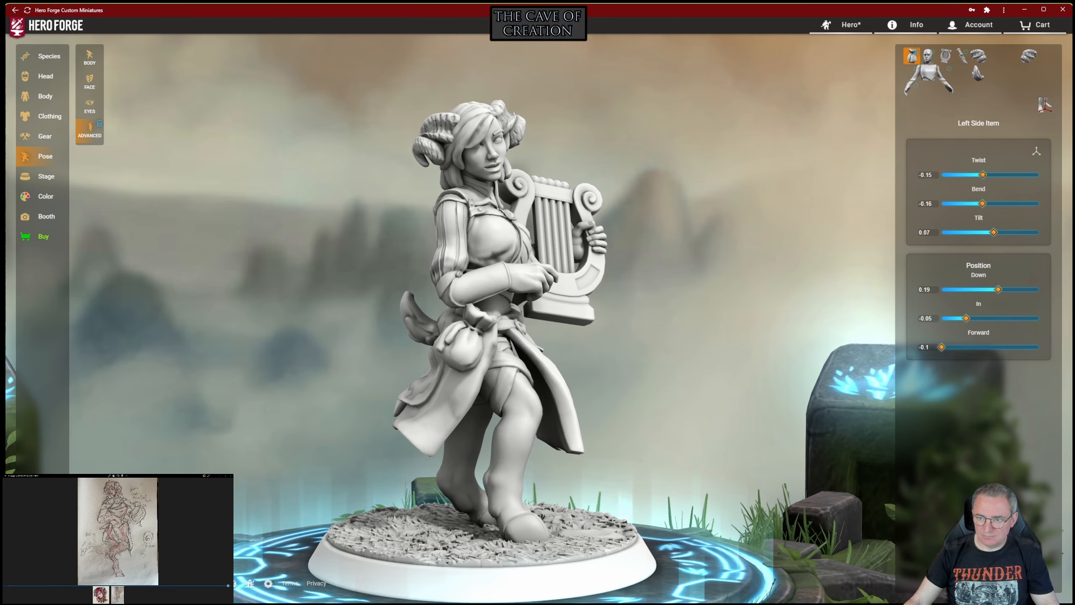
pyautogui.moveTo(994, 232); pyautogui.dragTo(996, 232)
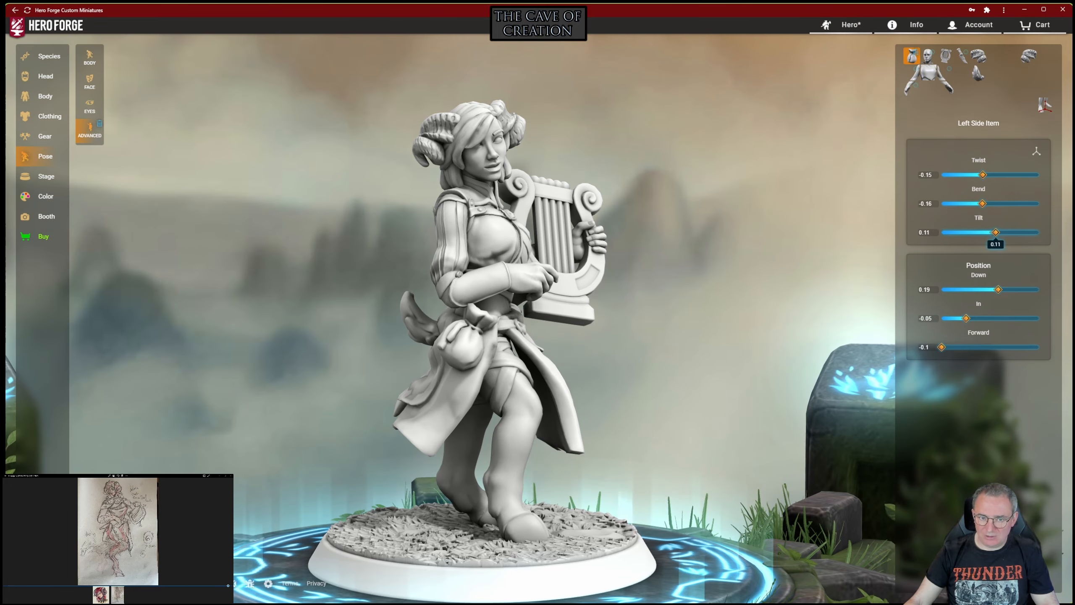
pyautogui.moveTo(983, 174); pyautogui.dragTo(977, 174)
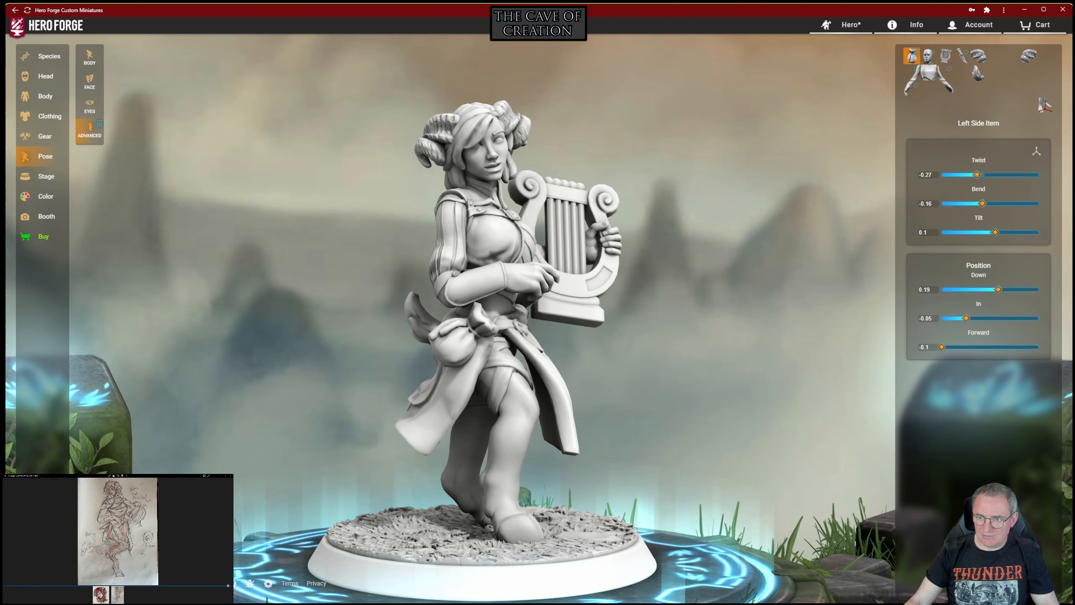
pyautogui.moveTo(976, 174); pyautogui.dragTo(991, 174)
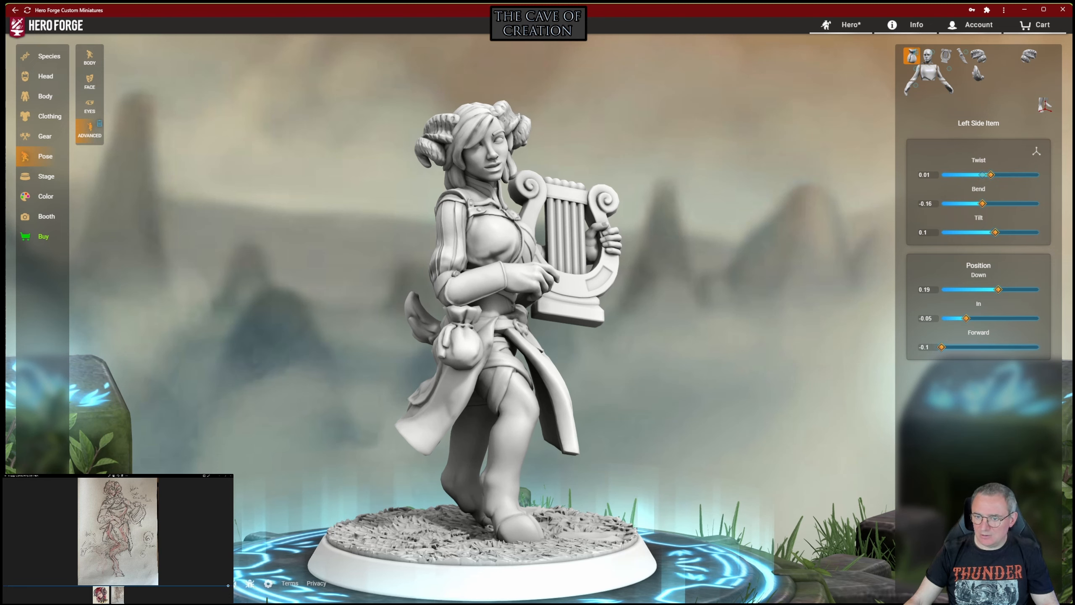
# Step: Bring the left side sack to Forward 0.1 and In -0.04, and rotate it to Bend 0.09 and Tilt 0.39
pyautogui.moveTo(951, 347); pyautogui.dragTo(1039, 347)
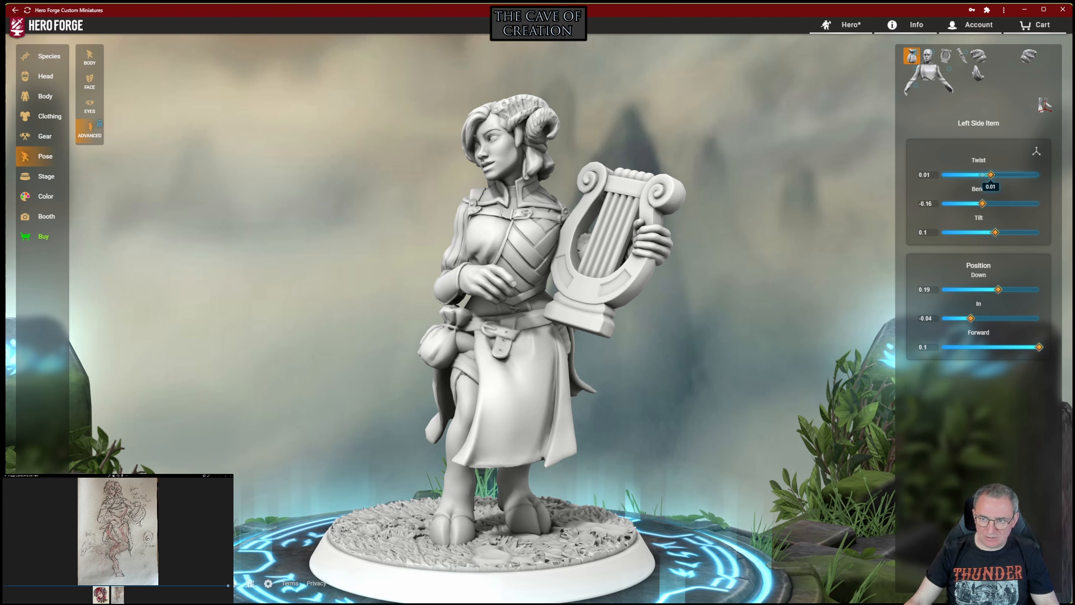
pyautogui.moveTo(982, 204); pyautogui.dragTo(992, 203)
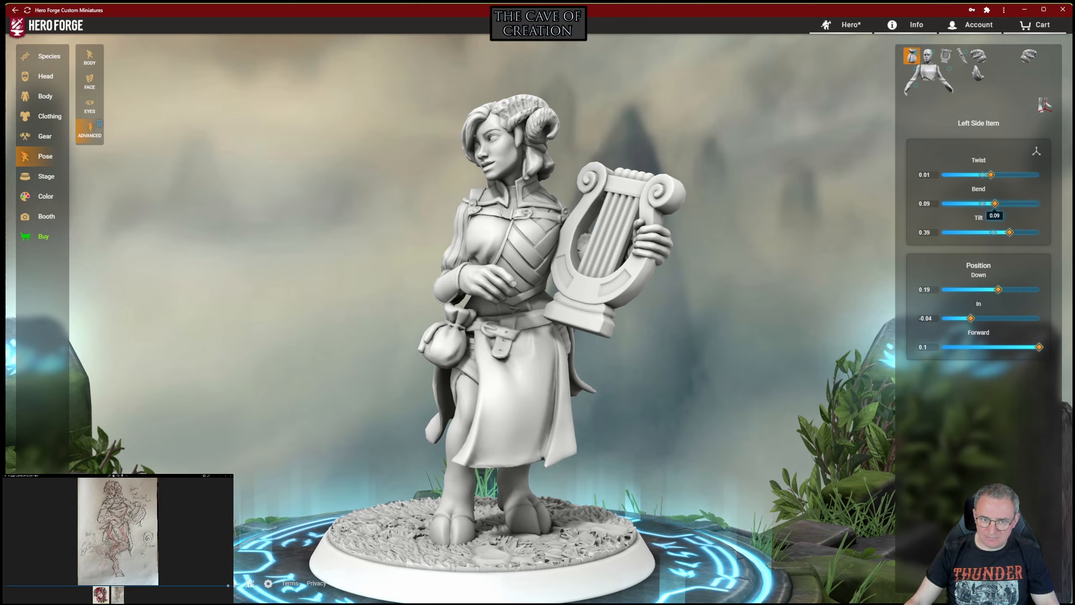
pyautogui.moveTo(529, 360); pyautogui.dragTo(207, 360)
pyautogui.scroll(-3, 482, 322)
pyautogui.moveTo(483, 321); pyautogui.dragTo(523, 338)
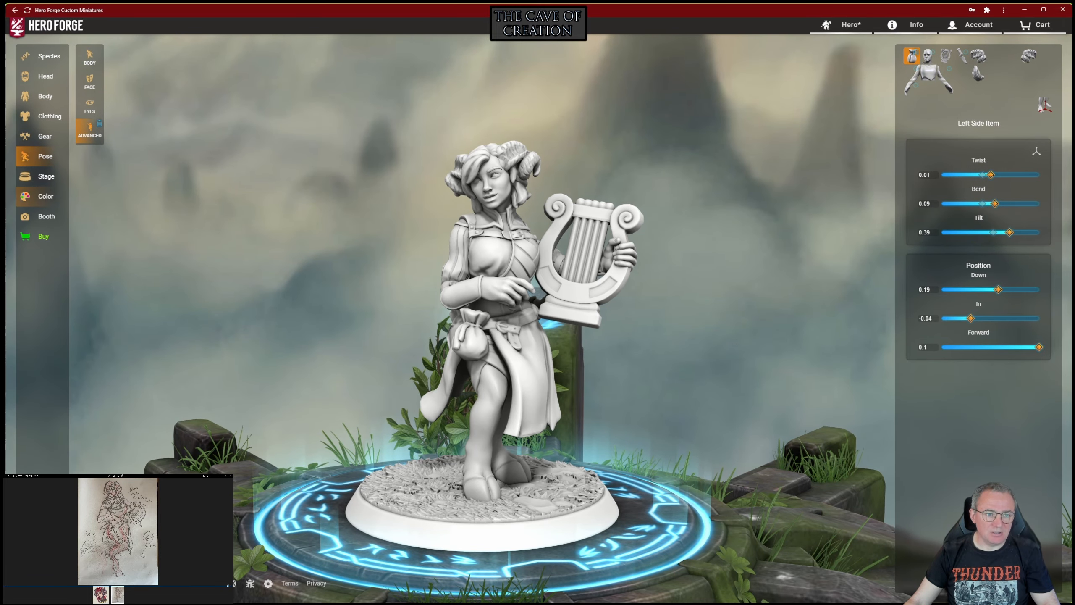
# Step: Try the round wooden plank base under the figure and switch back to the Grassy Round Base
pyautogui.click(43, 176)
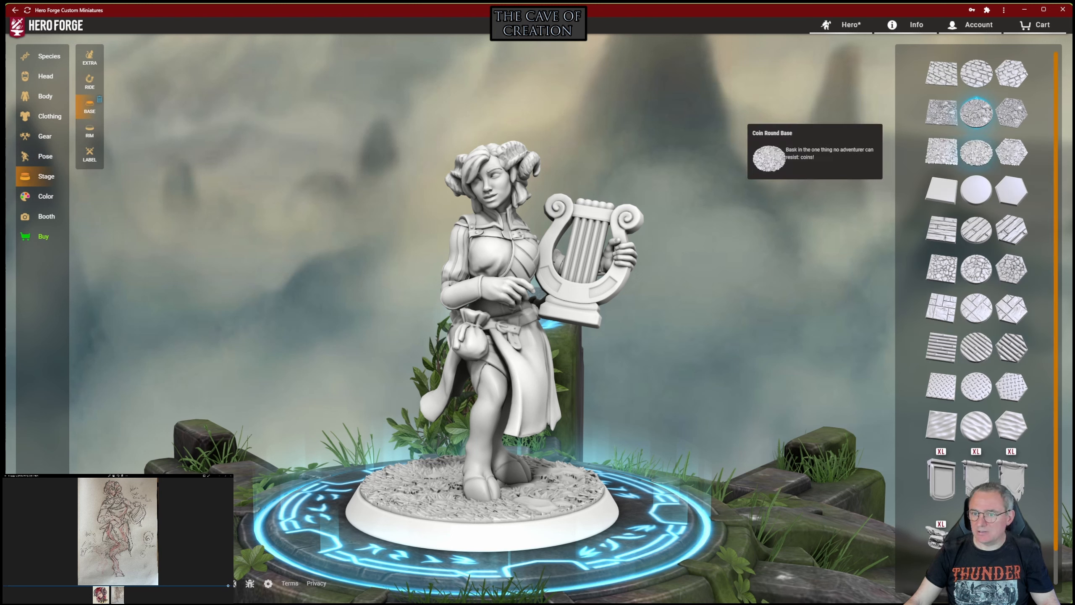
pyautogui.click(975, 229)
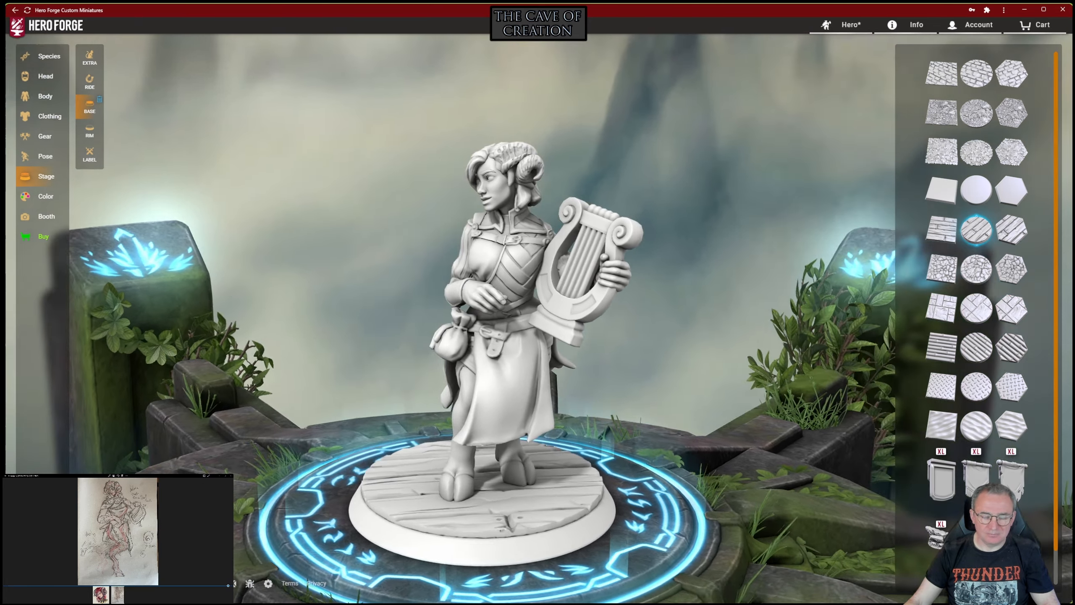
pyautogui.moveTo(483, 321); pyautogui.dragTo(533, 317)
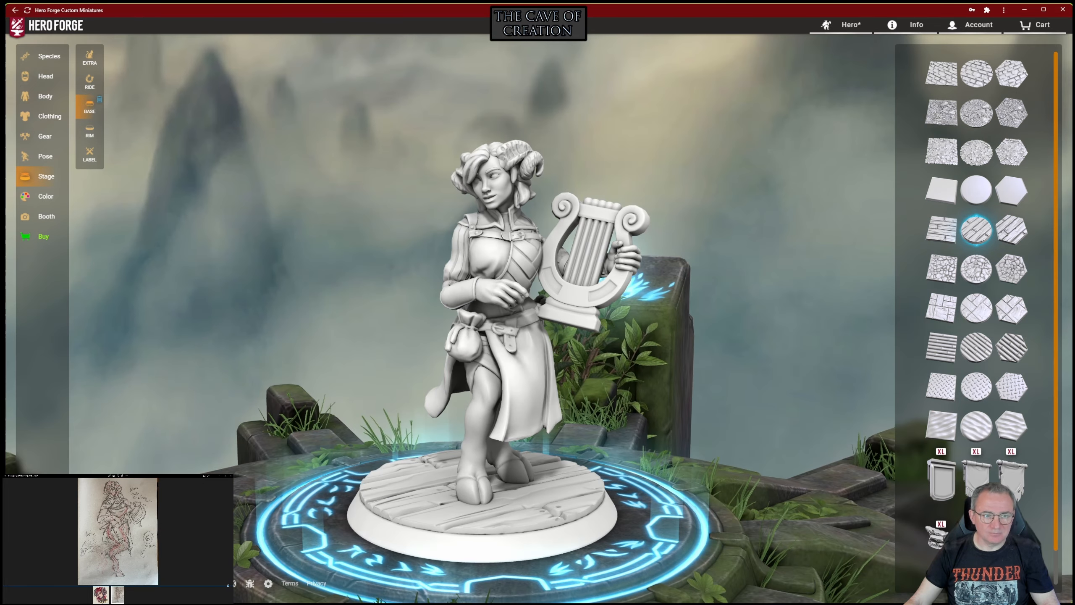
pyautogui.click(89, 57)
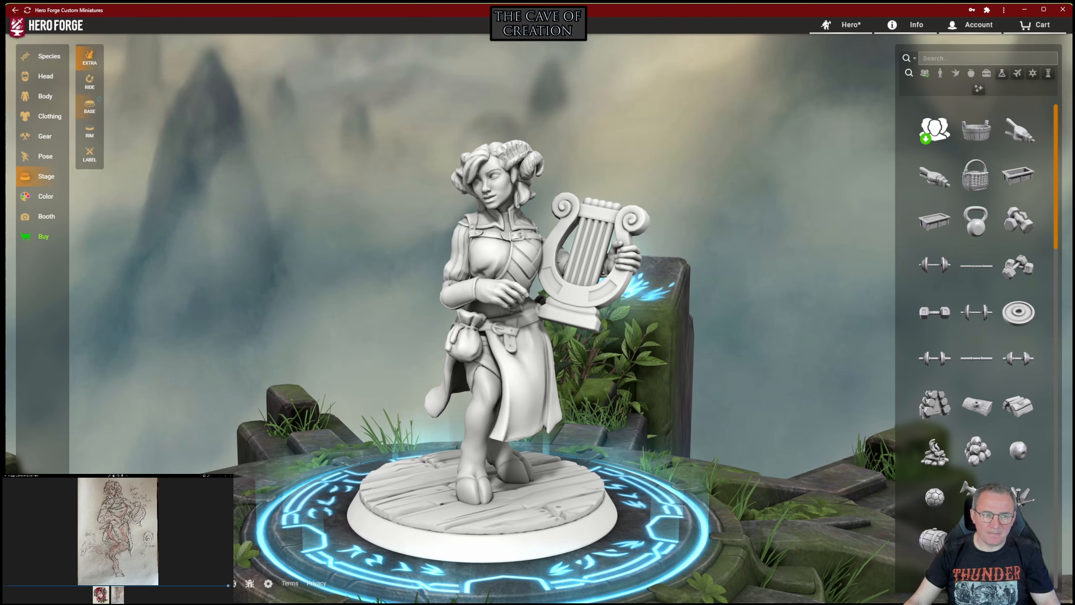
pyautogui.click(90, 106)
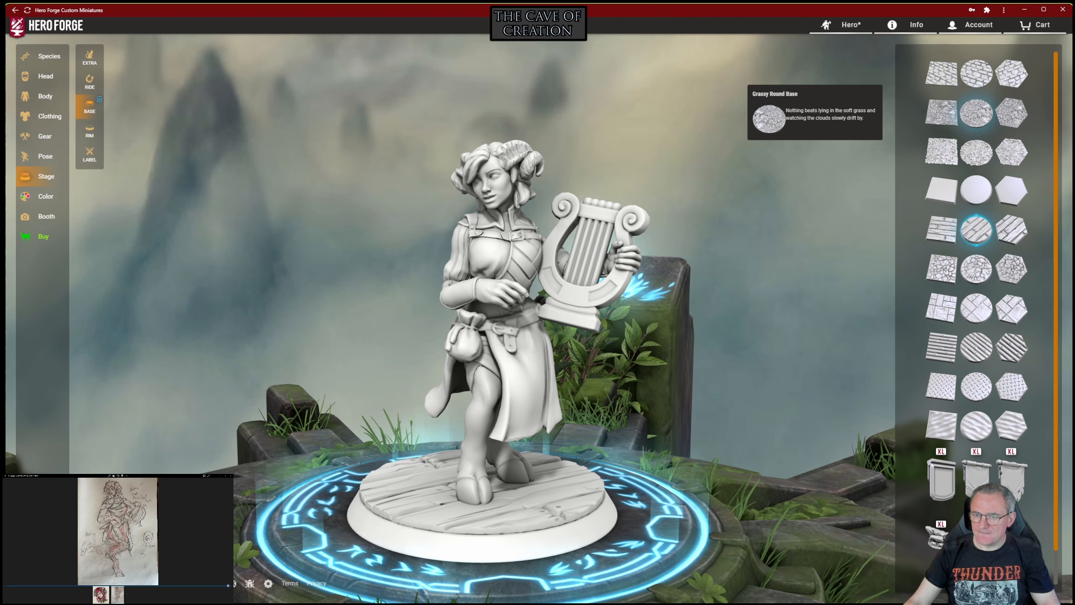
pyautogui.click(976, 113)
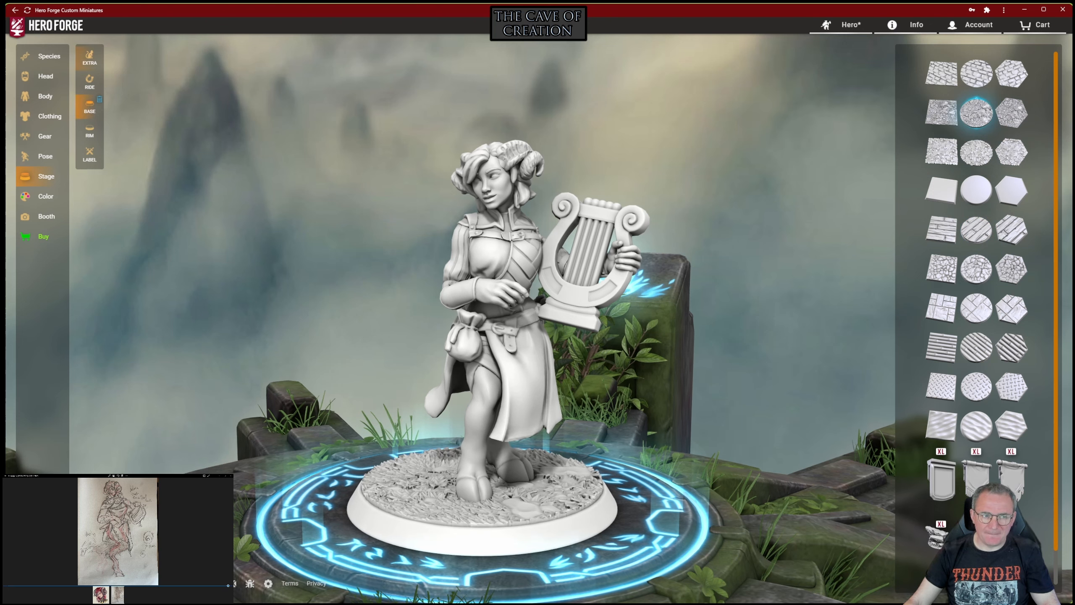
# Step: Search the extra stage items for "Fire" and add the Campfire to the base
pyautogui.click(90, 57)
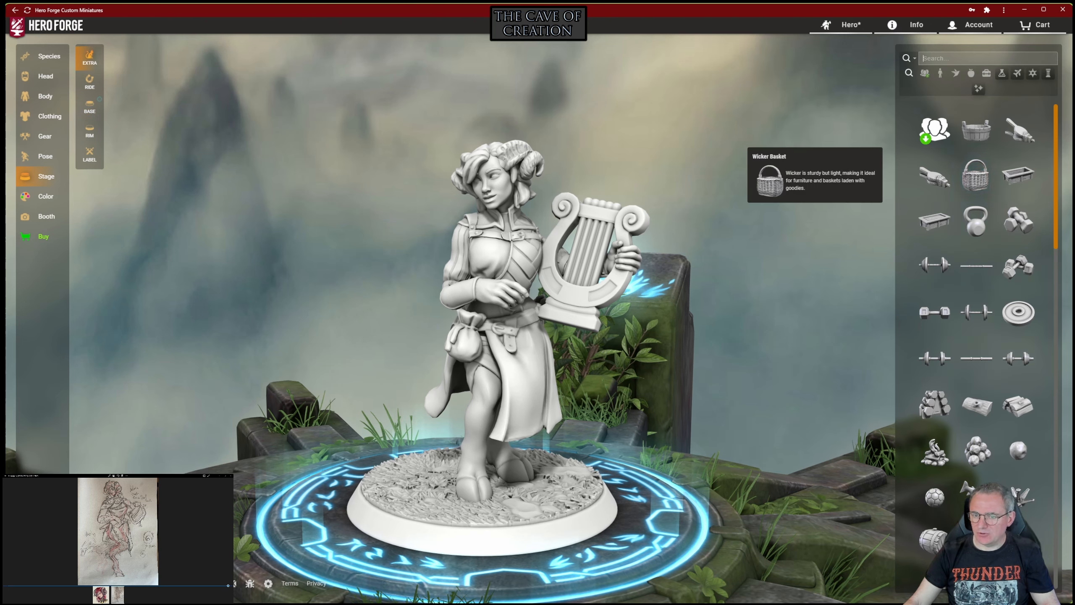
pyautogui.scroll(-10, 976, 174)
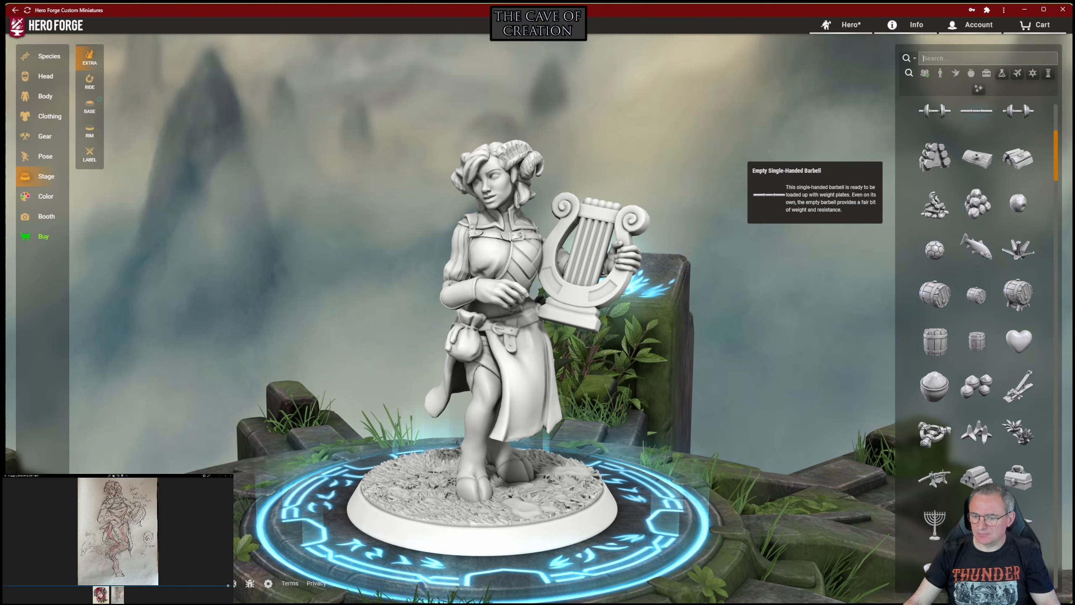
pyautogui.scroll(-8, 976, 175)
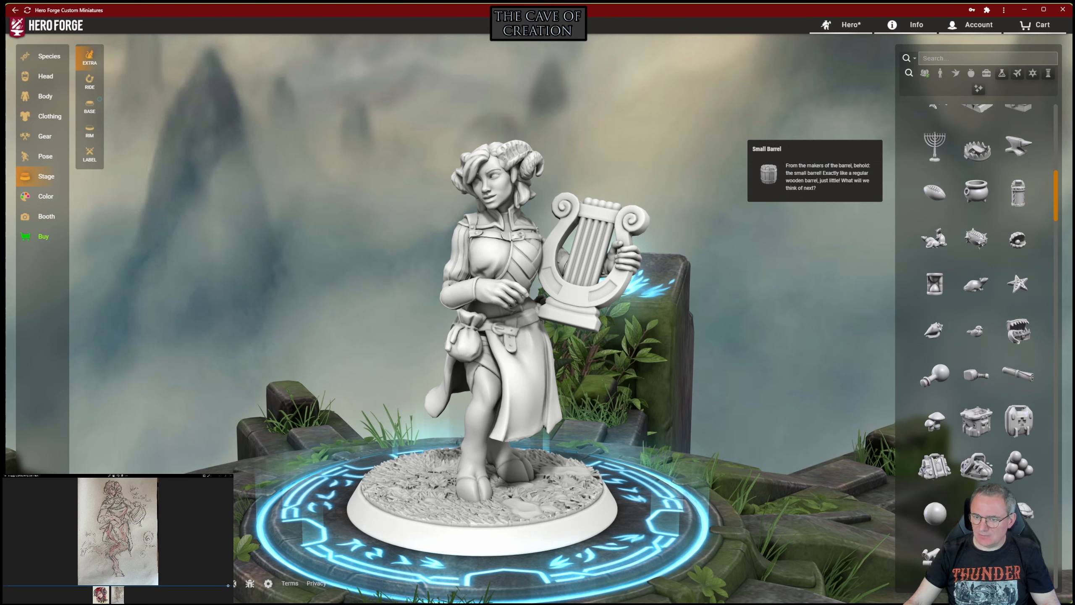
pyautogui.scroll(-6, 976, 175)
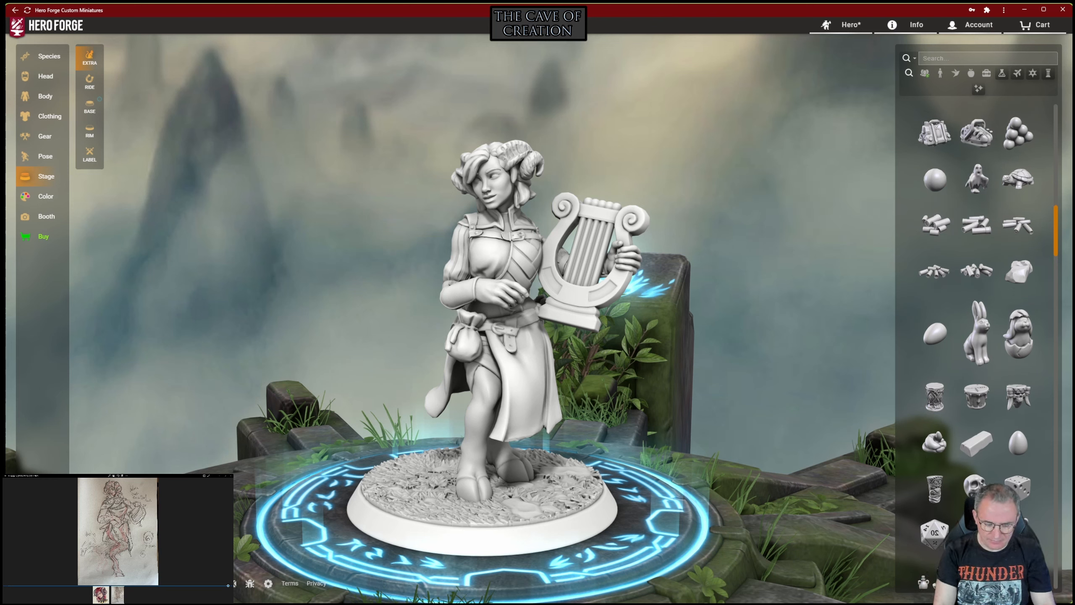
pyautogui.write('Fire')
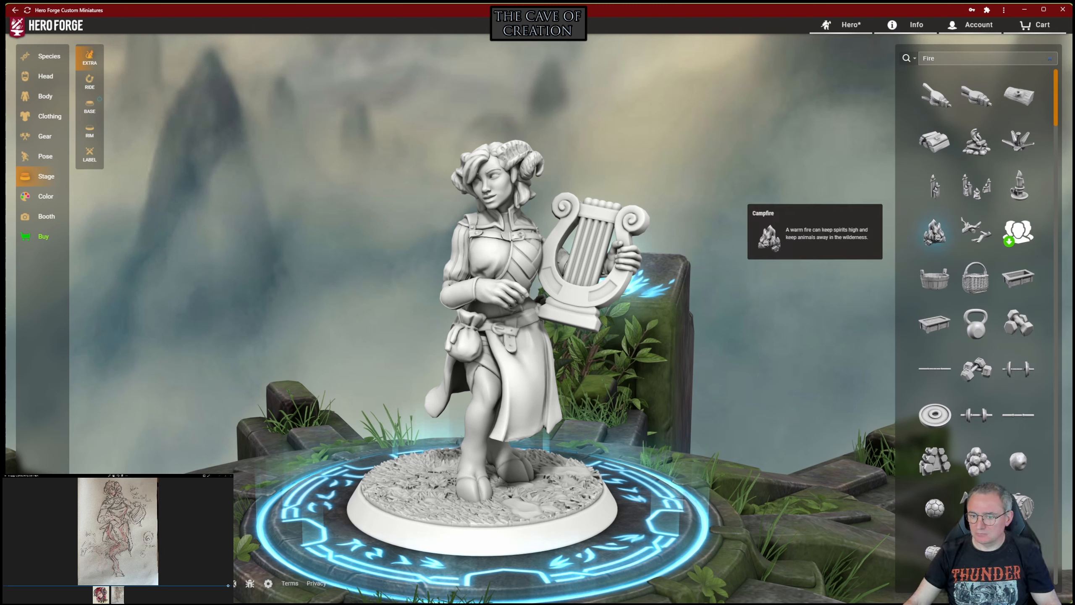
pyautogui.click(935, 232)
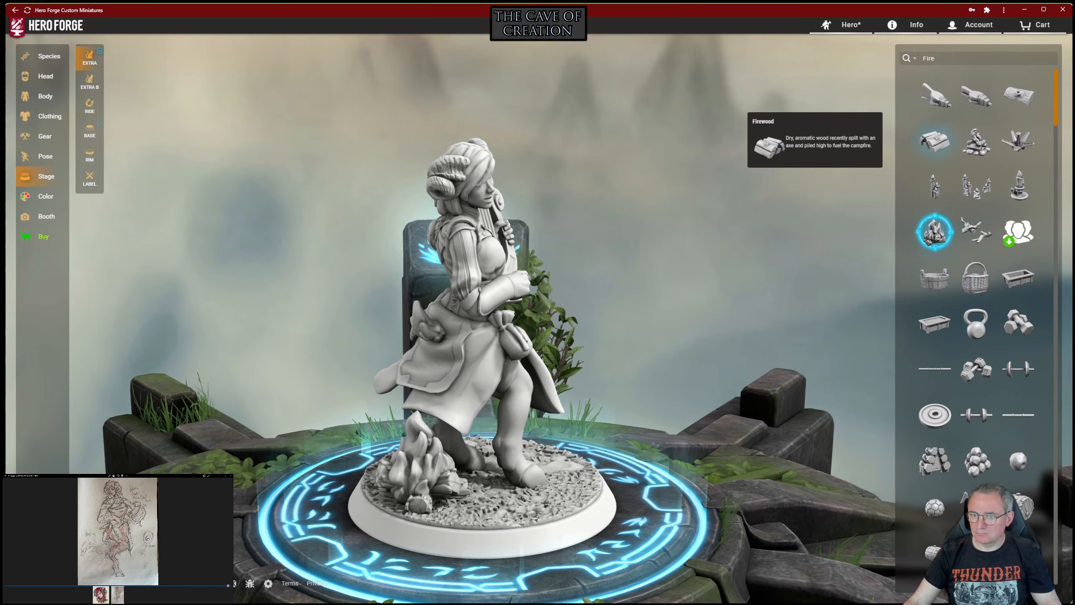
# Step: Browse the extra stage items for an alternative and replace the Campfire with the Log Cabin Campfire
pyautogui.scroll(-10, 976, 297)
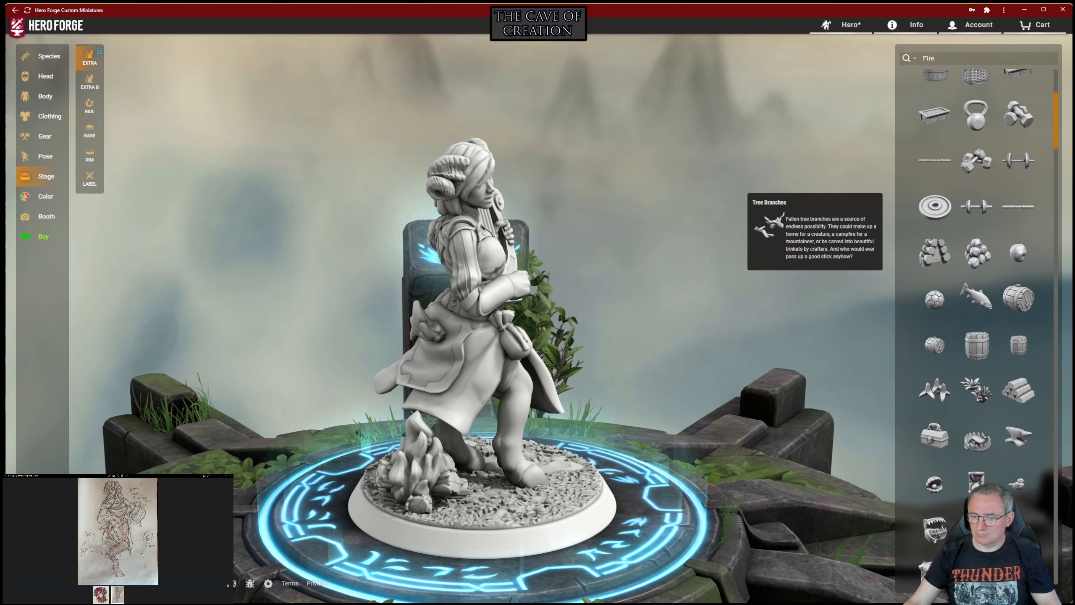
pyautogui.scroll(-8, 976, 318)
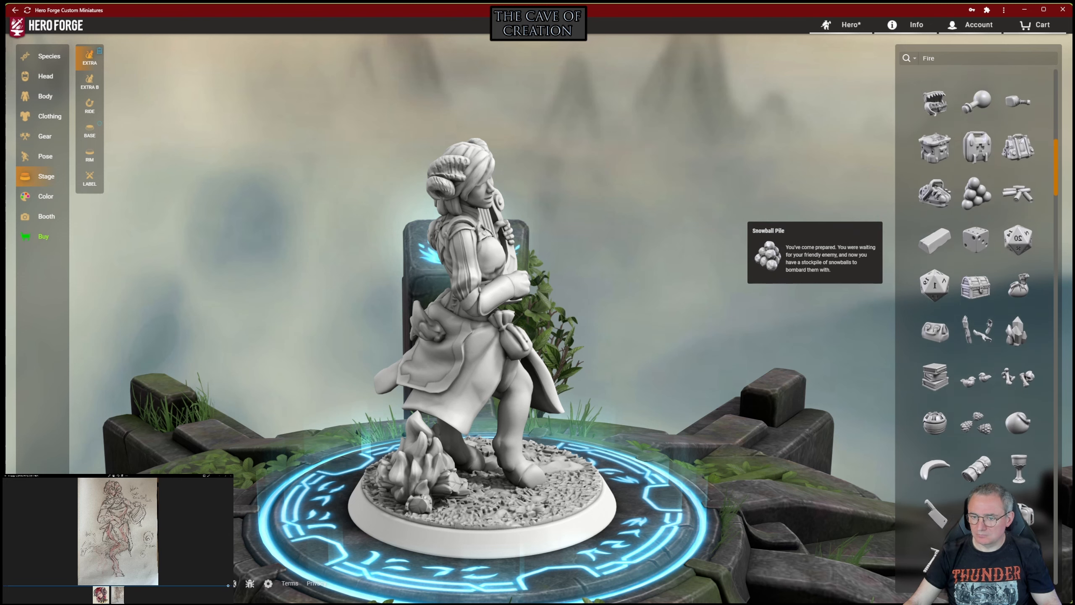
pyautogui.scroll(12, 976, 296)
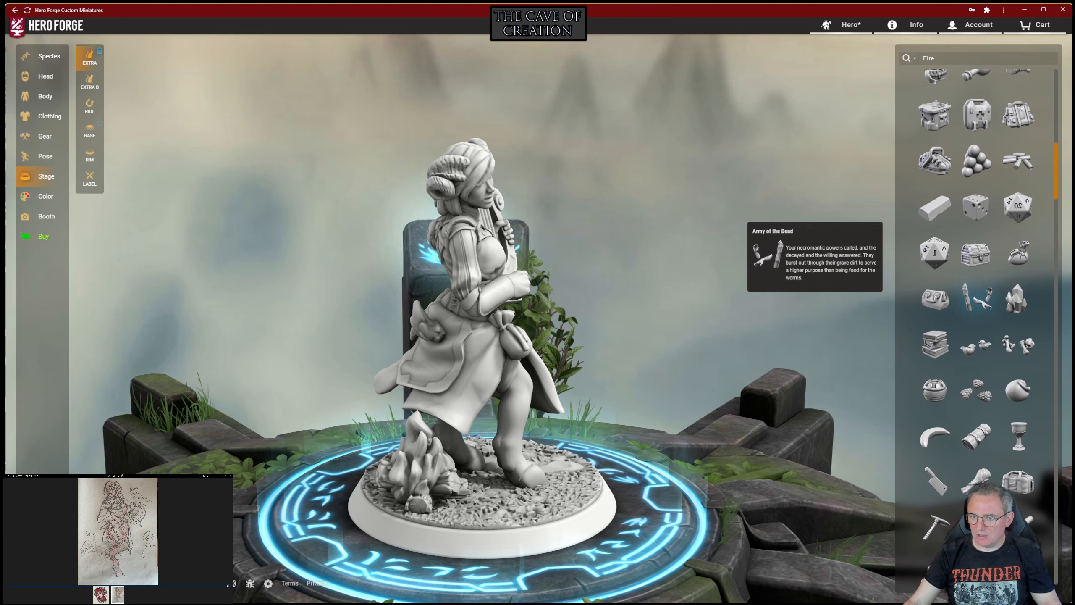
pyautogui.scroll(4, 934, 231)
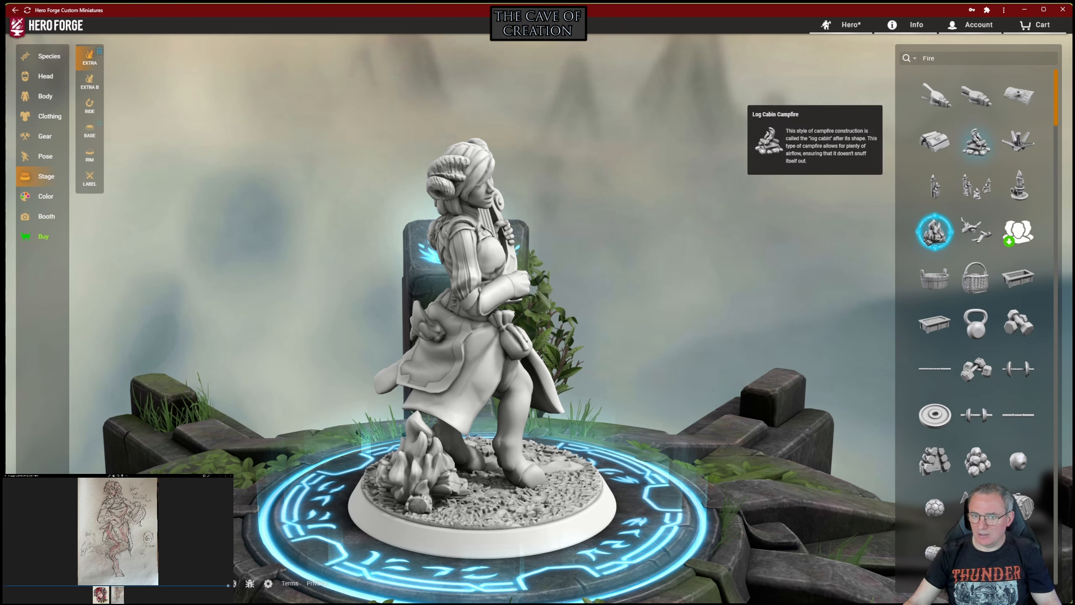
pyautogui.click(976, 141)
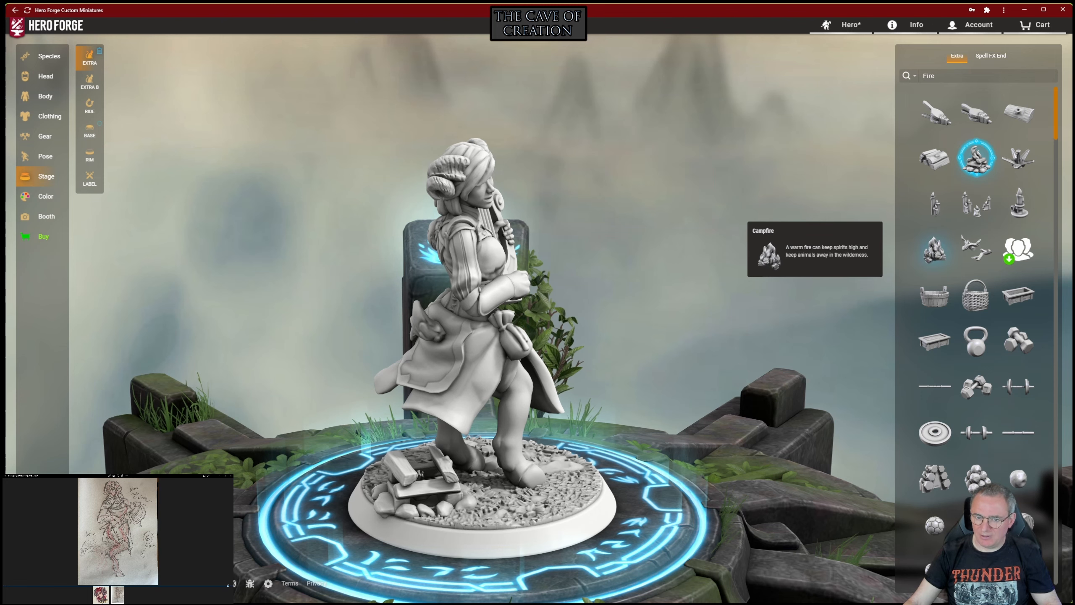
# Step: Replace the Log Cabin Campfire with the Campfire, then search "Logs" for the second extra item and add the Firewood
pyautogui.click(934, 250)
pyautogui.moveTo(694, 321); pyautogui.dragTo(660, 322)
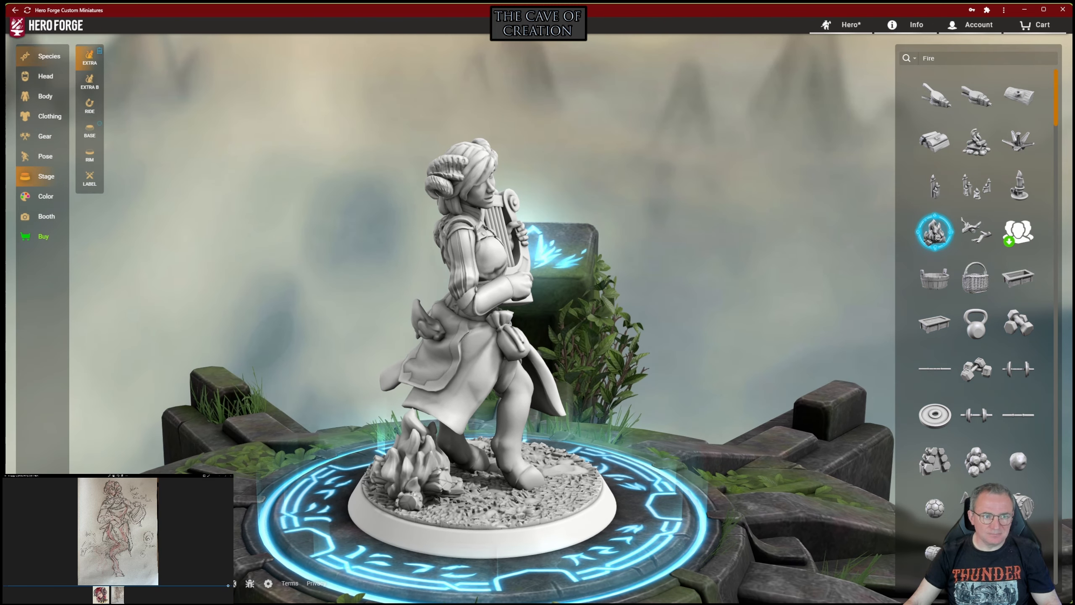
pyautogui.click(90, 82)
pyautogui.click(972, 59)
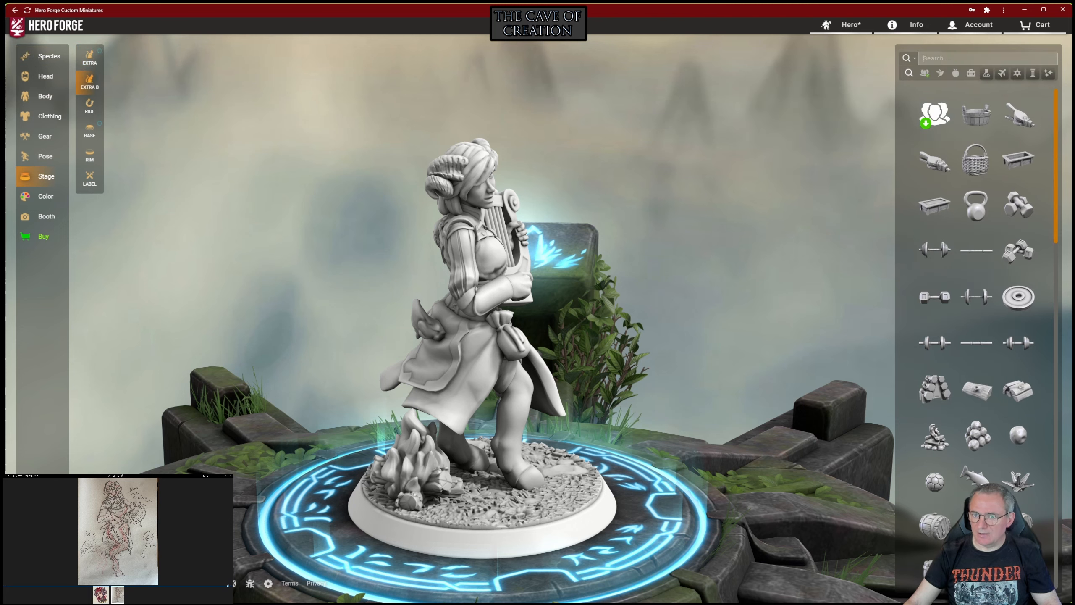
pyautogui.write('Logs')
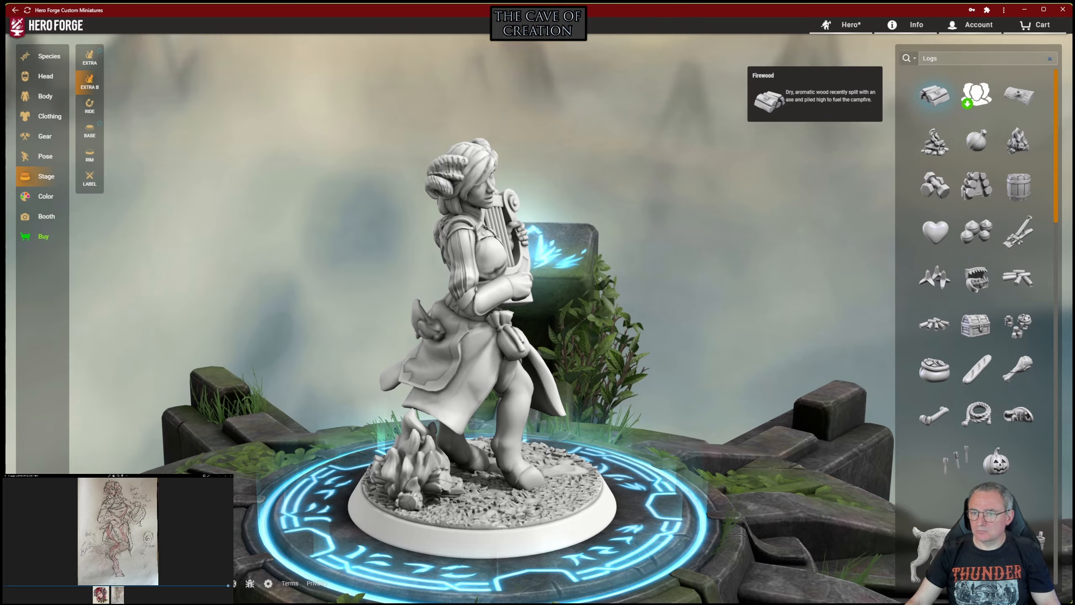
pyautogui.click(934, 95)
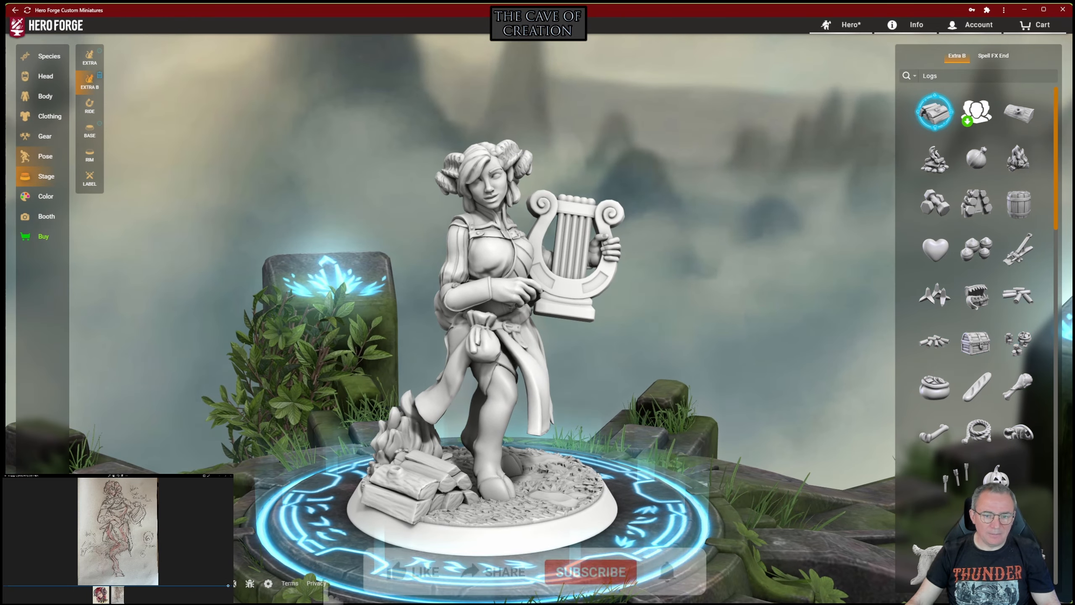
# Step: Shift the character on the base to Forwards -0.02 and Sideways -0.79, with Twist 0.05
pyautogui.click(39, 157)
pyautogui.moveTo(660, 271); pyautogui.dragTo(538, 276)
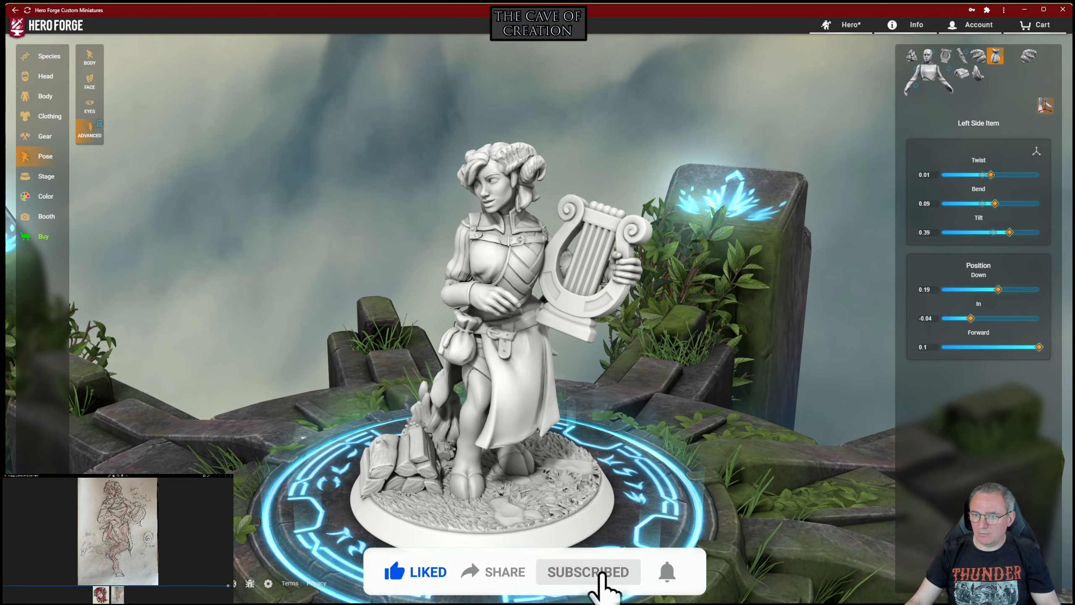
pyautogui.click(1044, 105)
pyautogui.moveTo(978, 203); pyautogui.dragTo(951, 203)
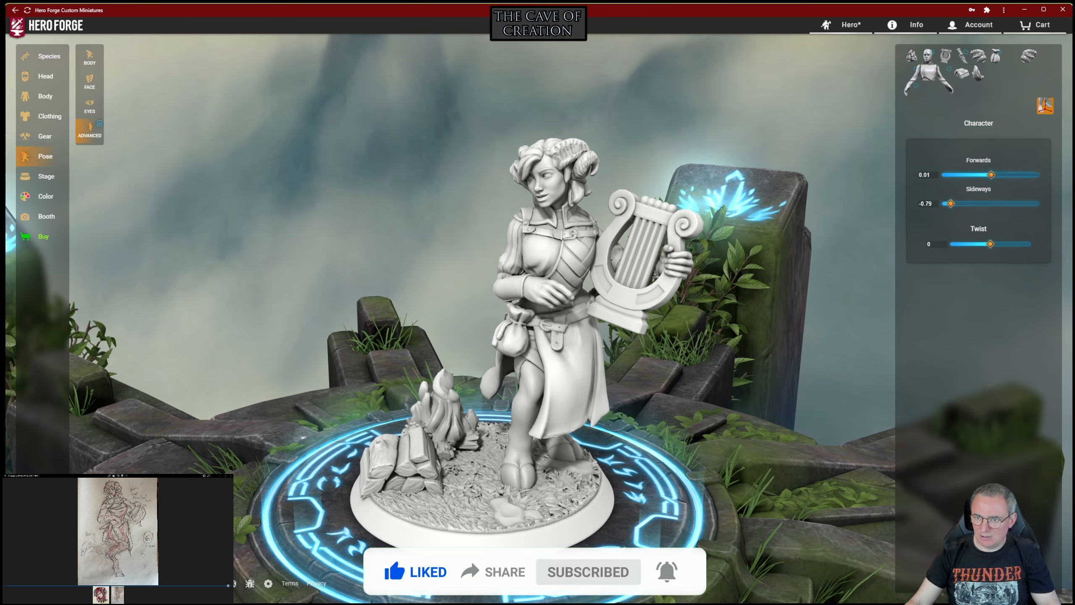
pyautogui.moveTo(991, 174); pyautogui.dragTo(989, 174)
pyautogui.moveTo(990, 244)
pyautogui.mouseDown()
pyautogui.moveTo(1014, 244)
pyautogui.moveTo(992, 244)
pyautogui.mouseUp()
pyautogui.moveTo(546, 296); pyautogui.dragTo(622, 305)
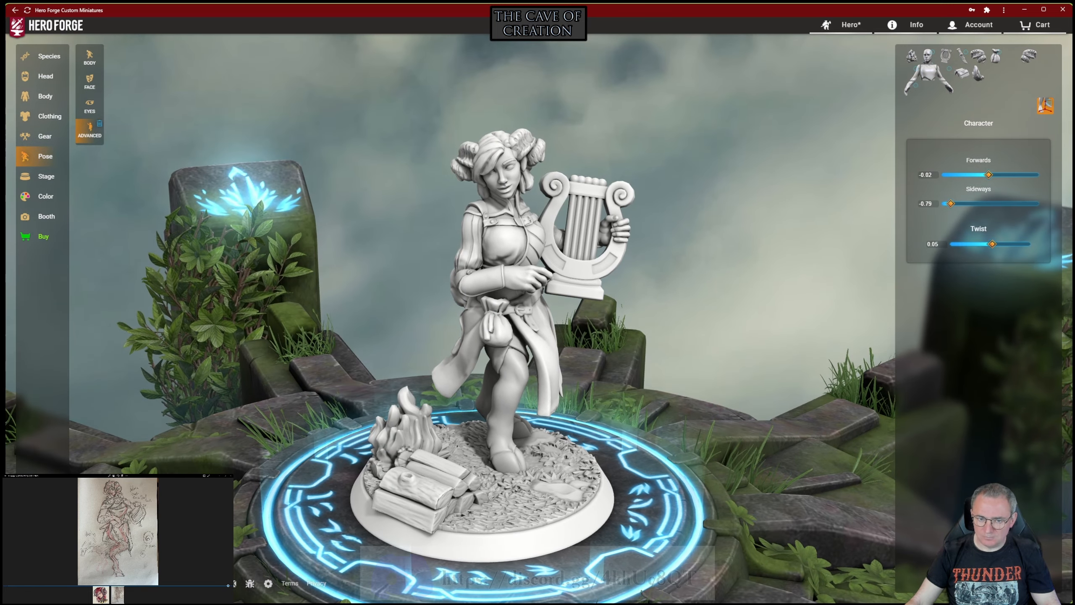
# Step: Move the campfire to the front of the base, in front of the figure's feet
pyautogui.click(912, 55)
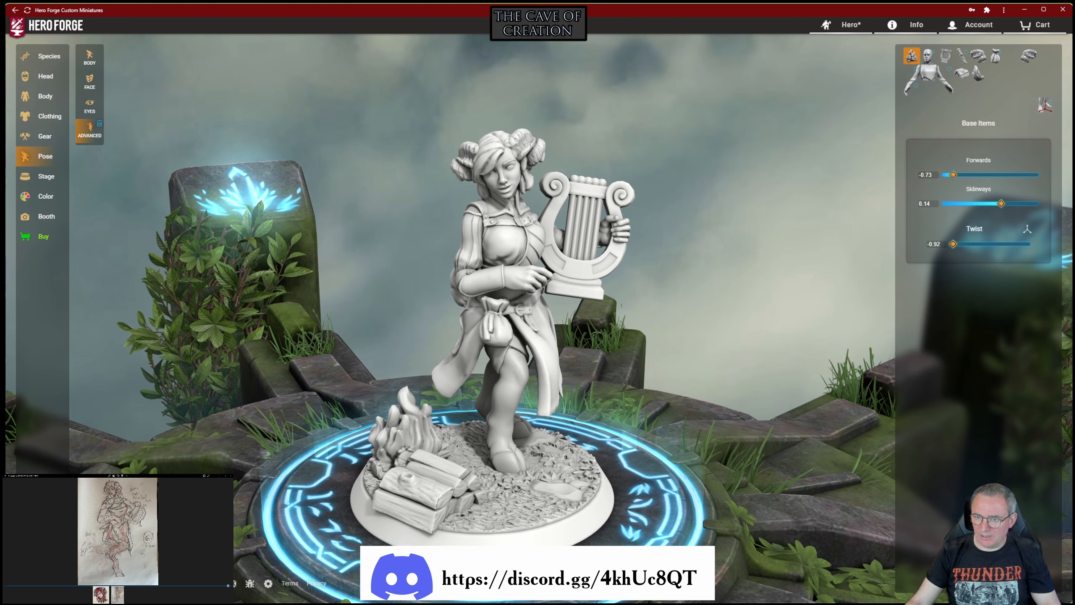
pyautogui.moveTo(953, 175); pyautogui.dragTo(997, 174)
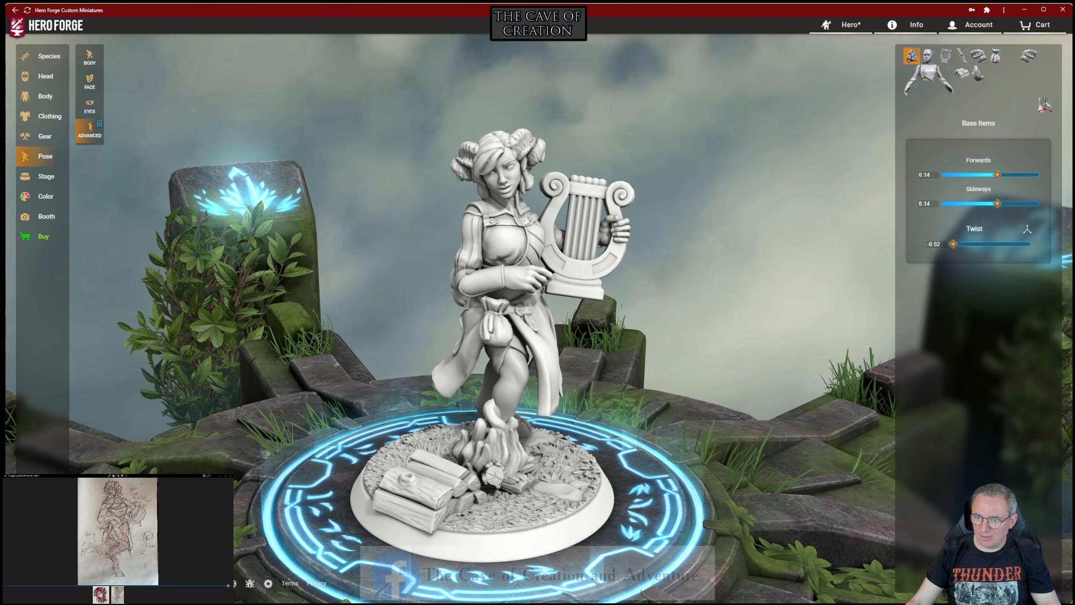
pyautogui.moveTo(997, 203); pyautogui.dragTo(1021, 175)
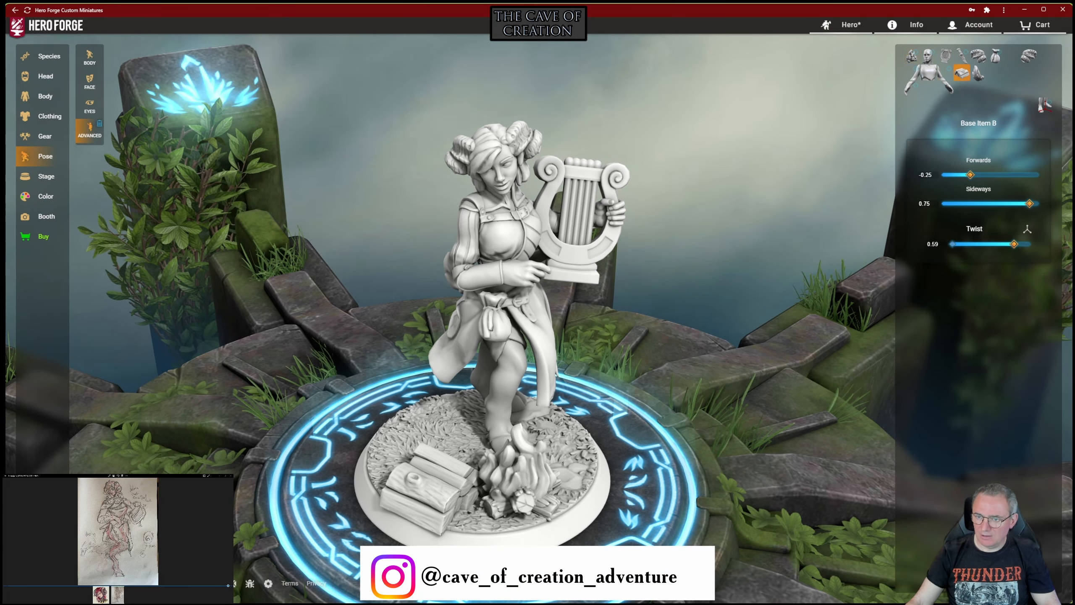
# Step: Place the firewood pile beside the campfire at Forwards -0.57 and Sideways 0.31, with Twist 0
pyautogui.moveTo(1029, 203); pyautogui.dragTo(1016, 203)
pyautogui.moveTo(970, 174); pyautogui.dragTo(965, 174)
pyautogui.moveTo(1015, 244); pyautogui.dragTo(990, 244)
pyautogui.moveTo(1018, 203); pyautogui.dragTo(1007, 203)
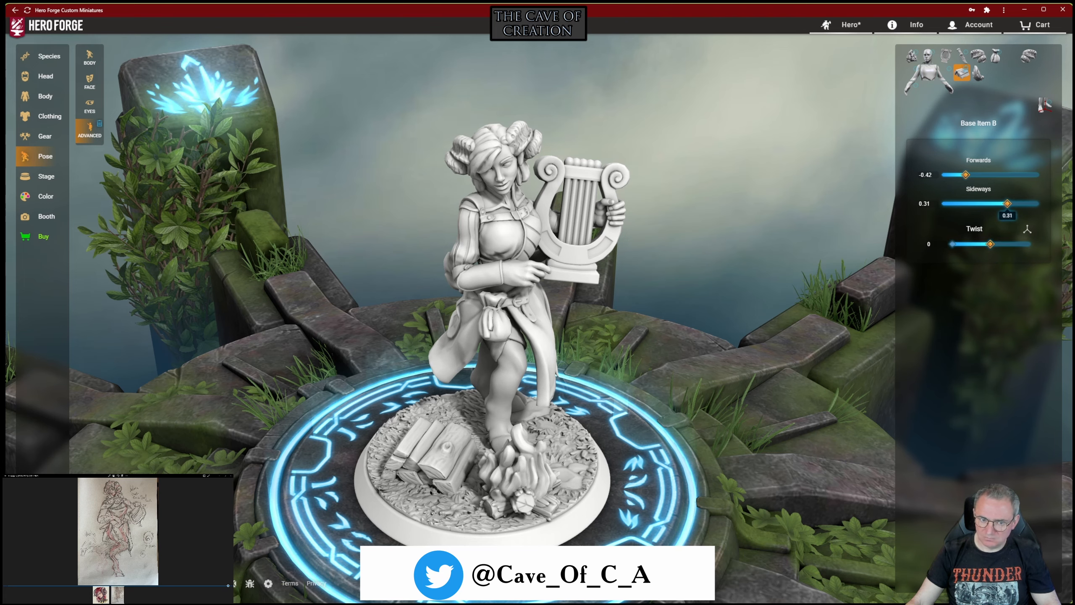
pyautogui.moveTo(965, 175)
pyautogui.mouseDown()
pyautogui.moveTo(951, 174)
pyautogui.moveTo(960, 175)
pyautogui.mouseUp()
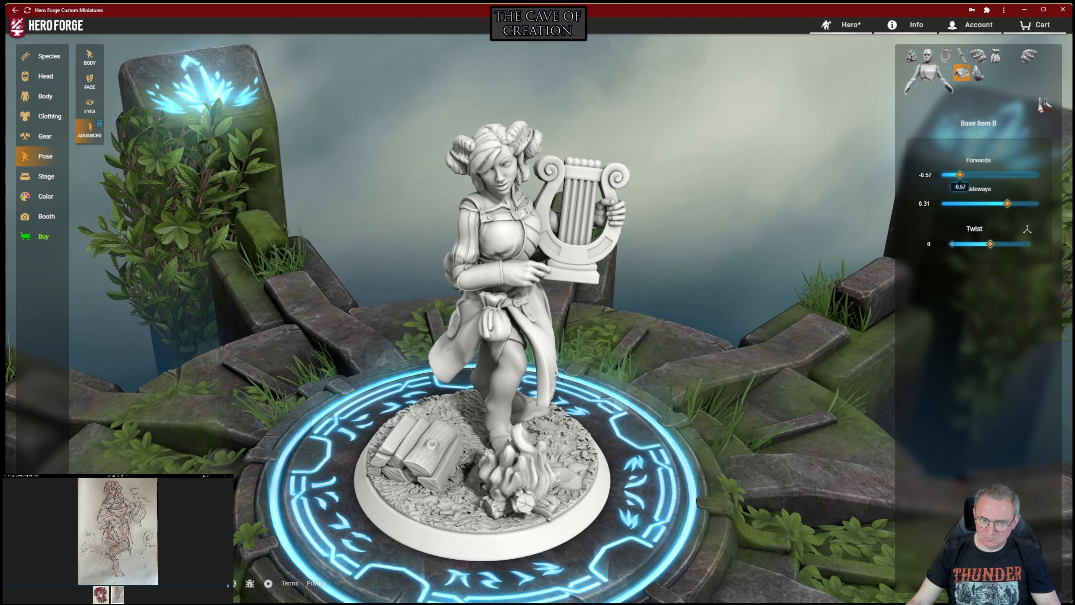
# Step: Reposition the character behind the campfire at Forwards -0.21 and Sideways -0.79
pyautogui.moveTo(720, 339)
pyautogui.mouseDown()
pyautogui.moveTo(727, 284)
pyautogui.moveTo(726, 339)
pyautogui.mouseUp()
pyautogui.click(1045, 105)
pyautogui.moveTo(958, 203); pyautogui.dragTo(949, 203)
pyautogui.moveTo(980, 174); pyautogui.dragTo(972, 174)
pyautogui.moveTo(727, 339); pyautogui.dragTo(703, 293)
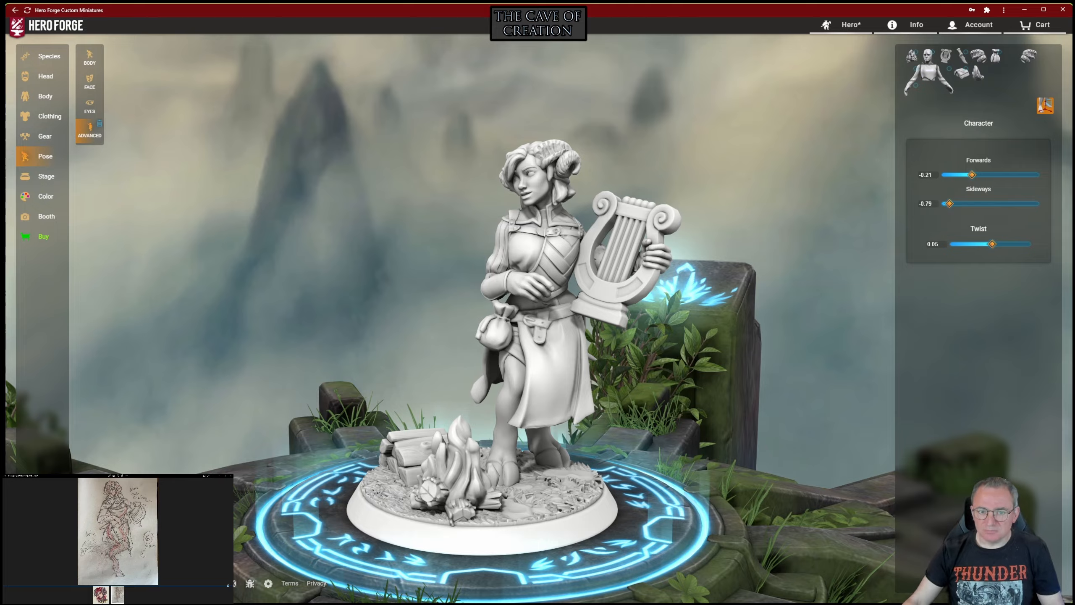
pyautogui.moveTo(703, 292); pyautogui.dragTo(550, 294)
# Step: Try rotating the front ram horns to Twist -0.39, Bend -0.49 and Tilt -0.44
pyautogui.click(514, 163)
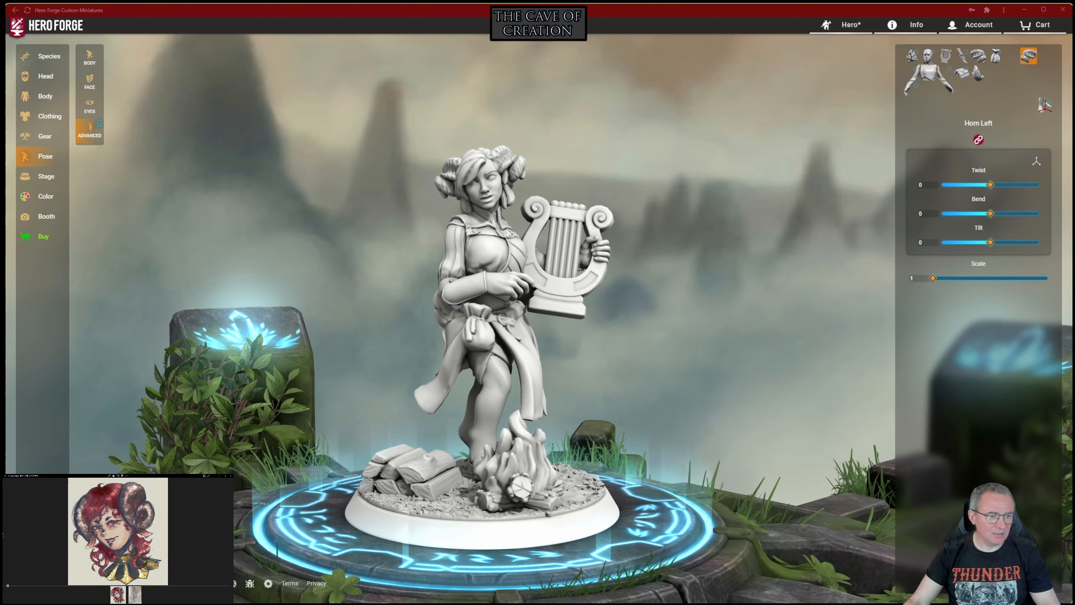
pyautogui.scroll(3, 508, 297)
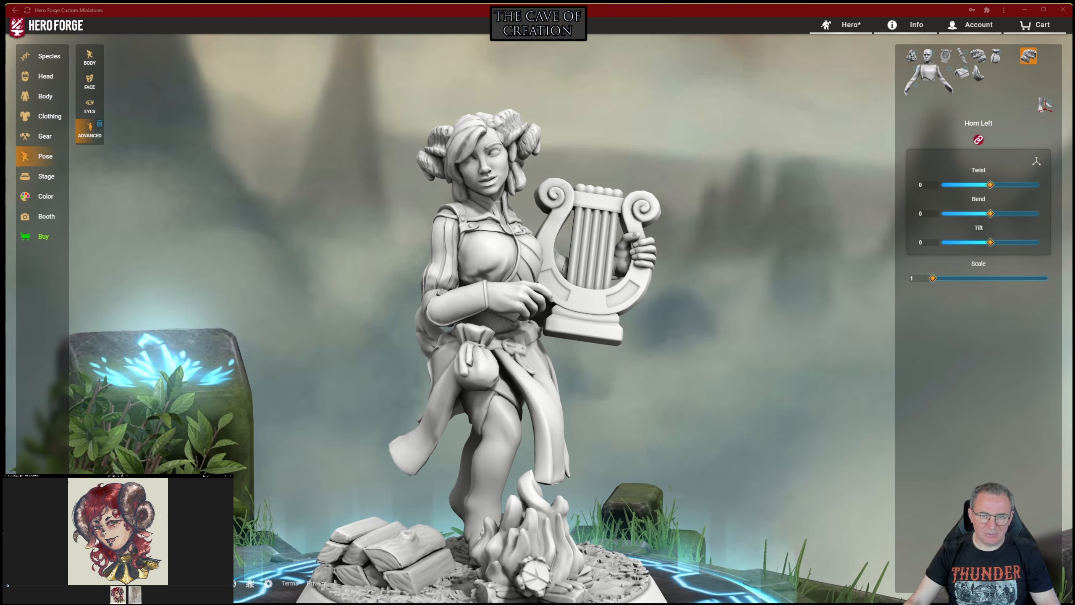
pyautogui.moveTo(381, 296); pyautogui.dragTo(635, 297)
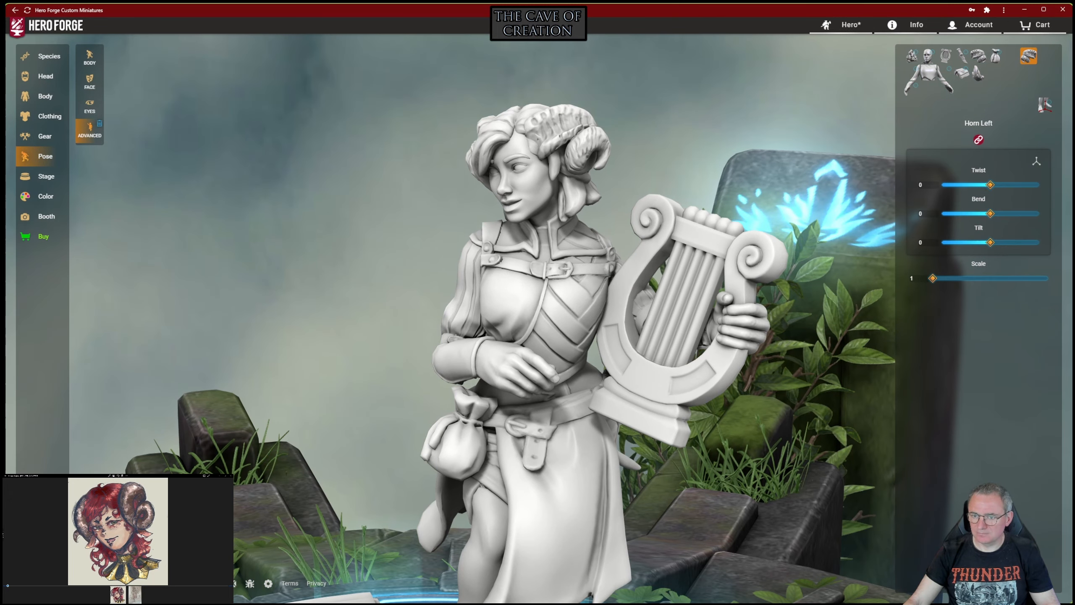
pyautogui.moveTo(990, 185); pyautogui.dragTo(969, 242)
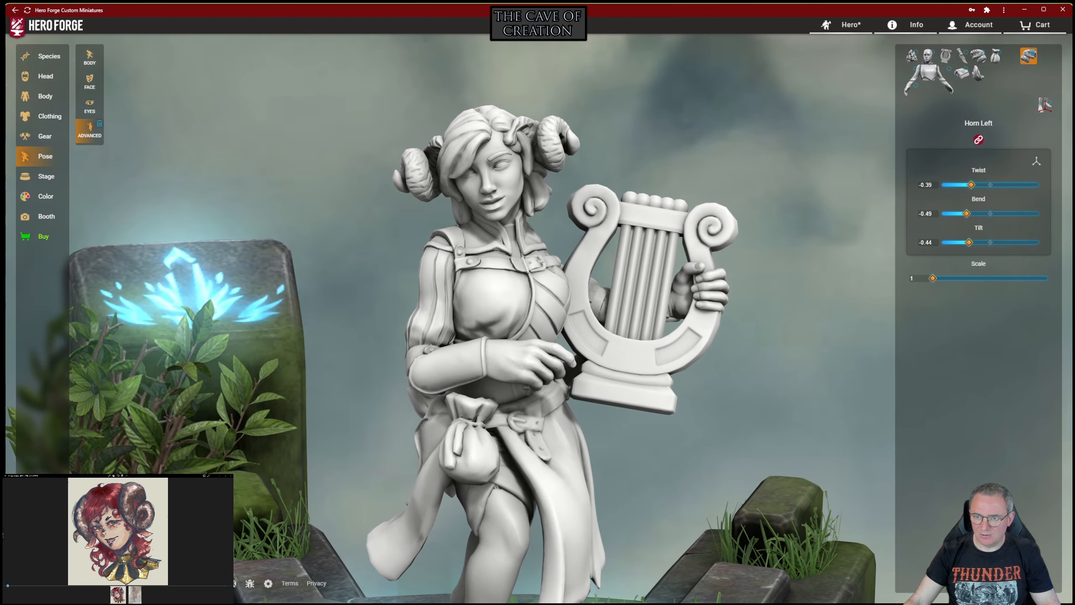
# Step: Try angling the front ram horns at Twist -0.4, Bend -0.79 and Tilt -0.36
pyautogui.moveTo(971, 185); pyautogui.dragTo(979, 214)
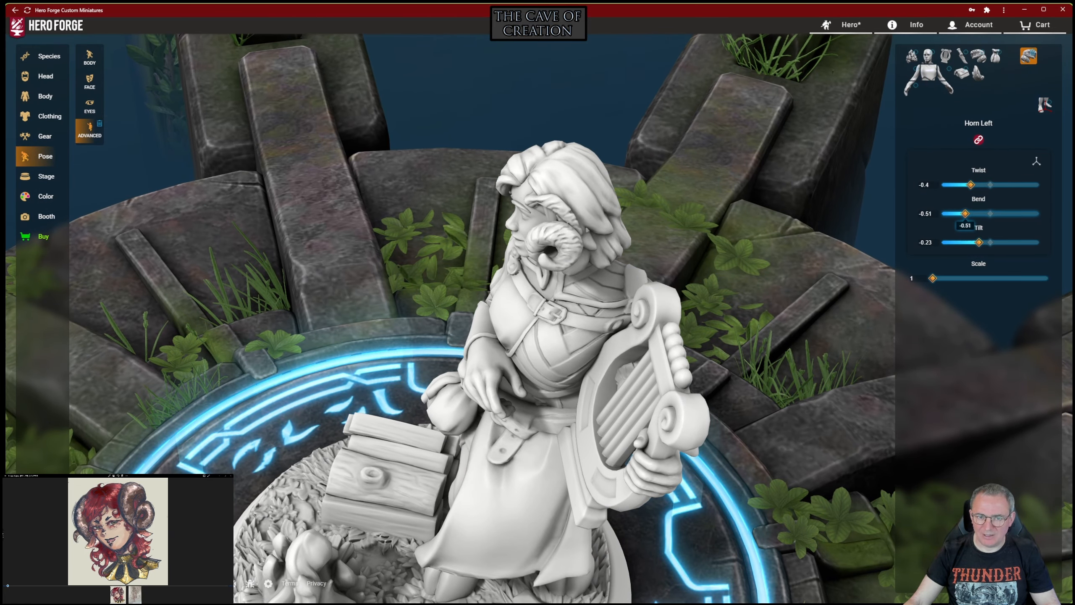
pyautogui.moveTo(960, 214); pyautogui.dragTo(954, 213)
pyautogui.moveTo(762, 321); pyautogui.dragTo(891, 207)
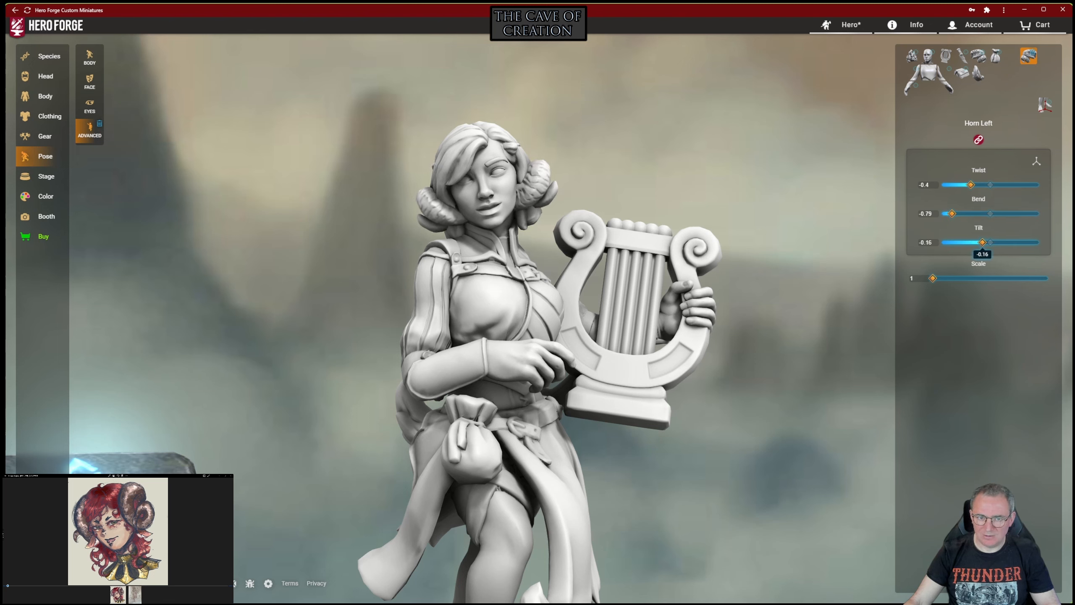
pyautogui.moveTo(982, 242); pyautogui.dragTo(971, 242)
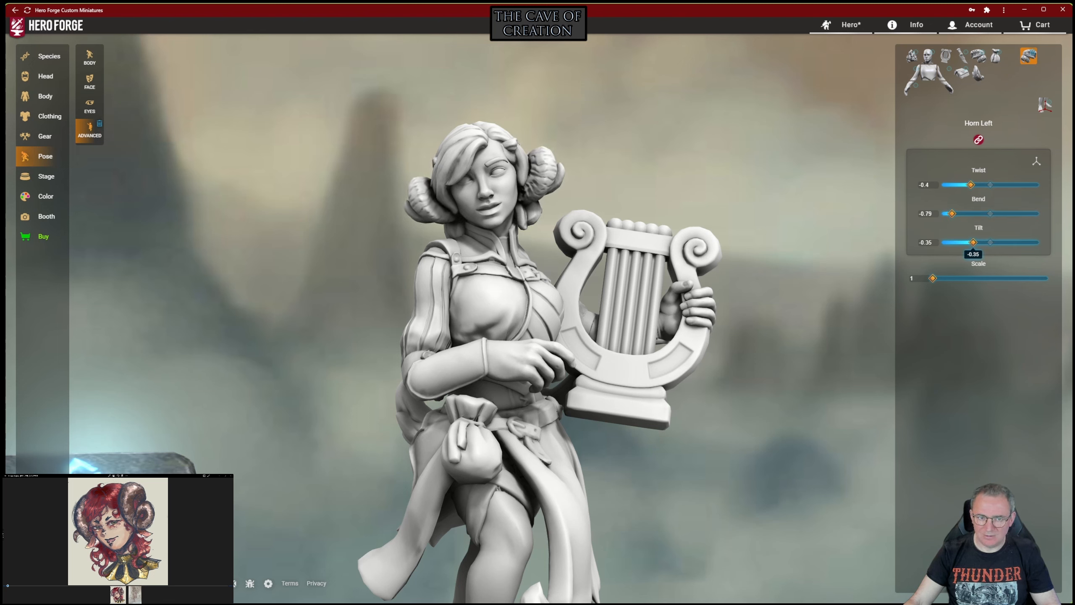
pyautogui.moveTo(762, 305); pyautogui.dragTo(734, 360)
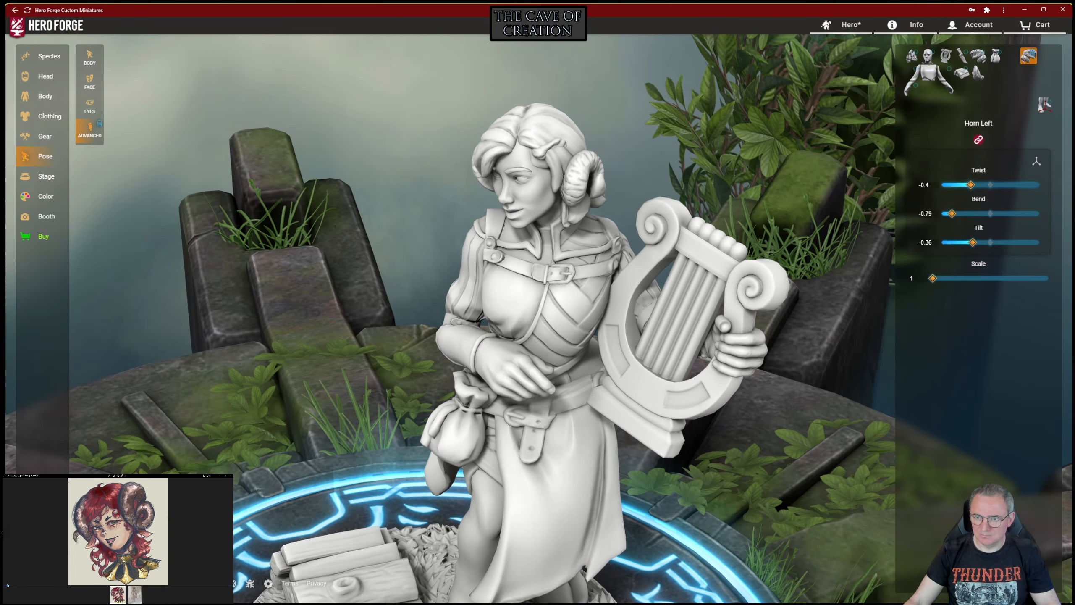
# Step: Try fine-tuning the front ram horns to Twist -0.49, Bend -0.66 and Tilt -0.25
pyautogui.moveTo(970, 185)
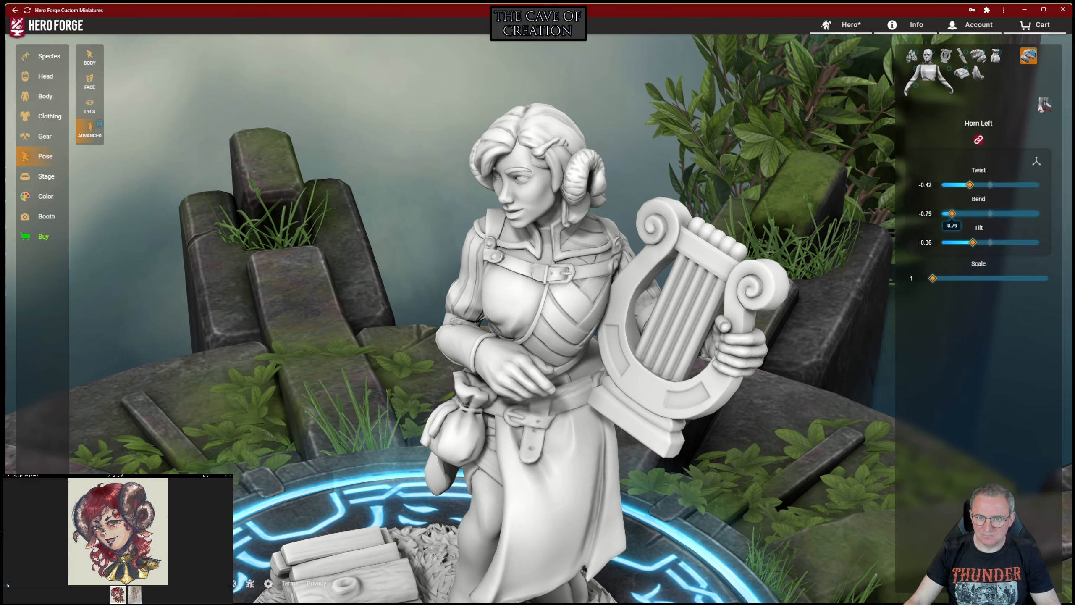
pyautogui.moveTo(381, 339); pyautogui.dragTo(474, 258)
pyautogui.scroll(-5, 482, 275)
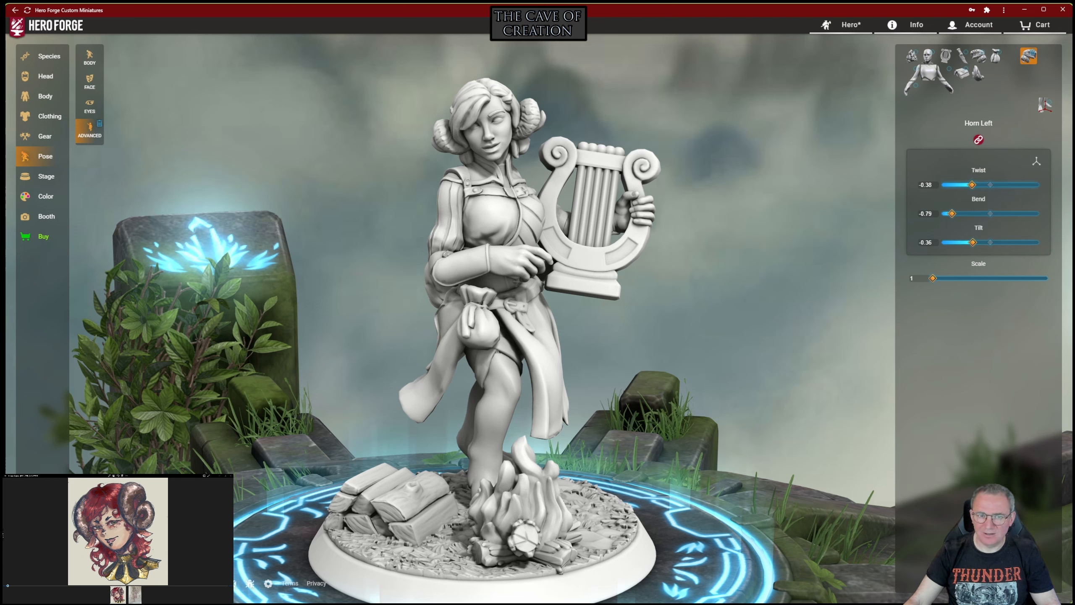
pyautogui.moveTo(972, 184); pyautogui.dragTo(978, 242)
pyautogui.moveTo(677, 262); pyautogui.dragTo(819, 278)
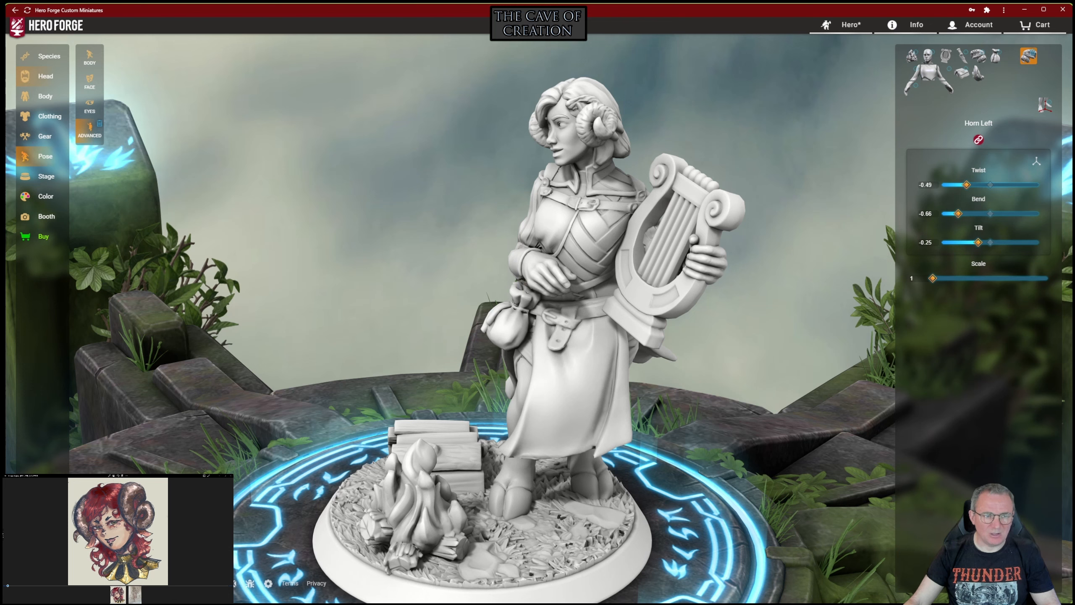
# Step: Add the curled ridged ram horns to the back horn position and remove the pair from the front horn position
pyautogui.click(46, 76)
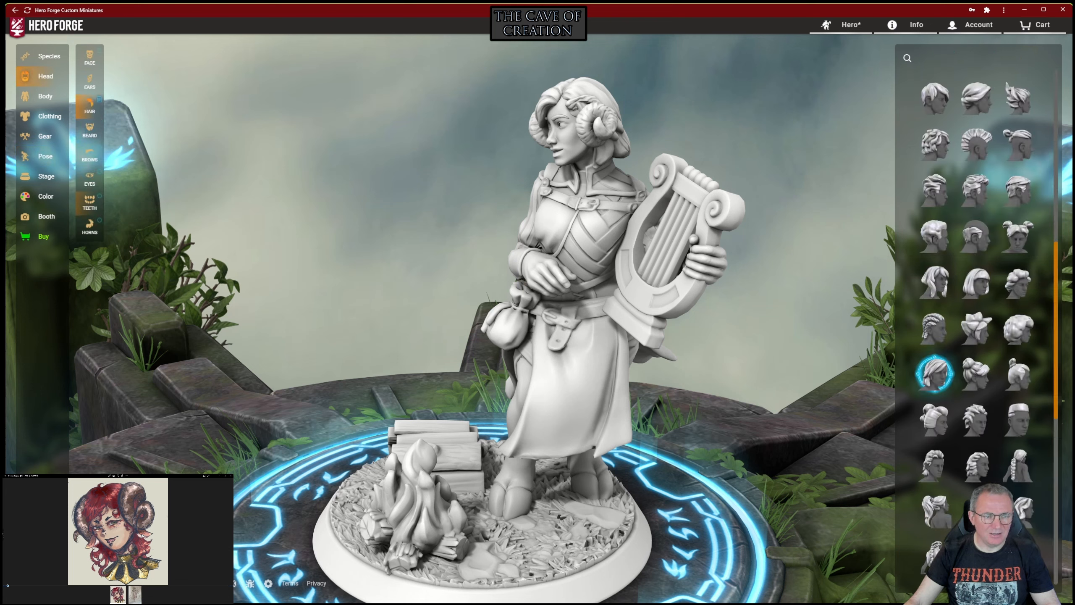
pyautogui.click(90, 227)
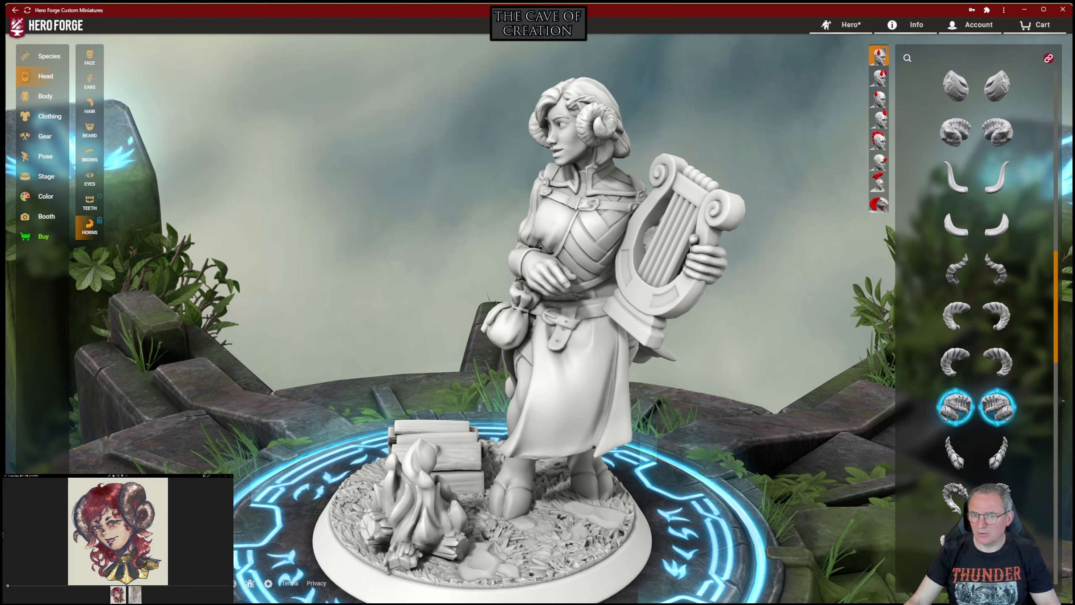
pyautogui.click(879, 98)
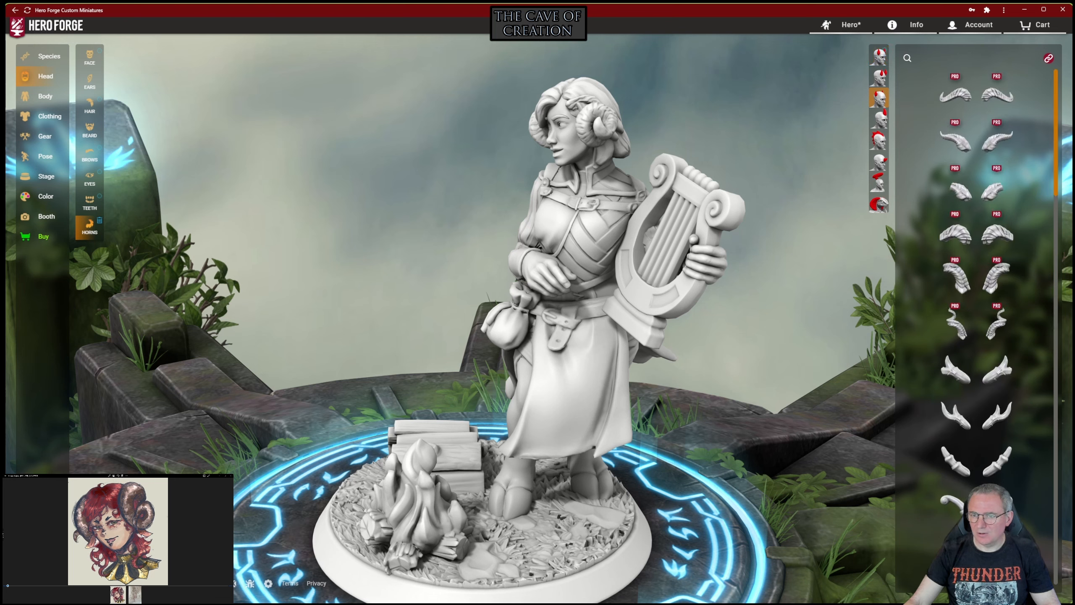
pyautogui.scroll(-10, 973, 233)
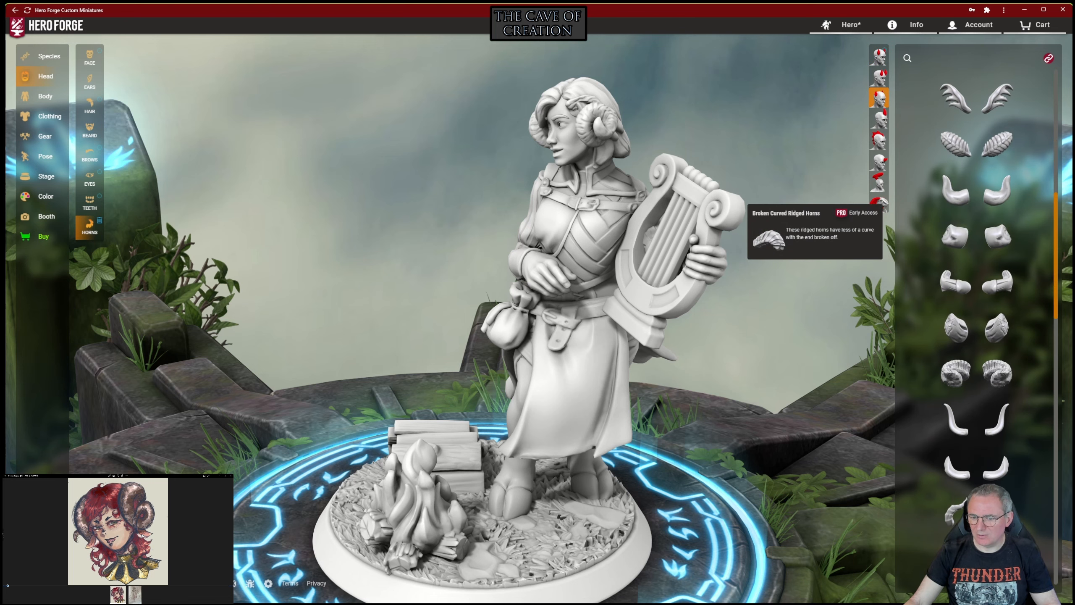
pyautogui.scroll(-6, 974, 275)
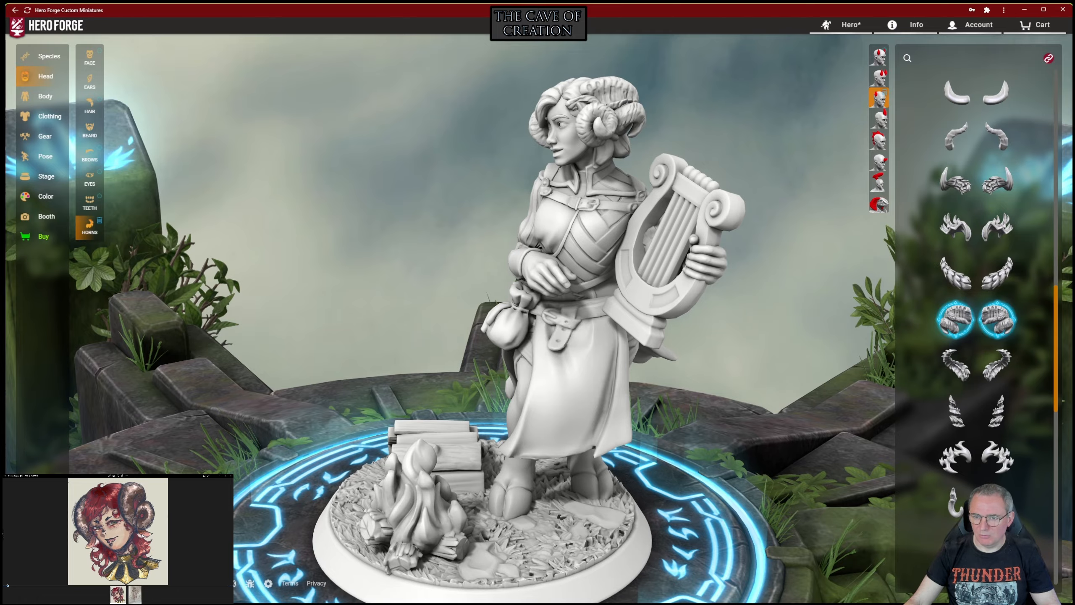
pyautogui.moveTo(741, 296); pyautogui.dragTo(796, 316)
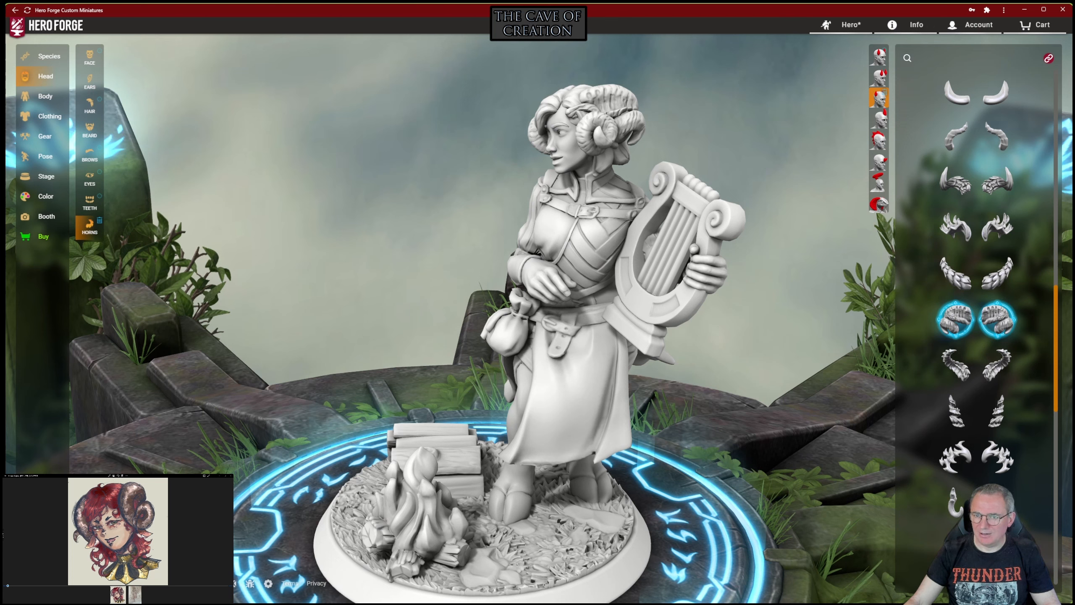
pyautogui.click(879, 55)
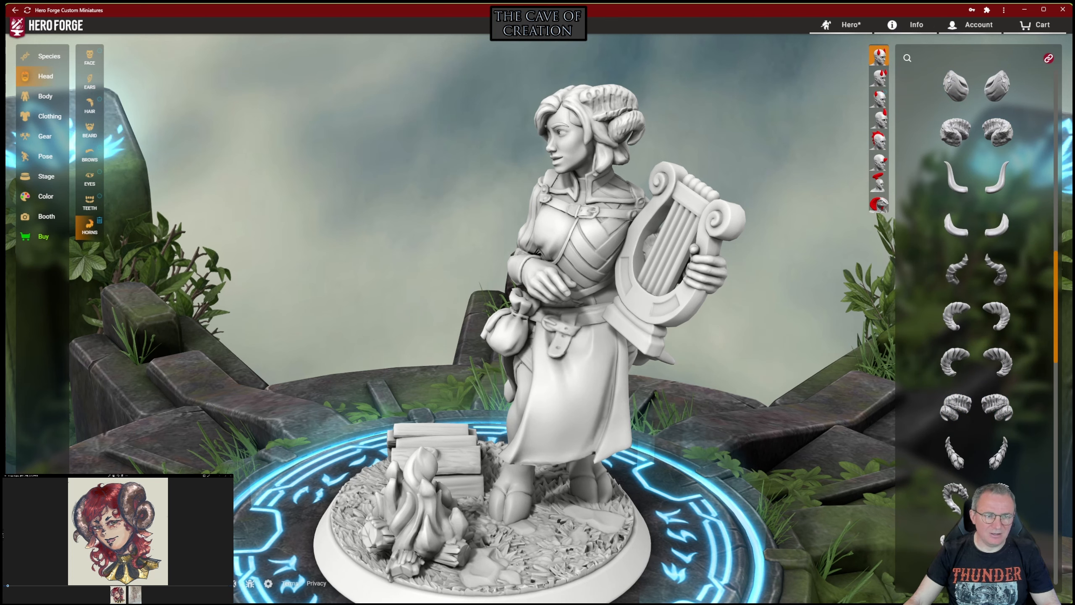
# Step: Rotate the back ram horns to Twist 0.4, Bend -0.33 and Tilt 0.02
pyautogui.click(26, 156)
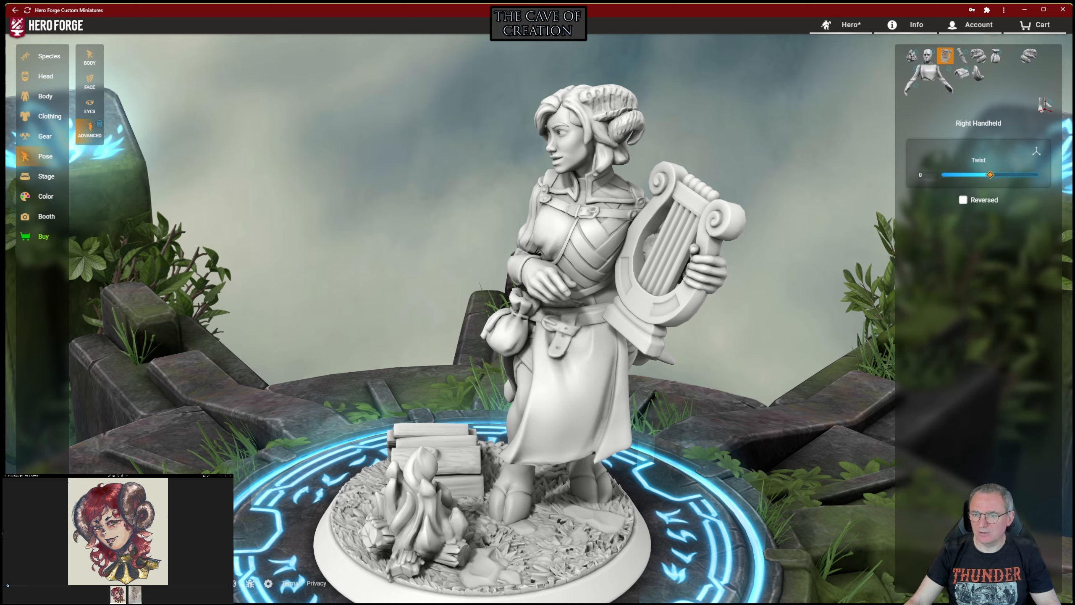
pyautogui.click(978, 55)
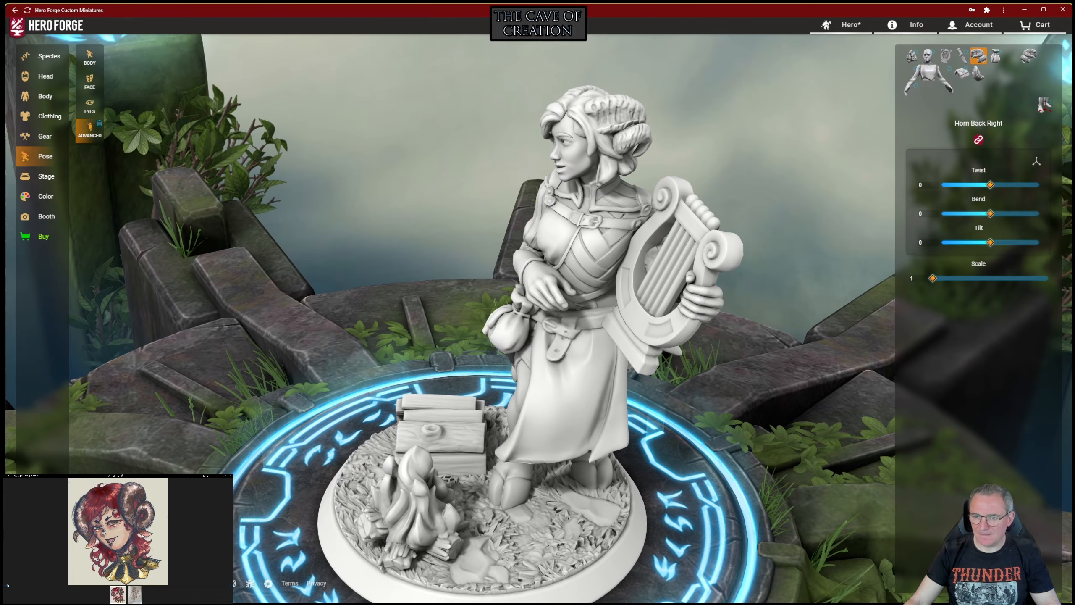
pyautogui.moveTo(991, 185); pyautogui.dragTo(1010, 185)
pyautogui.moveTo(550, 322); pyautogui.dragTo(648, 294)
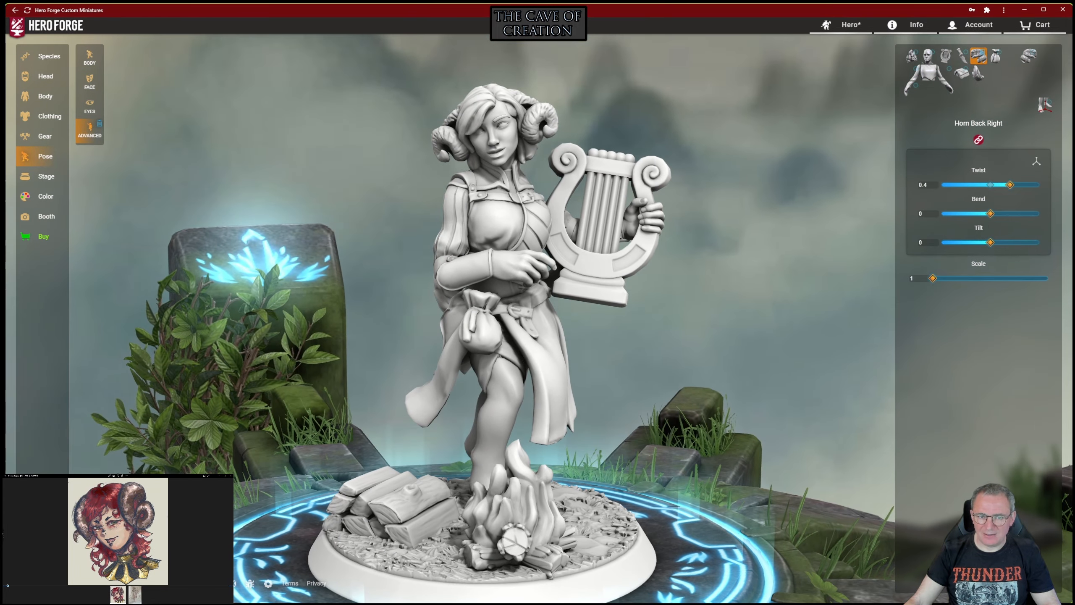
pyautogui.moveTo(991, 213); pyautogui.dragTo(972, 213)
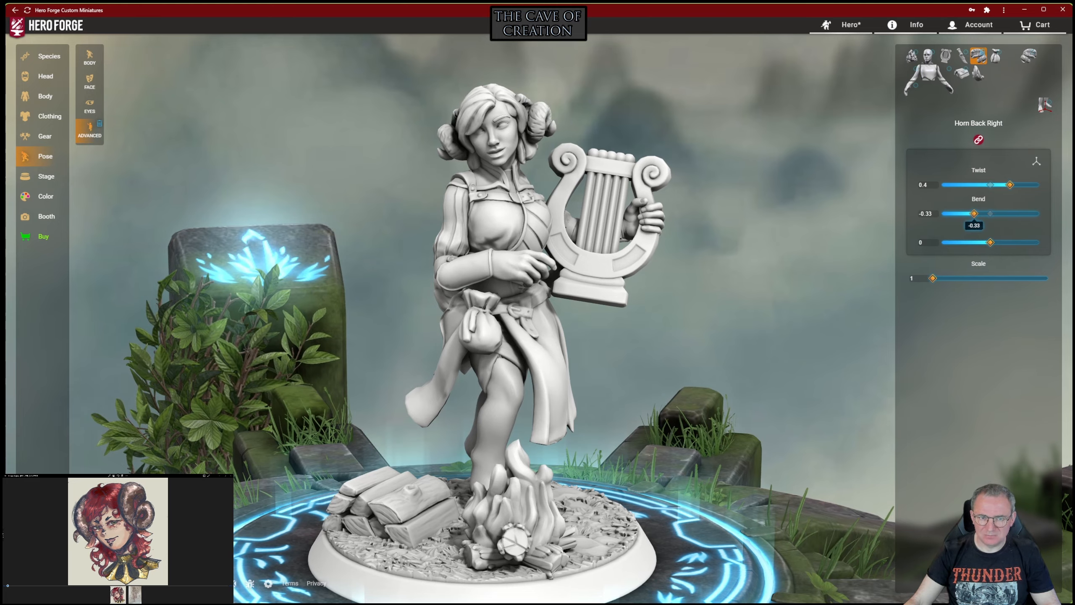
pyautogui.moveTo(678, 296); pyautogui.dragTo(665, 275)
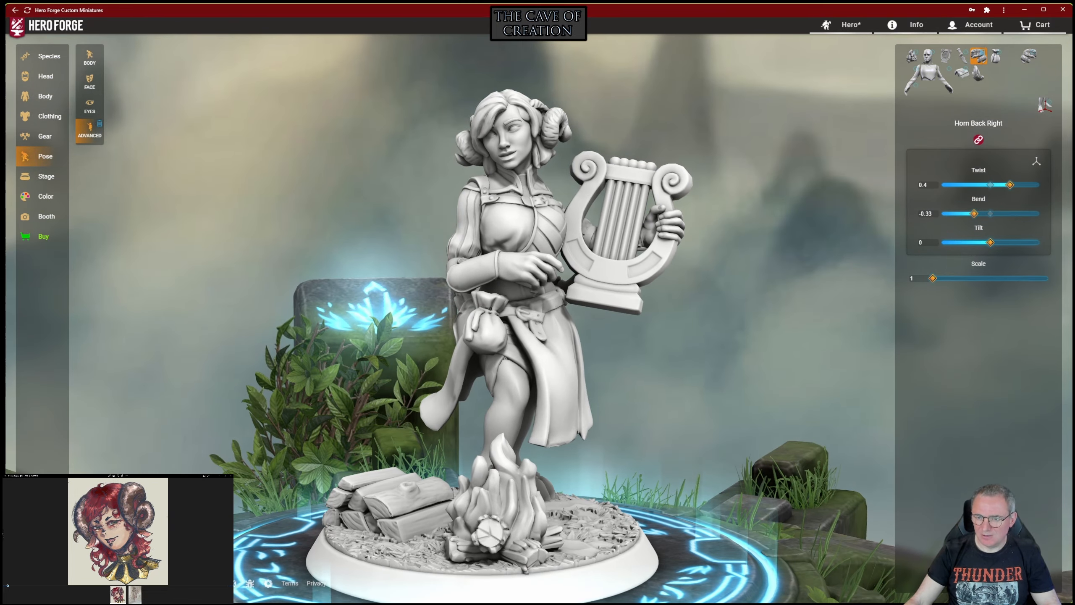
pyautogui.moveTo(991, 242); pyautogui.dragTo(991, 242)
pyautogui.moveTo(550, 271); pyautogui.dragTo(842, 297)
pyautogui.moveTo(550, 297); pyautogui.dragTo(737, 296)
pyautogui.moveTo(592, 297); pyautogui.dragTo(629, 286)
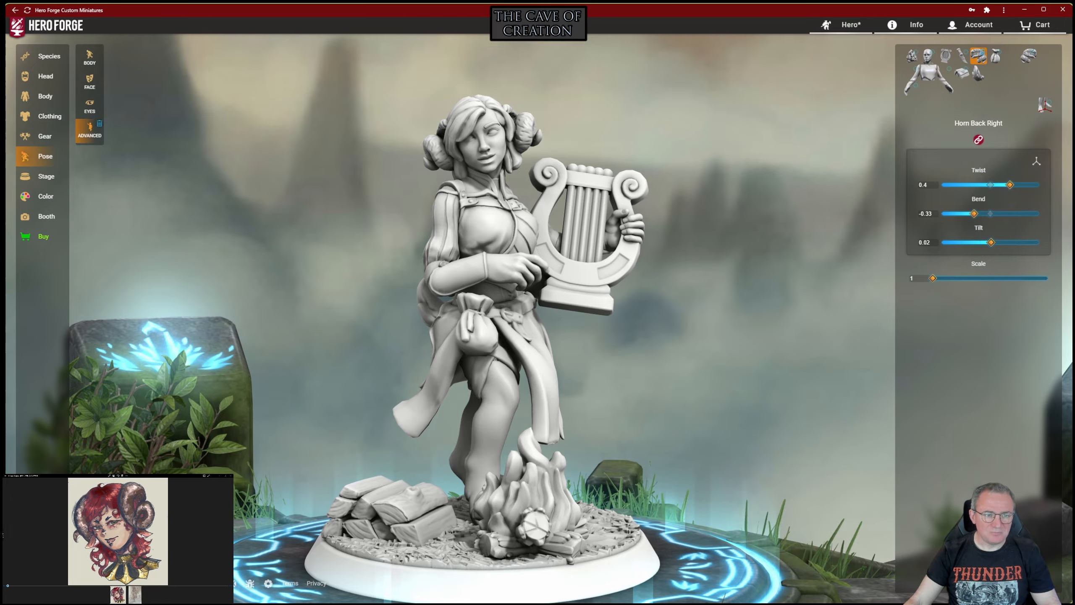
pyautogui.moveTo(634, 296); pyautogui.dragTo(698, 314)
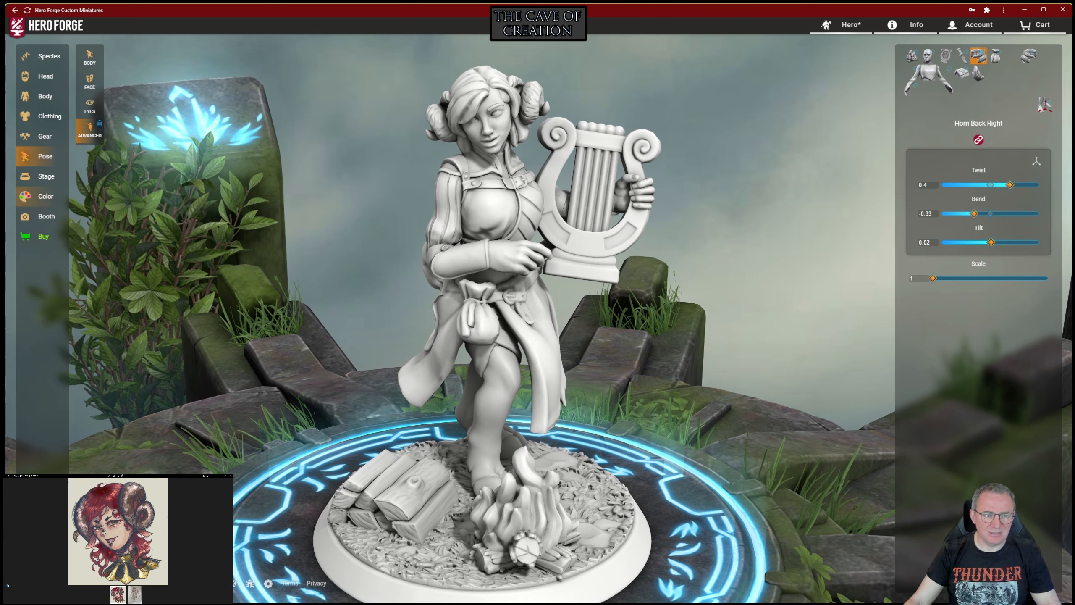
# Step: Colour the figure with the body colour preset that has bright red hair, fair skin and green eyes
pyautogui.click(43, 196)
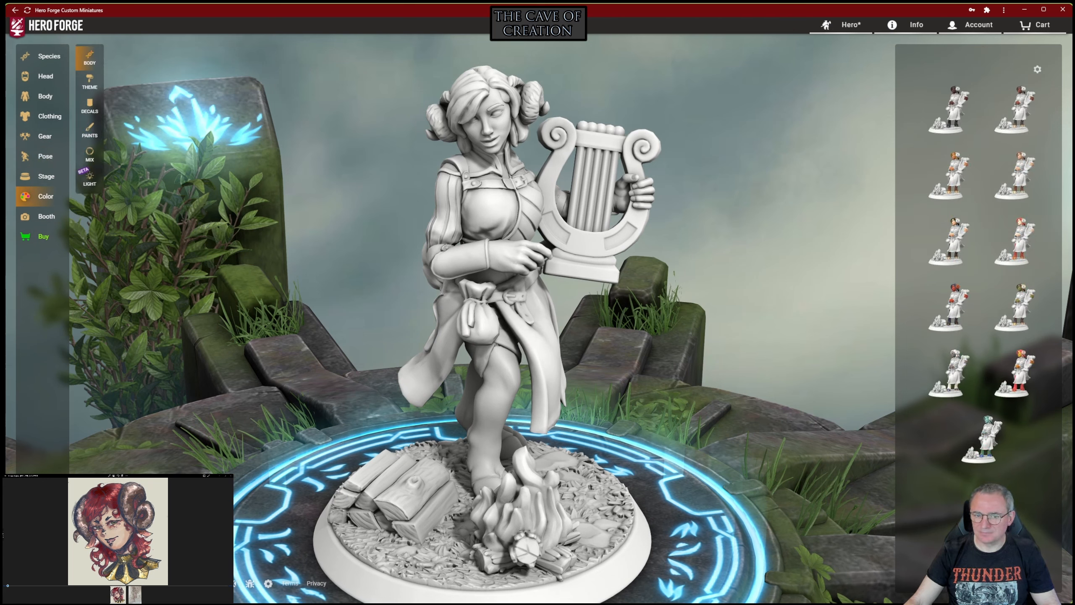
pyautogui.click(948, 242)
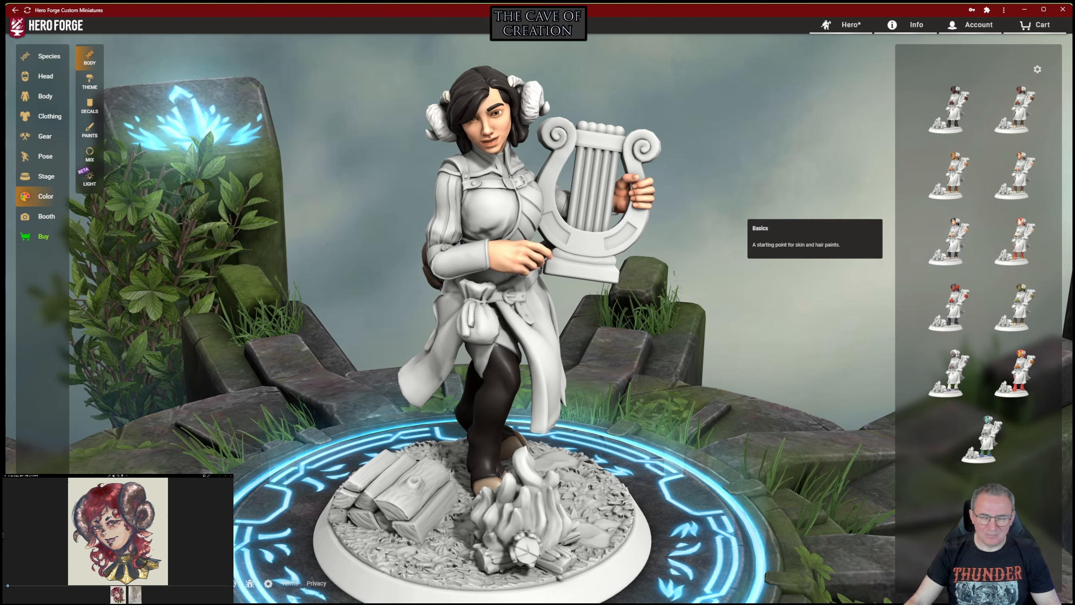
pyautogui.click(1015, 242)
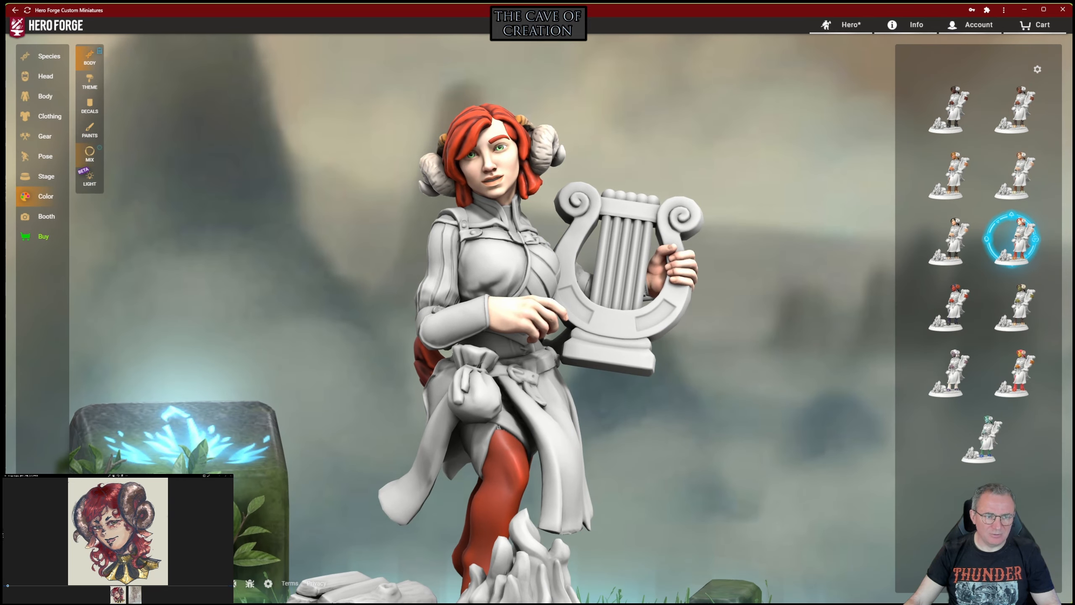
# Step: Set the Paprika Red paint's roughness to 0.83, darken its mid tone to #5f2111 and darken its high tone
pyautogui.click(90, 153)
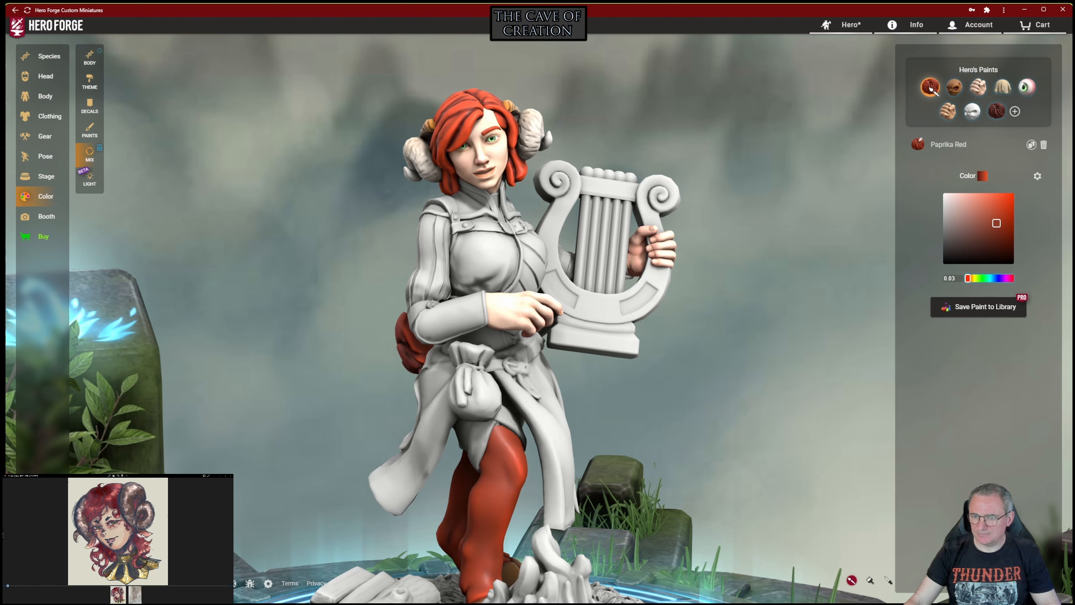
pyautogui.click(1037, 175)
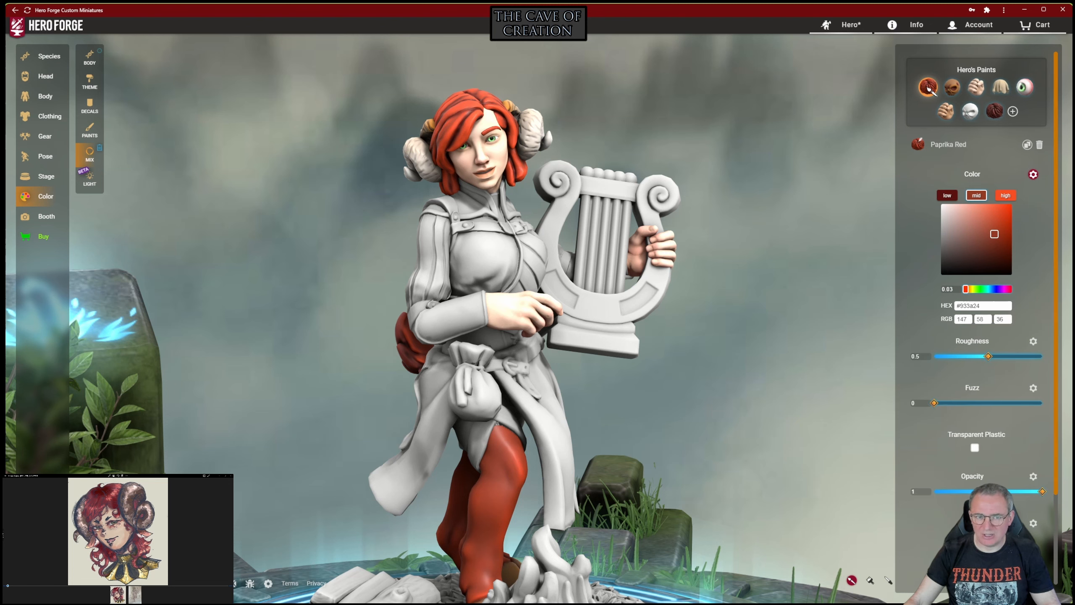
pyautogui.click(1024, 356)
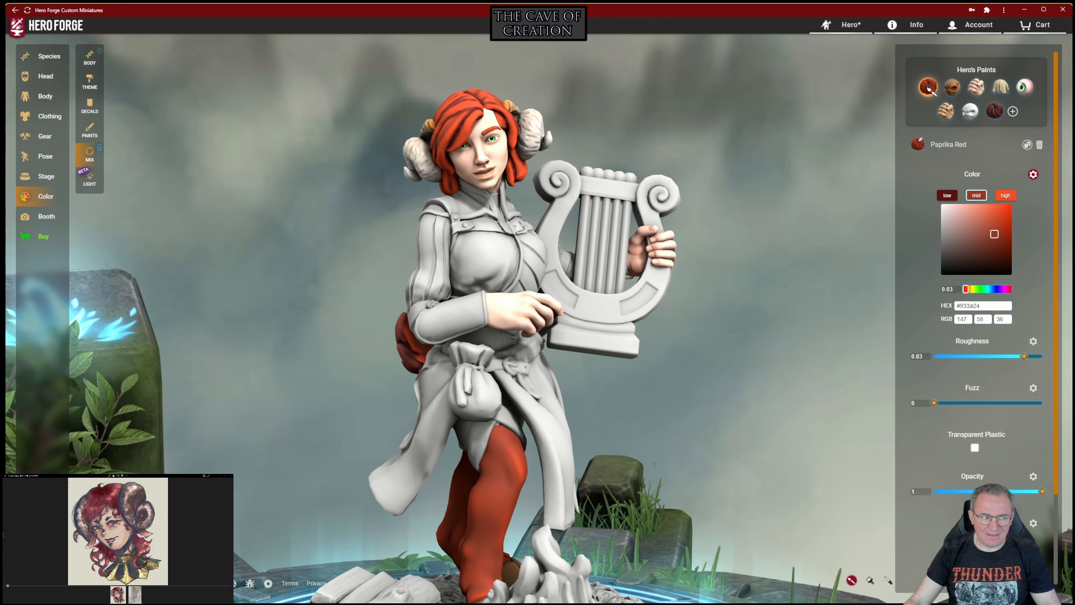
pyautogui.moveTo(994, 234); pyautogui.dragTo(999, 249)
pyautogui.click(1005, 195)
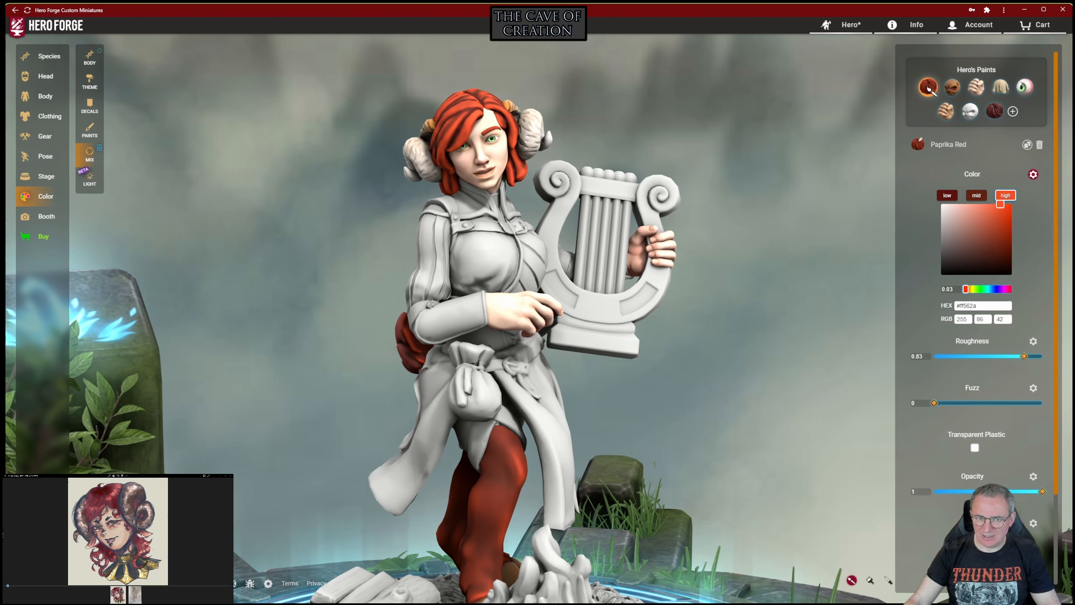
pyautogui.moveTo(1002, 206); pyautogui.dragTo(1002, 274)
# Step: Set Paprika Red's low tone to #000000 with hue 0.92 and shift its mid tone to a crimson at hue 0.96
pyautogui.click(948, 195)
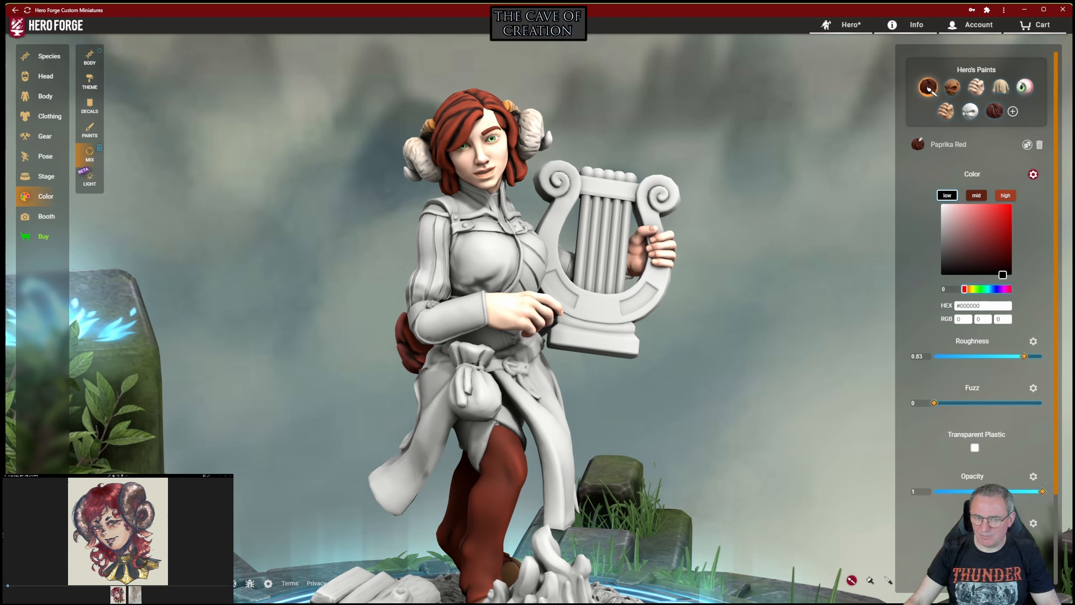
pyautogui.moveTo(964, 289); pyautogui.dragTo(1006, 289)
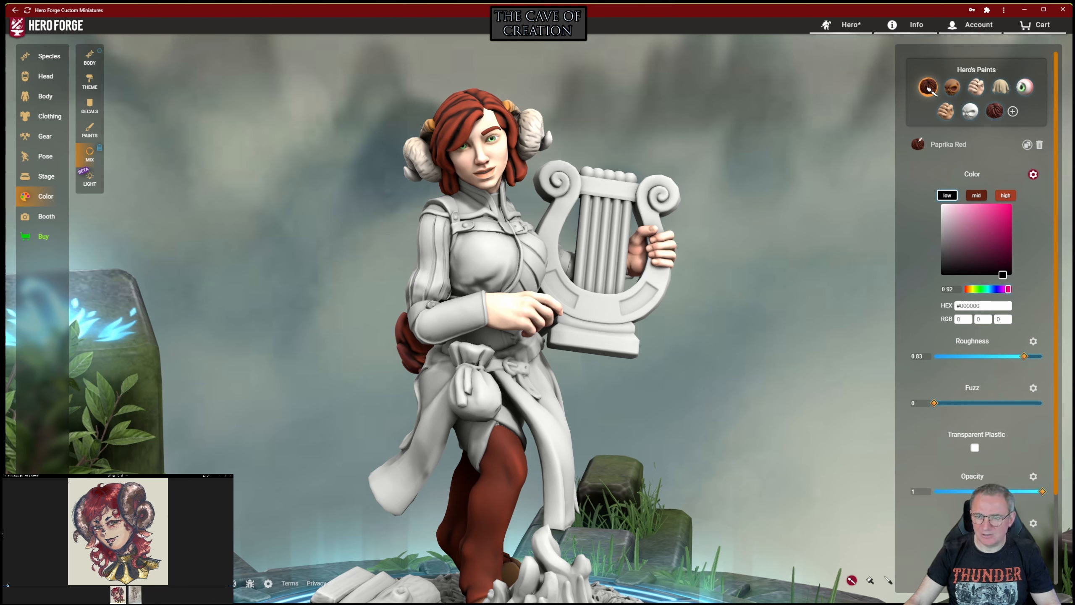
pyautogui.click(976, 195)
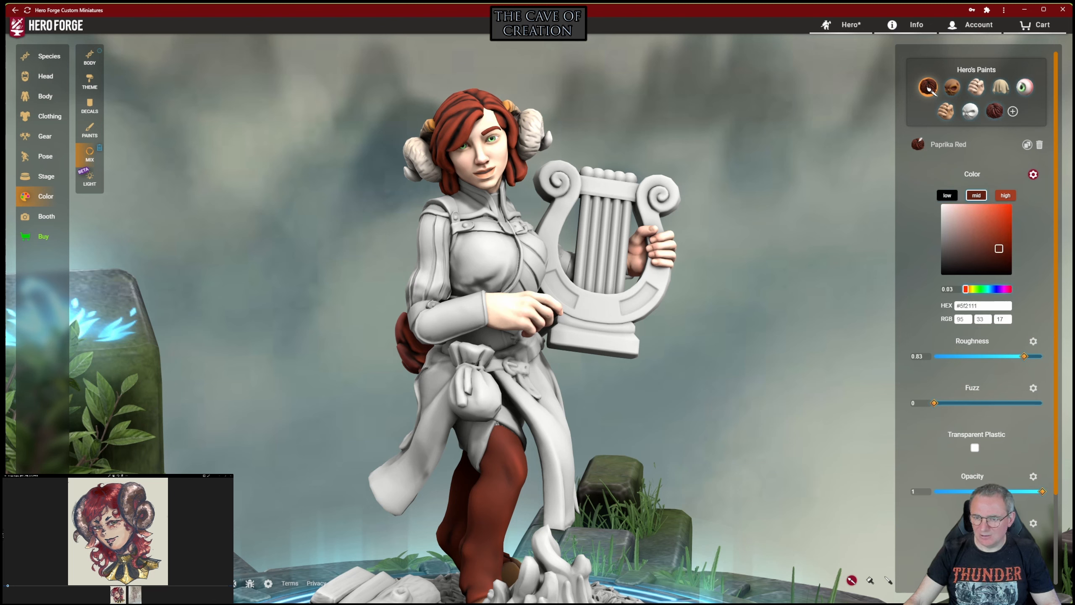
pyautogui.moveTo(965, 289); pyautogui.dragTo(1010, 289)
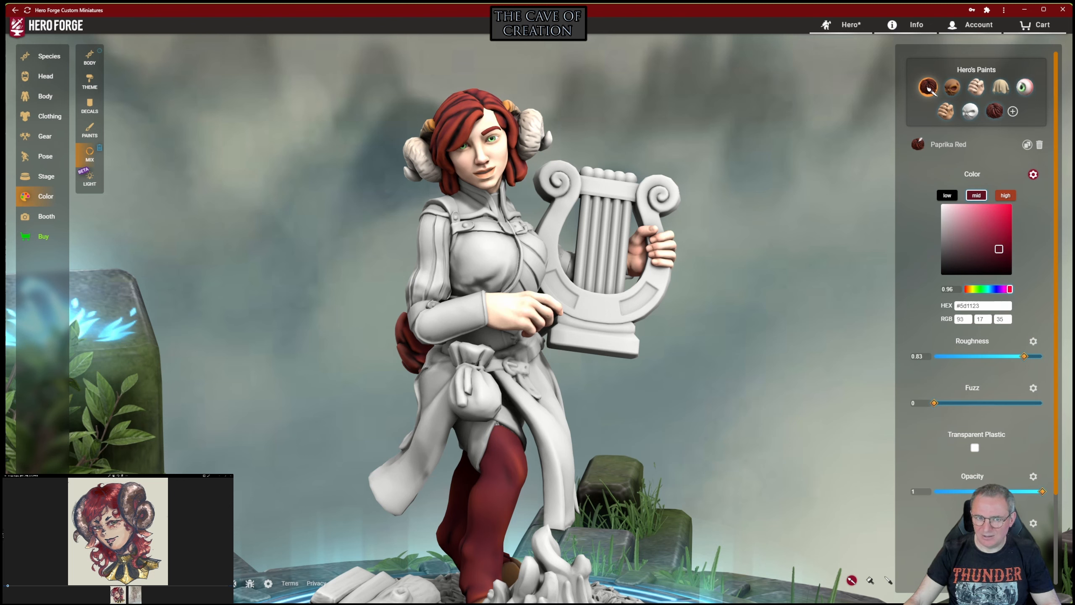
pyautogui.moveTo(999, 249); pyautogui.dragTo(1001, 245)
# Step: Shift Paprika Red's high tone to hue 0.95 and brighten it to #cb1e52
pyautogui.click(1006, 196)
pyautogui.moveTo(965, 289); pyautogui.dragTo(1010, 289)
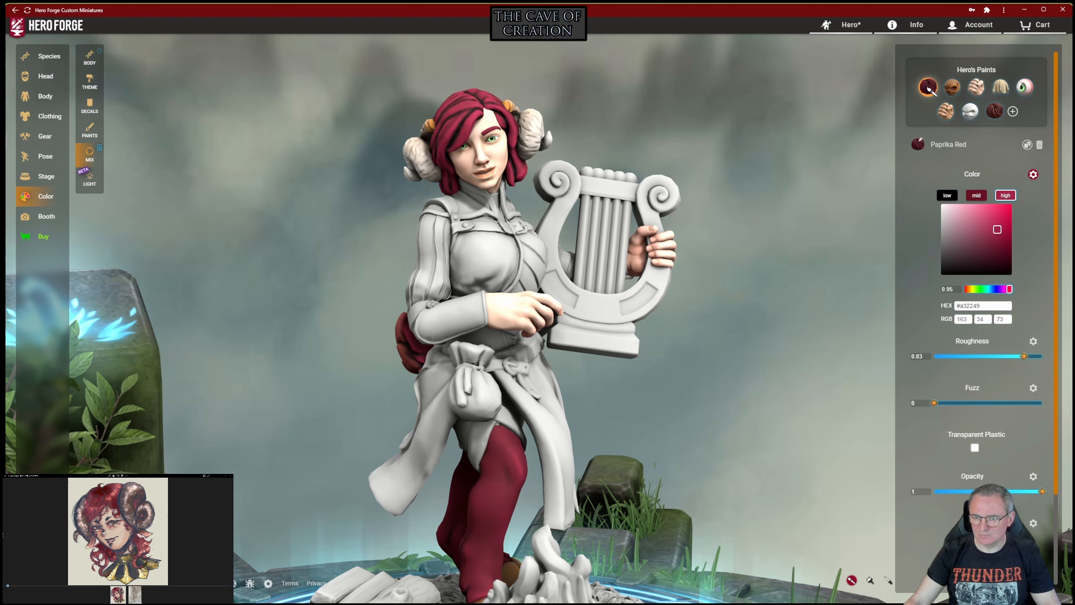
pyautogui.moveTo(998, 231); pyautogui.dragTo(1002, 219)
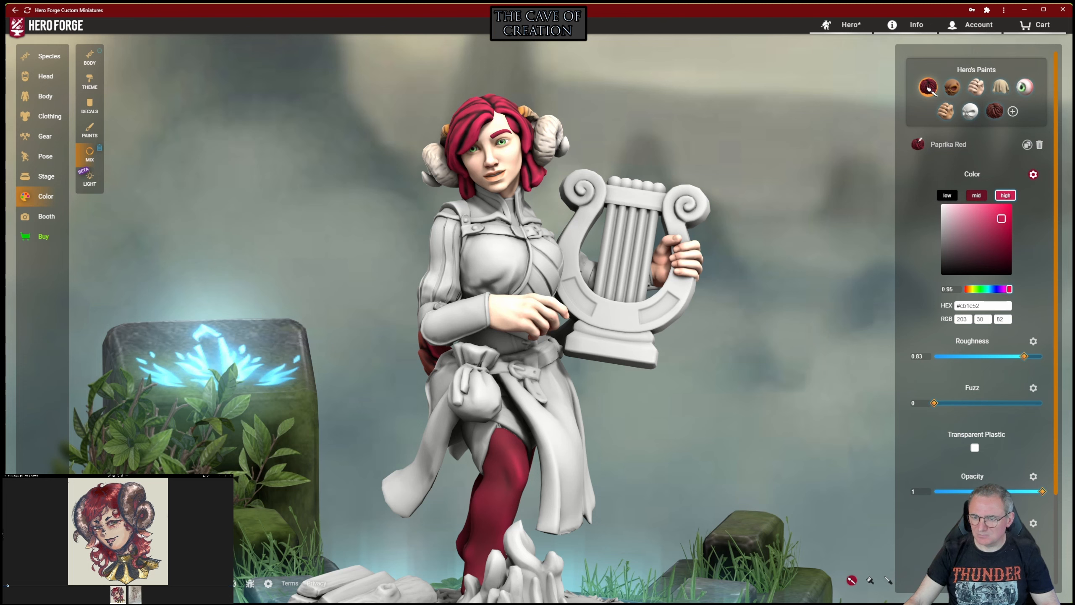
# Step: Change Paprika Red's mid tone to #661010 at hue 1 and set the paint's roughness to 0.79
pyautogui.click(976, 196)
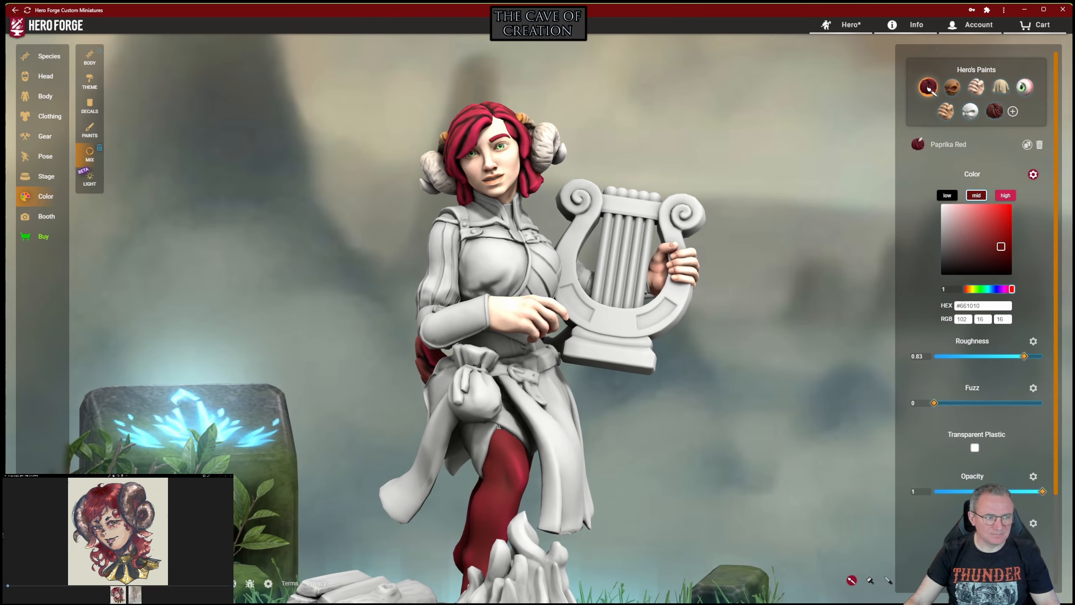
pyautogui.moveTo(1024, 356); pyautogui.dragTo(1000, 356)
pyautogui.moveTo(983, 356); pyautogui.dragTo(1021, 357)
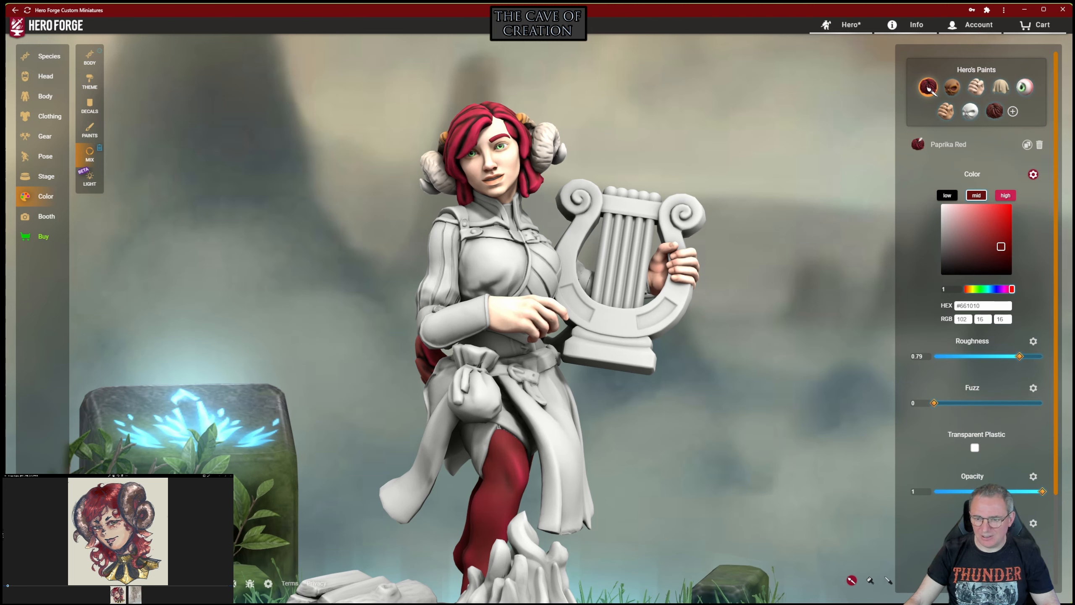
# Step: Set the Paprika Red paint's fuzz to 0.08 and the Burgundy paint's roughness to 0.89
pyautogui.moveTo(933, 403)
pyautogui.mouseDown()
pyautogui.moveTo(960, 402)
pyautogui.moveTo(943, 403)
pyautogui.mouseUp()
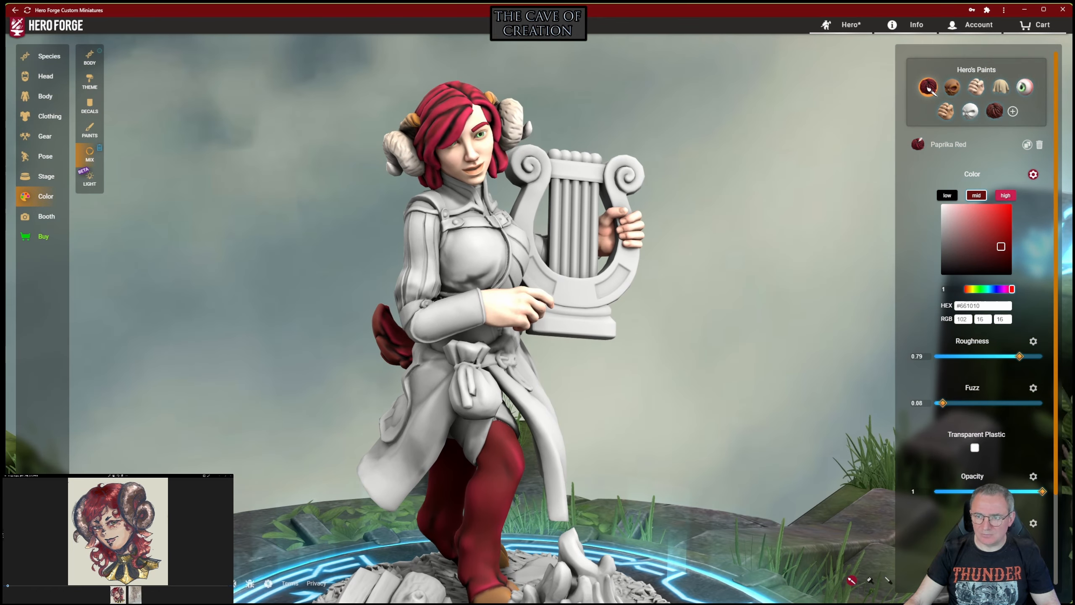
pyautogui.click(994, 111)
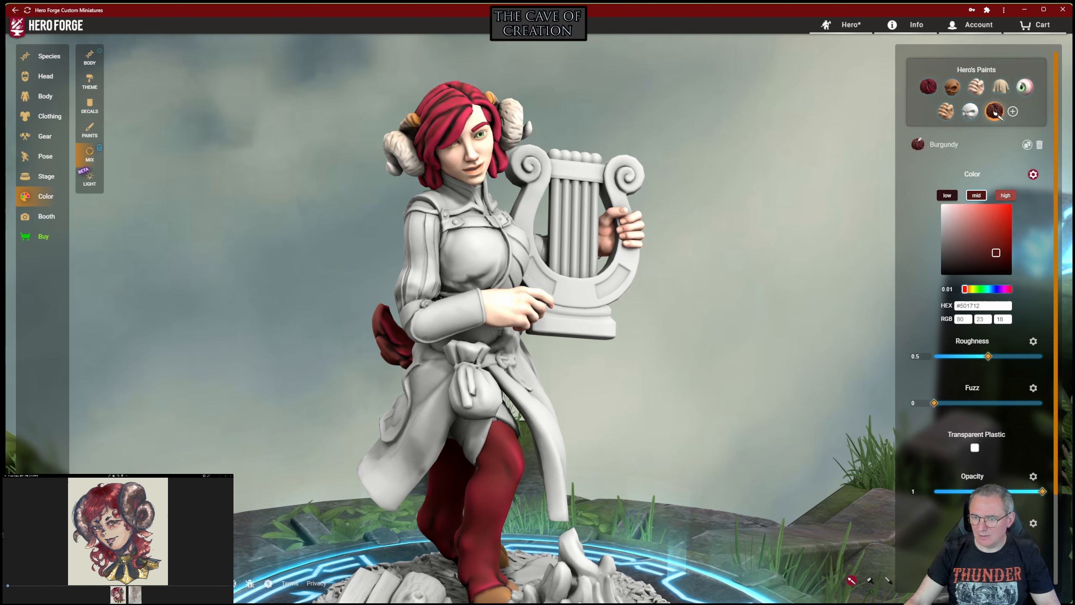
pyautogui.moveTo(988, 356); pyautogui.dragTo(1031, 356)
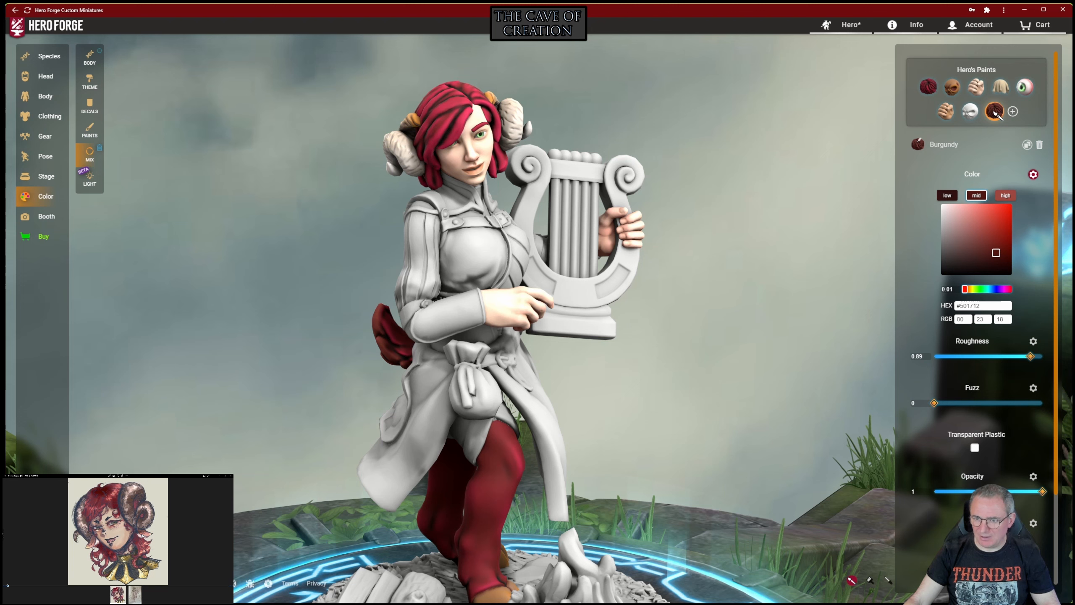
# Step: Shift the Burgundy paint's mid hue to 0.95 and high hue to 0.96, and set its low color to black (#000000)
pyautogui.moveTo(965, 289); pyautogui.dragTo(1009, 289)
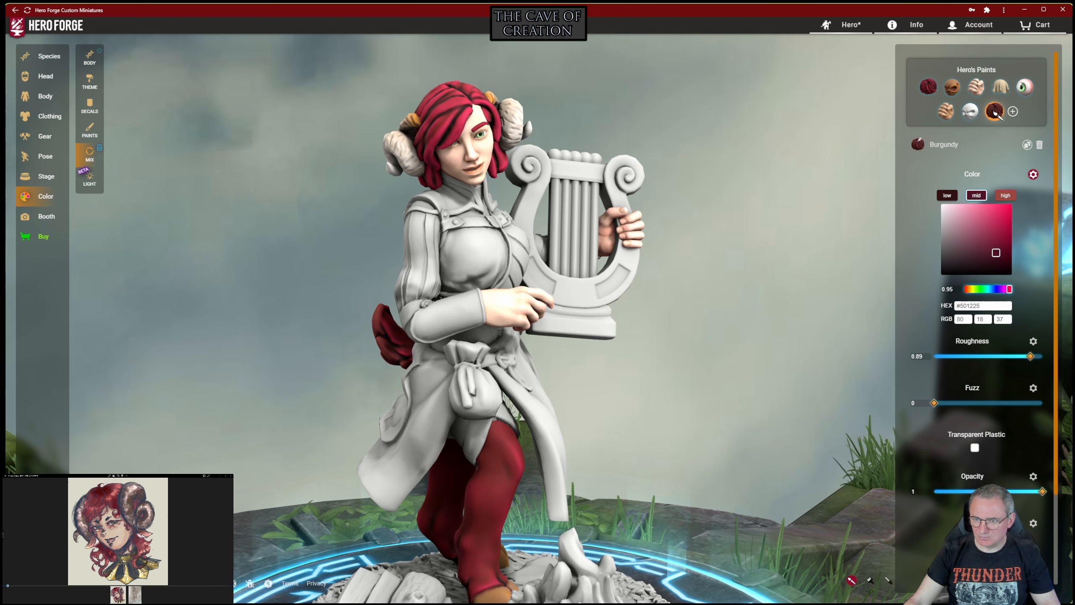
pyautogui.click(1006, 195)
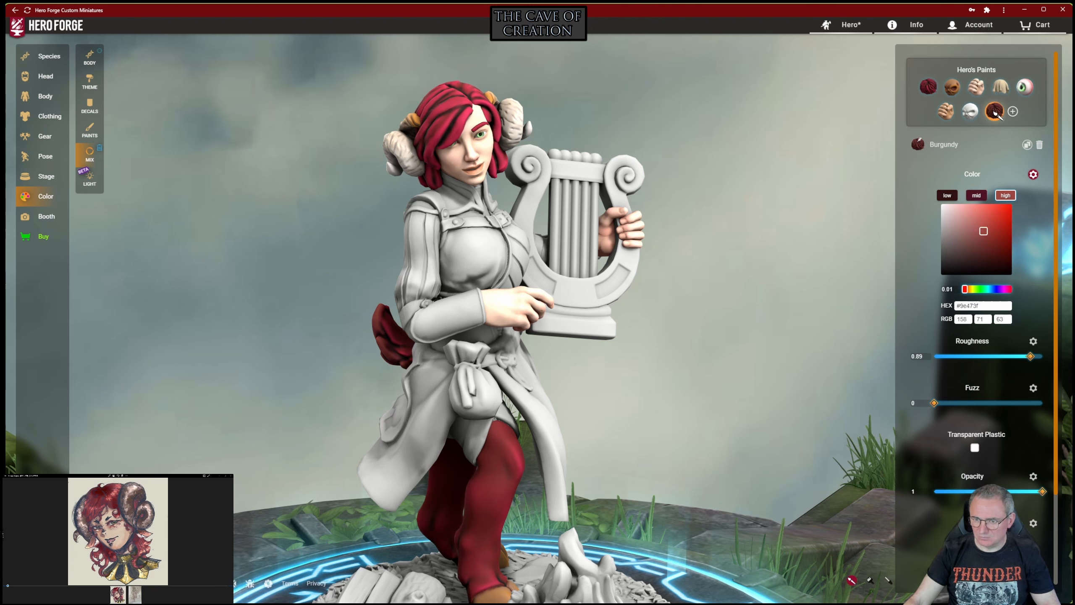
pyautogui.moveTo(965, 289); pyautogui.dragTo(1010, 288)
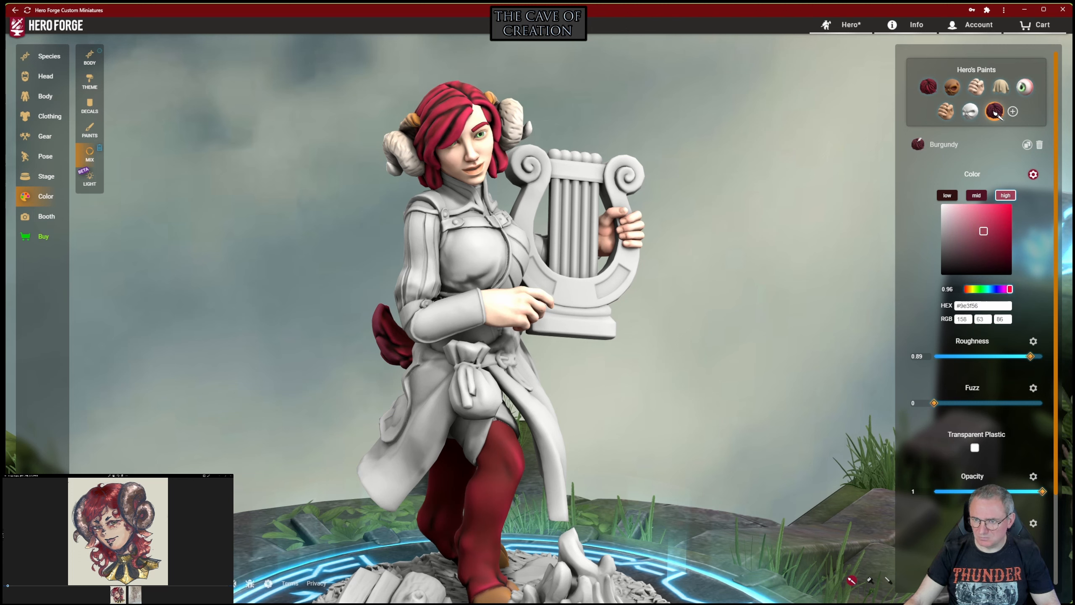
pyautogui.click(947, 195)
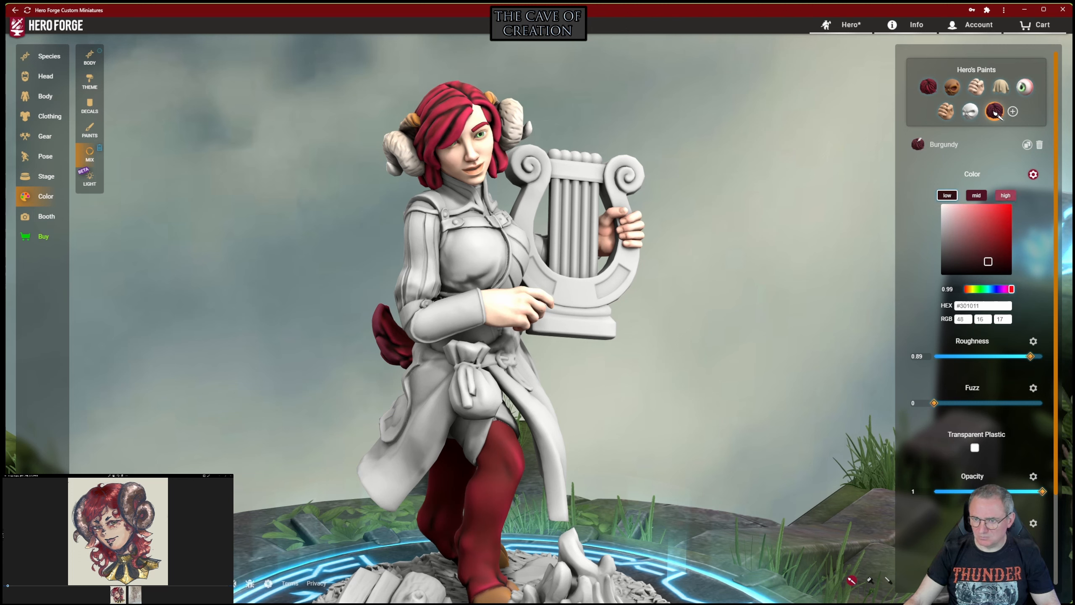
pyautogui.moveTo(987, 261); pyautogui.dragTo(997, 276)
# Step: Recolor the figure's ram horns in brown with the Dire-Goat Brown and Madstone Mammoth horn paints
pyautogui.moveTo(626, 270)
pyautogui.mouseDown()
pyautogui.moveTo(737, 271)
pyautogui.moveTo(766, 283)
pyautogui.mouseUp()
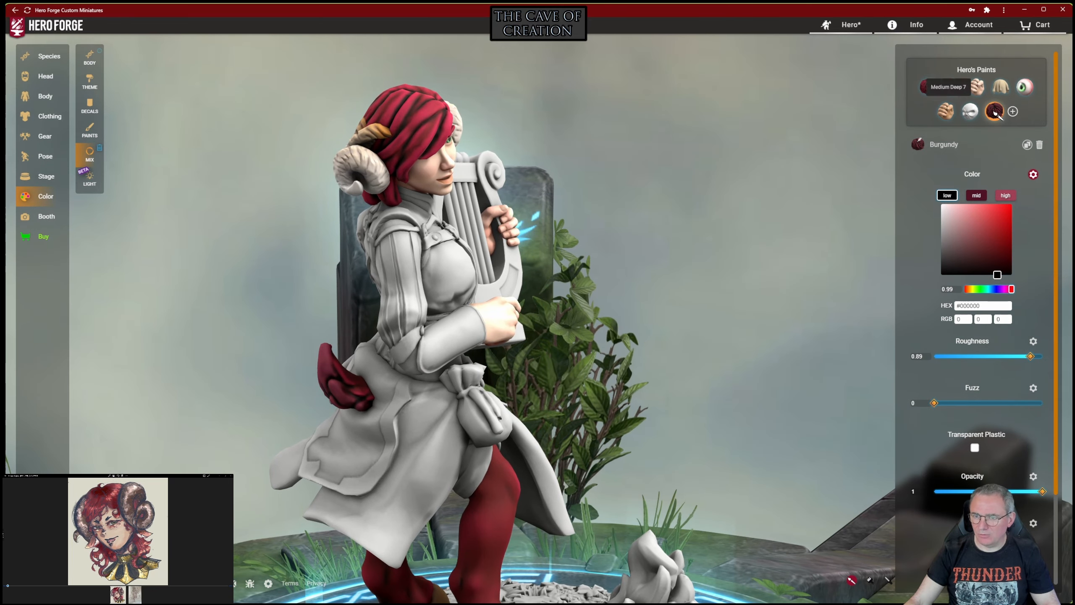
pyautogui.click(995, 114)
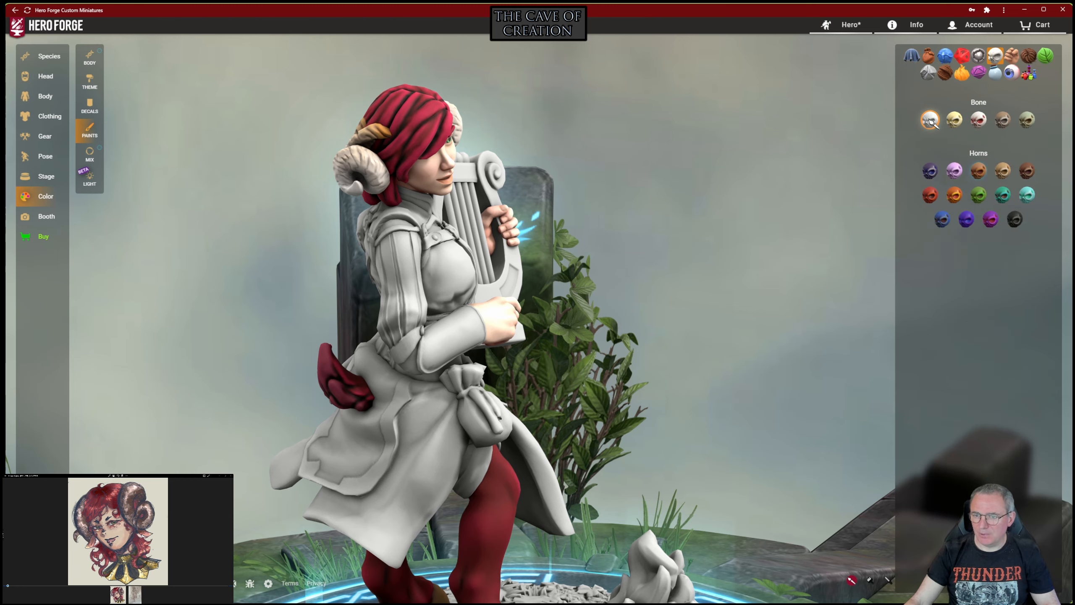
pyautogui.click(1028, 171)
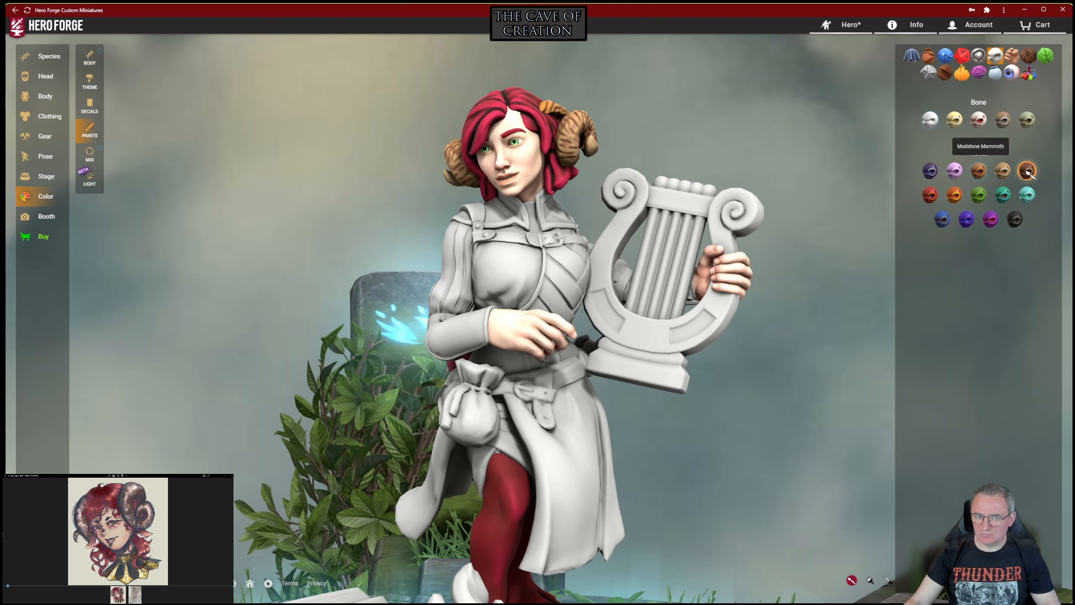
pyautogui.click(978, 171)
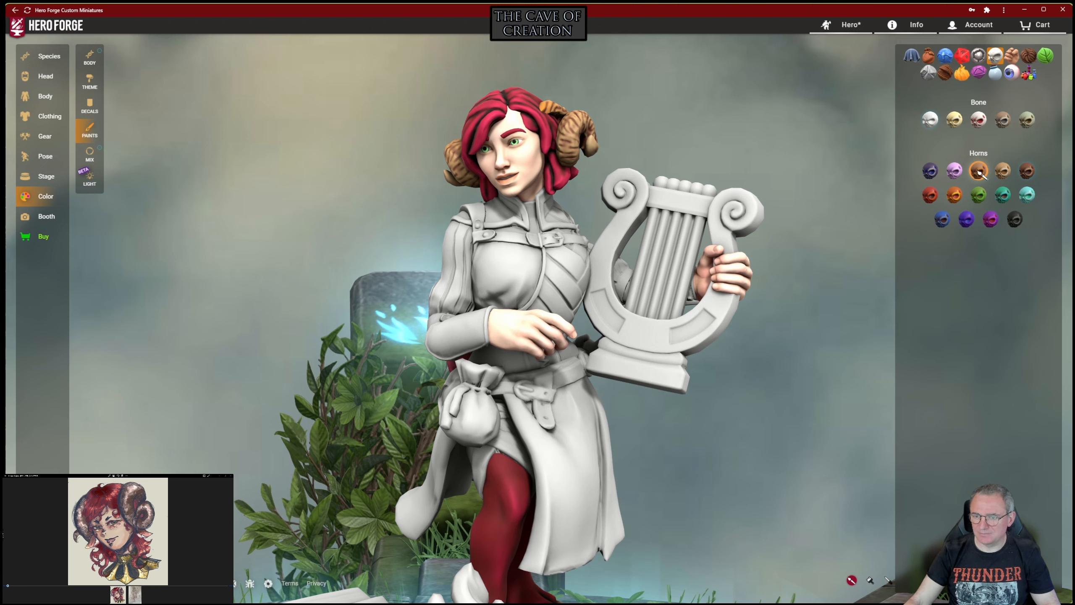
pyautogui.press('Left')
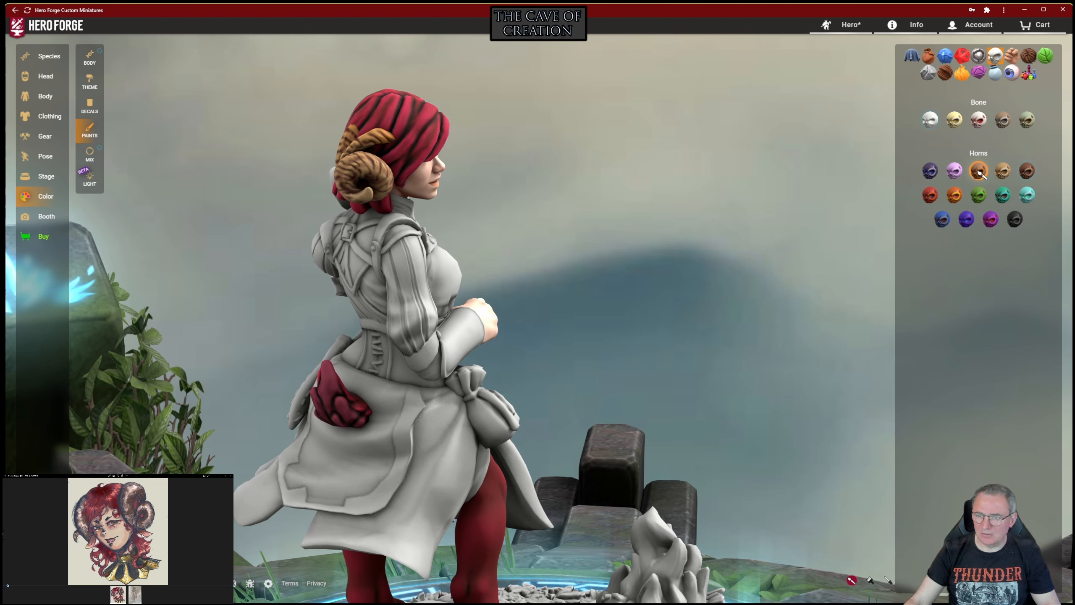
# Step: Try the Blackhorn and Elfwin Elk paints on the horns and return to Madstone Mammoth
pyautogui.click(1015, 219)
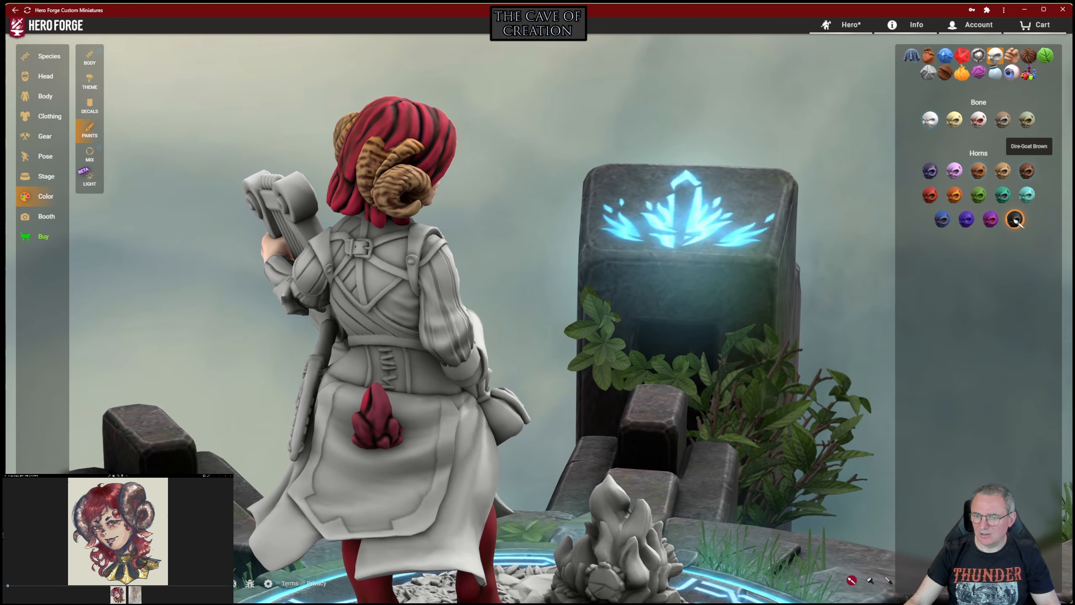
pyautogui.click(1003, 171)
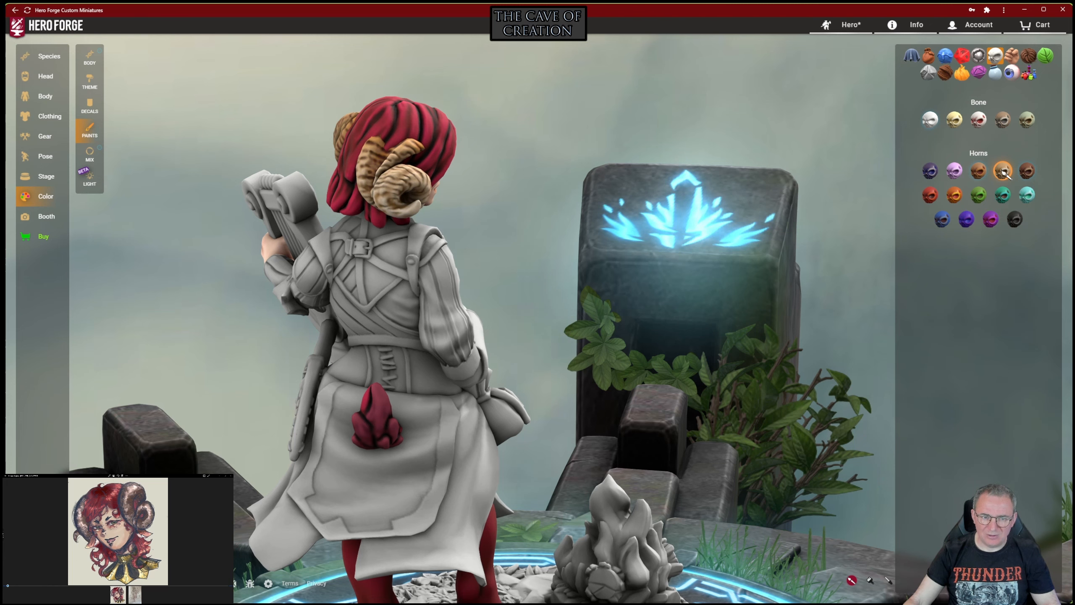
pyautogui.click(979, 171)
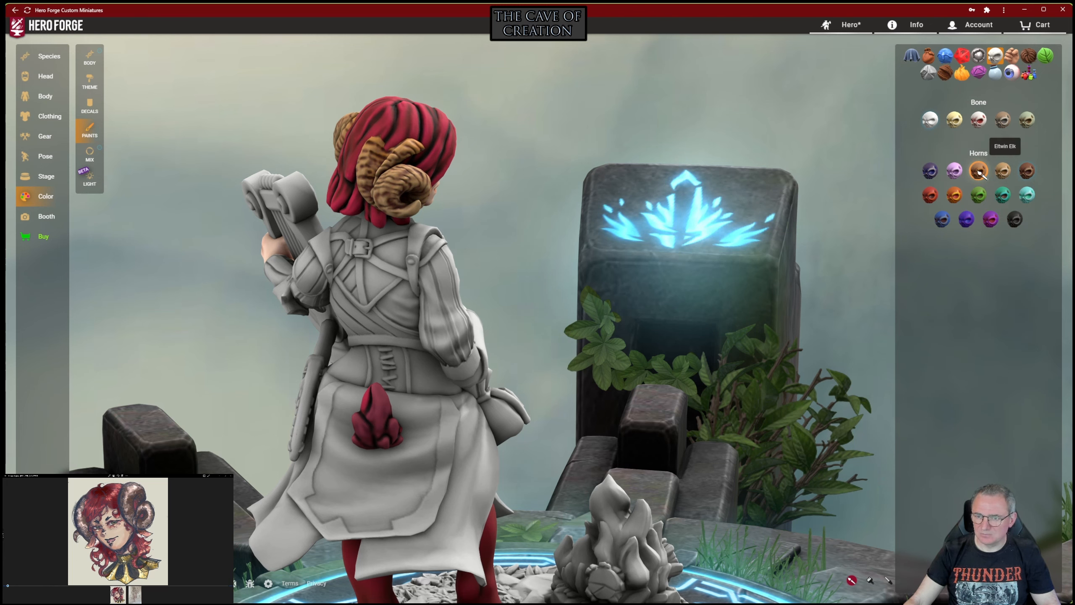
# Step: Repaint the horns with the grey-brown Bone paint and Blackhorn, comparing Dire-Goat Brown, Elfwin Elk and Madstone Mammoth
pyautogui.click(1004, 120)
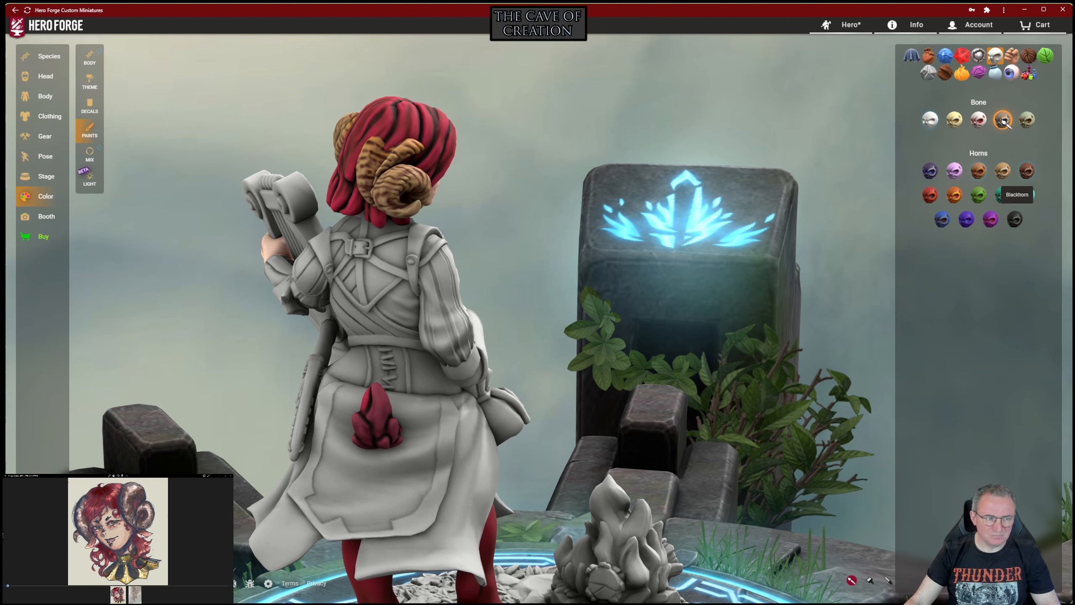
pyautogui.click(1015, 219)
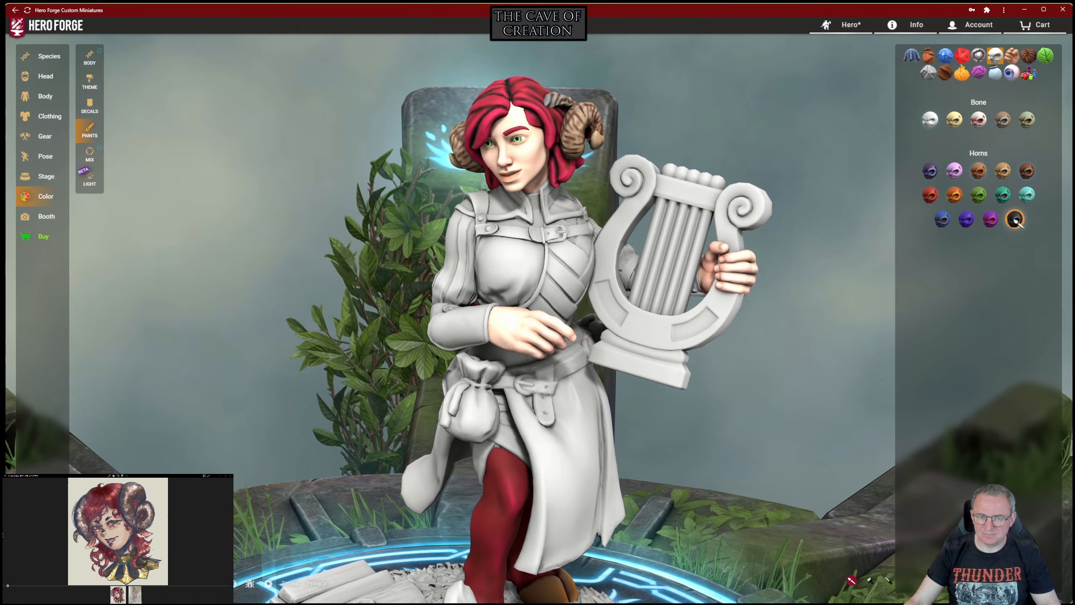
pyautogui.click(1027, 170)
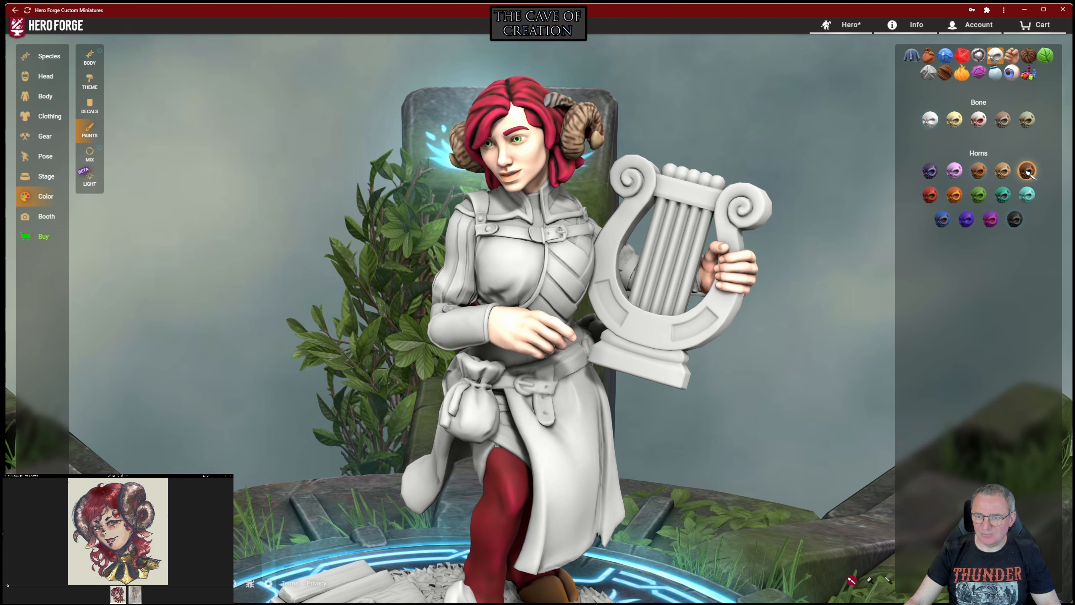
pyautogui.click(1003, 170)
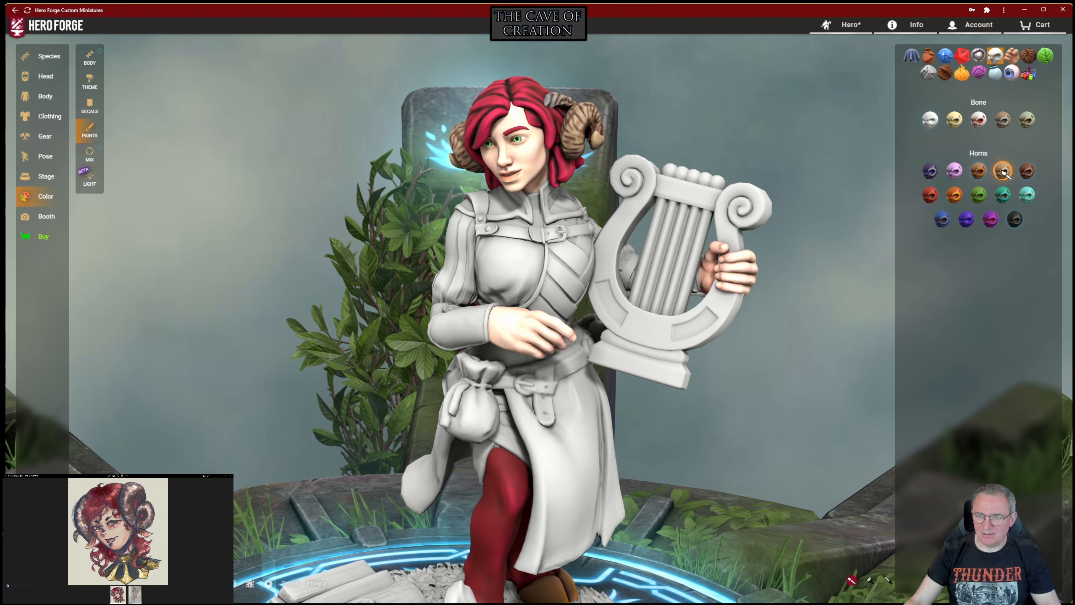
pyautogui.click(978, 173)
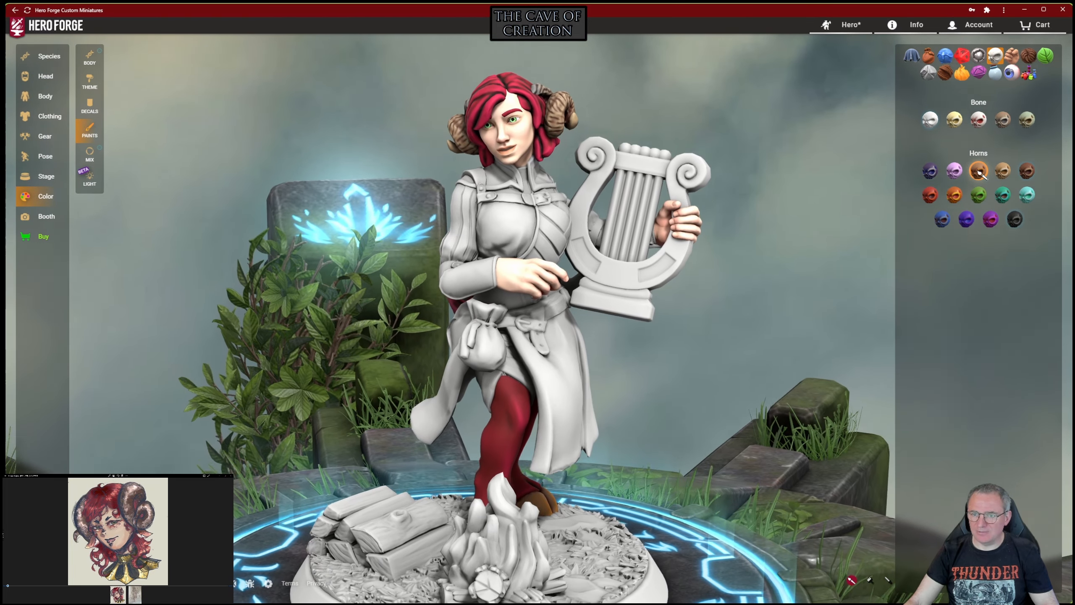
# Step: Paint the collar trim in the gold Natural metal, and the collar and wrapped chest panel in the black Dark metal
pyautogui.click(911, 55)
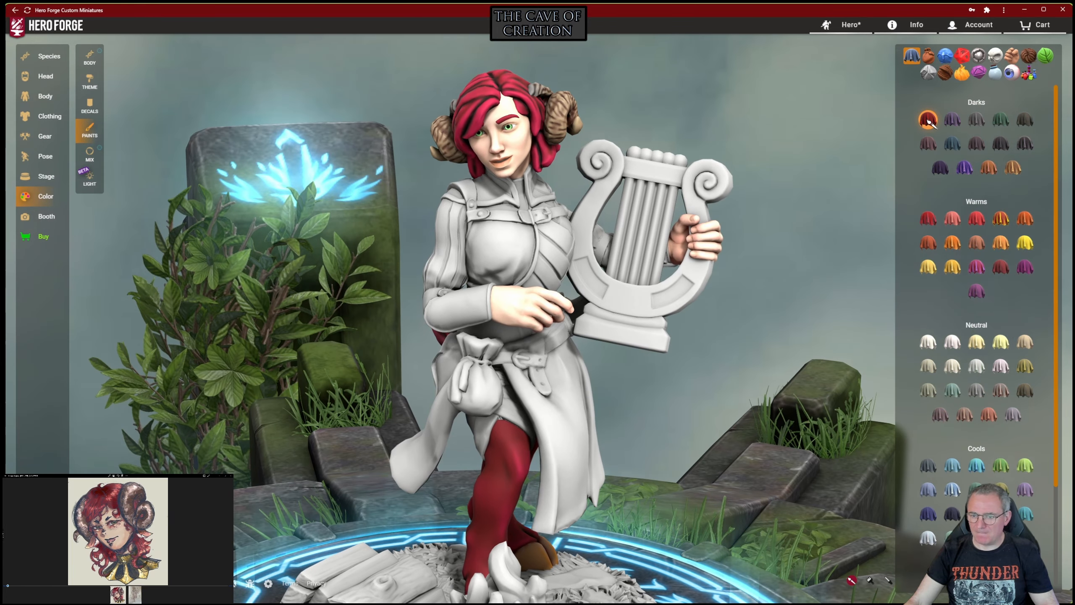
pyautogui.click(978, 55)
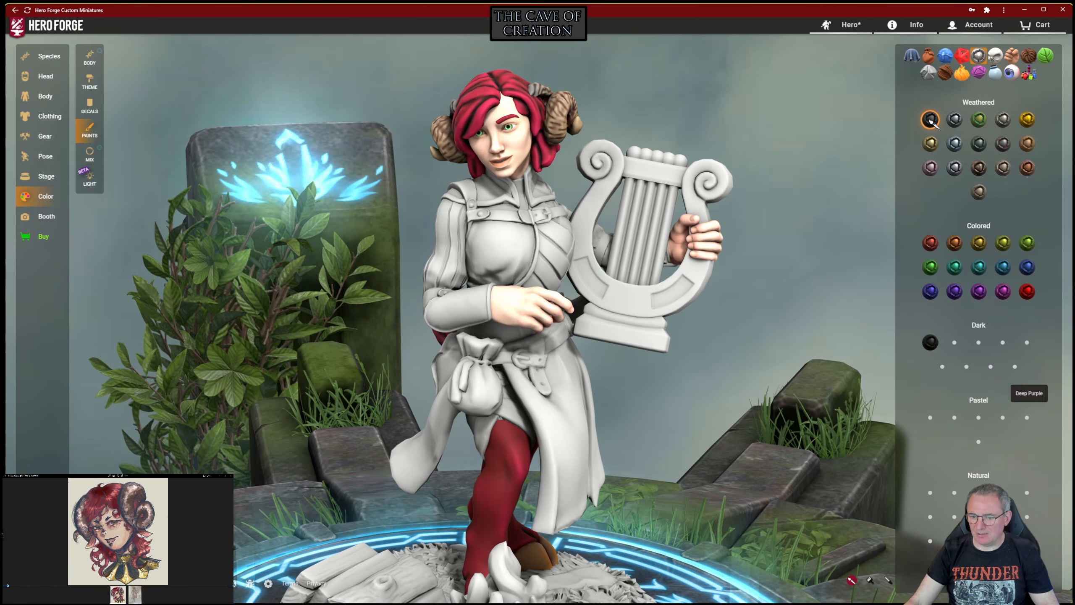
pyautogui.click(1027, 517)
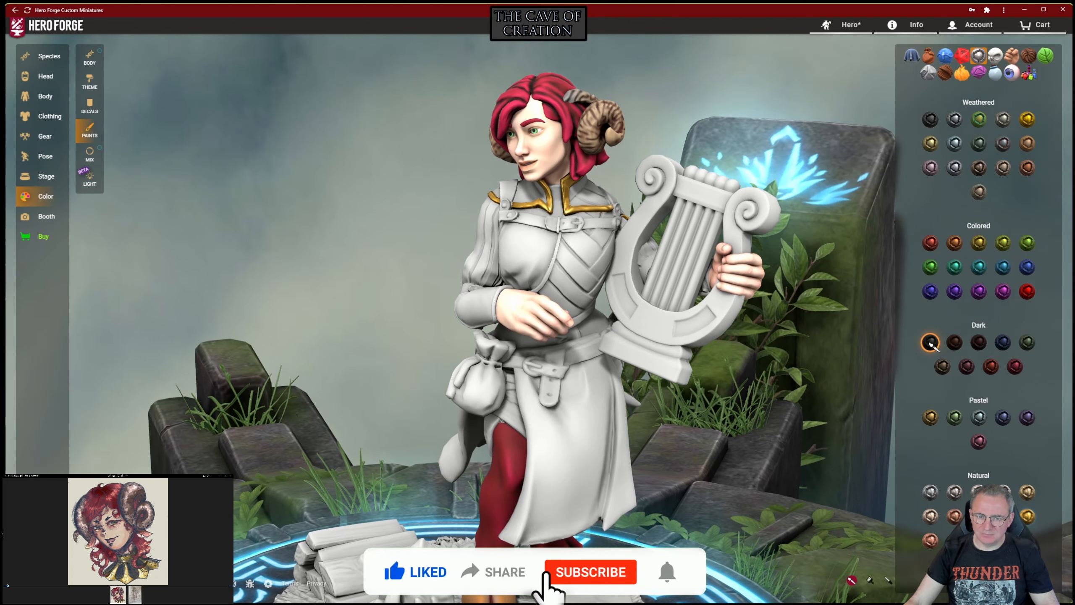
pyautogui.click(930, 342)
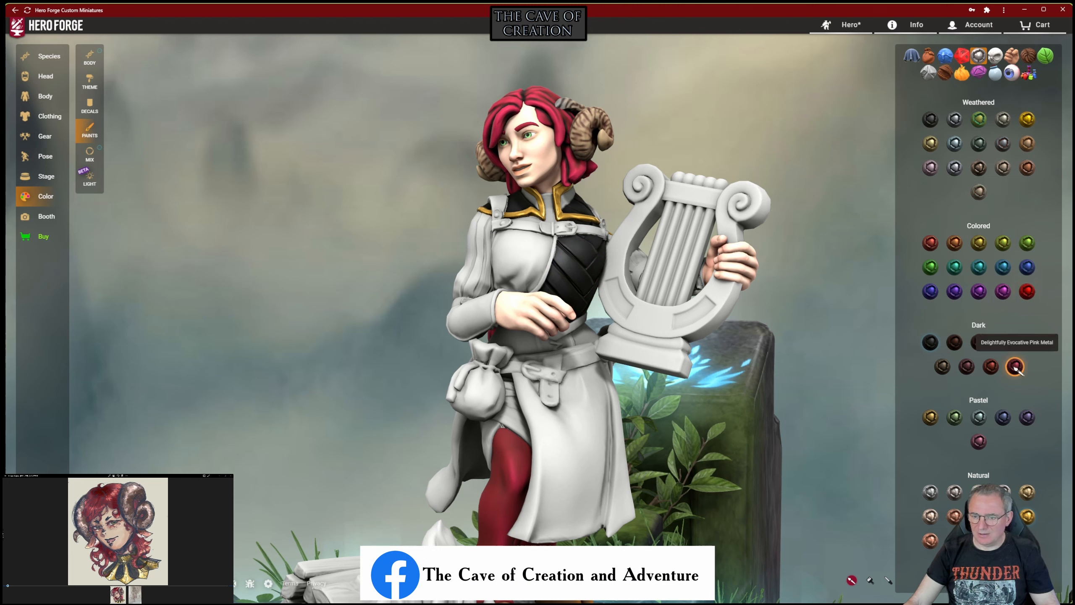
# Step: Paint the waist corset in dark red Dyed leather and its vertical seam bands in yellow Dyed leather
pyautogui.click(990, 367)
pyautogui.click(928, 56)
pyautogui.click(930, 244)
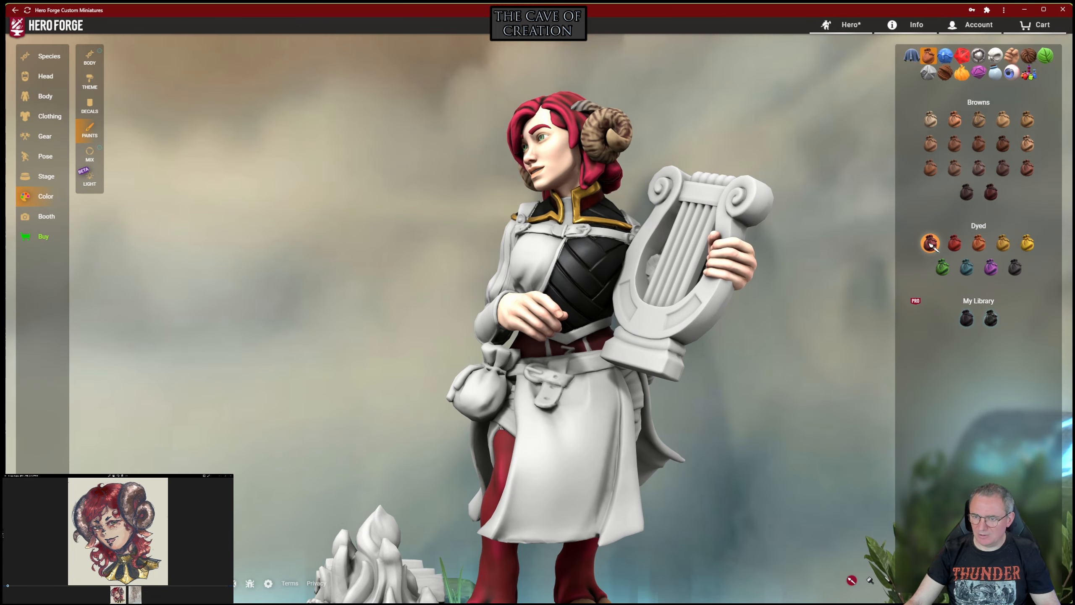
pyautogui.click(1027, 244)
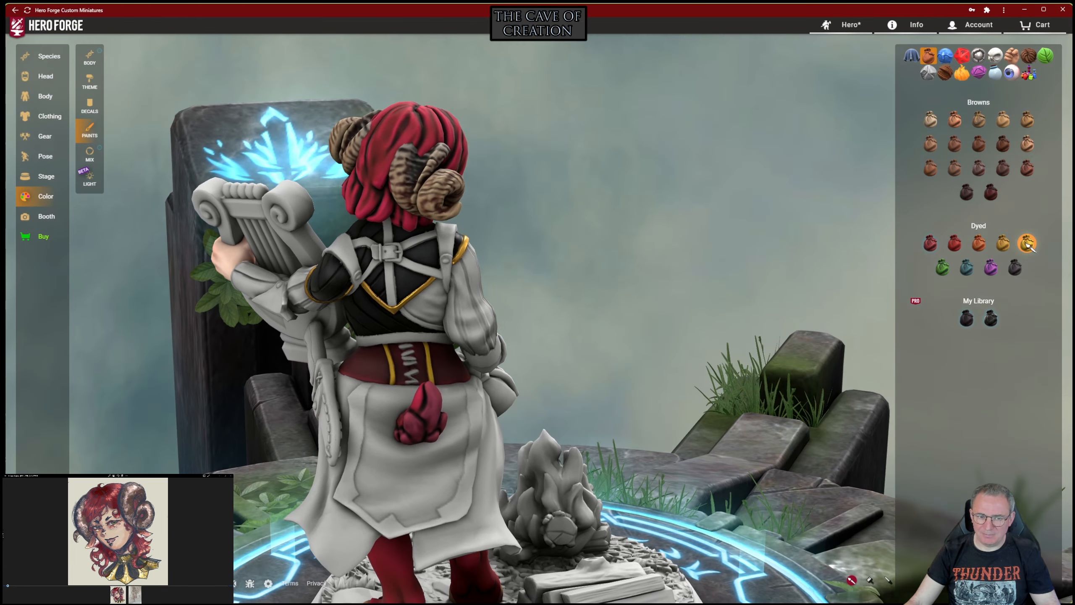
# Step: Paint the lacing on the back of the corset with a near-black cloth shade from the Darks
pyautogui.click(911, 55)
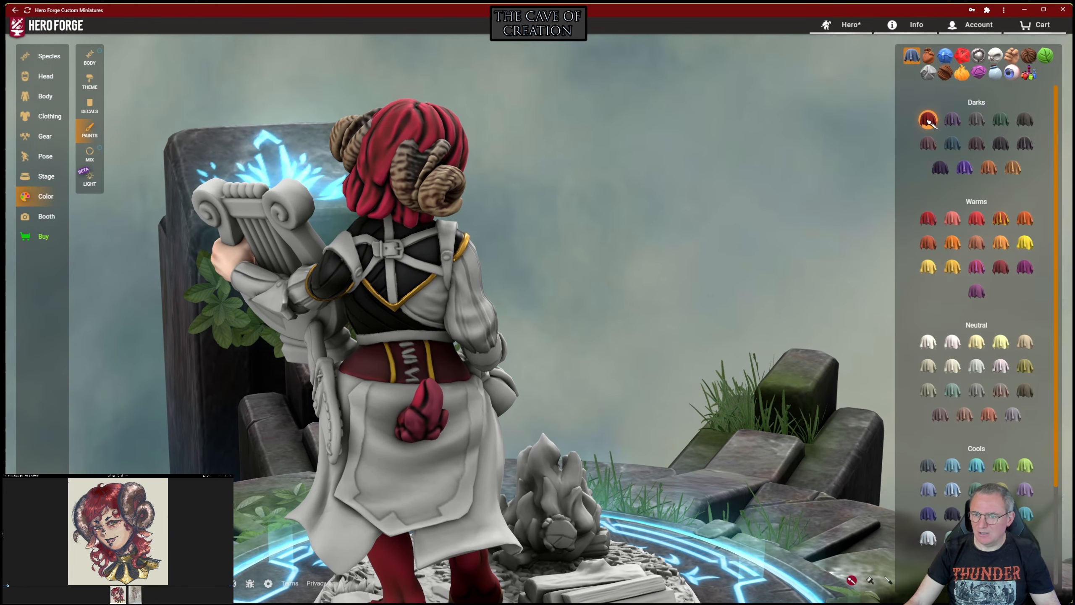
pyautogui.click(1024, 144)
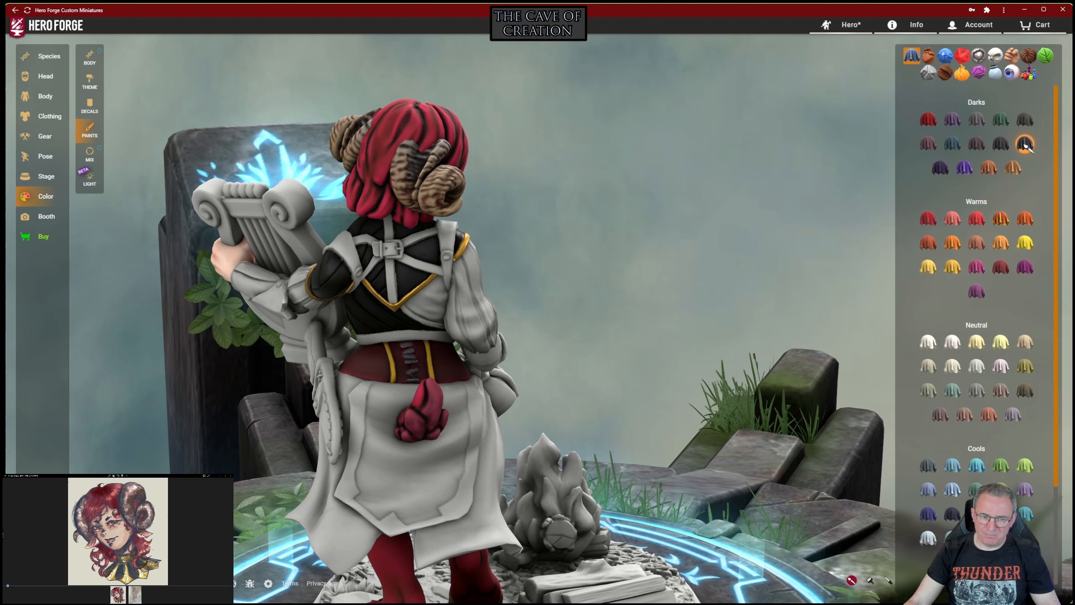
pyautogui.click(1001, 144)
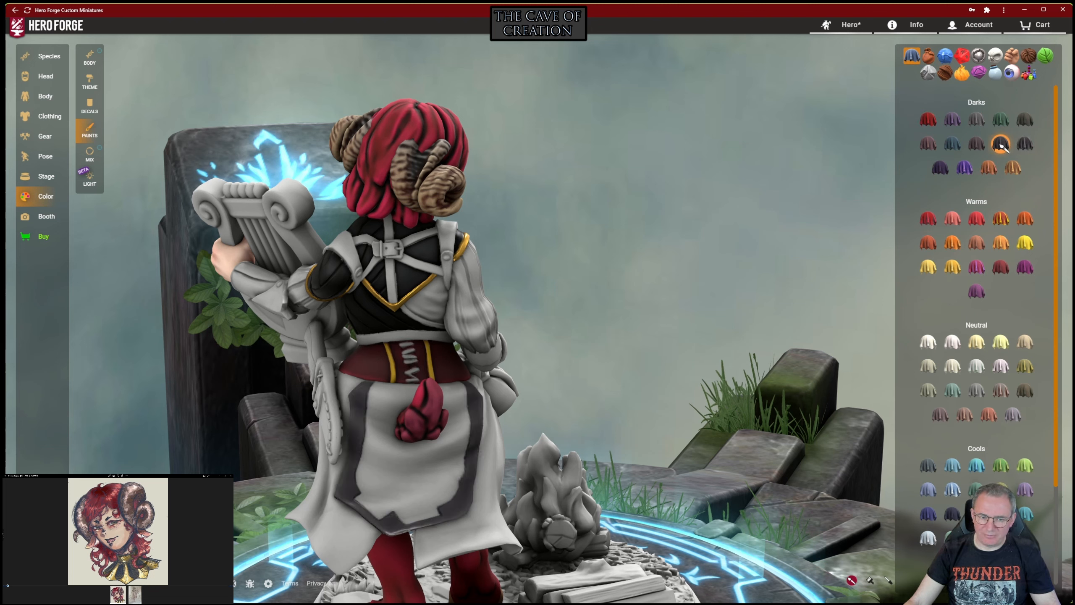
# Step: Paint the long coat skirt and the plain chest section in Hero Forge Banner Red cloth
pyautogui.moveTo(627, 322); pyautogui.dragTo(381, 322)
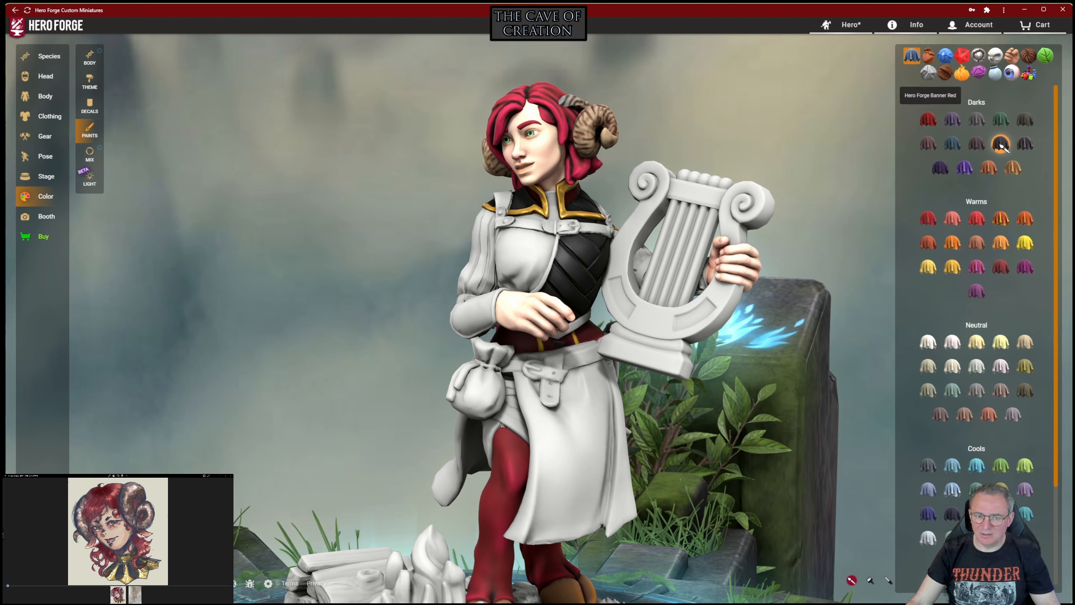
pyautogui.click(927, 120)
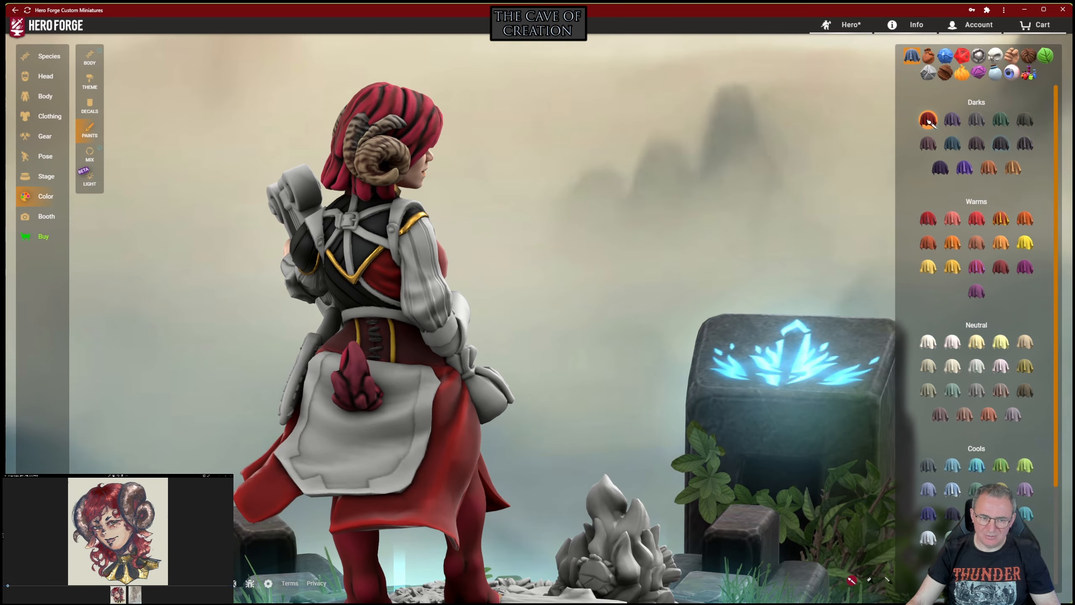
pyautogui.press('Right')
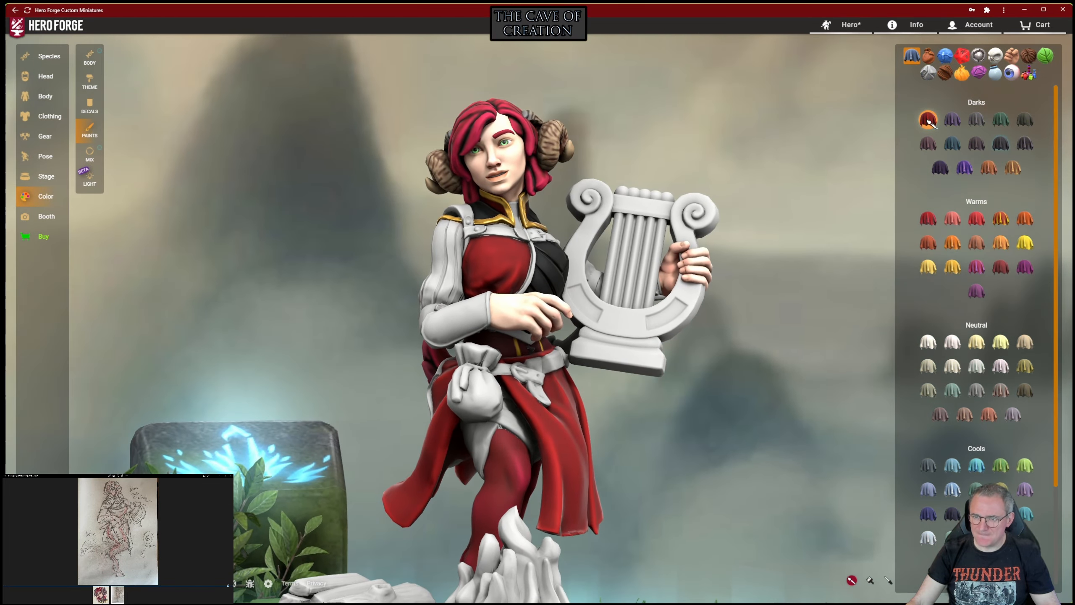
# Step: Paint the garment beneath the coat skirt in dark grey cloth and the chest panel's edge trim in the gold Natural metal
pyautogui.click(1001, 144)
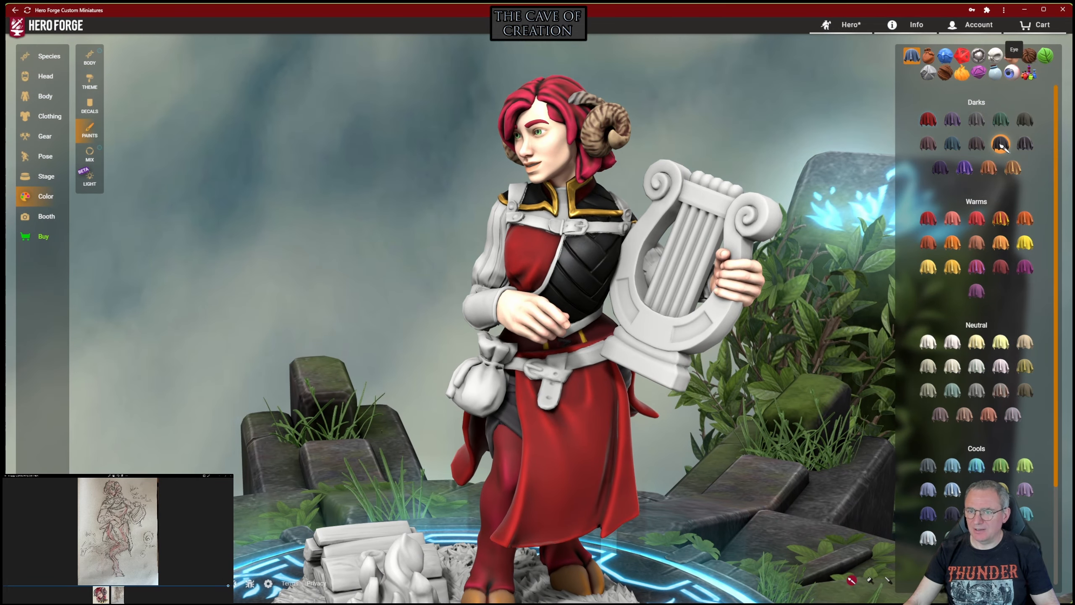
pyautogui.click(978, 55)
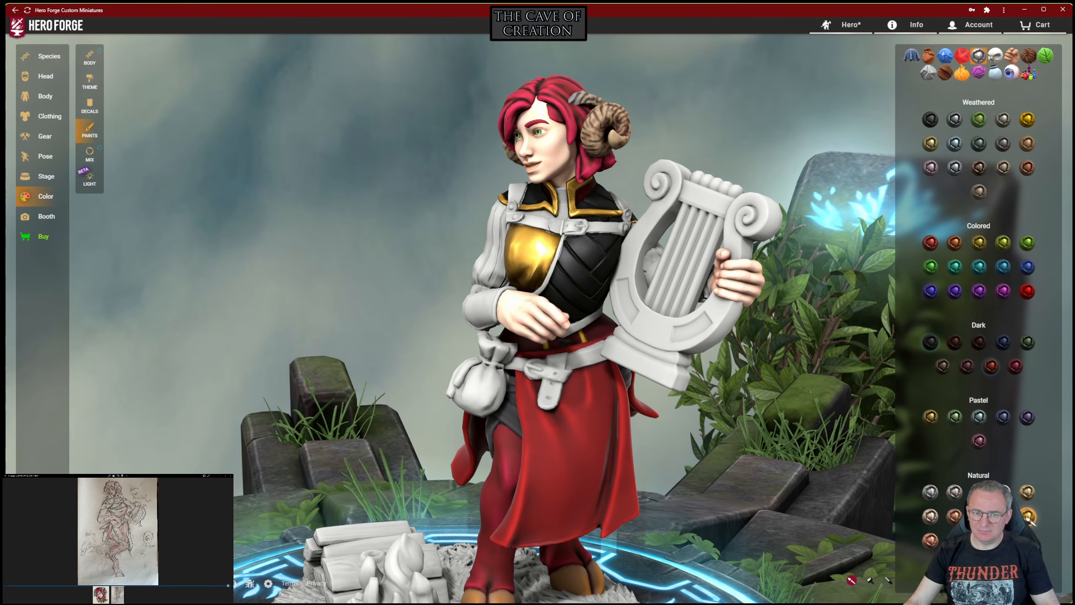
pyautogui.click(1028, 517)
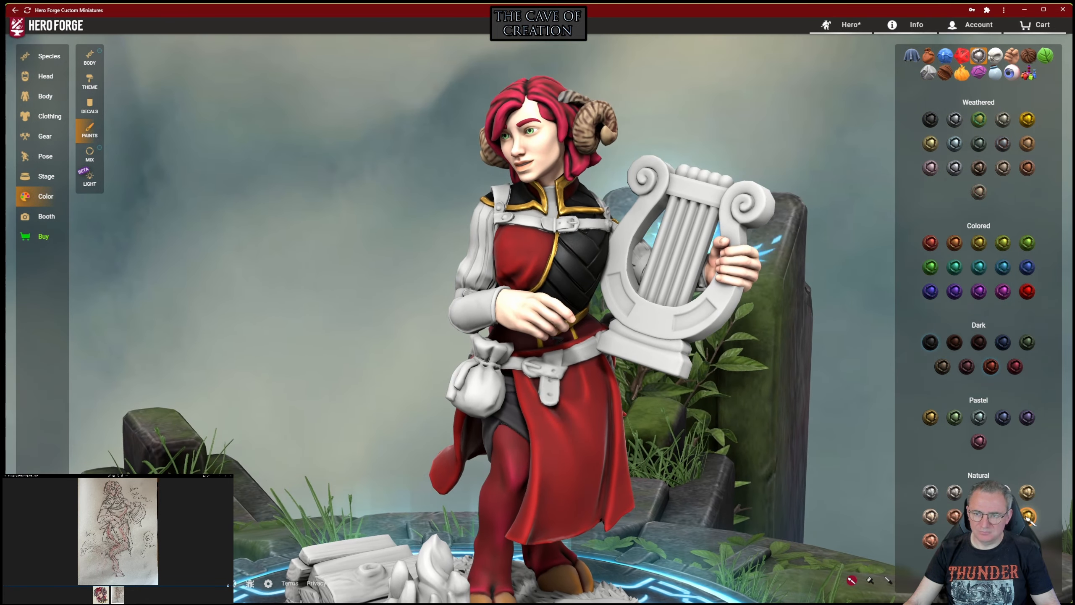
# Step: Paint the pouch, waist belt and hip sheath in Griffith Brown leather, and the pouch tie and sheathed grip in the dark My Library leather
pyautogui.click(928, 55)
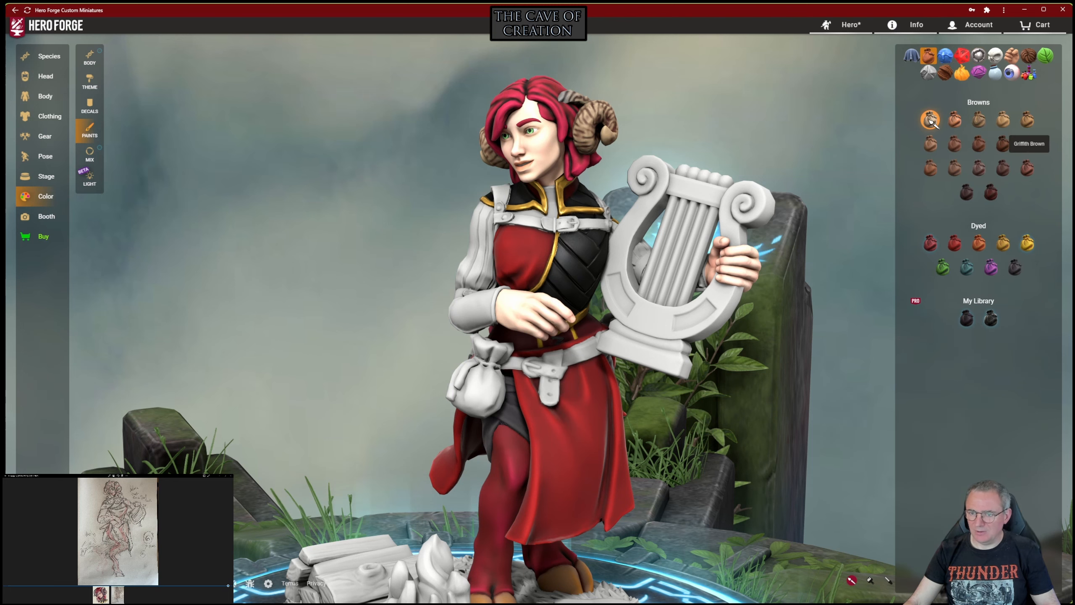
pyautogui.click(1027, 168)
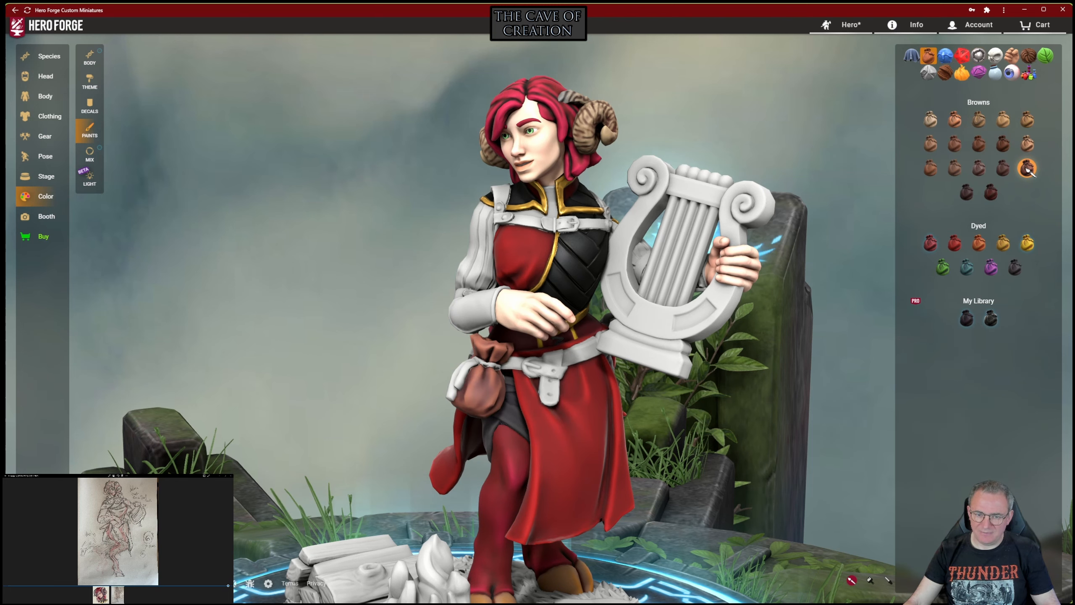
pyautogui.click(966, 319)
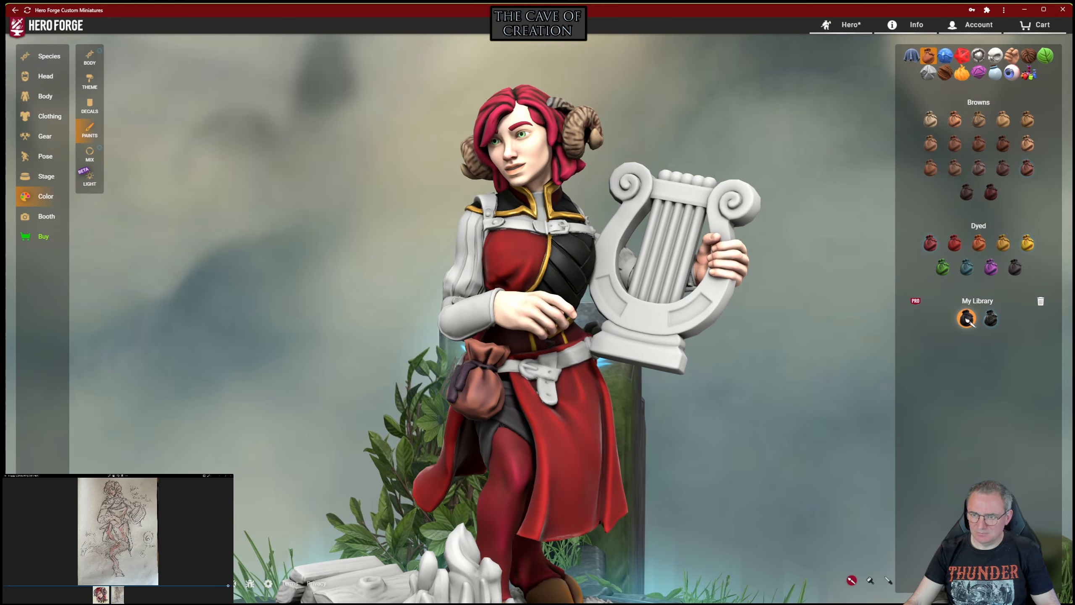
pyautogui.click(1028, 168)
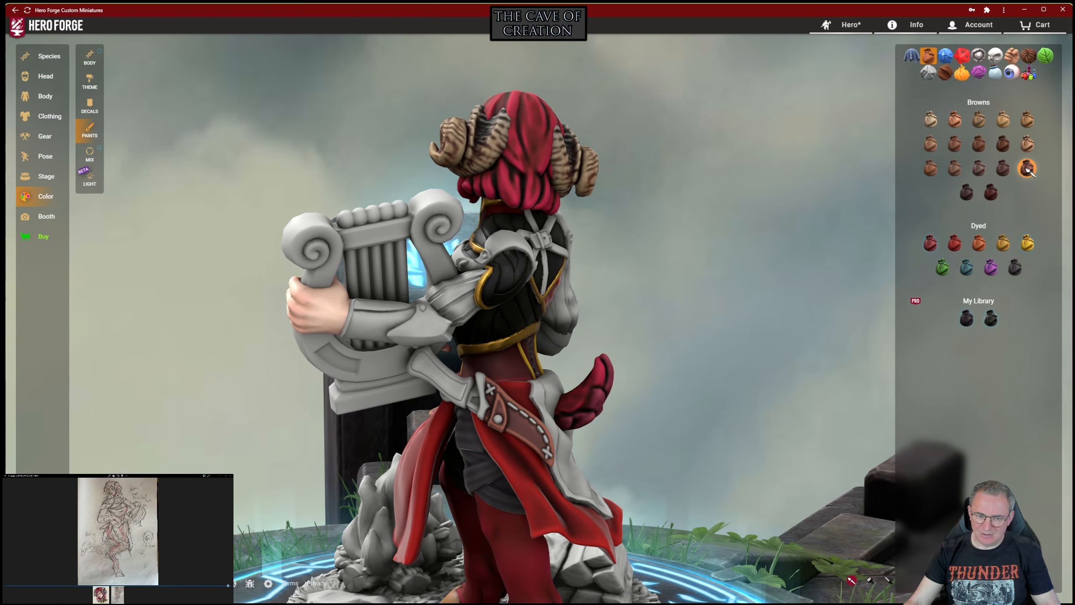
pyautogui.click(966, 318)
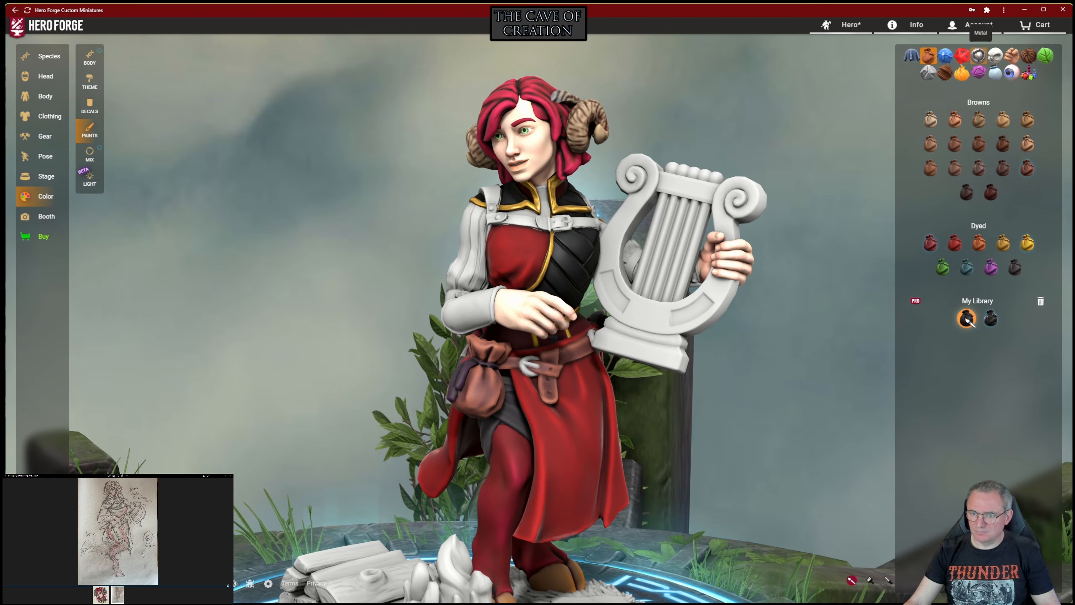
# Step: Paint the belt buckles in a silvery Weathered metal, and pick a near-black cloth shade from the Darks
pyautogui.click(978, 55)
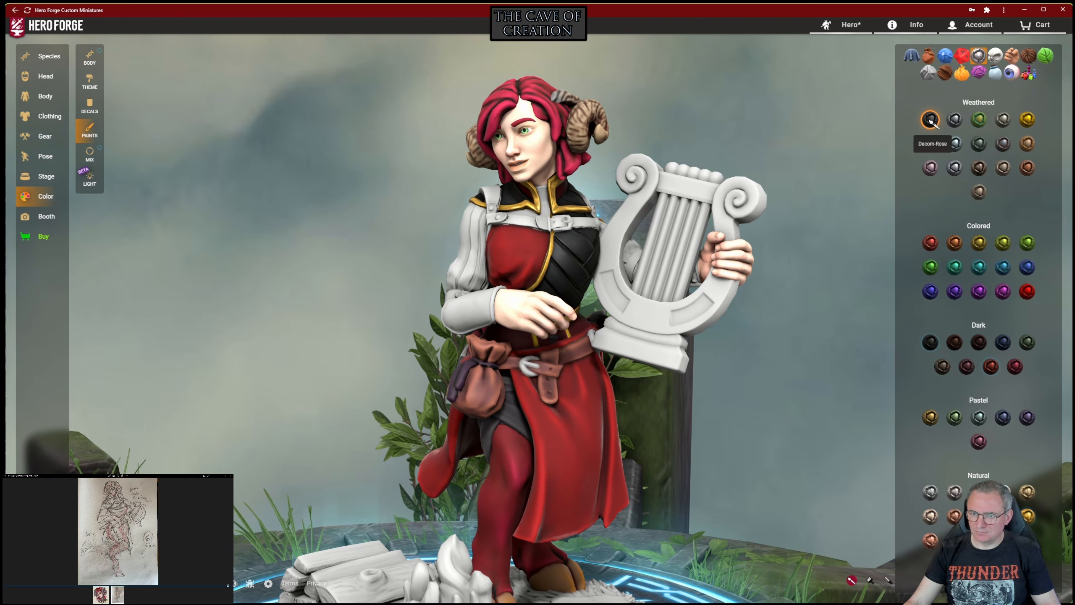
pyautogui.click(955, 119)
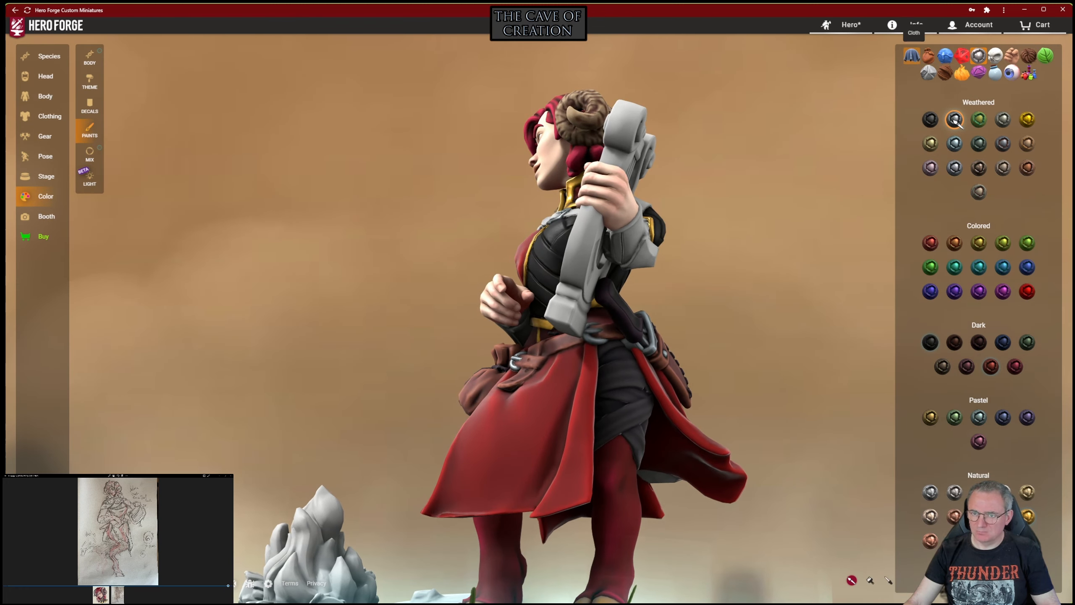
pyautogui.click(912, 56)
pyautogui.click(1001, 145)
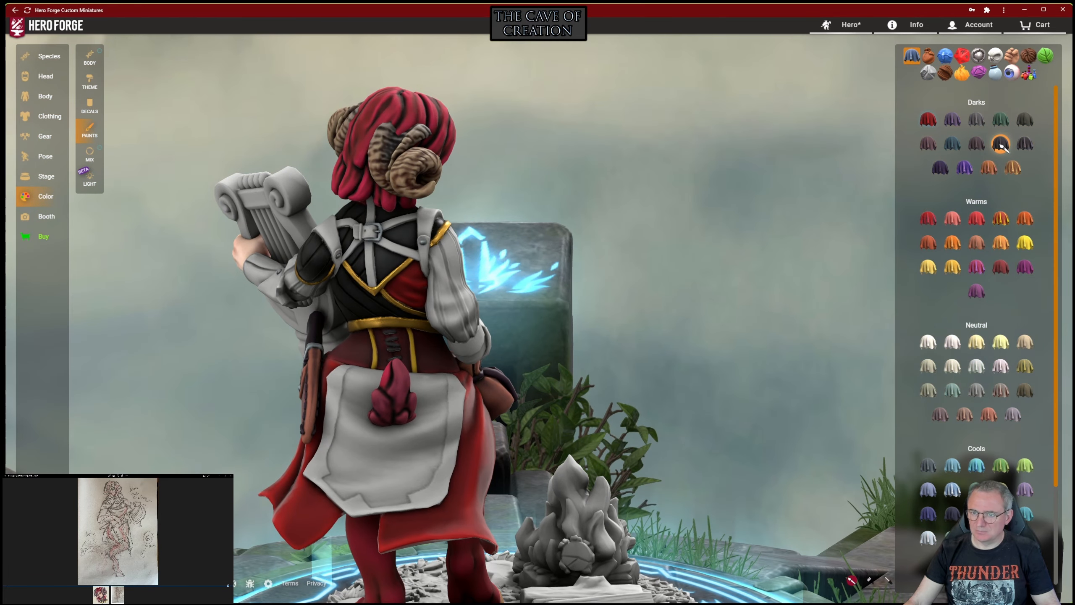
# Step: Paint the rear flap's edge trim in the gold Natural metal and its inner panel in the blackish Dark metal
pyautogui.click(978, 55)
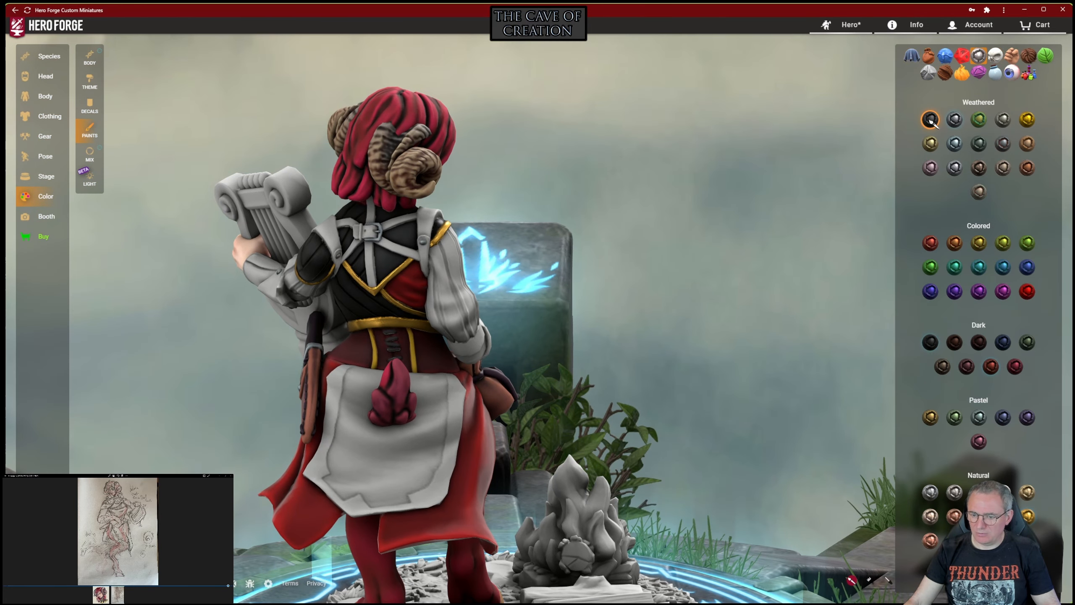
pyautogui.click(1028, 517)
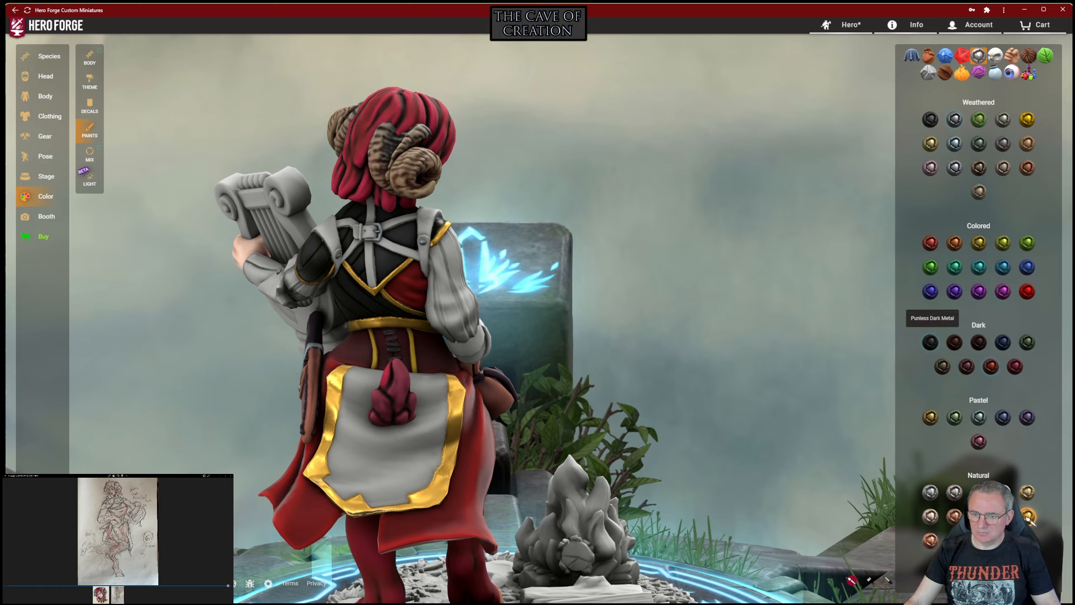
pyautogui.click(930, 343)
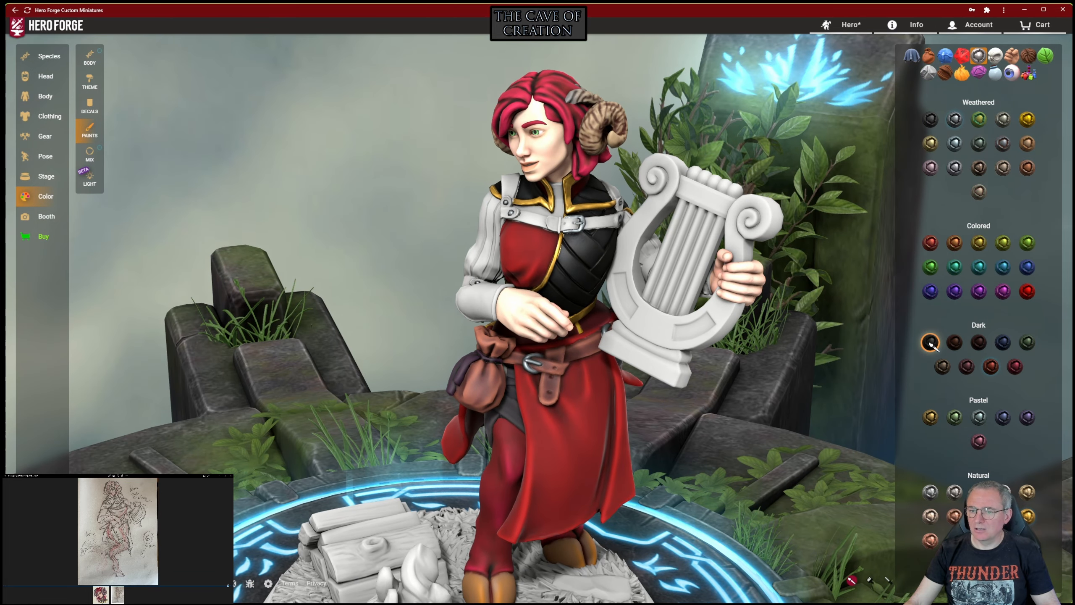
# Step: Paint the chest section above the strap in dark red Darks cloth and the chest harness straps in Griffith Brown leather
pyautogui.click(911, 55)
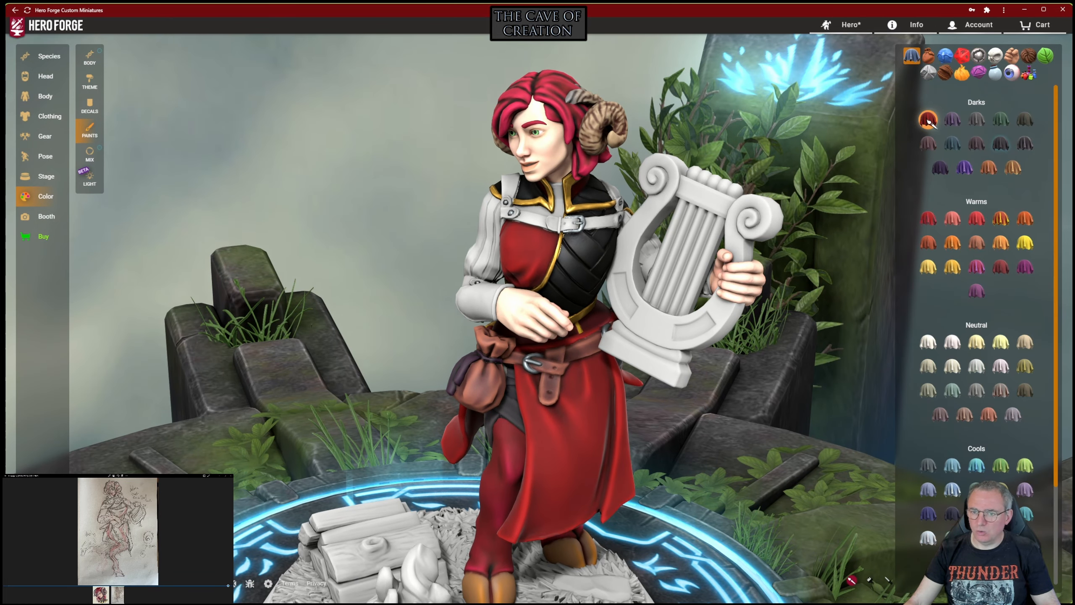
pyautogui.click(928, 120)
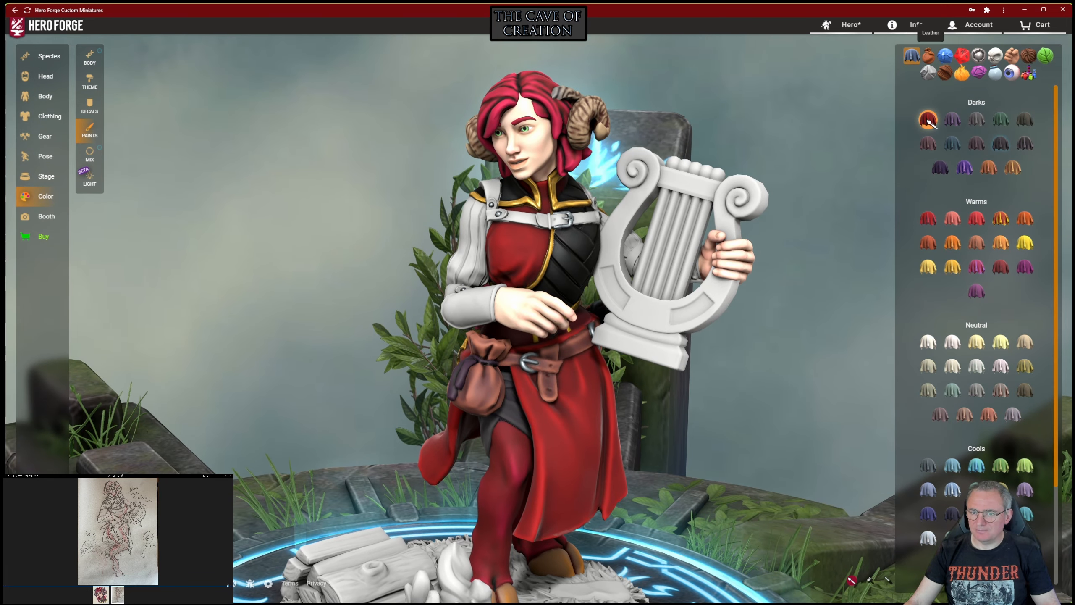
pyautogui.click(928, 55)
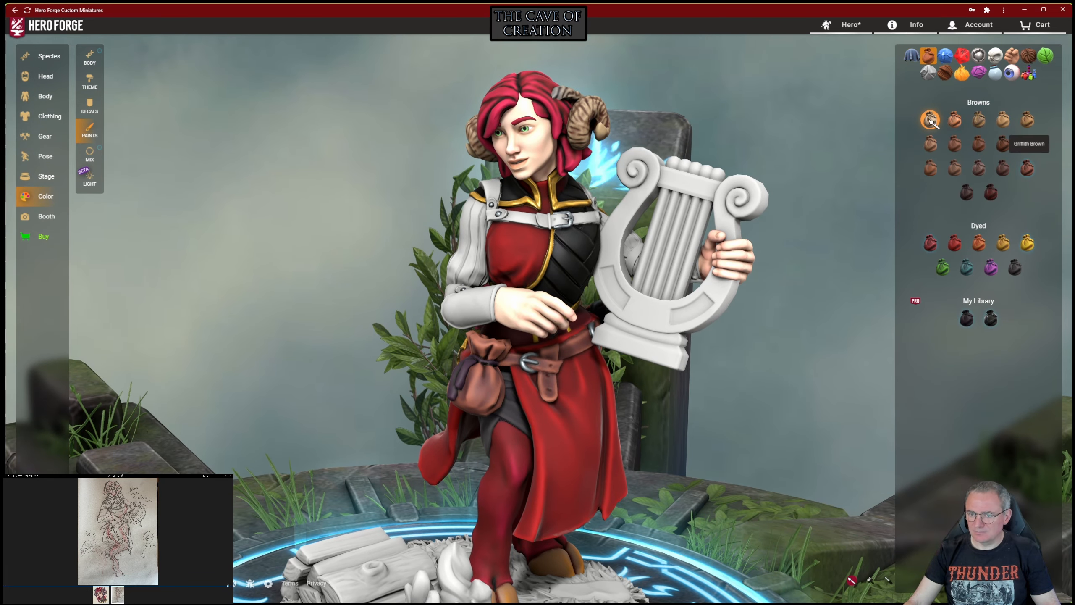
pyautogui.click(1028, 168)
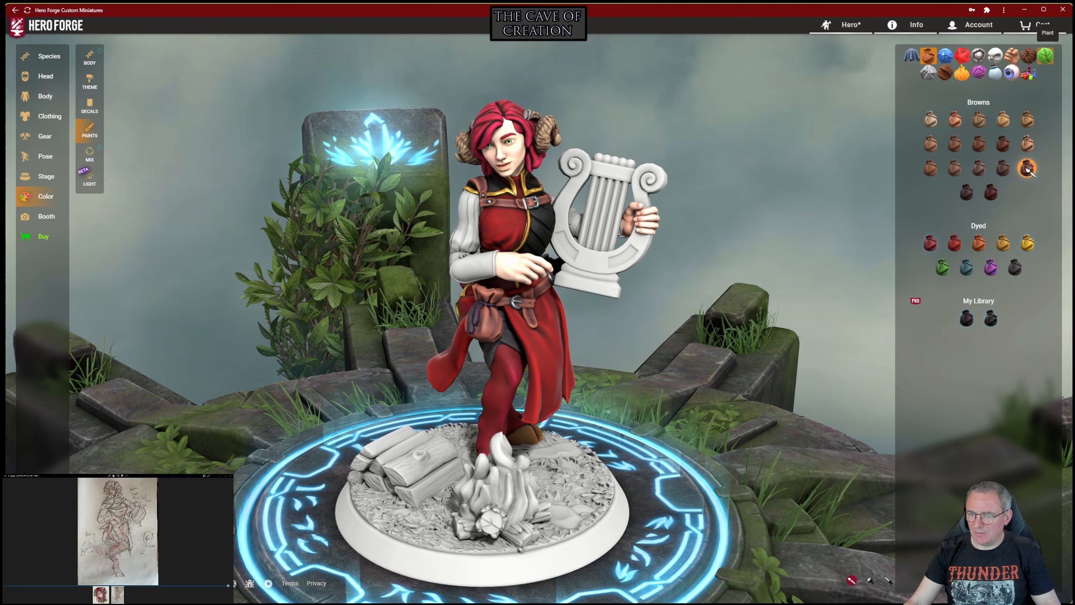
# Step: Paint the flat rocks on the miniature's base in the Cobble Brown rough stone
pyautogui.click(1045, 56)
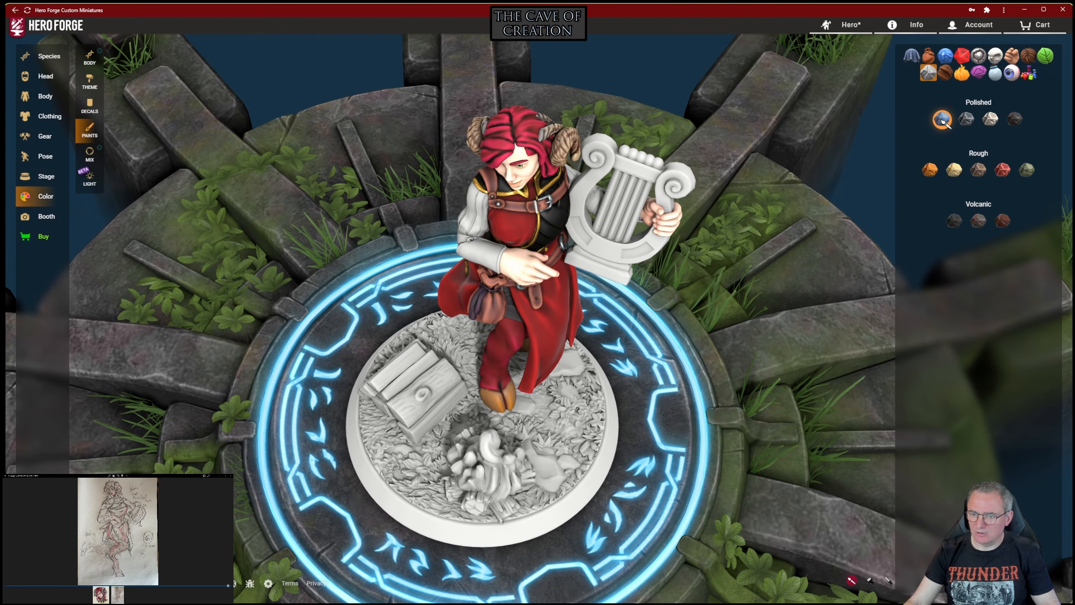
pyautogui.click(1003, 221)
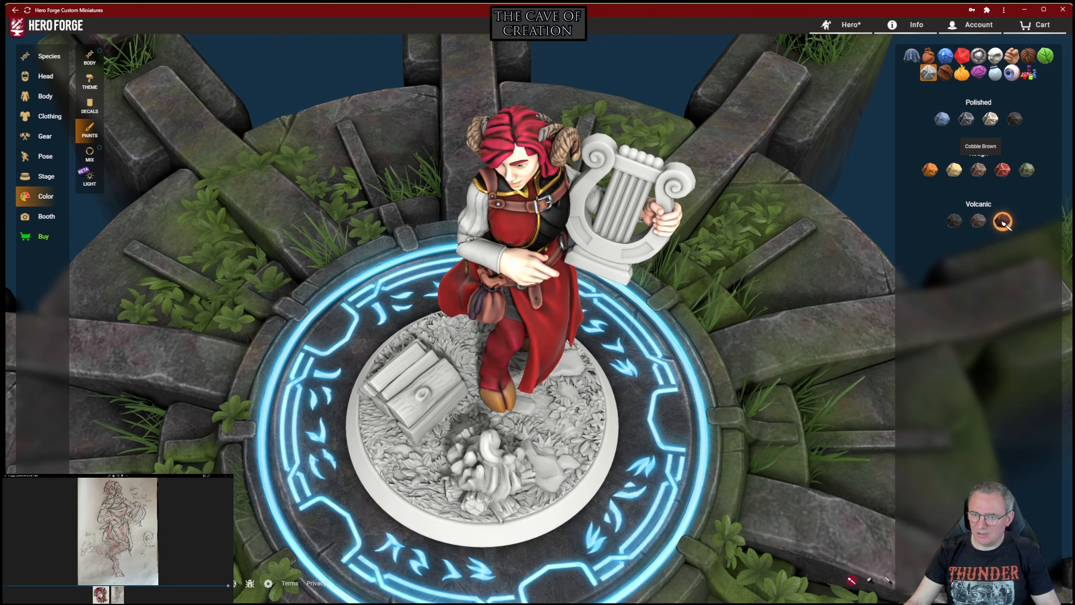
pyautogui.click(978, 170)
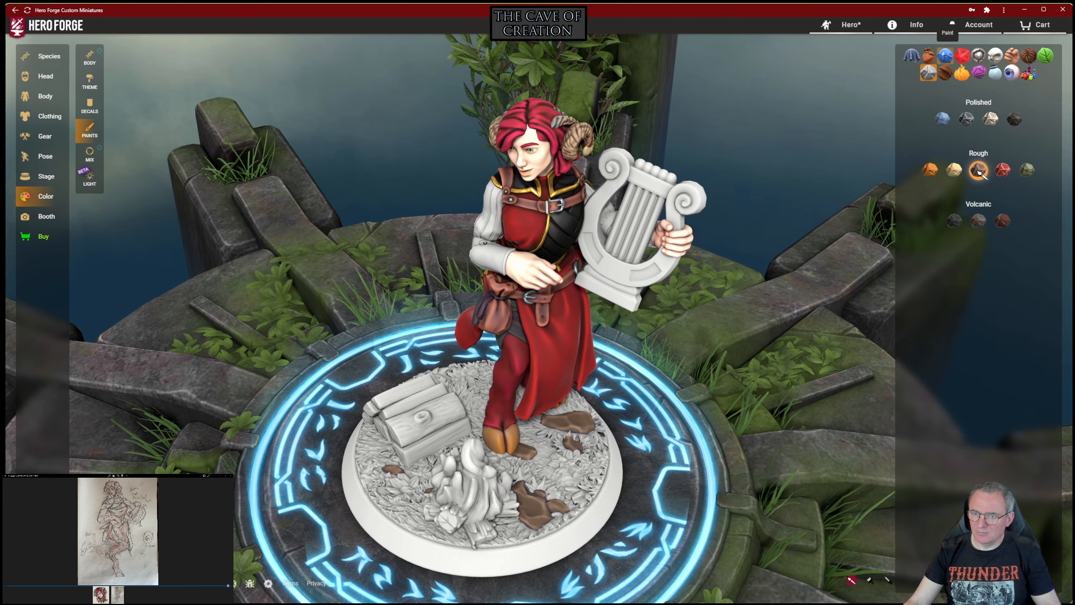
# Step: Paint the campfire logs' cut ends in Beech wood and their bark in the darkest Natural wood
pyautogui.click(945, 72)
pyautogui.click(929, 119)
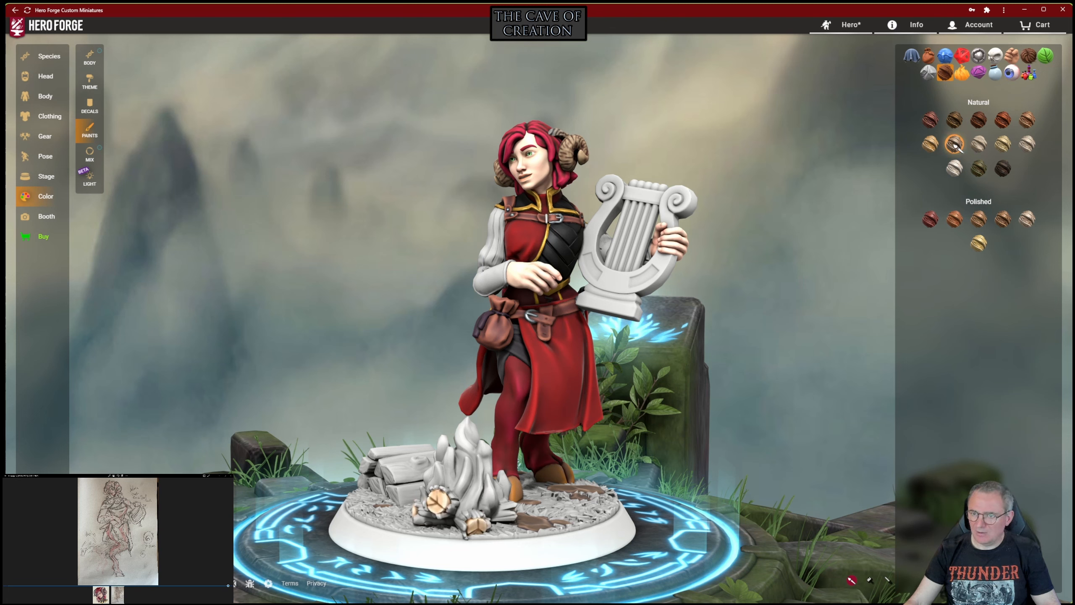
pyautogui.click(1003, 169)
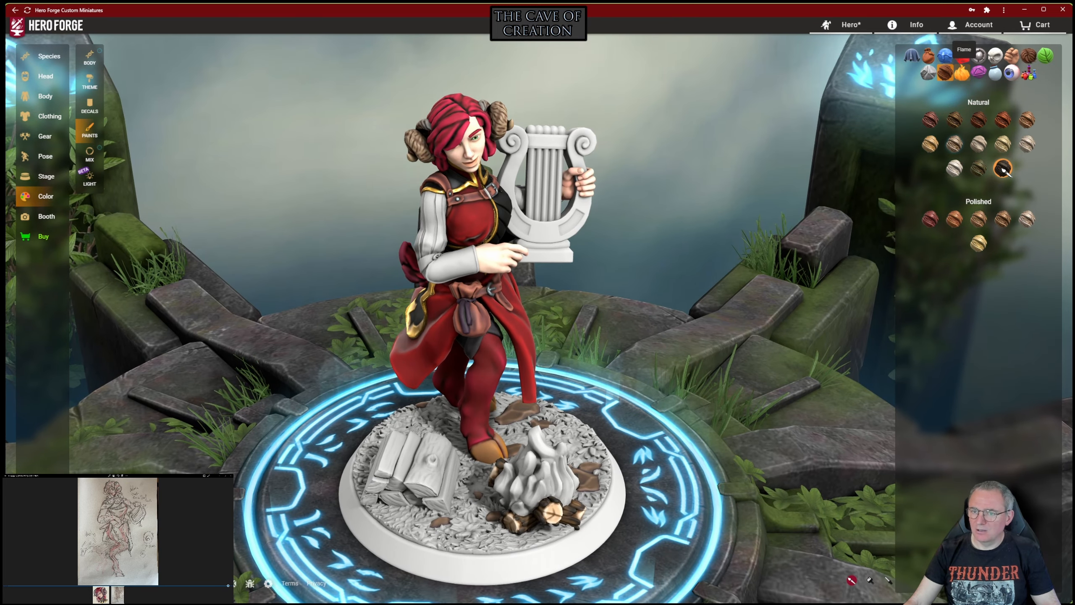
# Step: Paint the campfire flames with the orange and yellow Fire paints
pyautogui.click(961, 73)
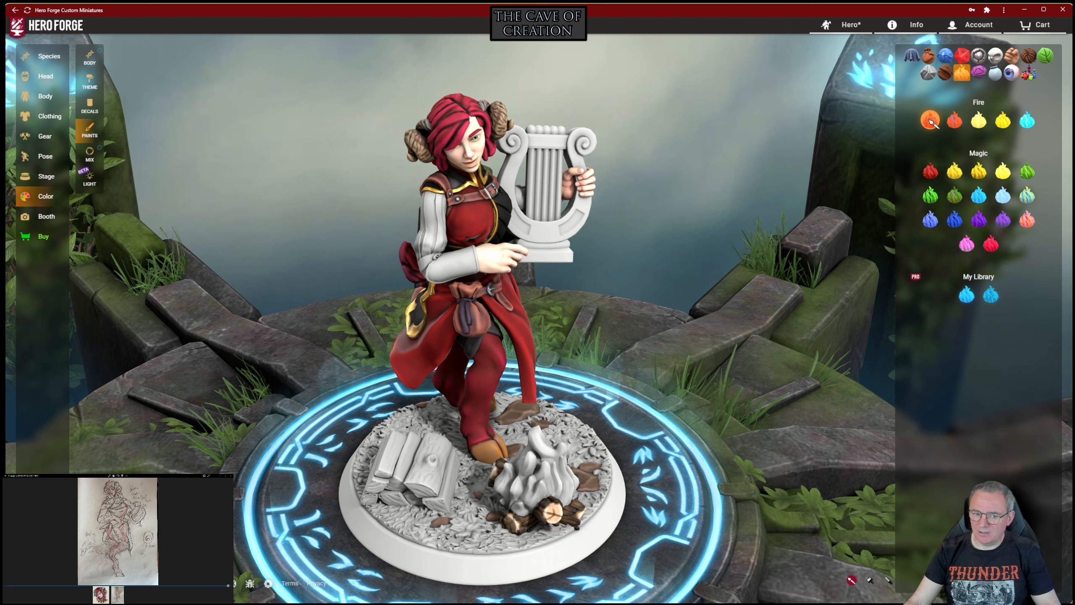
pyautogui.click(930, 122)
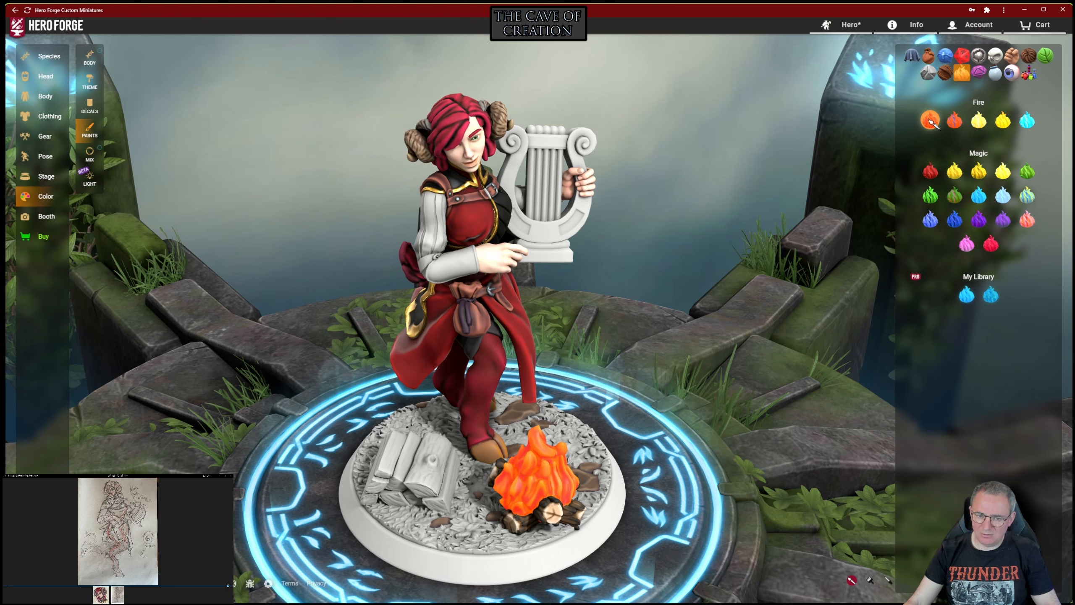
pyautogui.click(1003, 121)
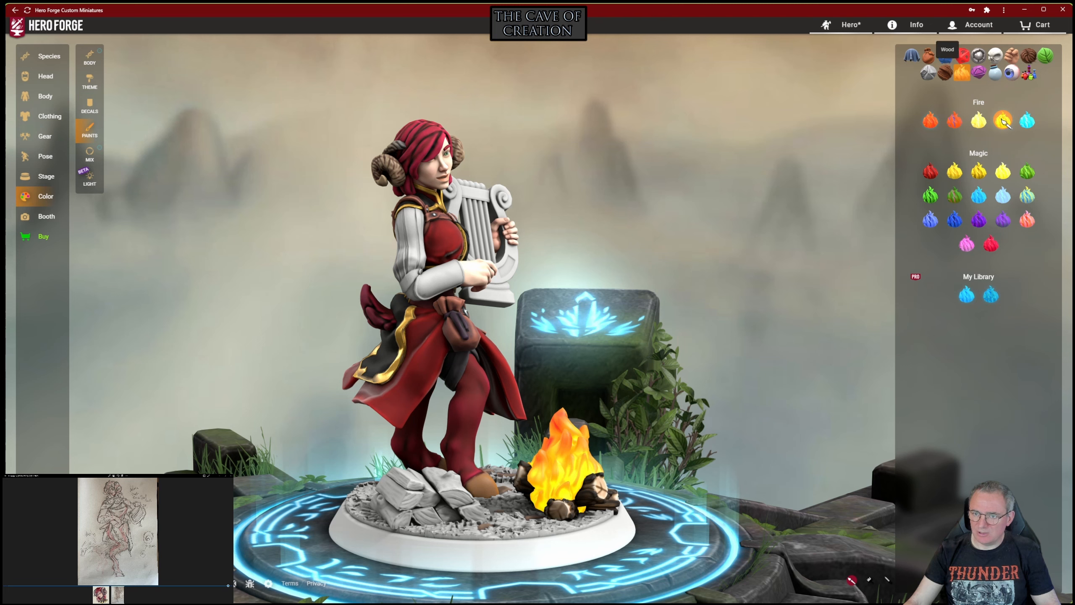
# Step: Paint the bark of the stacked firewood in the darkest Natural wood and its split faces in Beech
pyautogui.click(945, 72)
pyautogui.click(1003, 168)
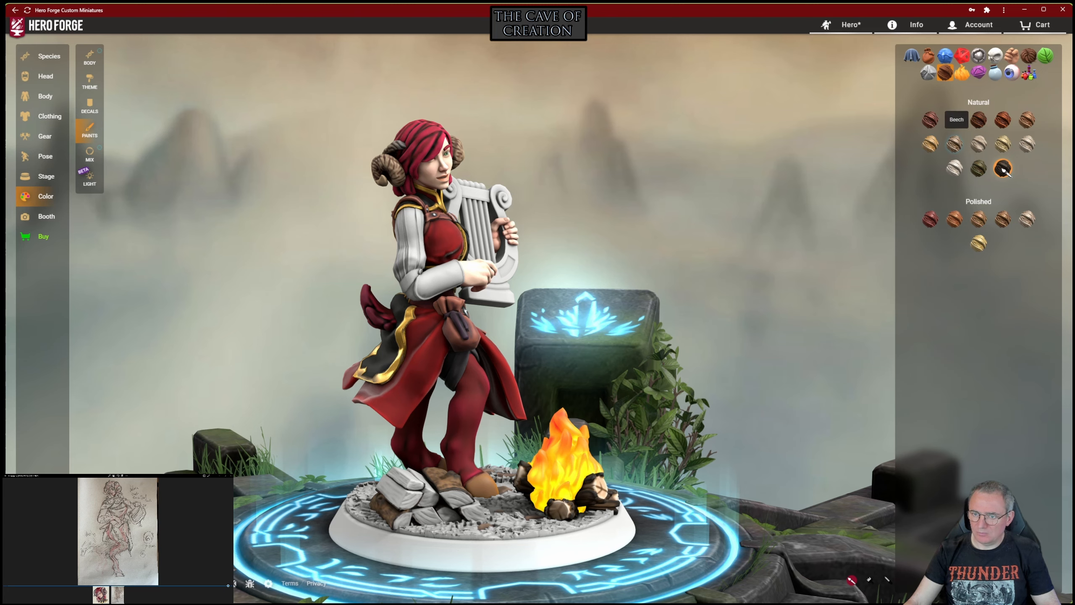
pyautogui.click(954, 144)
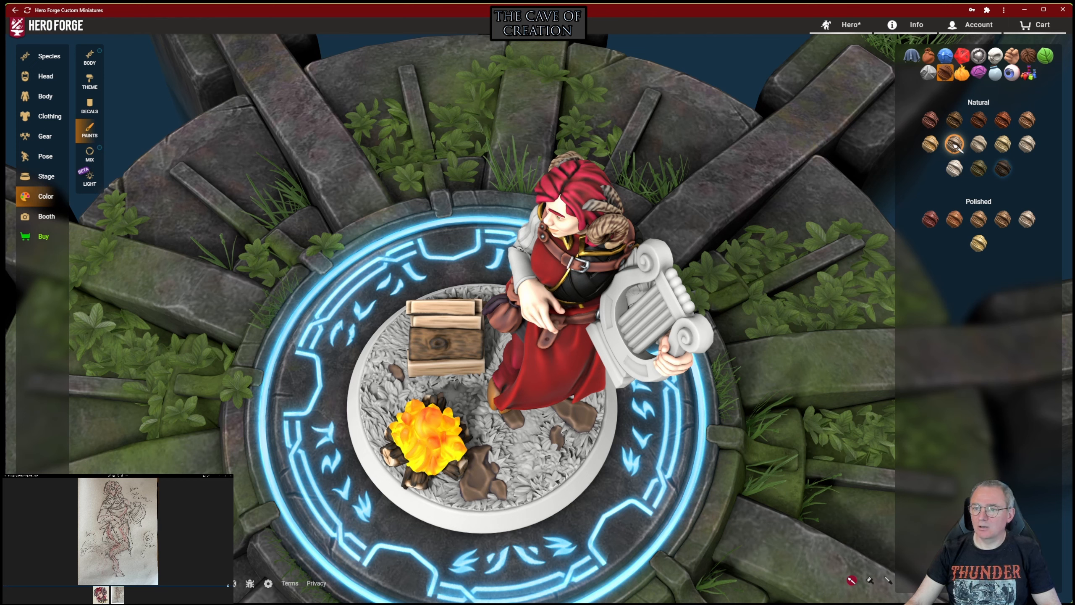
# Step: Paint the base's small plants in Evergreen, Fresh Growth and yellow-green Leaves, and the grass in green Stalks
pyautogui.click(1045, 55)
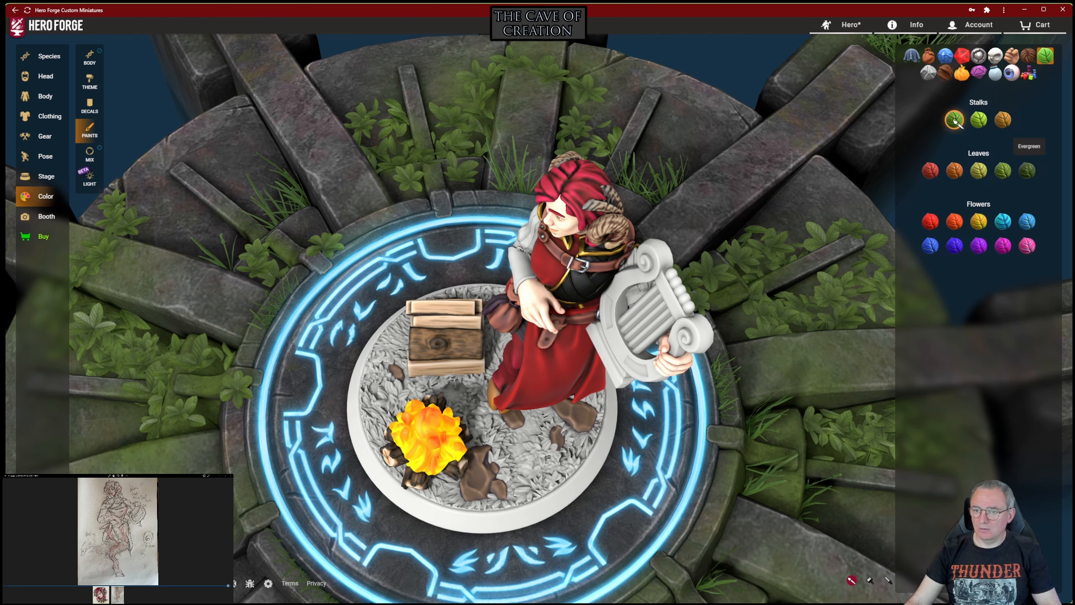
pyautogui.click(1027, 171)
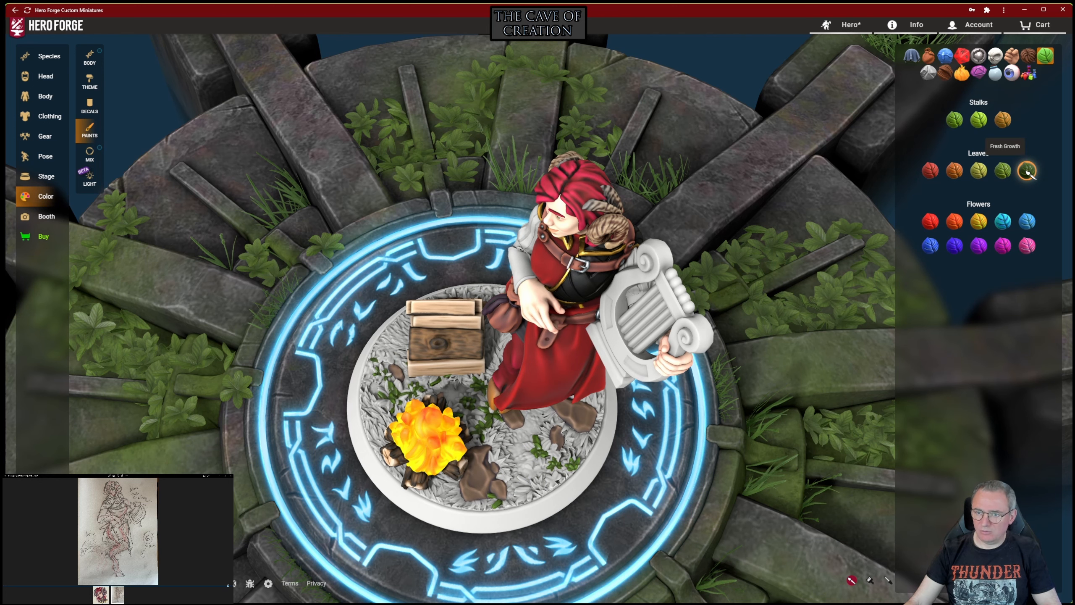
pyautogui.click(1002, 171)
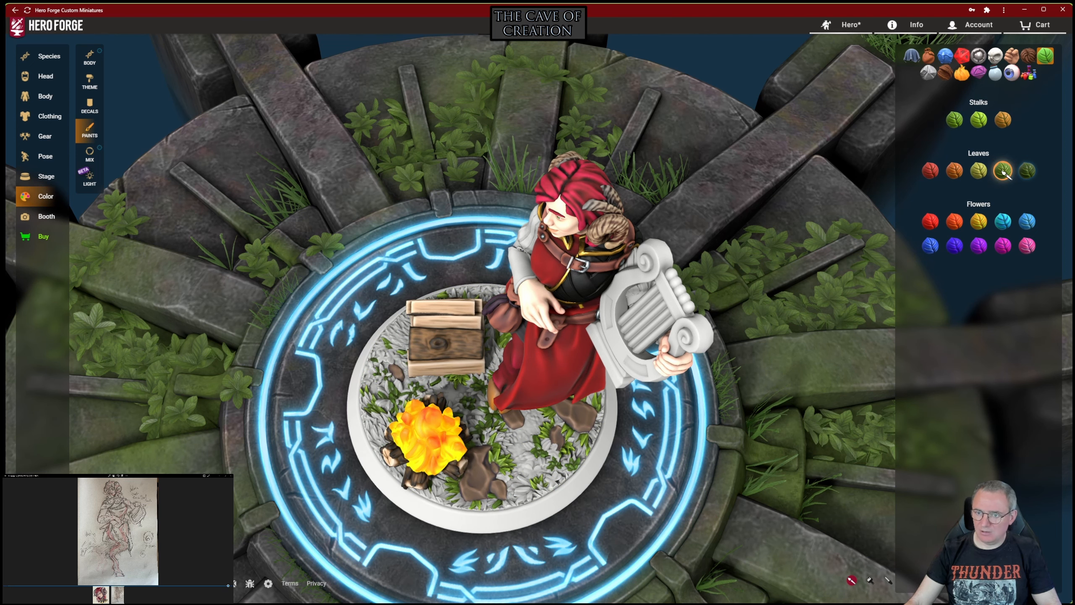
pyautogui.click(978, 171)
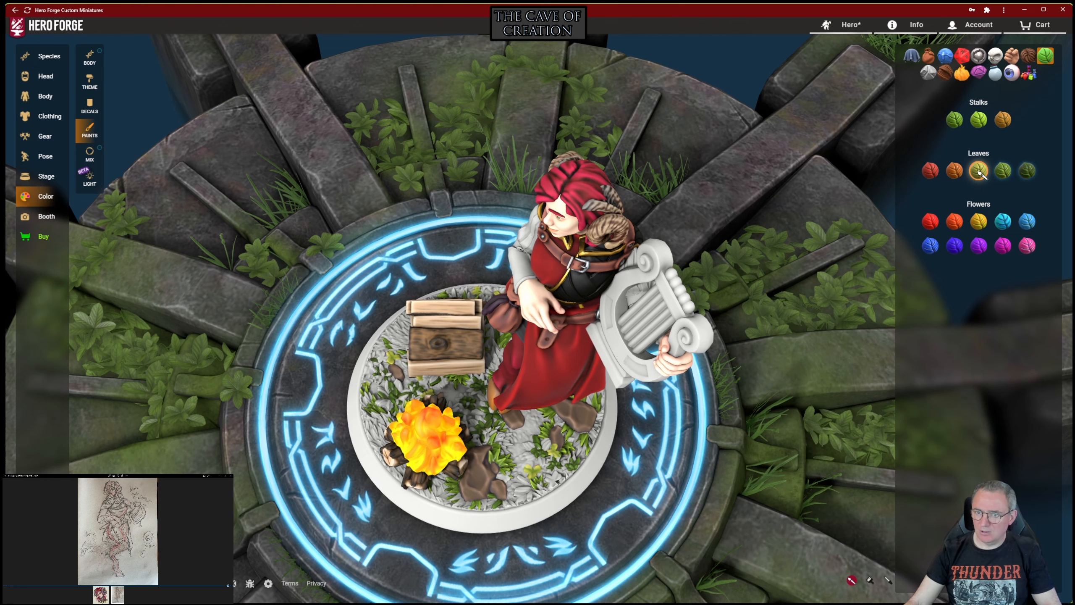
pyautogui.click(955, 119)
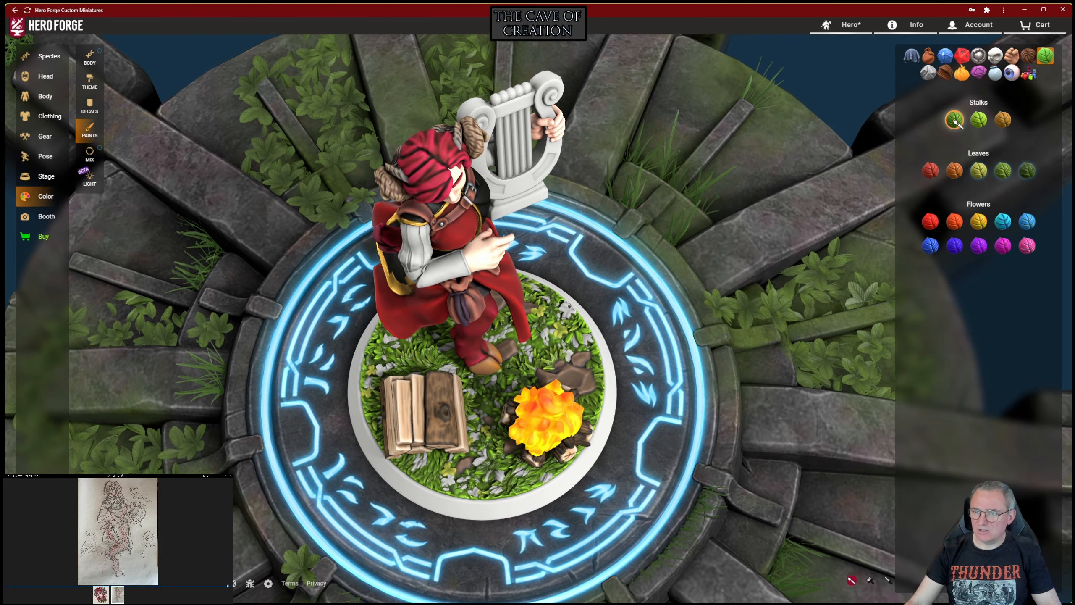
# Step: Paint the bare ground of the base in Embers volcanic stone and its remaining small stones in Cobble Brown
pyautogui.click(928, 72)
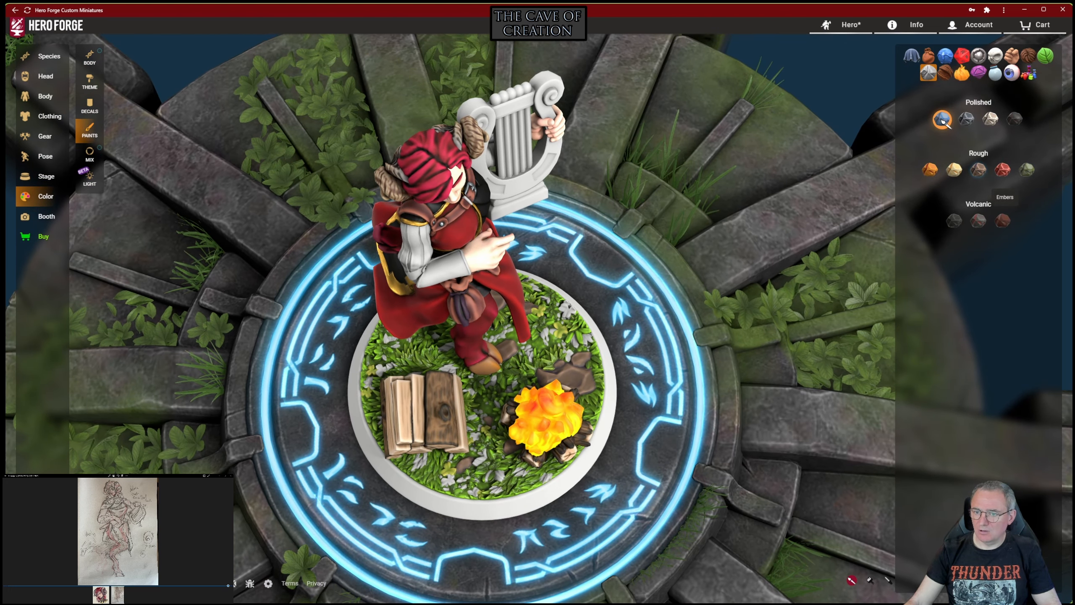
pyautogui.click(1002, 221)
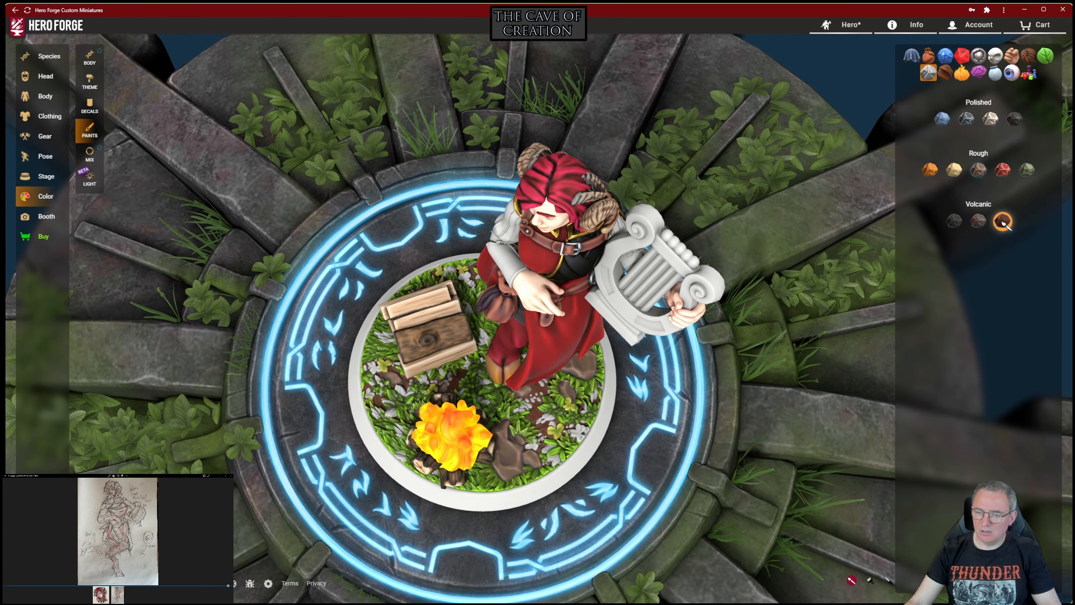
pyautogui.click(978, 170)
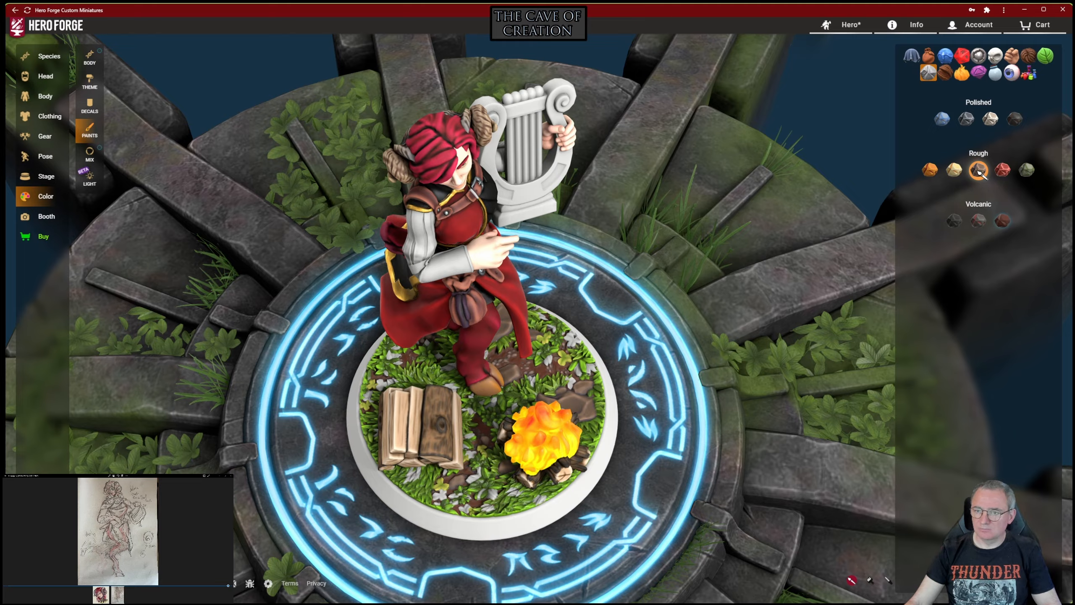
# Step: Paint the remaining unpainted leaf clusters on the base in the yellow-green Leaves color
pyautogui.click(1045, 56)
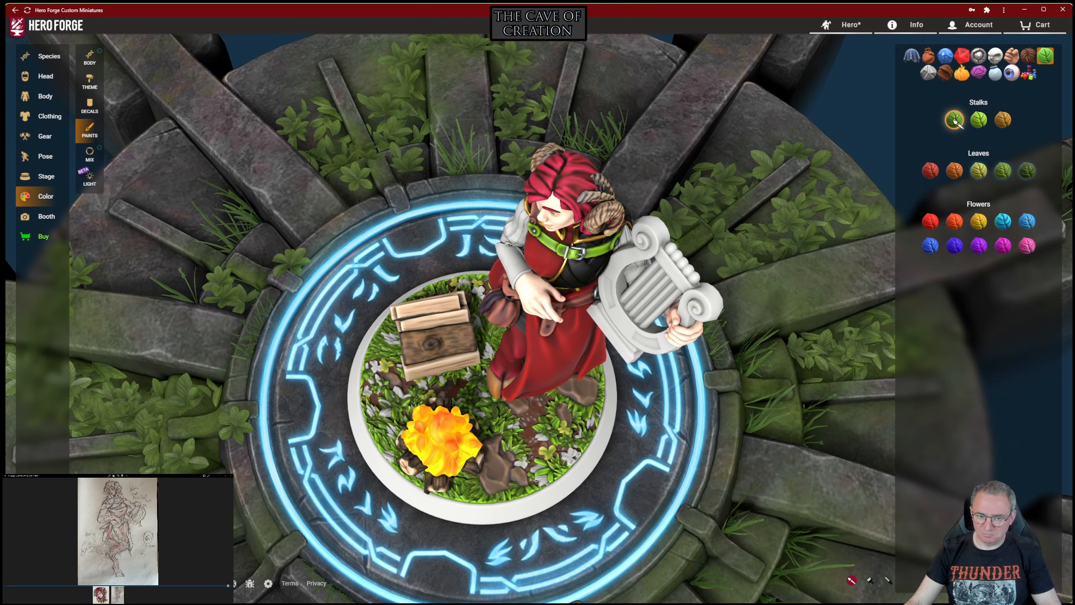
pyautogui.click(979, 171)
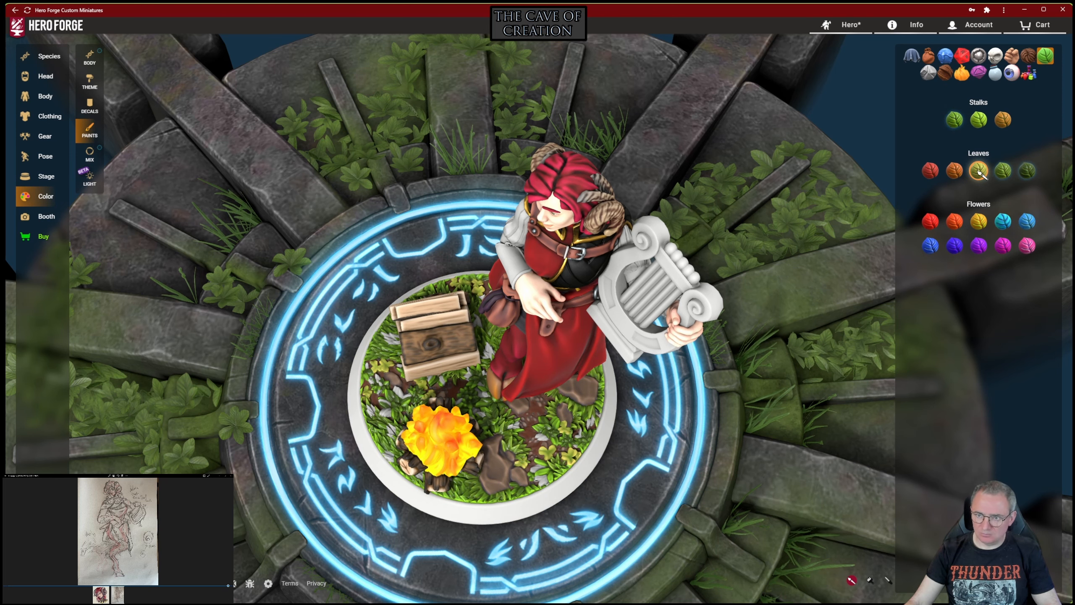
# Step: Paint the remaining grass on the base in the green Stalks color and the base's rim in black
pyautogui.click(979, 120)
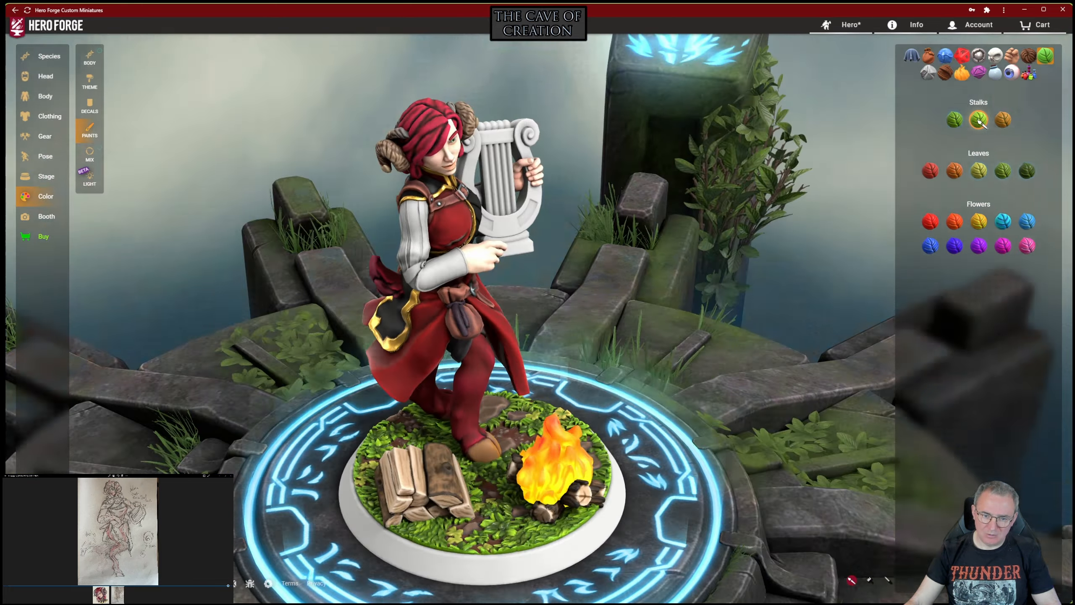
pyautogui.click(946, 56)
pyautogui.click(978, 120)
pyautogui.scroll(4, 538, 296)
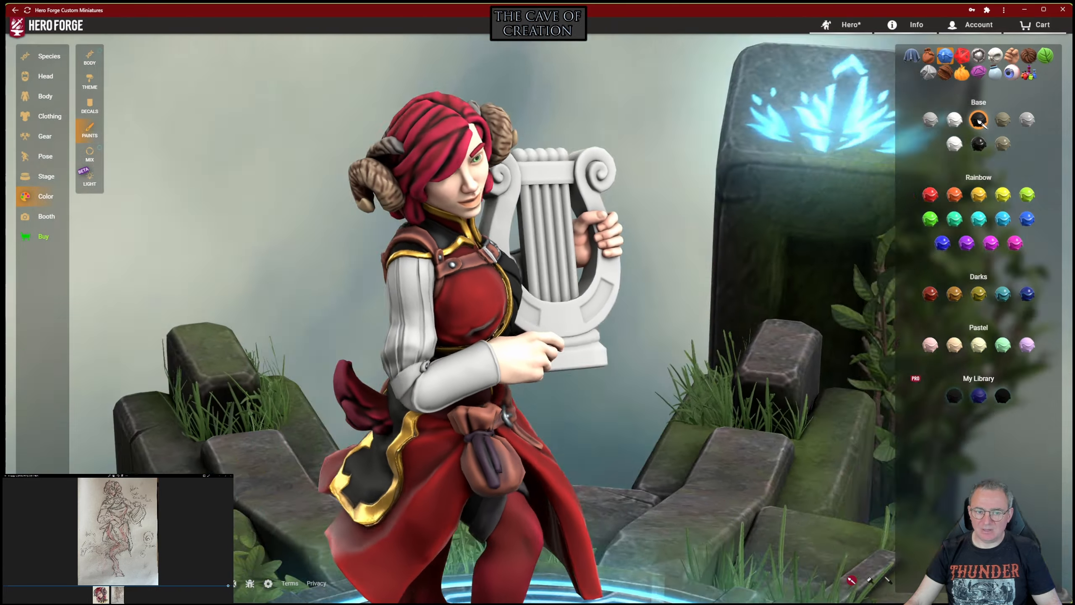
pyautogui.moveTo(538, 297)
pyautogui.mouseDown()
pyautogui.moveTo(593, 296)
pyautogui.moveTo(423, 305)
pyautogui.moveTo(414, 339)
pyautogui.mouseUp()
pyautogui.scroll(3, 537, 297)
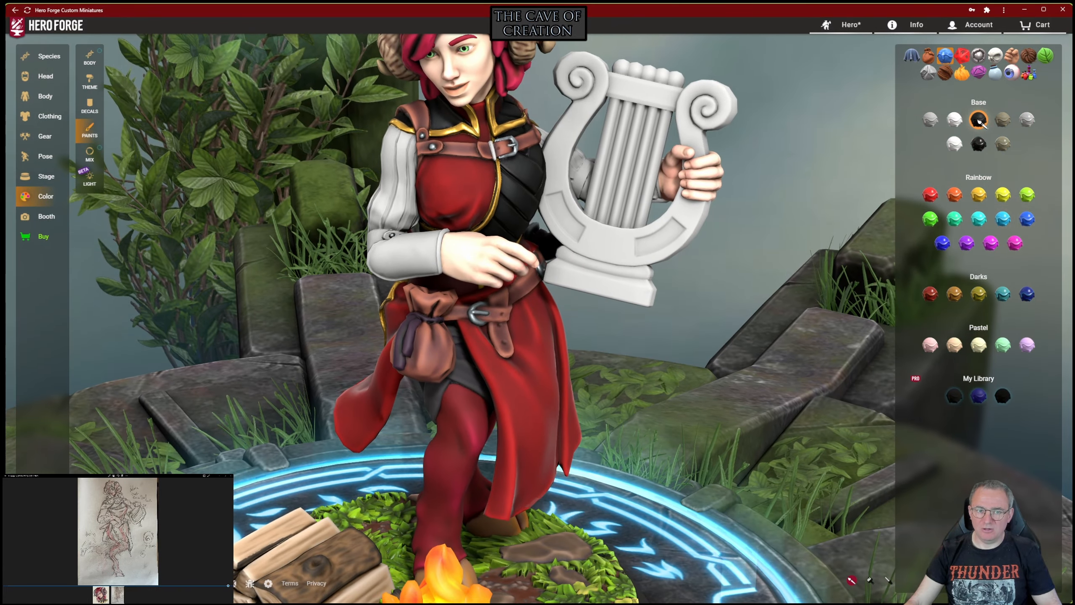
pyautogui.moveTo(537, 296); pyautogui.dragTo(478, 279)
pyautogui.scroll(-3, 648, 313)
# Step: Paint the white sleeves in dark red fabric and their stripes in Black Slack
pyautogui.click(912, 55)
pyautogui.click(928, 120)
pyautogui.click(464, 191)
pyautogui.moveTo(466, 297)
pyautogui.mouseDown()
pyautogui.moveTo(668, 284)
pyautogui.moveTo(618, 288)
pyautogui.mouseUp()
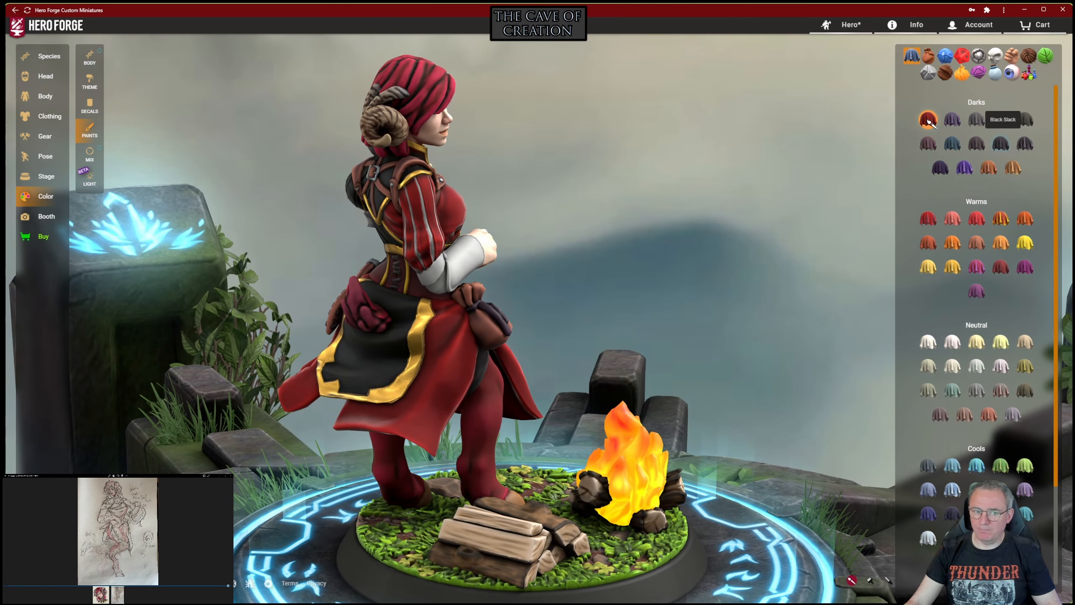
pyautogui.click(1002, 144)
pyautogui.moveTo(592, 288)
pyautogui.mouseDown()
pyautogui.moveTo(499, 313)
pyautogui.moveTo(465, 355)
pyautogui.moveTo(381, 364)
pyautogui.moveTo(478, 288)
pyautogui.moveTo(614, 254)
pyautogui.moveTo(761, 257)
pyautogui.moveTo(753, 348)
pyautogui.moveTo(724, 402)
pyautogui.moveTo(719, 364)
pyautogui.moveTo(656, 356)
pyautogui.moveTo(698, 352)
pyautogui.moveTo(593, 348)
pyautogui.moveTo(474, 296)
pyautogui.moveTo(572, 313)
pyautogui.moveTo(555, 318)
pyautogui.mouseUp()
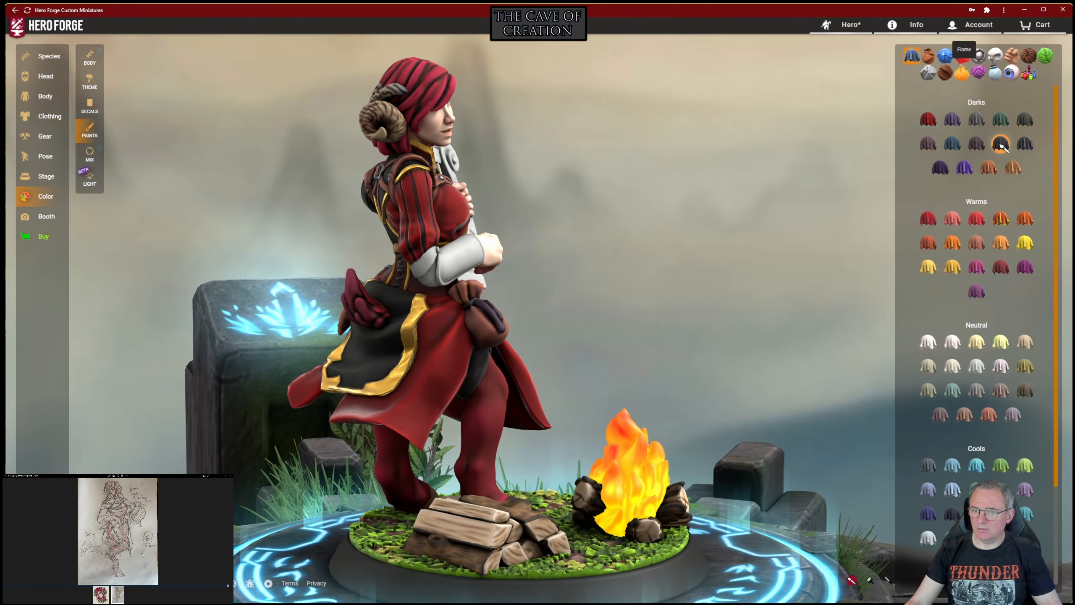
# Step: Paint the forearm bracers in dark brown leather, the remaining sleeve areas in dark red fabric and the elbow guards in weathered metal
pyautogui.click(928, 55)
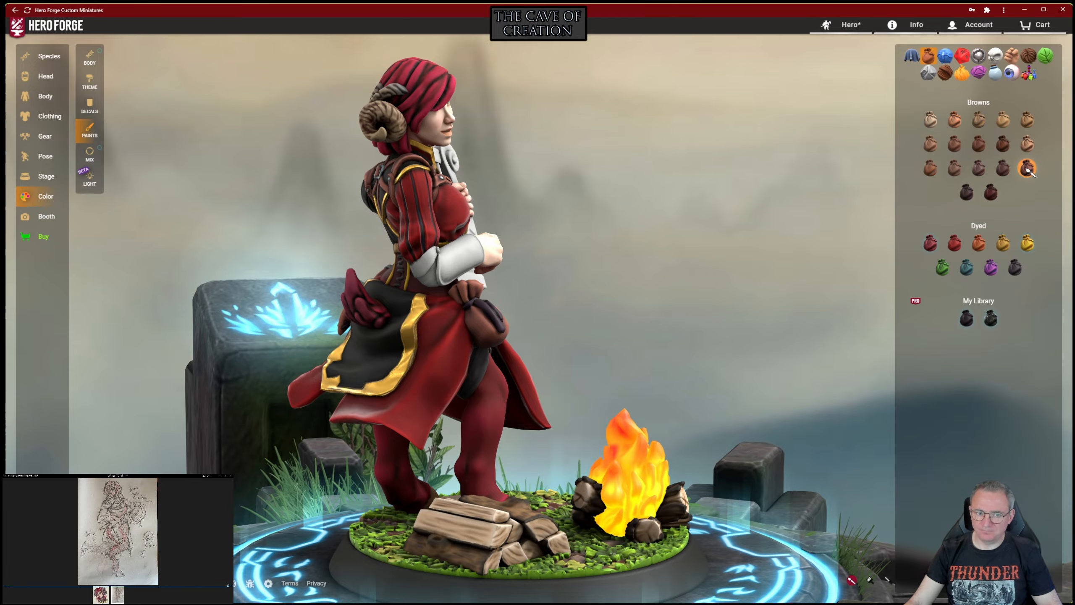
pyautogui.moveTo(508, 275); pyautogui.dragTo(707, 390)
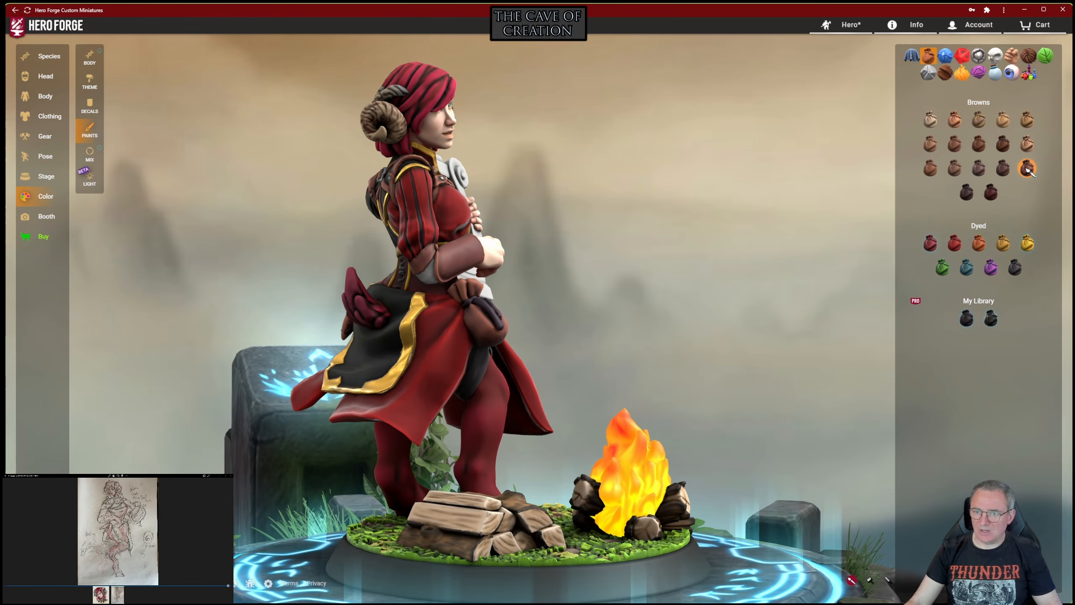
pyautogui.click(911, 55)
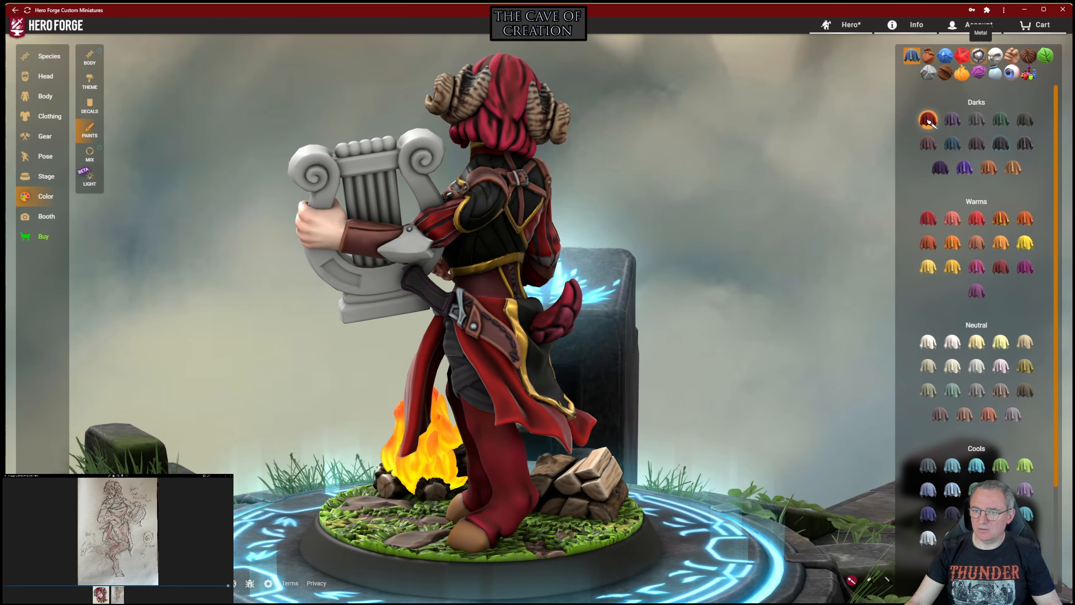
pyautogui.click(954, 119)
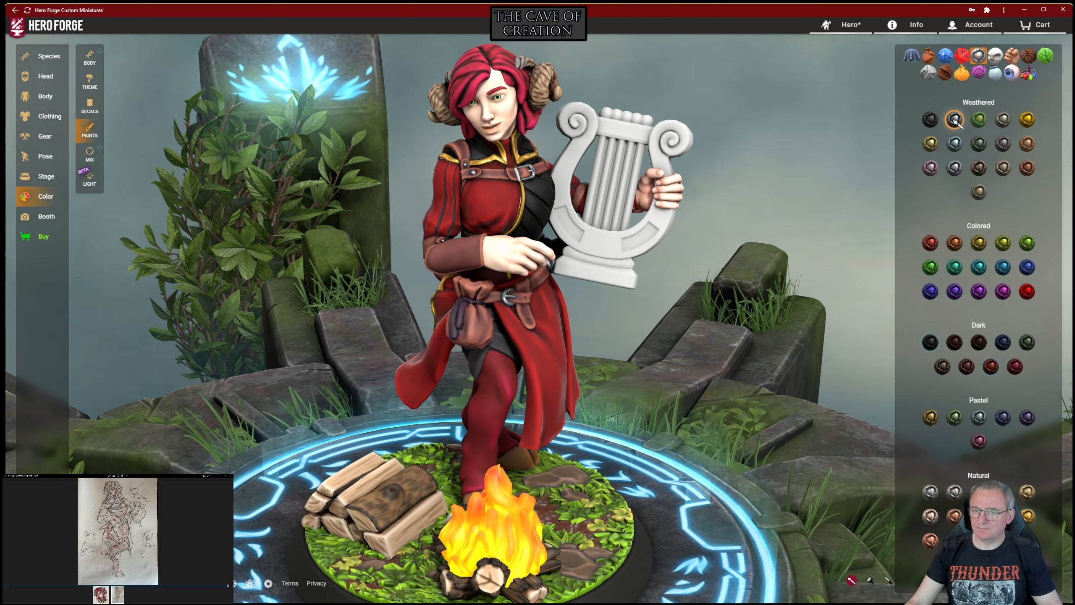
# Step: Paint the lyre's strings in a brownish weathered metal and its frame in a brown Natural wood
pyautogui.click(978, 168)
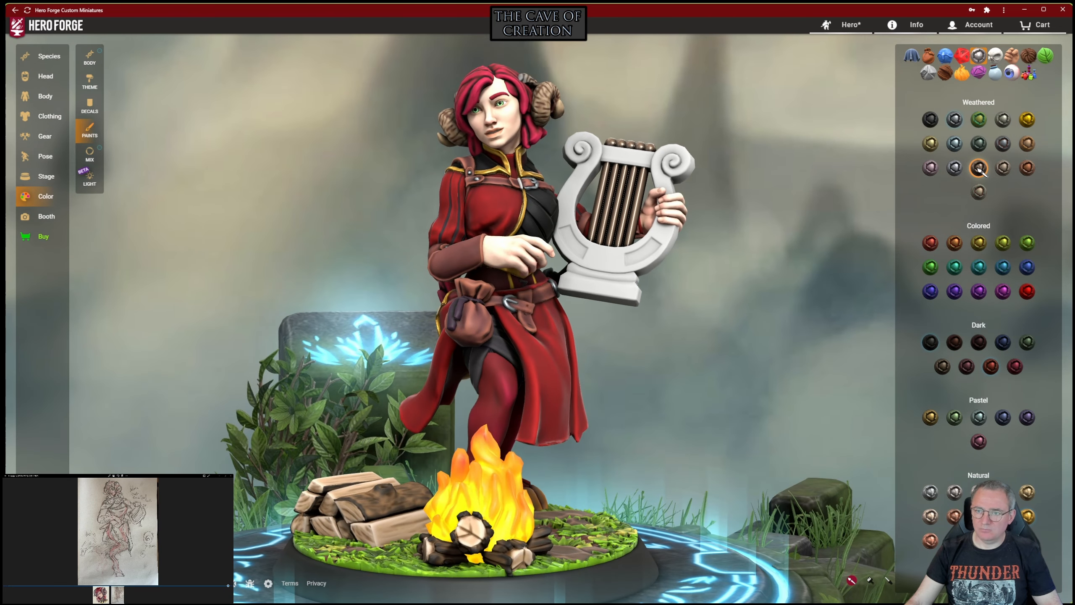
pyautogui.click(946, 73)
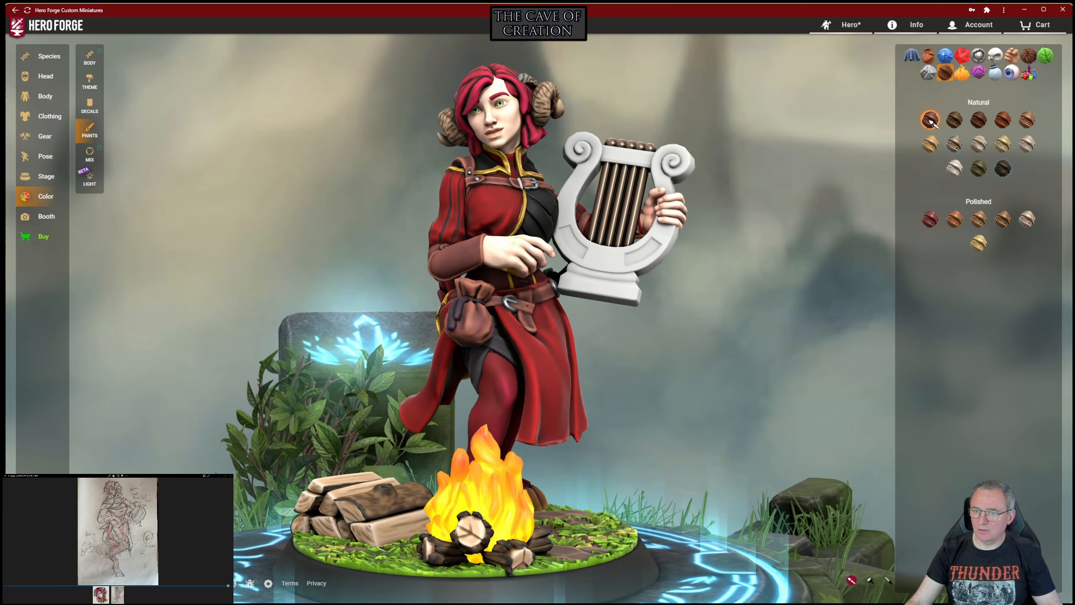
pyautogui.click(980, 121)
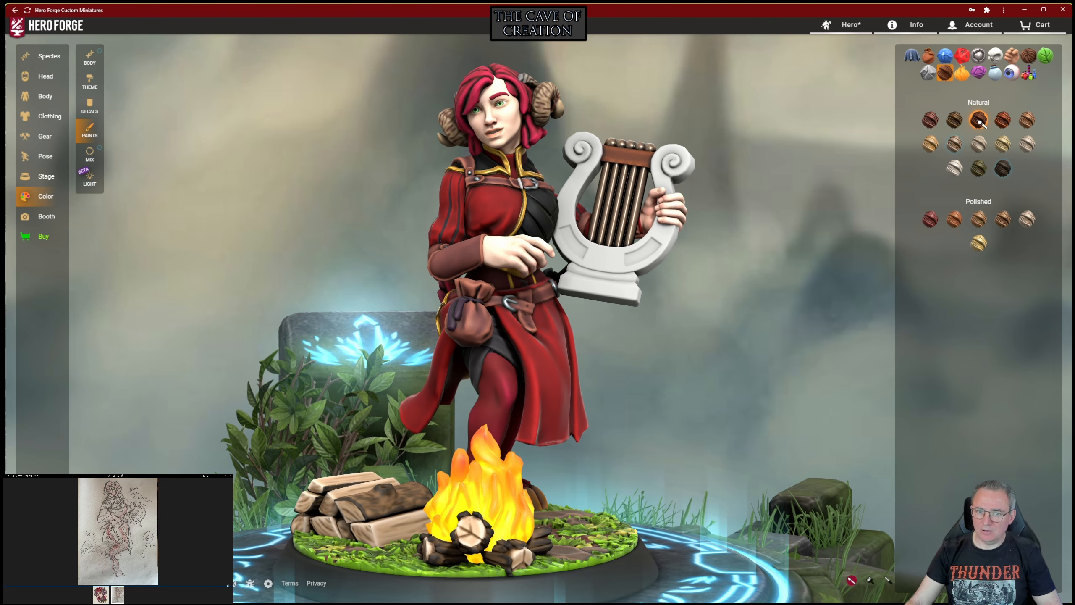
pyautogui.click(979, 121)
pyautogui.click(980, 121)
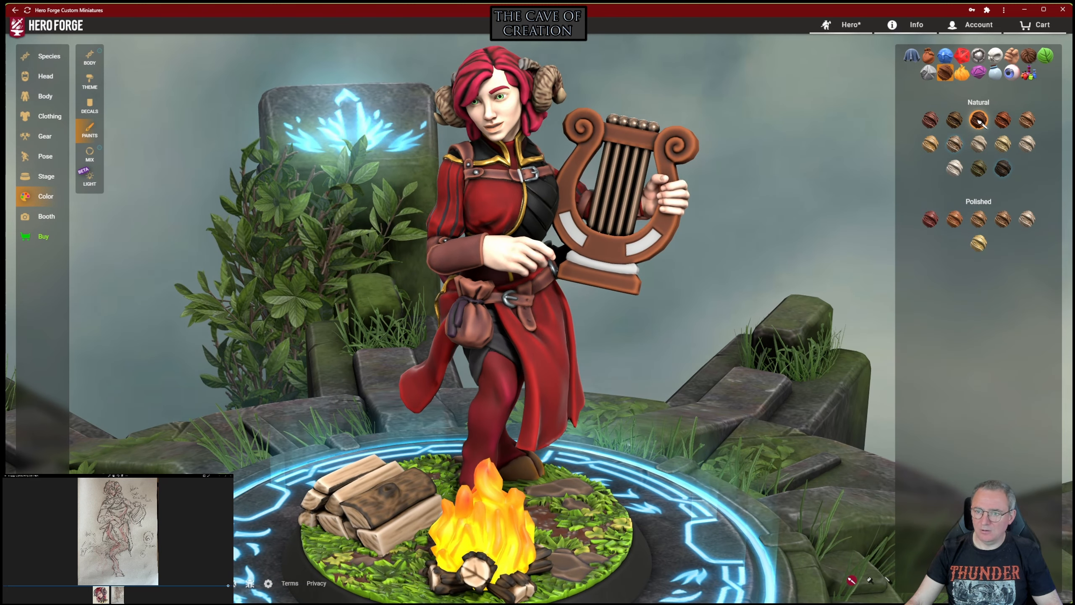
# Step: Try other Natural wood shades on the lyre's frame and inlay panels
pyautogui.click(930, 120)
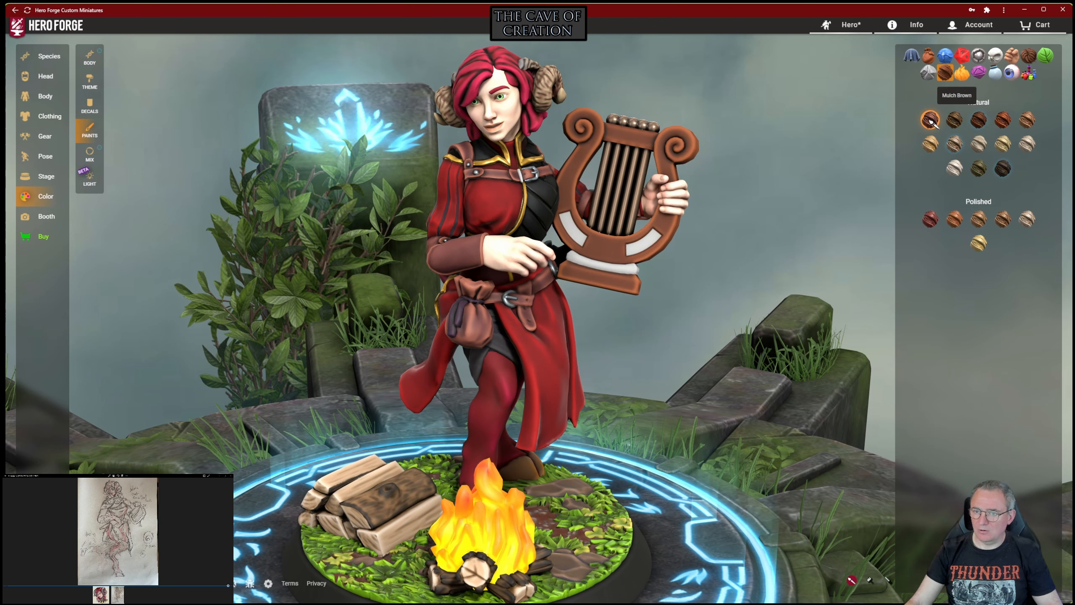
pyautogui.click(955, 121)
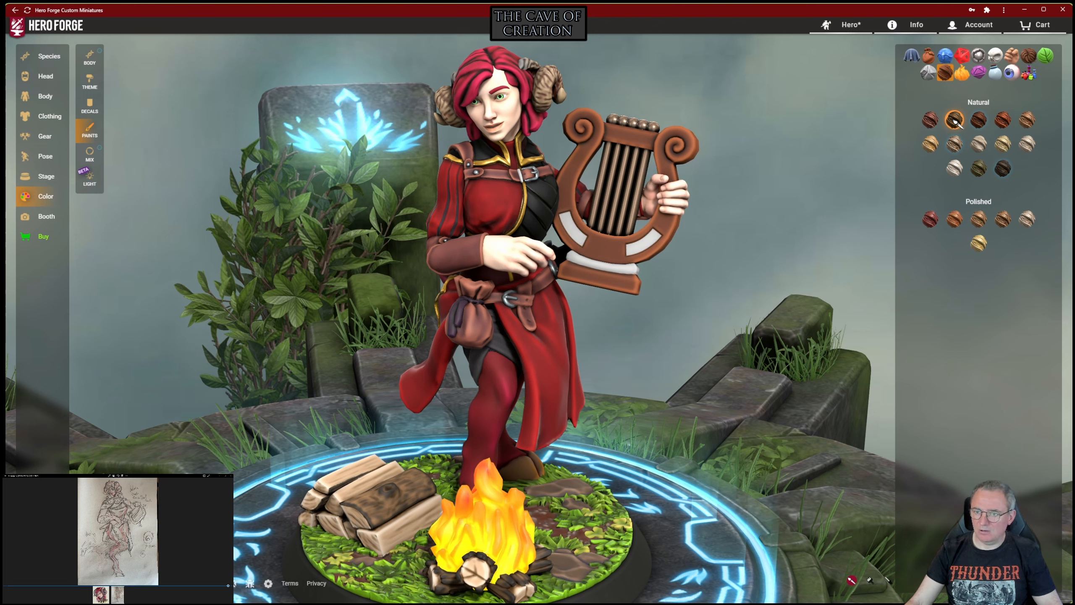
pyautogui.click(1004, 120)
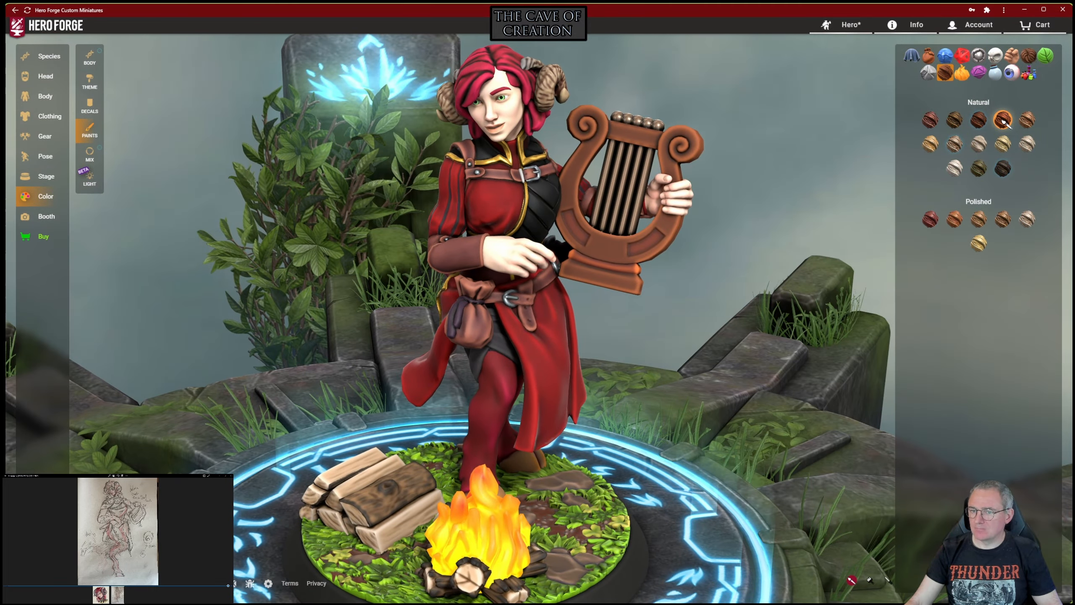
pyautogui.click(1004, 168)
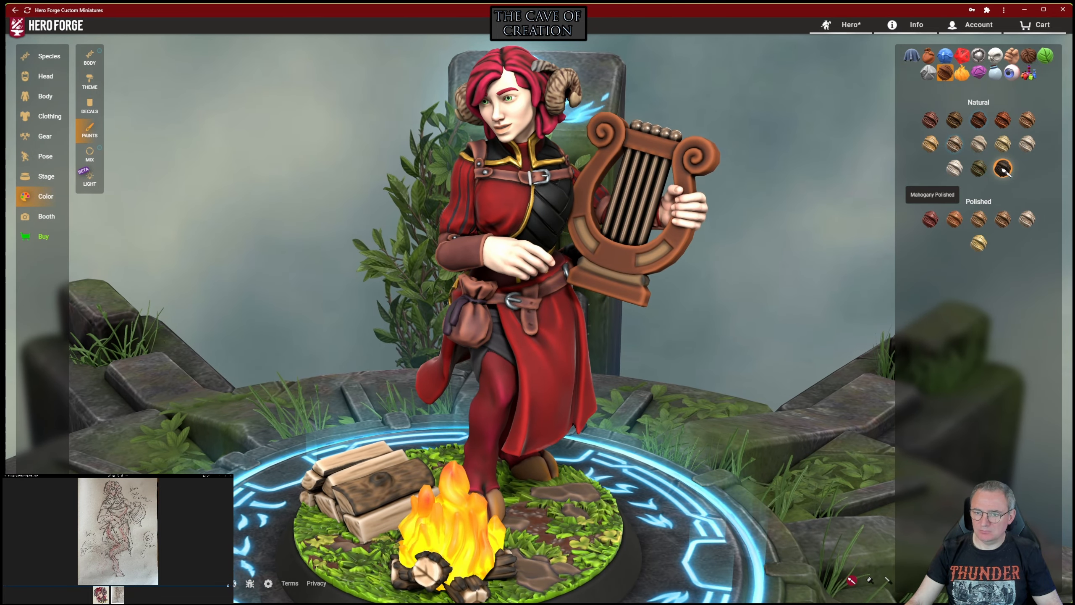
# Step: Repaint the lyre's frame and foot in Mahogany Polished, and its crossbar and inlay panels in a lighter Polished wood
pyautogui.click(930, 219)
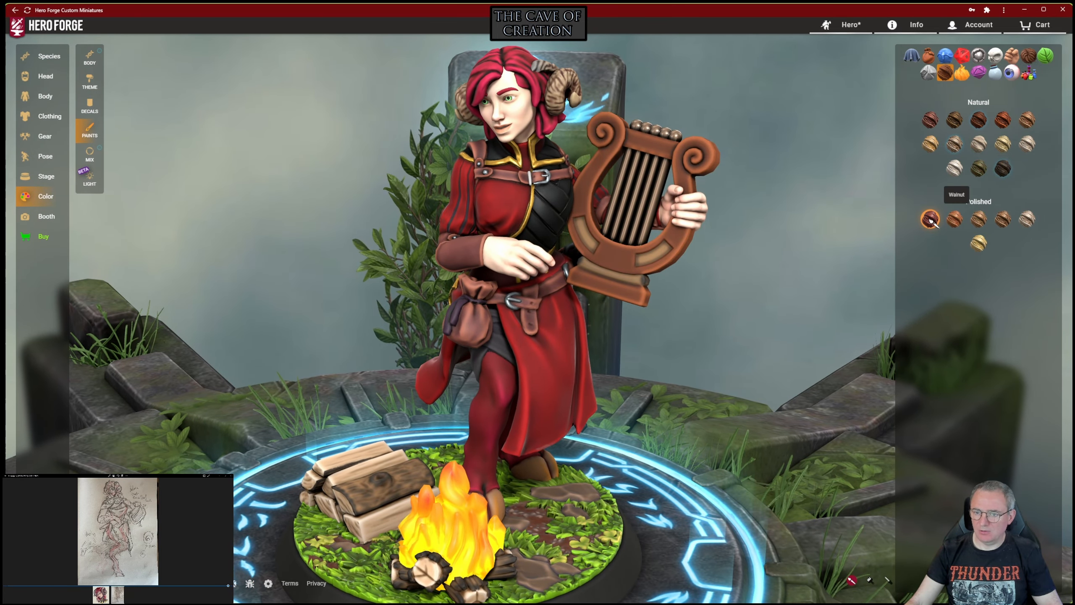
pyautogui.click(955, 220)
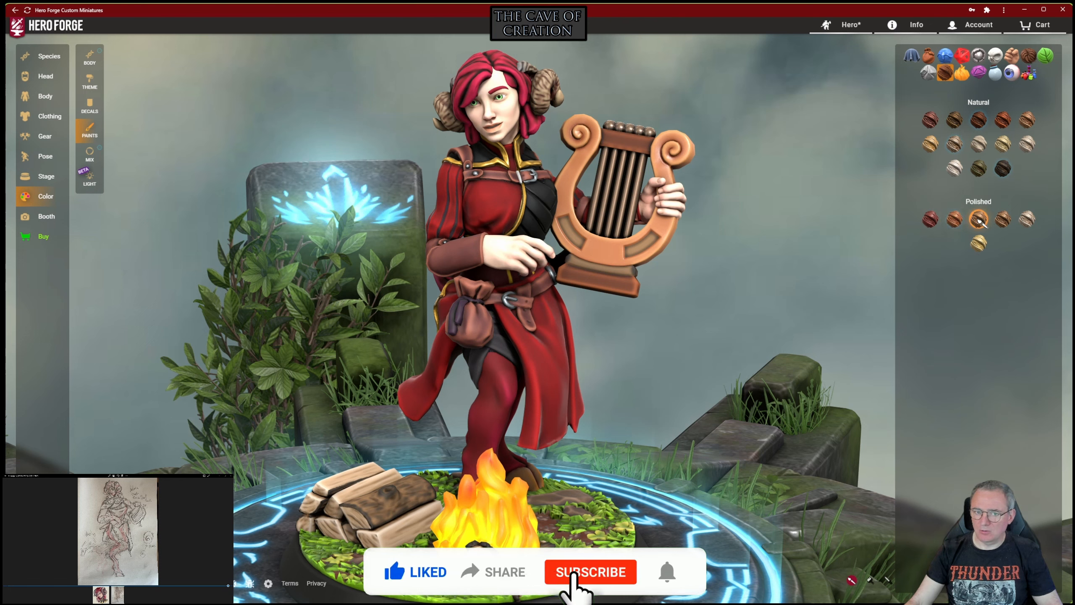
pyautogui.click(979, 219)
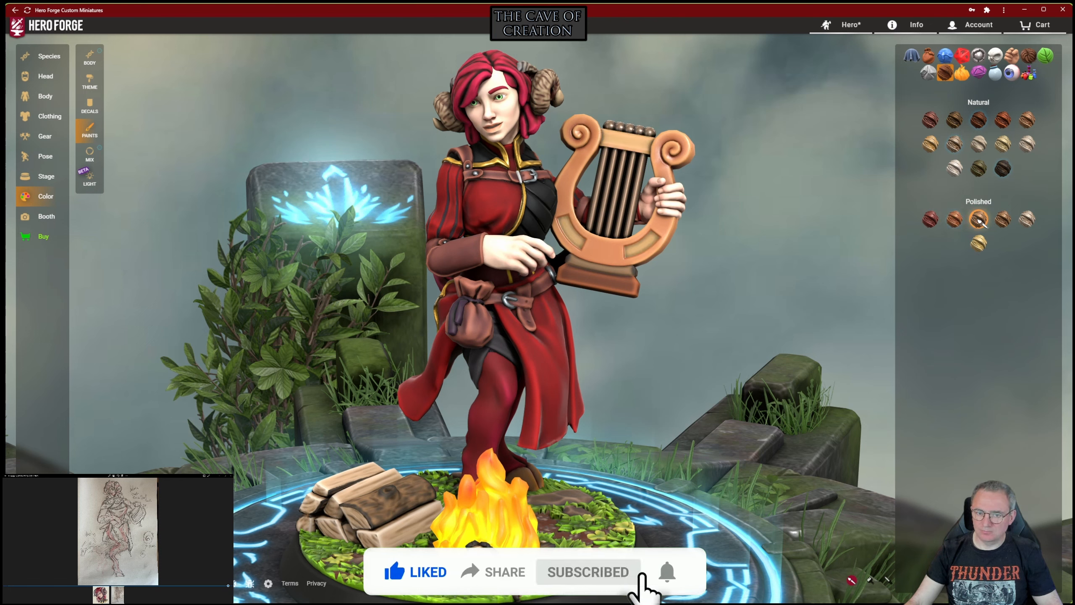
pyautogui.click(930, 219)
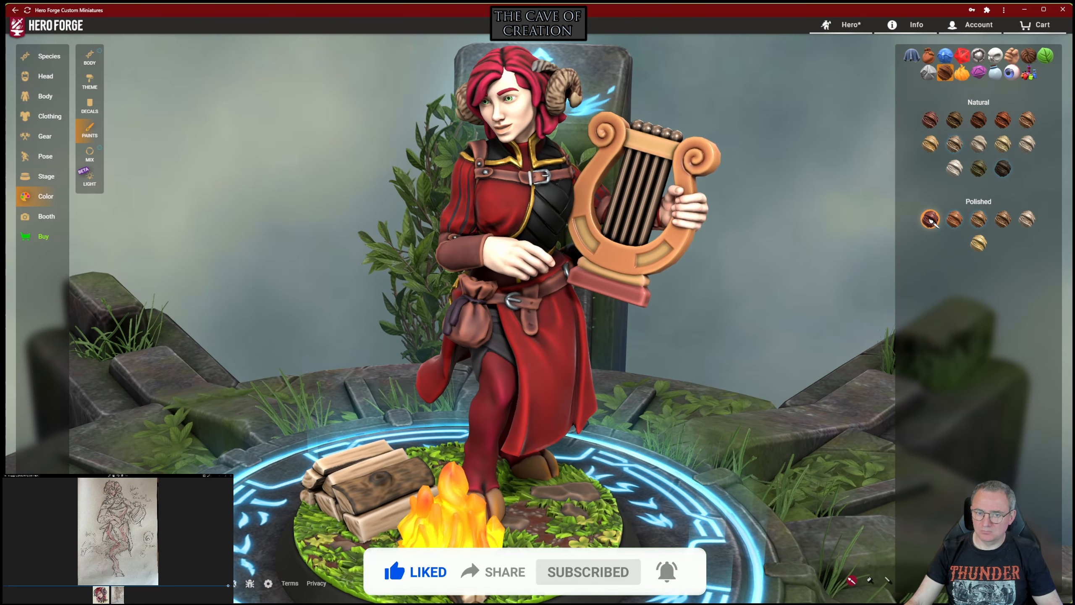
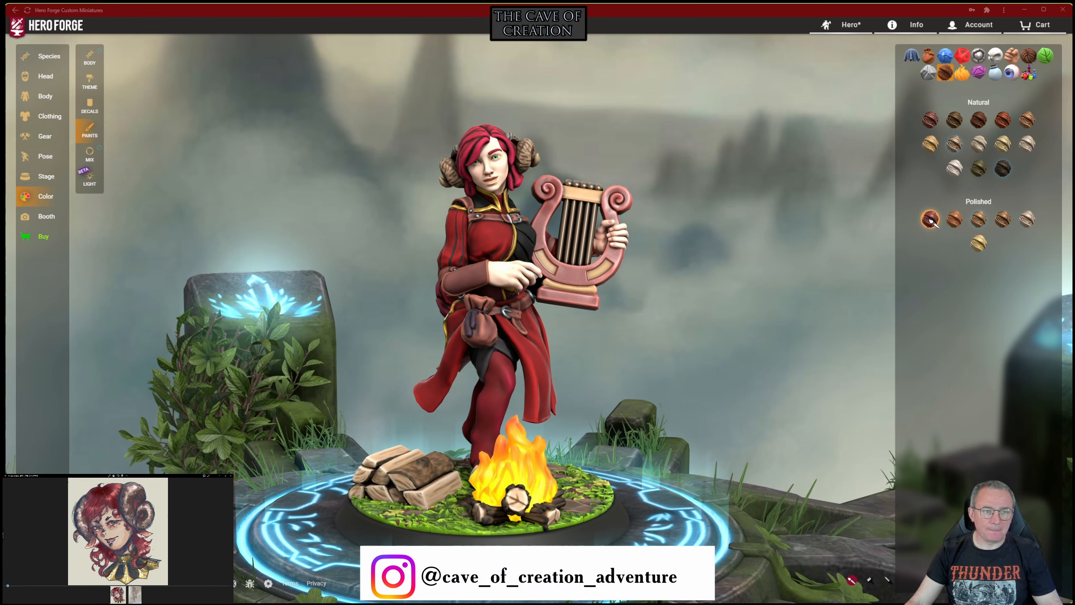
# Step: Add the freckles decal to the face on decal layer A
pyautogui.click(90, 106)
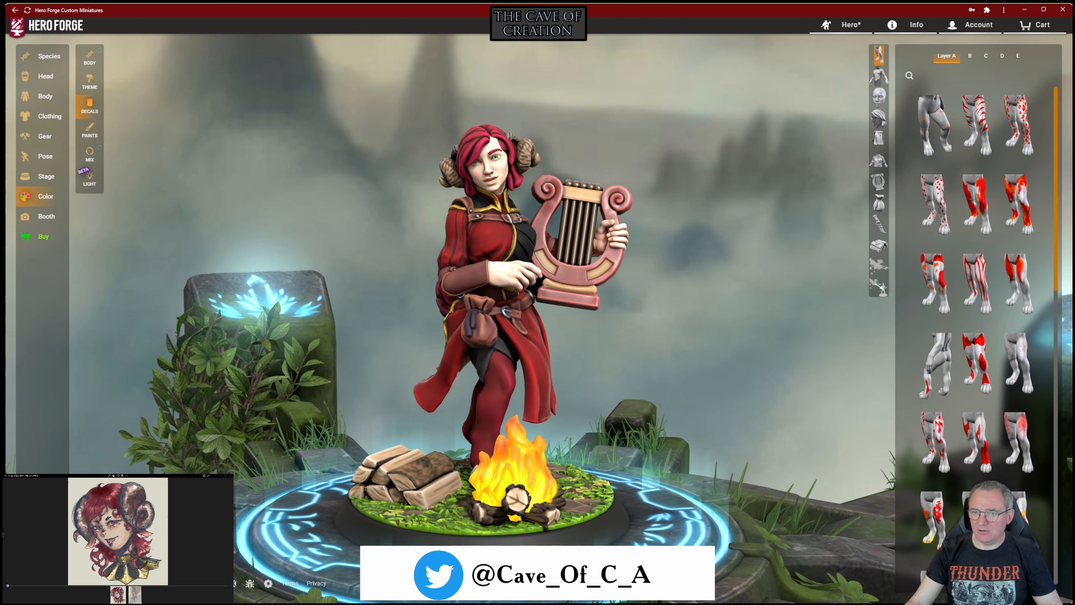
pyautogui.click(878, 160)
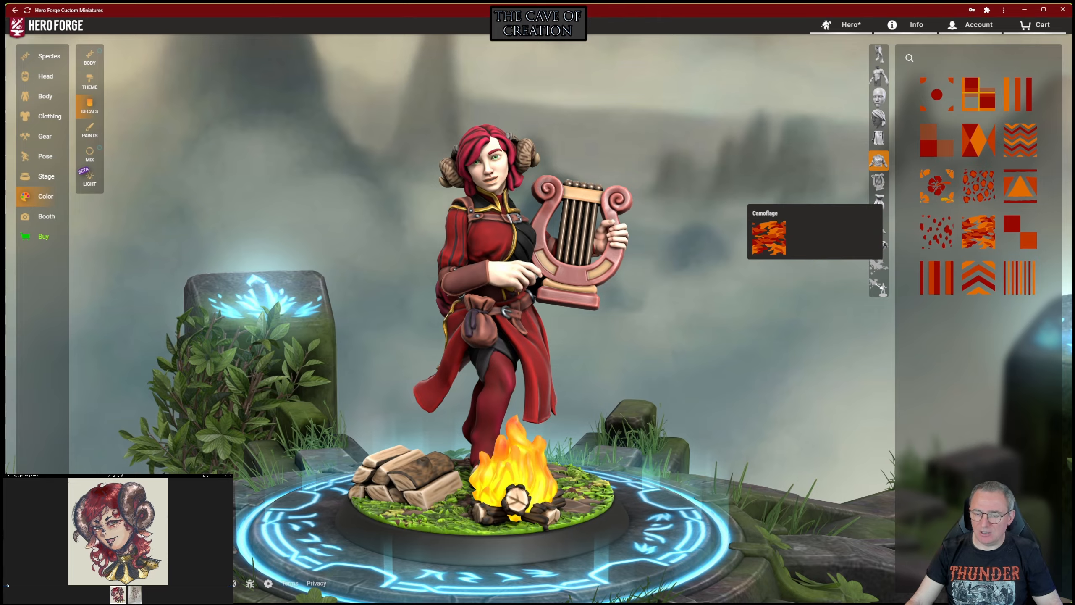
pyautogui.moveTo(698, 339)
pyautogui.mouseDown()
pyautogui.moveTo(592, 339)
pyautogui.moveTo(686, 344)
pyautogui.mouseUp()
pyautogui.scroll(2, 537, 296)
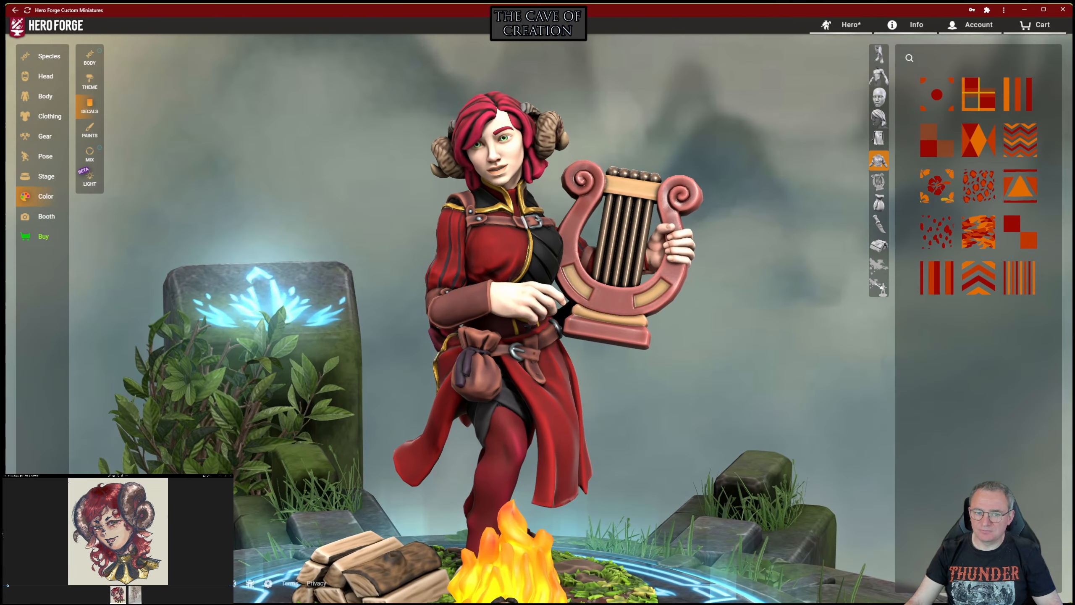
pyautogui.click(878, 98)
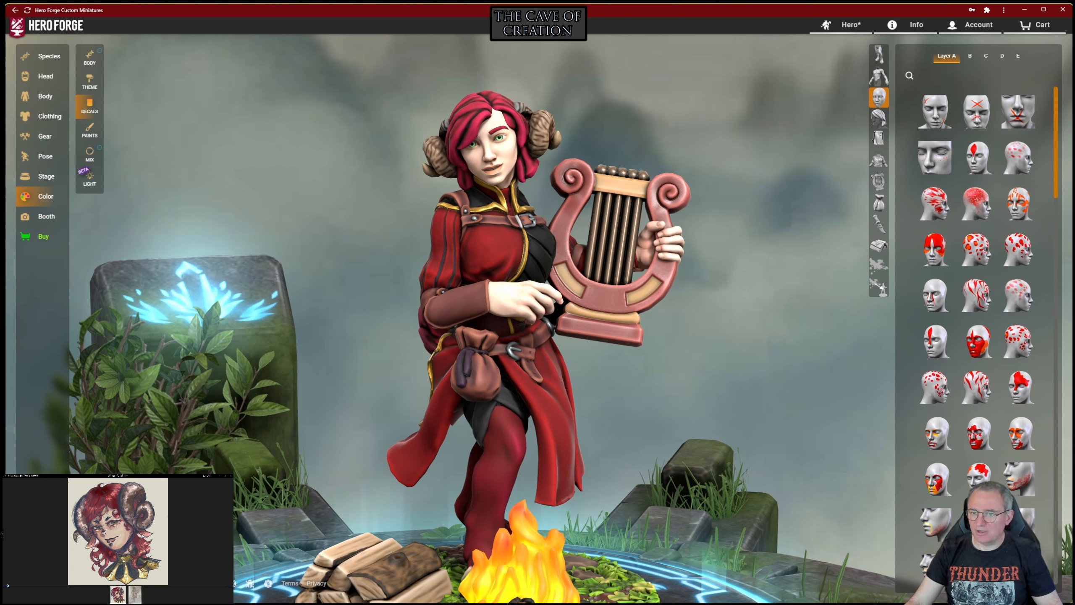
pyautogui.click(934, 157)
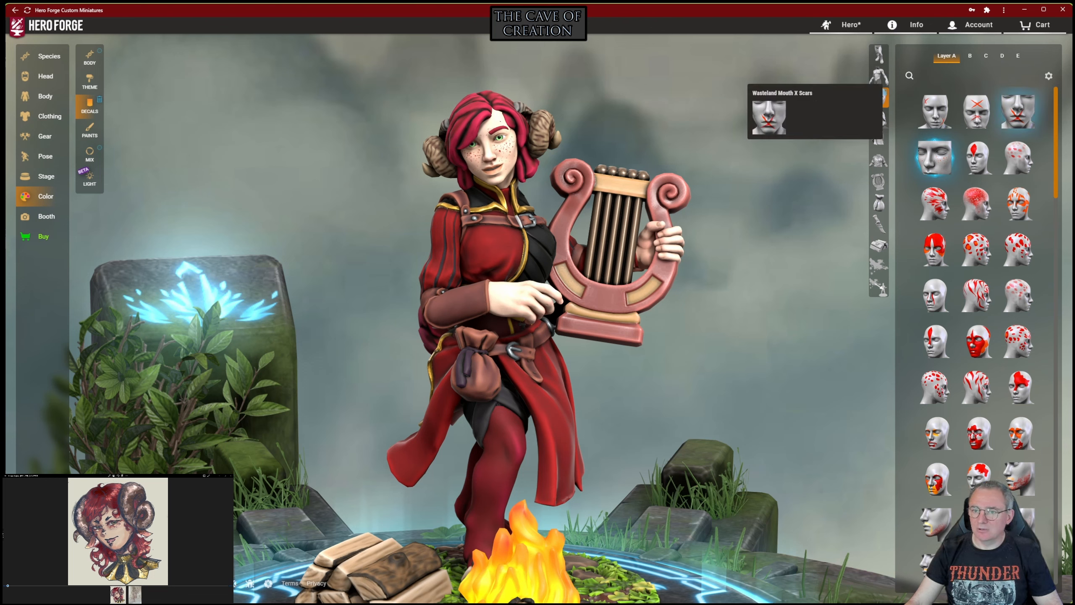
# Step: Add the Large Lash Makeup decal around the eyes on face decal layer B
pyautogui.click(970, 56)
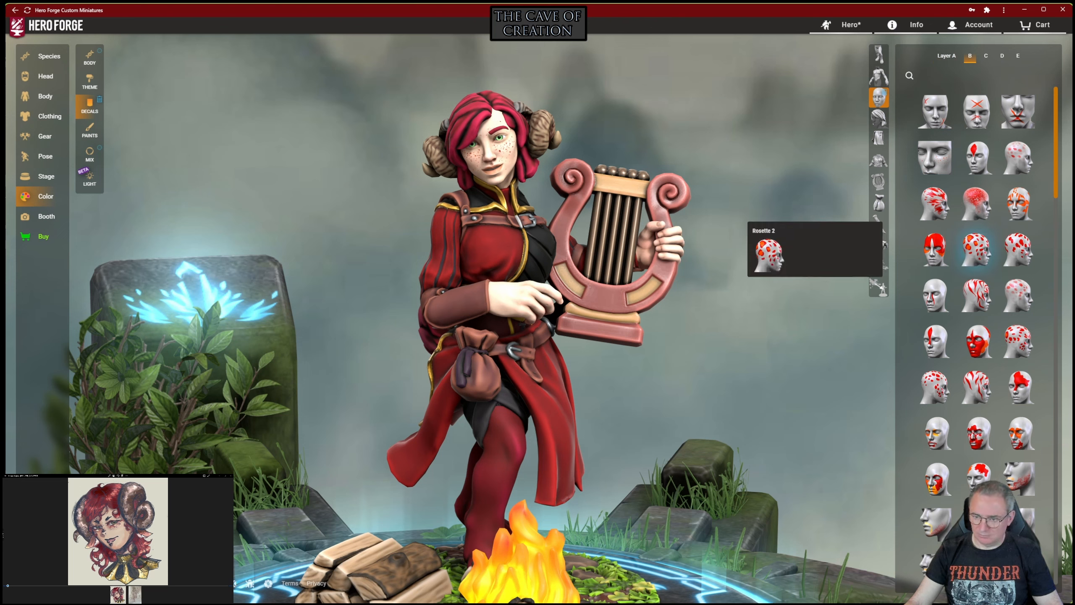
pyautogui.scroll(-8, 976, 258)
pyautogui.scroll(-8, 976, 259)
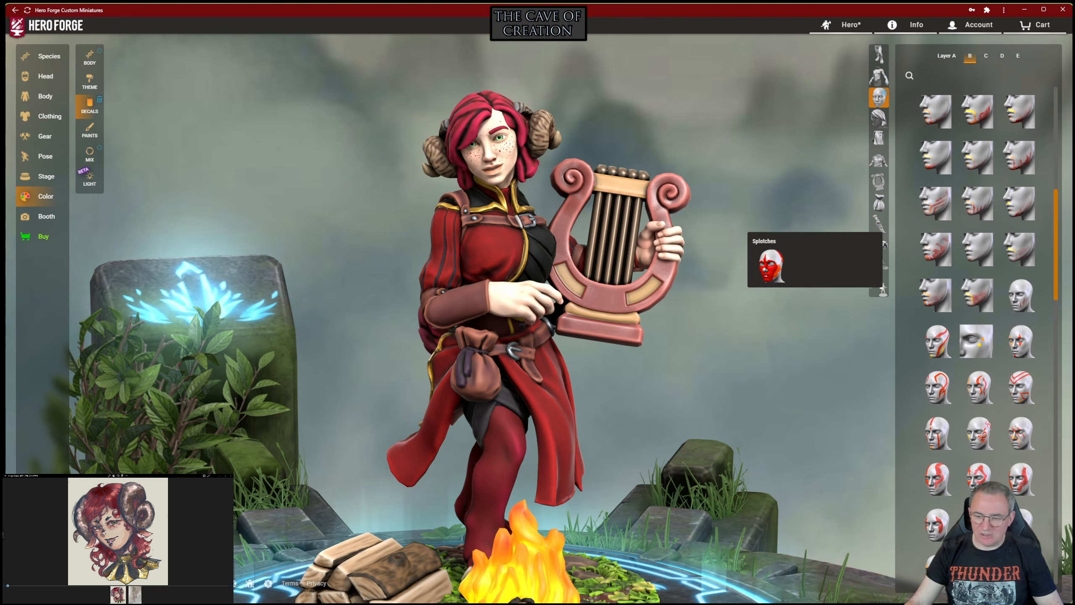
pyautogui.scroll(-4, 977, 259)
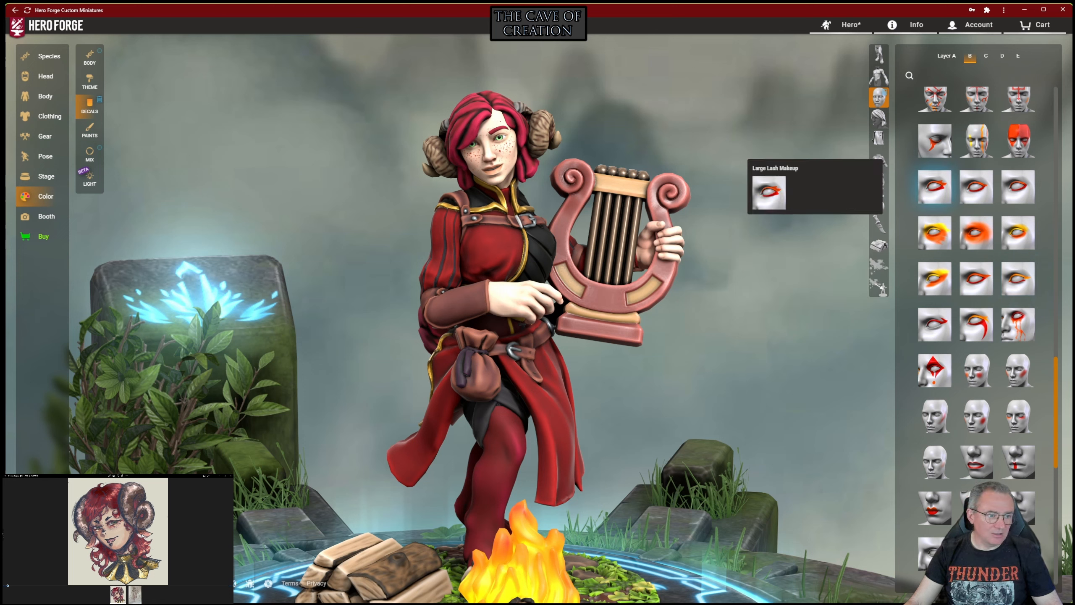
pyautogui.click(934, 187)
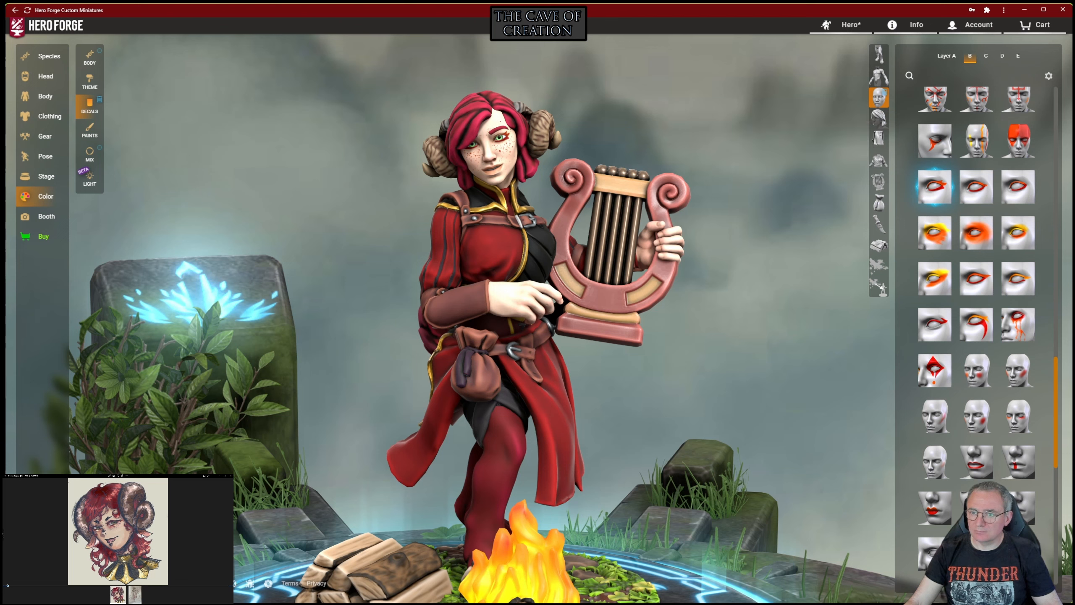
# Step: Add a cheek blush decal to the face on decal layer C
pyautogui.click(986, 56)
pyautogui.scroll(-3, 978, 271)
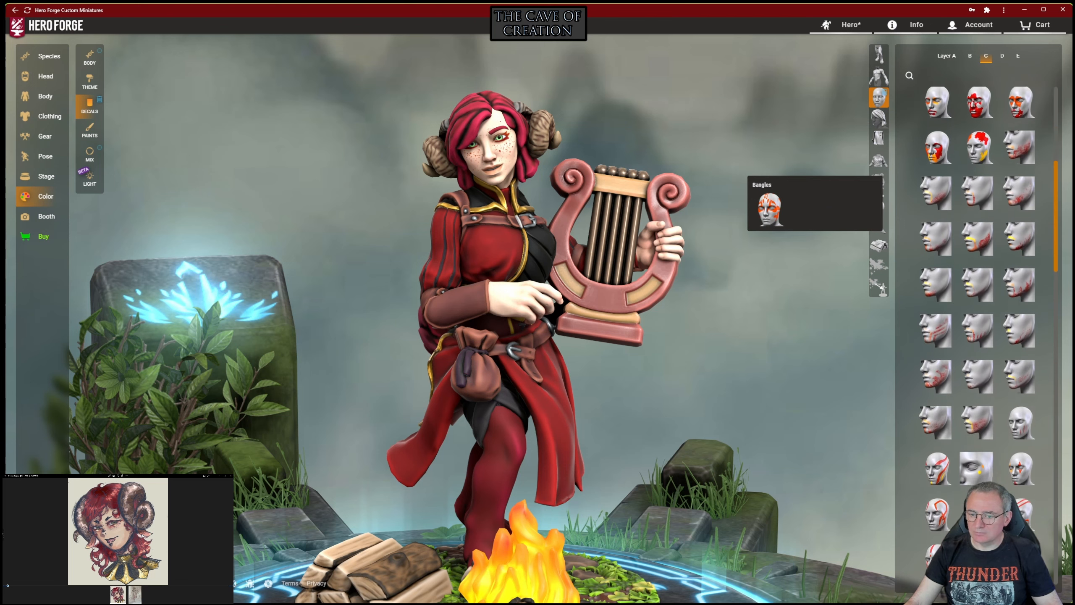
pyautogui.scroll(-5, 978, 270)
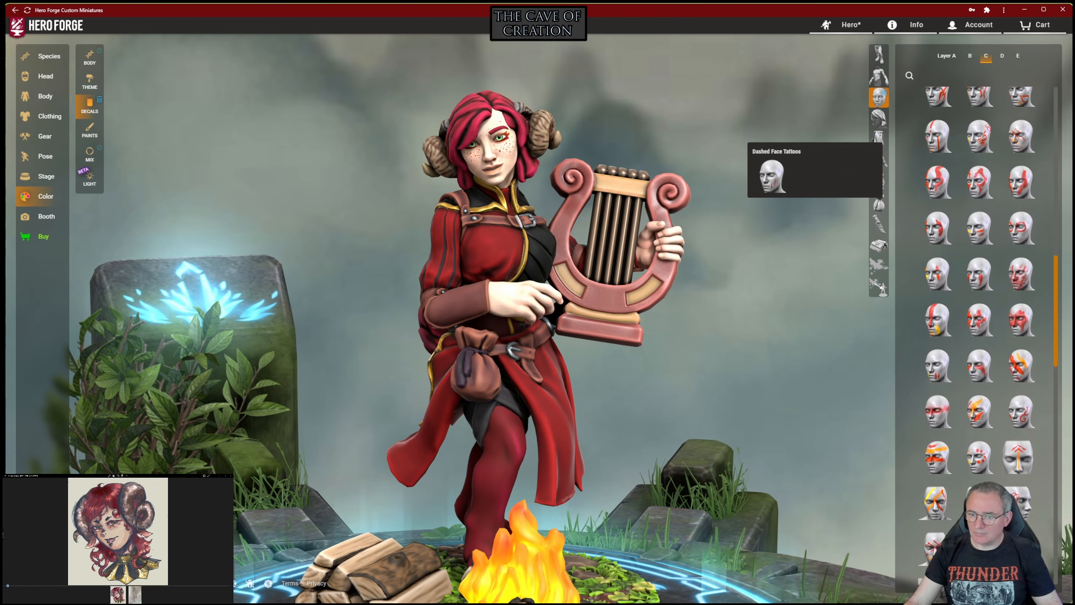
pyautogui.scroll(-5, 1018, 199)
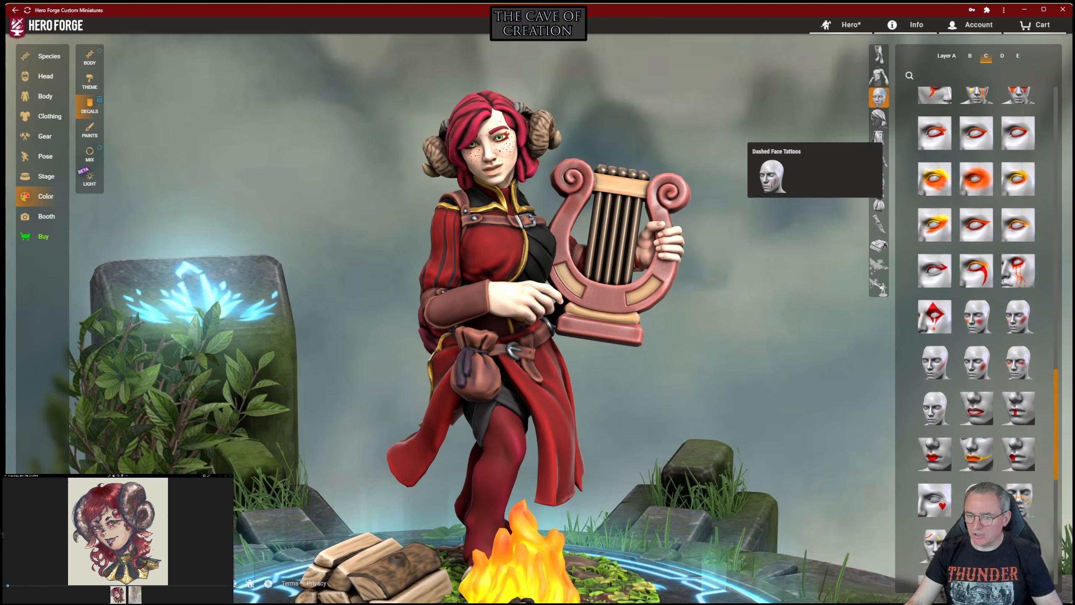
pyautogui.click(935, 336)
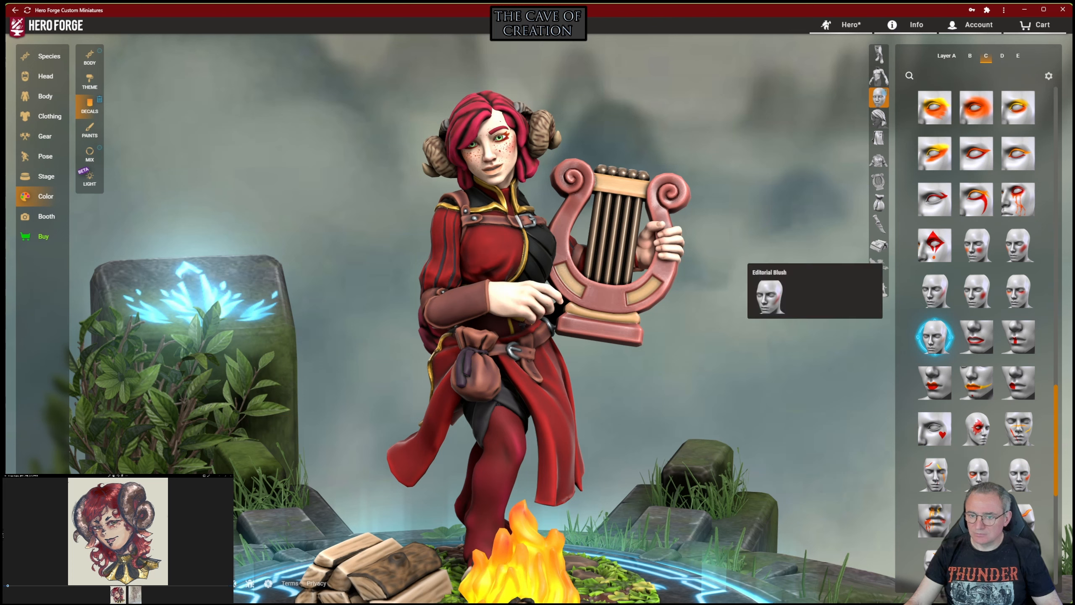
# Step: Try the Editorial Blush, Subtle High Cheekbone Blush and Eyeshadow decals in turn on face decal layer C
pyautogui.click(934, 291)
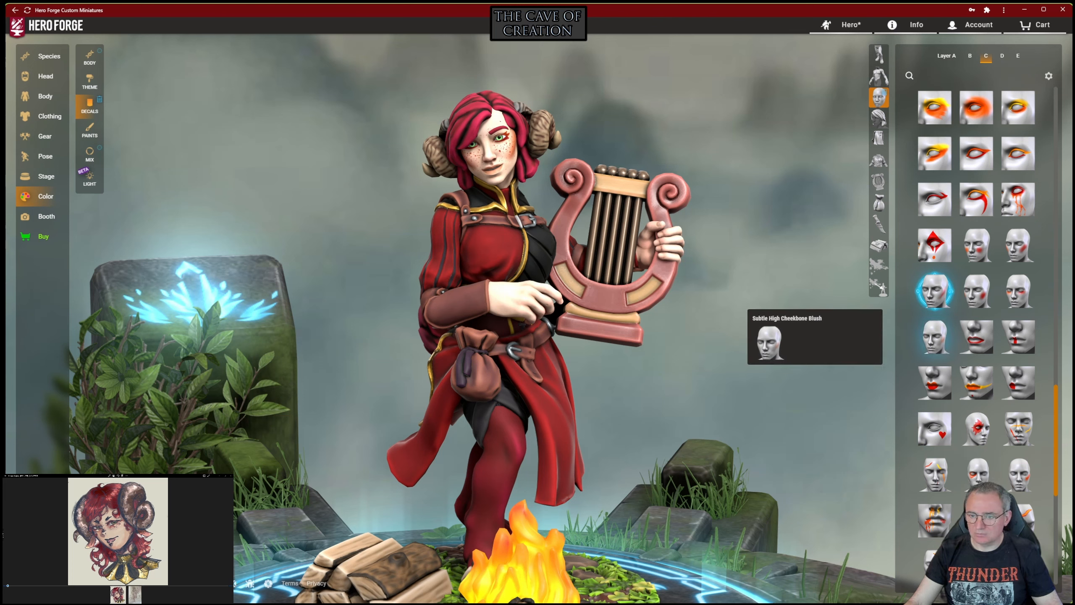
pyautogui.click(934, 337)
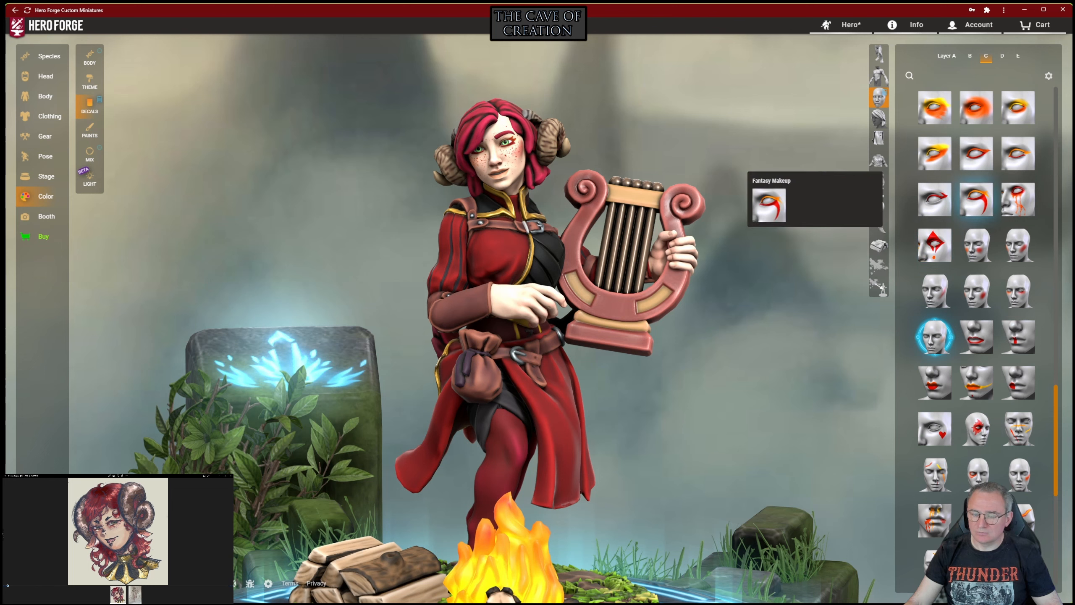
pyautogui.scroll(2, 976, 217)
pyautogui.scroll(4, 976, 217)
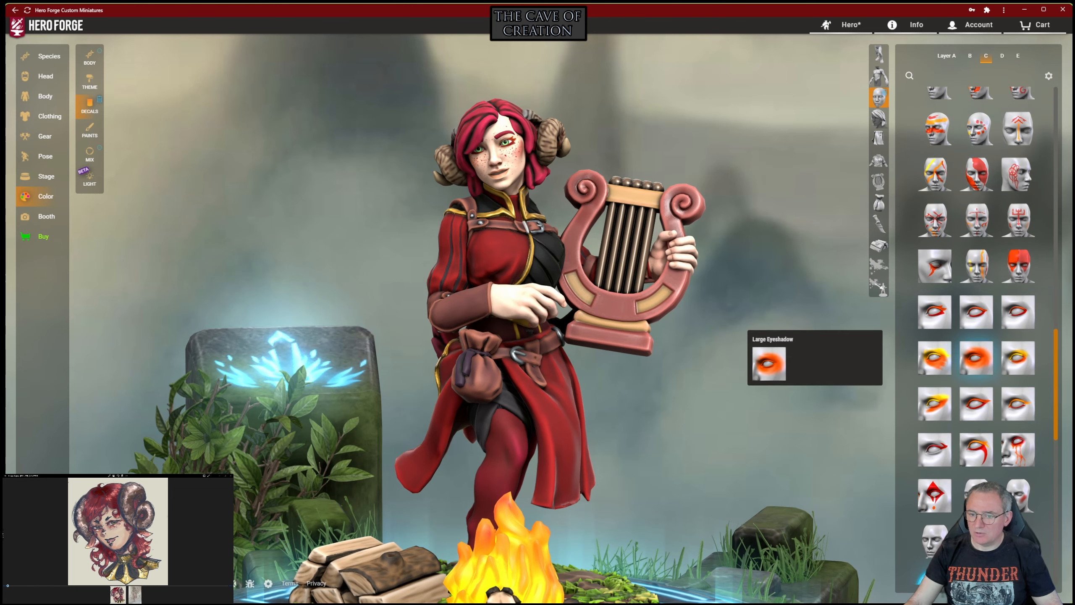
pyautogui.click(1017, 357)
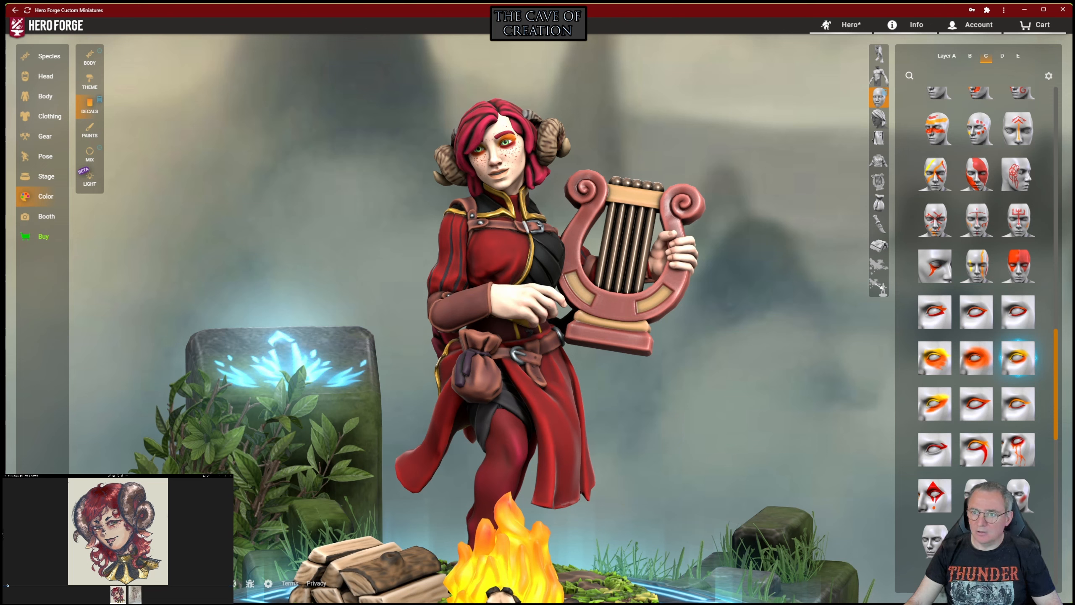
# Step: Switch face decal layer B to Eyeshadow and put the Large Lash Makeup on layer C above it
pyautogui.click(970, 55)
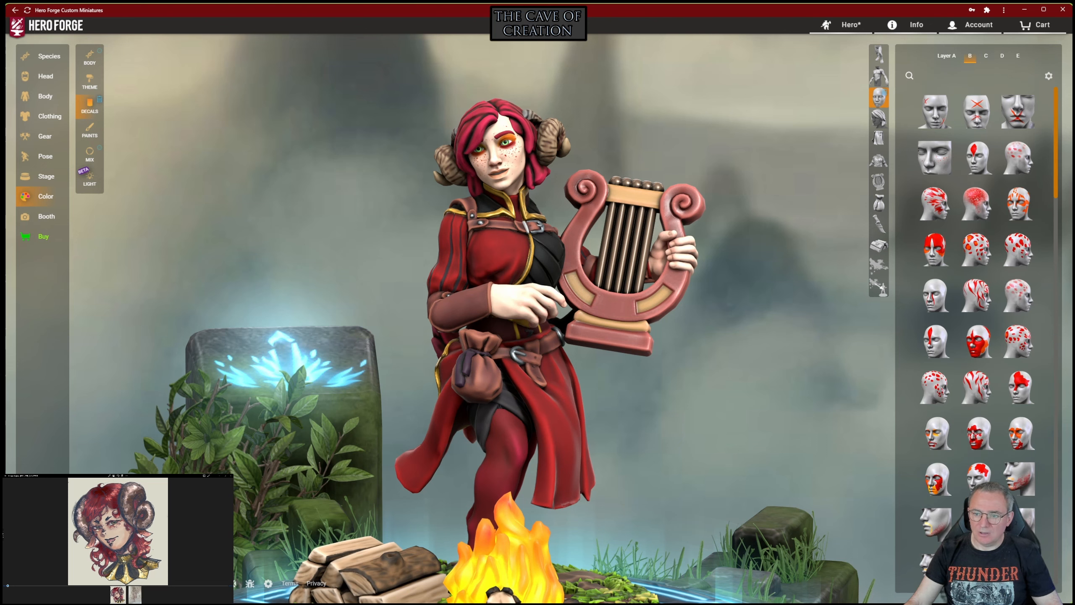
pyautogui.scroll(-10, 973, 296)
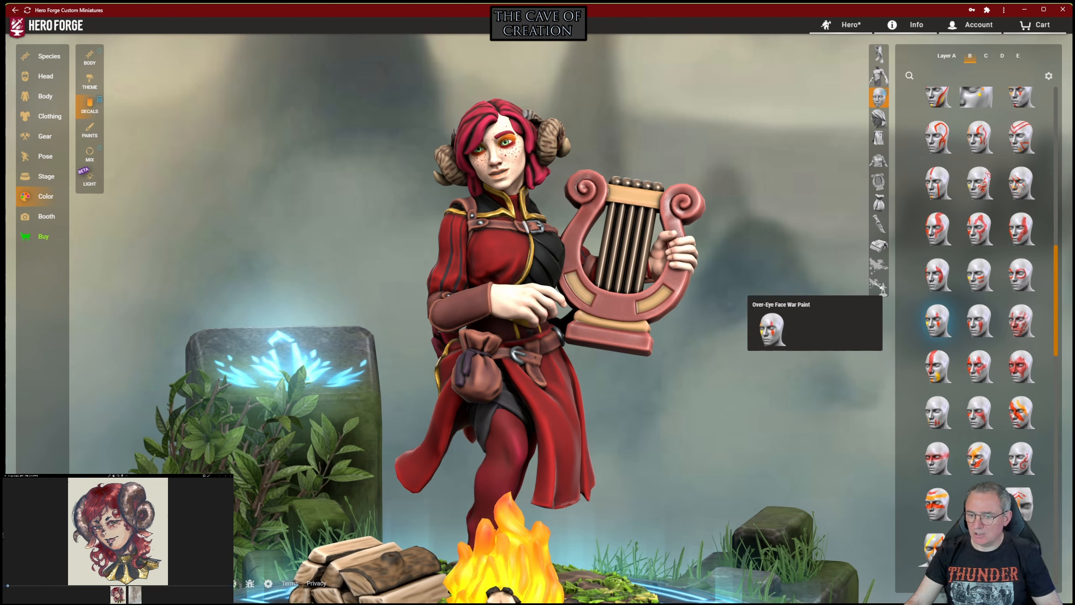
pyautogui.scroll(-3, 935, 307)
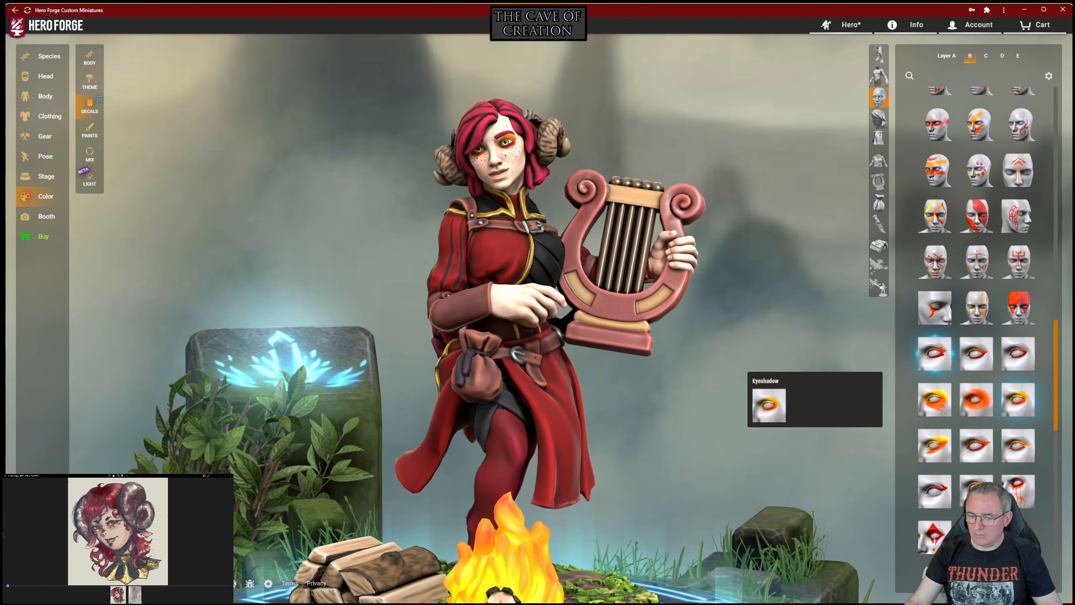
pyautogui.click(1018, 400)
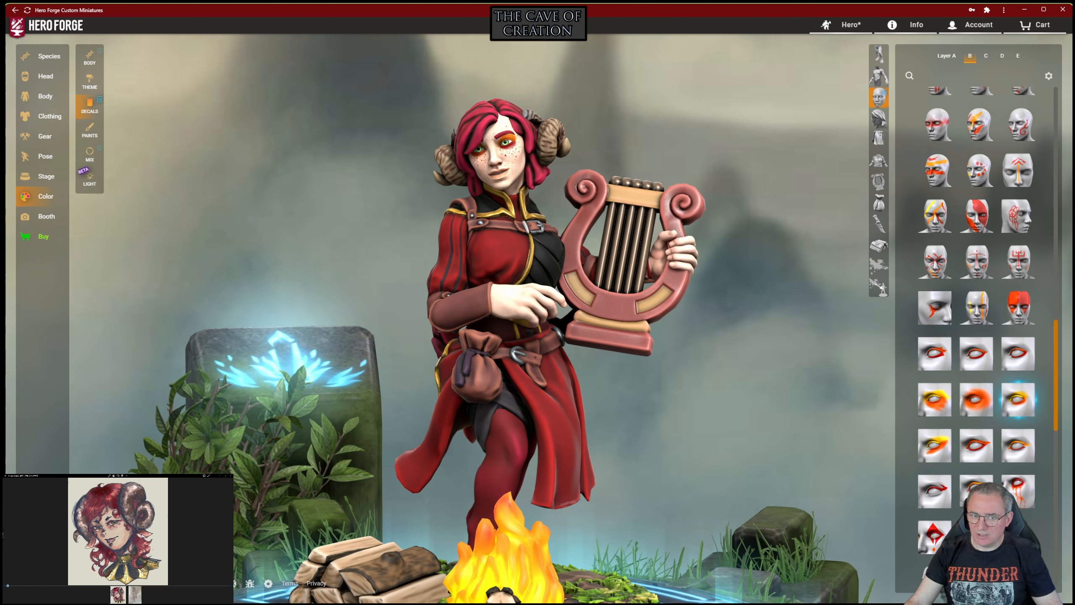
pyautogui.click(985, 55)
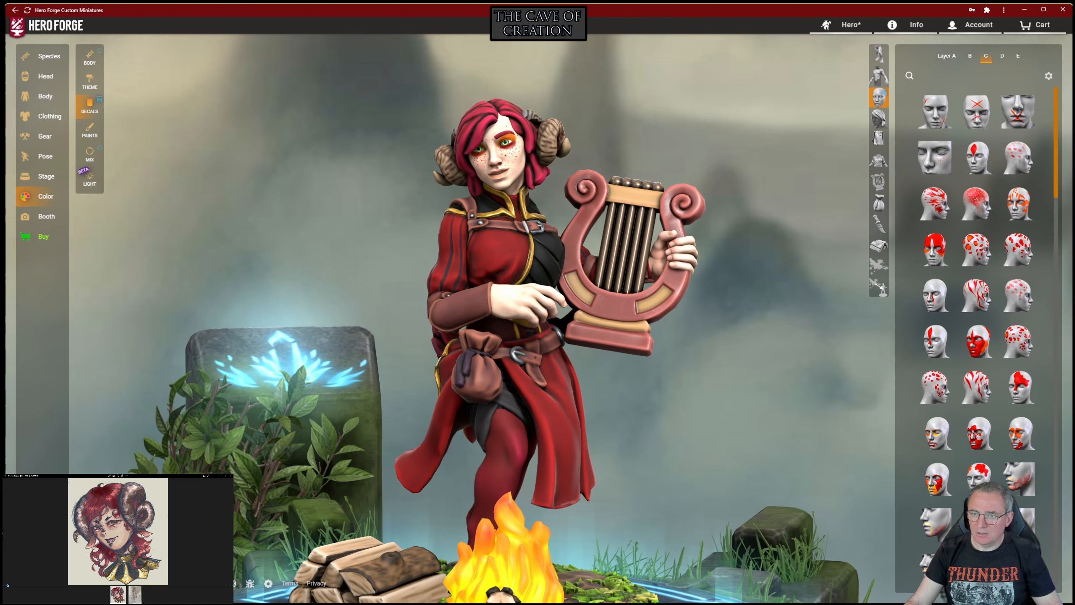
pyautogui.scroll(-10, 977, 271)
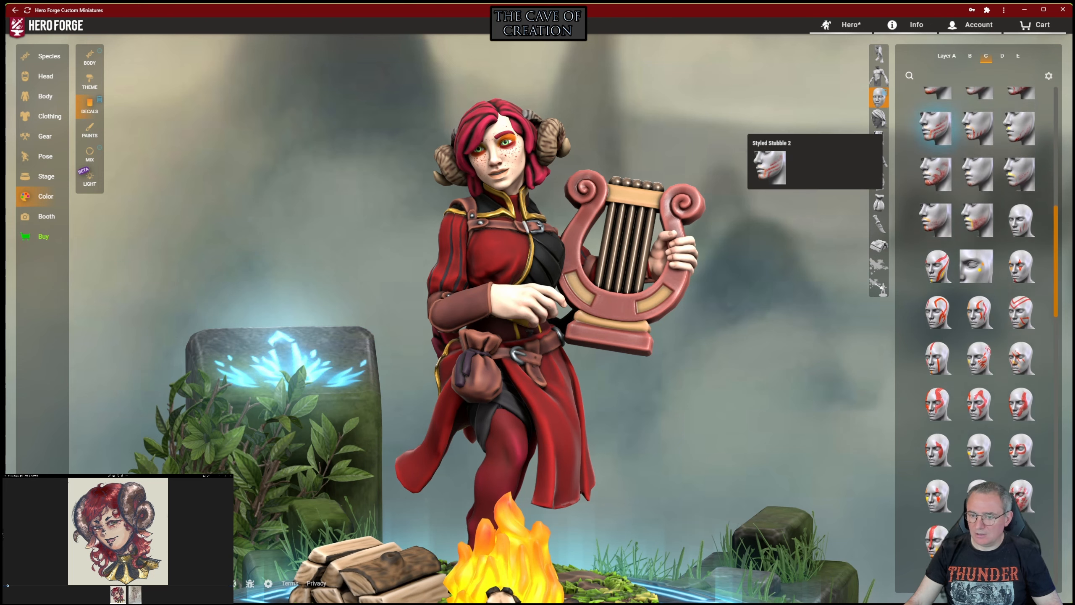
pyautogui.scroll(-2, 977, 296)
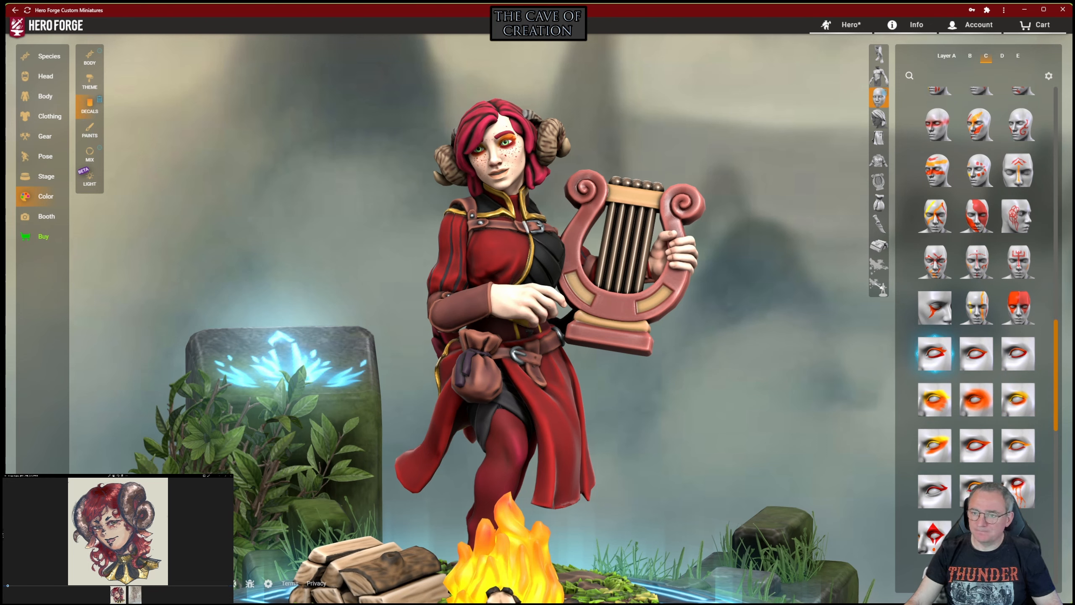
# Step: Add the Subtle High Cheekbone Blush decal to the face on decal layer D
pyautogui.click(1002, 56)
pyautogui.scroll(-18, 1019, 193)
pyautogui.scroll(-10, 1019, 193)
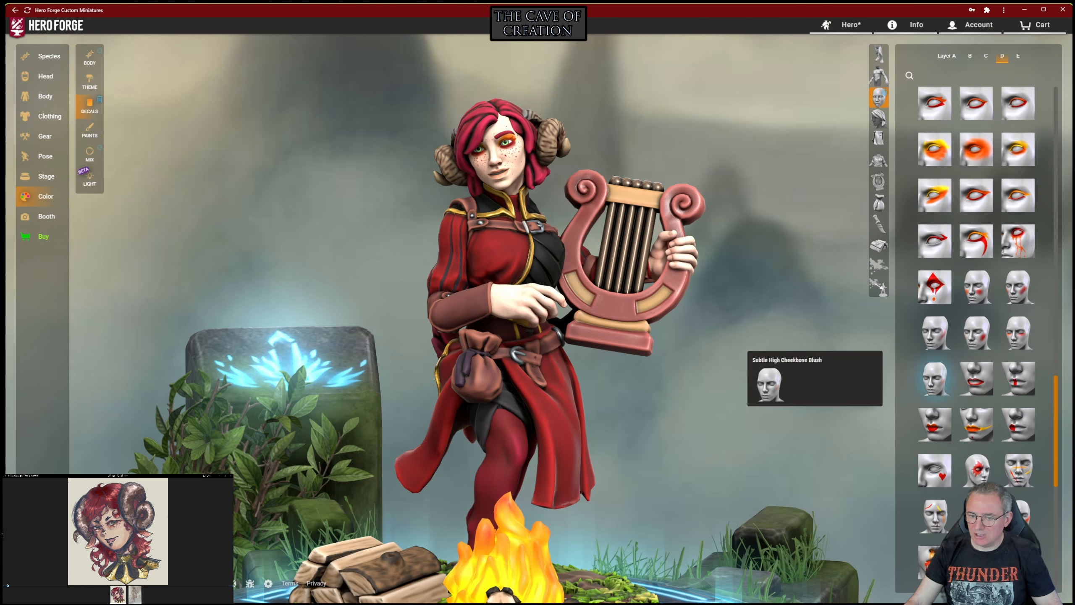
pyautogui.click(934, 378)
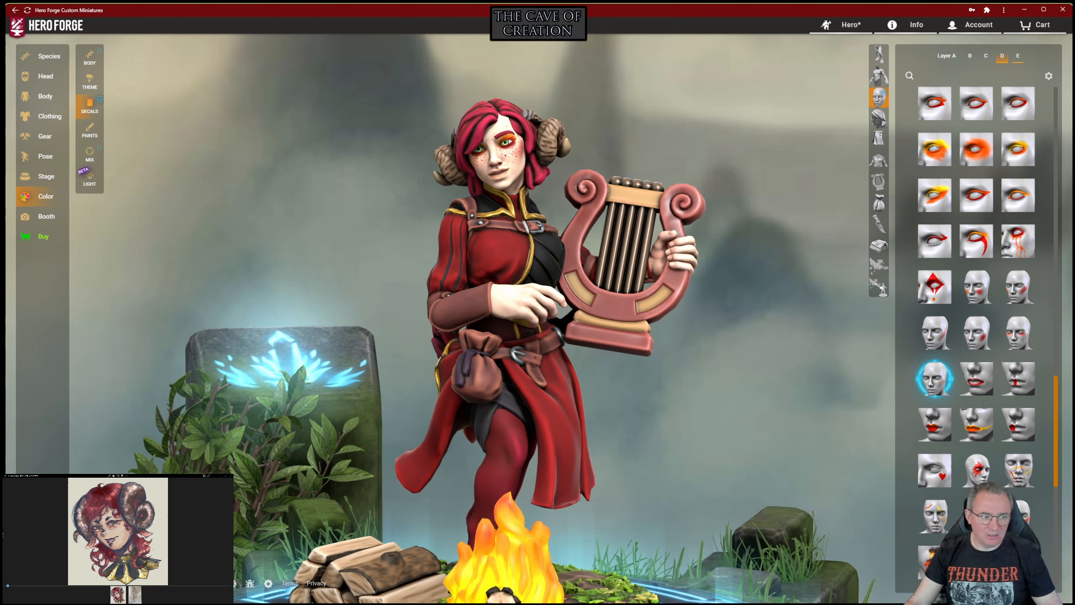
# Step: Add a lipstick decal to the lips on face decal layer E
pyautogui.click(1018, 56)
pyautogui.scroll(10, 1020, 258)
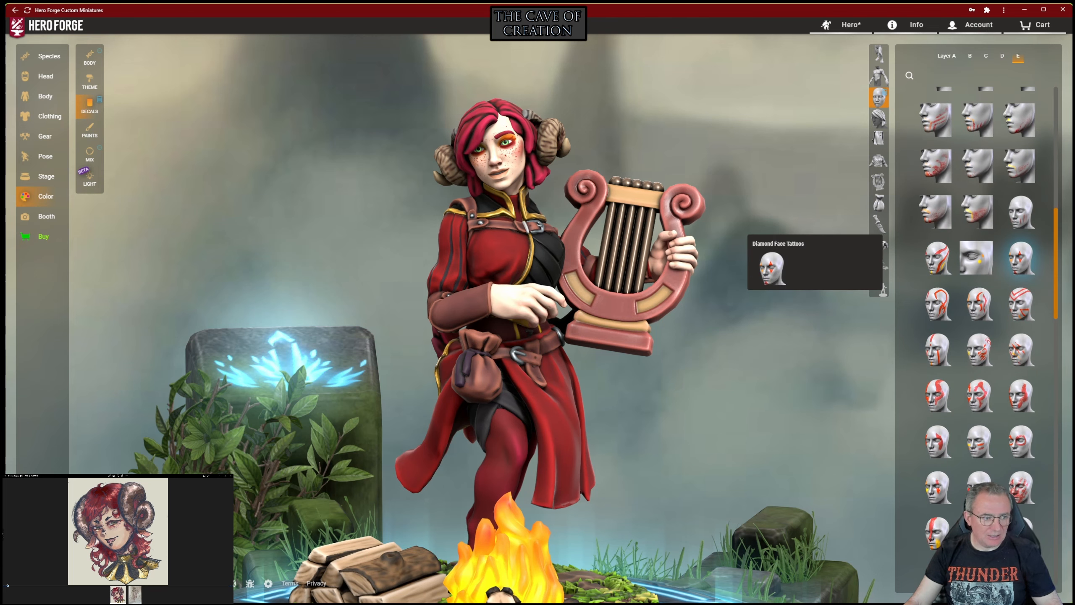
pyautogui.scroll(-4, 1020, 259)
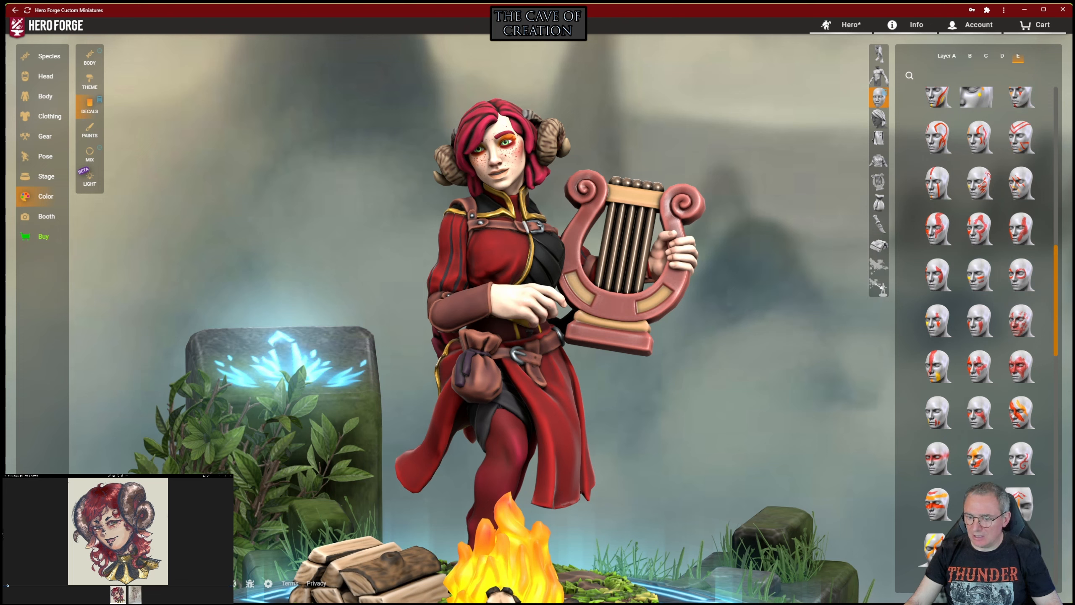
pyautogui.scroll(-8, 1018, 372)
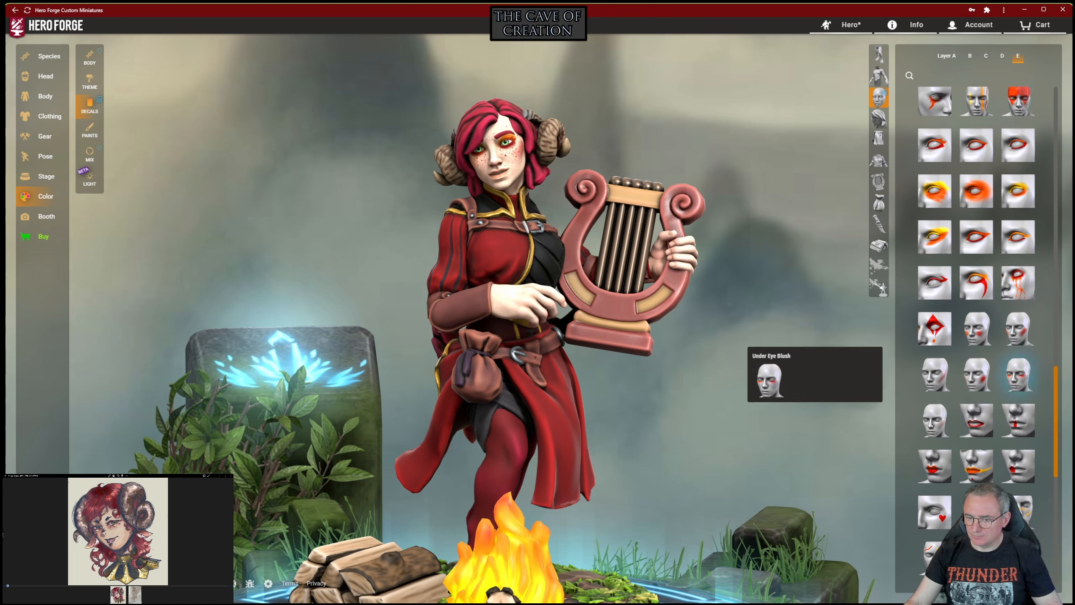
pyautogui.scroll(-1, 1018, 372)
pyautogui.click(976, 379)
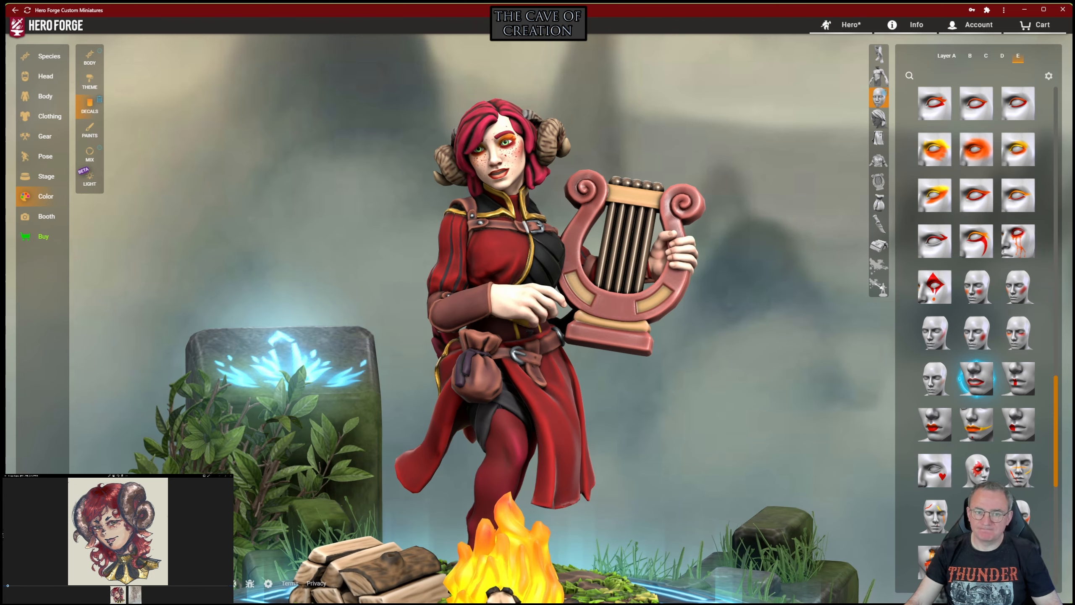
# Step: Duplicate the Medium Light 5 skin paint and replace the orange and yellow eyeshadow paints with the copy
pyautogui.scroll(5, 499, 191)
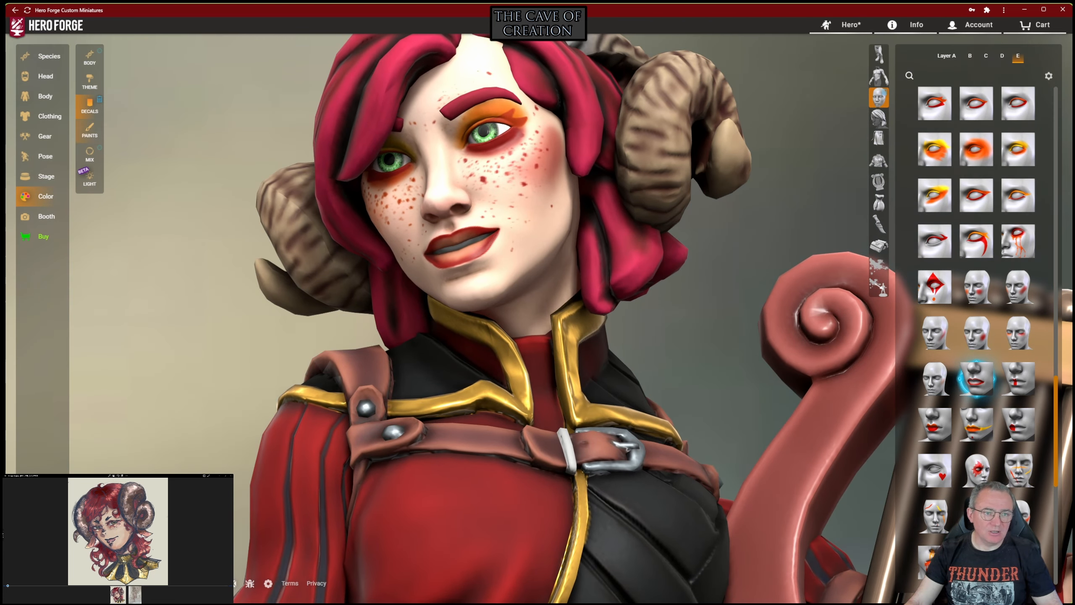
pyautogui.click(89, 153)
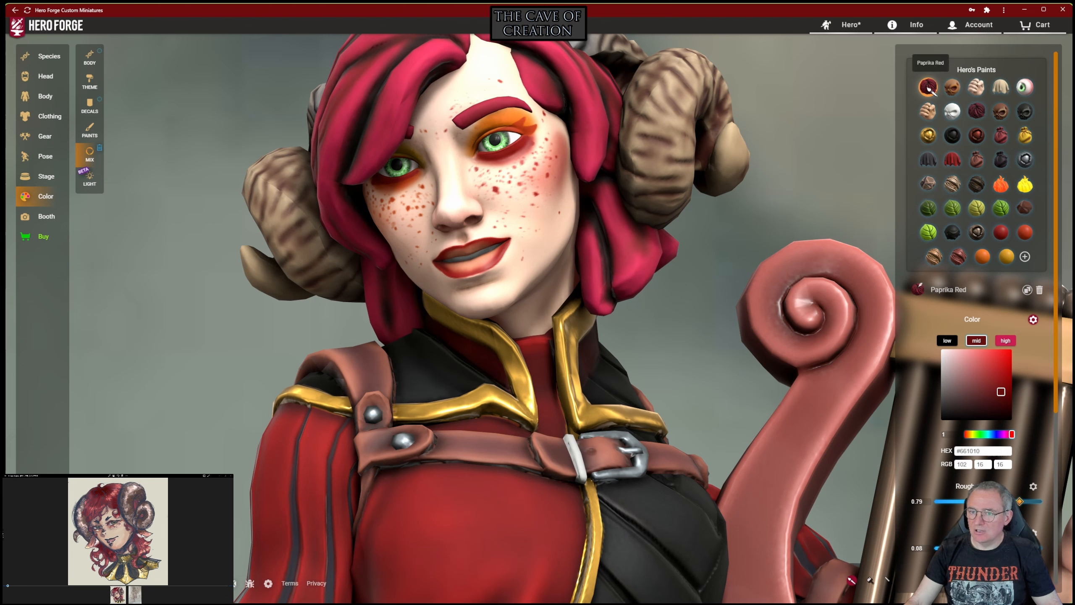
pyautogui.click(976, 88)
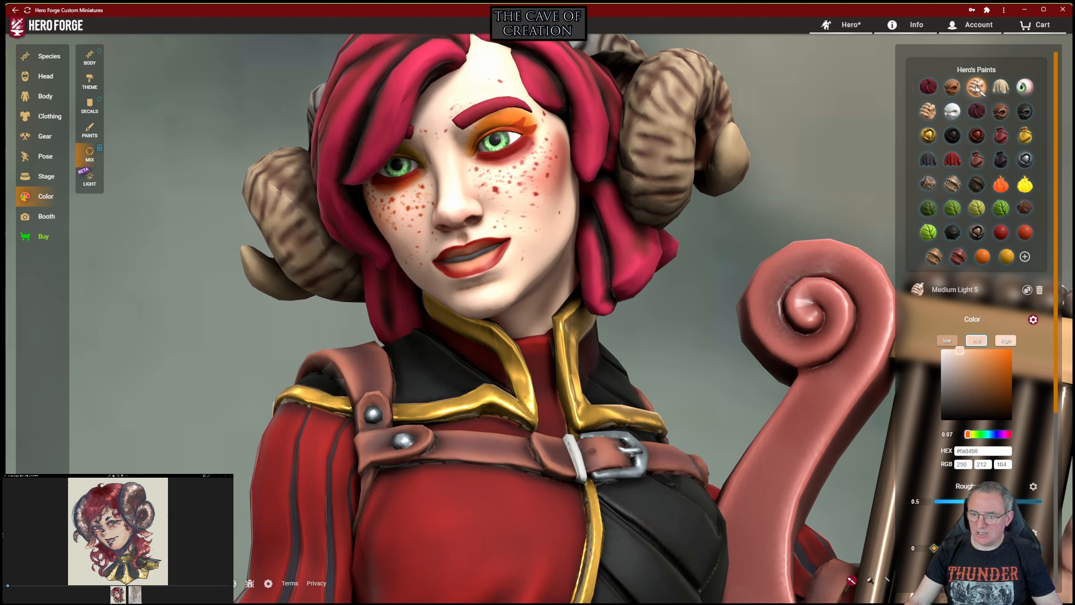
pyautogui.click(1025, 256)
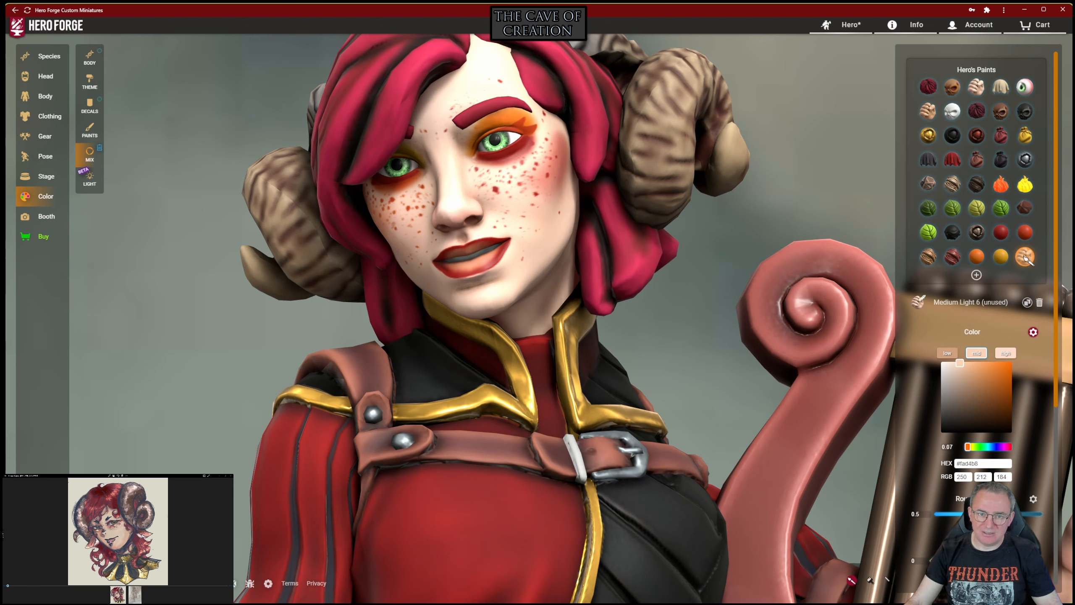
pyautogui.moveTo(1026, 258); pyautogui.dragTo(976, 256)
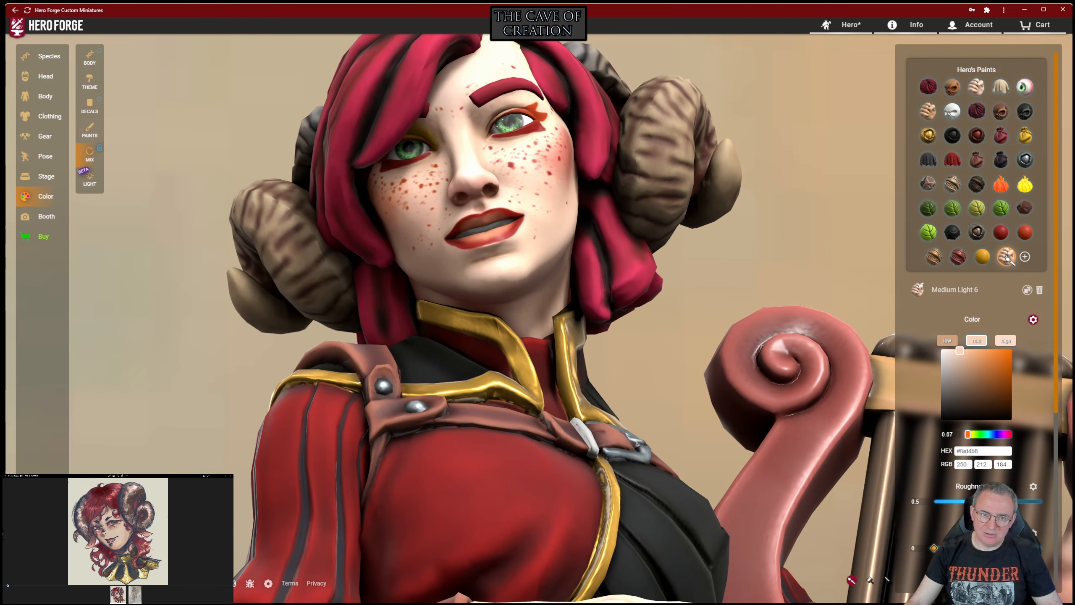
pyautogui.moveTo(1007, 257); pyautogui.dragTo(982, 256)
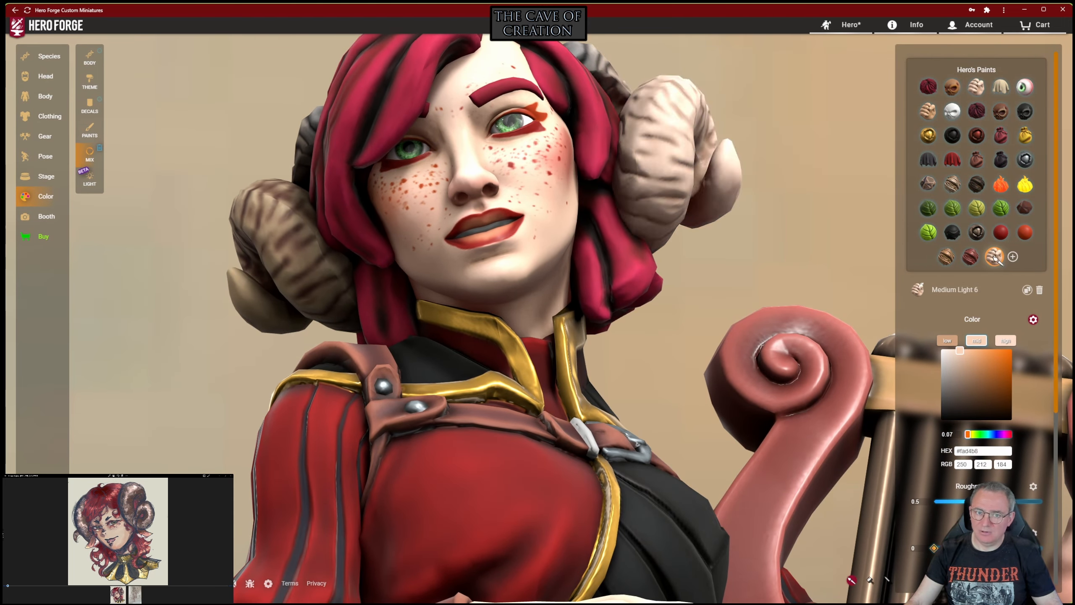
# Step: Set the high color of the copied skin paint to a muted red, RGB 176, 78, 78
pyautogui.moveTo(627, 182); pyautogui.dragTo(616, 250)
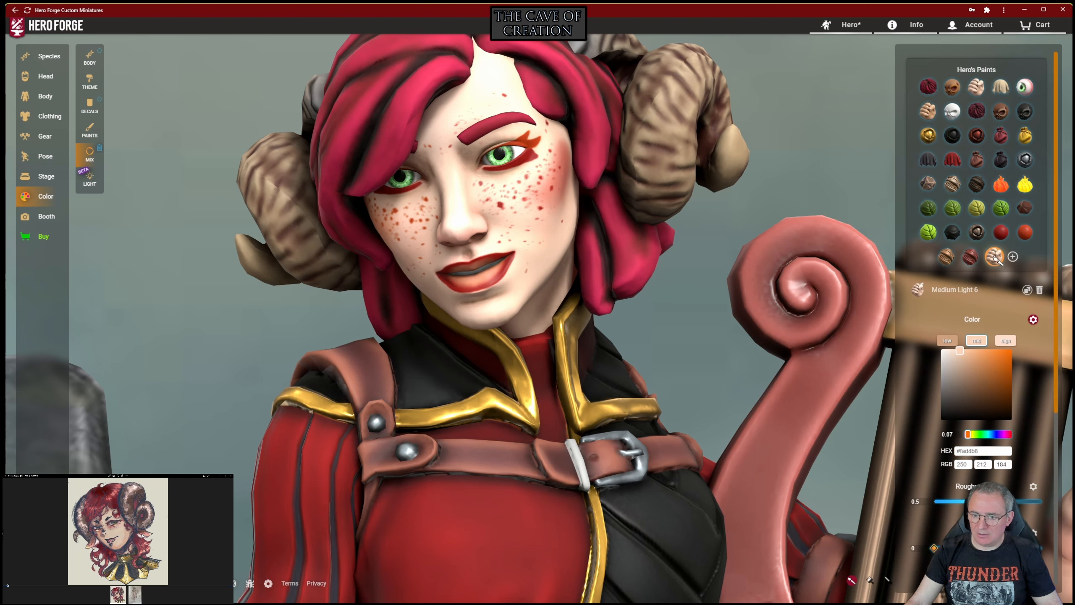
pyautogui.click(1005, 341)
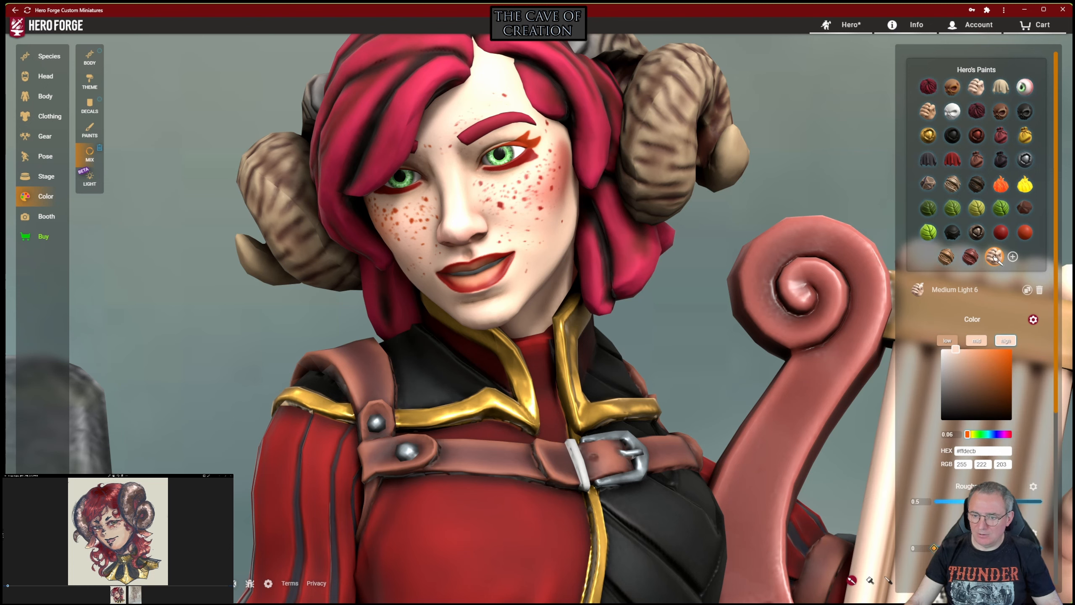
pyautogui.moveTo(967, 435); pyautogui.dragTo(964, 434)
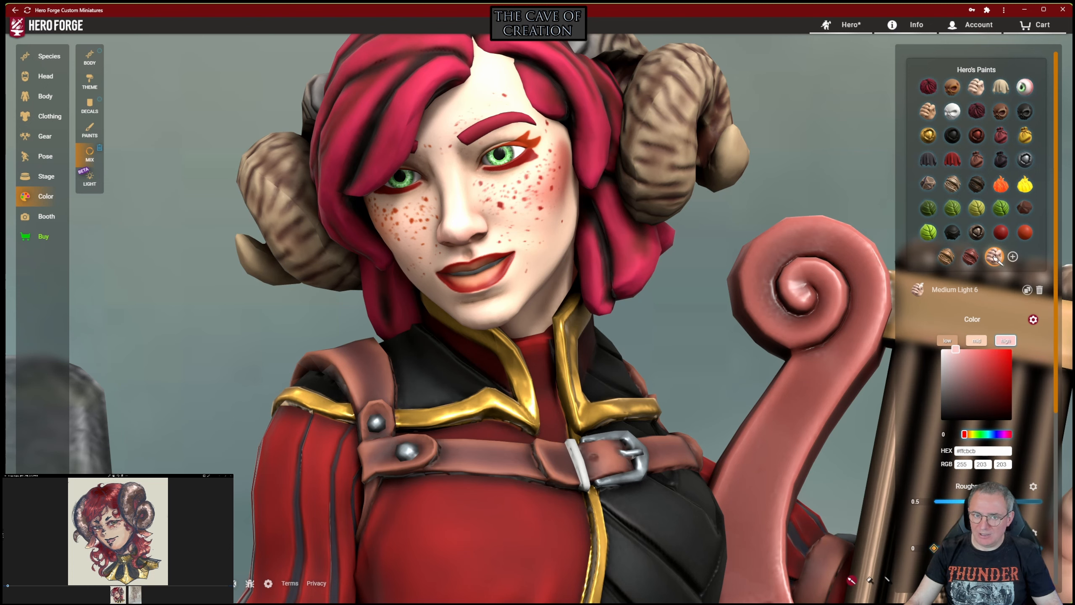
pyautogui.moveTo(956, 349)
pyautogui.mouseDown()
pyautogui.moveTo(978, 349)
pyautogui.moveTo(1004, 406)
pyautogui.moveTo(985, 391)
pyautogui.mouseUp()
pyautogui.click(995, 257)
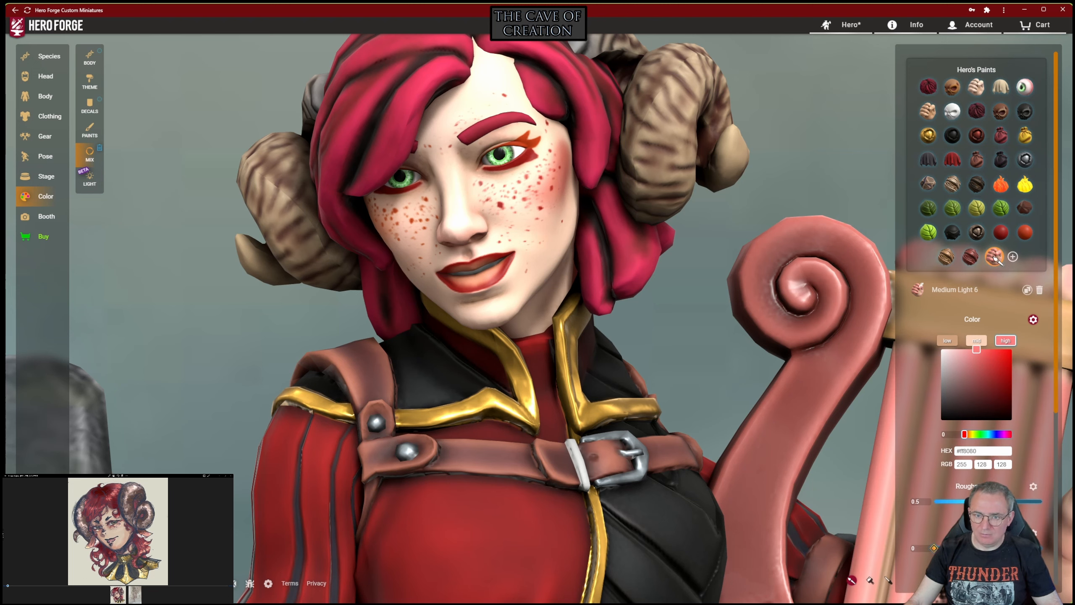
pyautogui.moveTo(976, 349)
pyautogui.mouseDown()
pyautogui.moveTo(990, 367)
pyautogui.moveTo(981, 386)
pyautogui.moveTo(1012, 377)
pyautogui.moveTo(1008, 398)
pyautogui.moveTo(974, 392)
pyautogui.moveTo(979, 382)
pyautogui.mouseUp()
# Step: Set the mid color of the copied skin paint to a soft orange-brown, #de9166
pyautogui.click(976, 341)
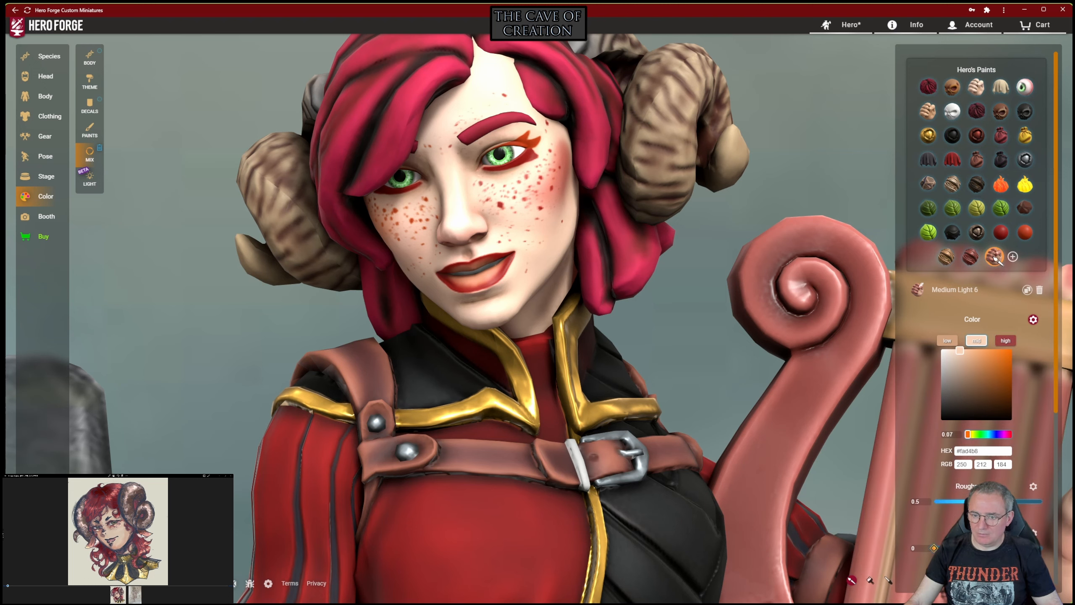
pyautogui.click(989, 362)
pyautogui.moveTo(970, 368); pyautogui.dragTo(981, 355)
pyautogui.moveTo(967, 434); pyautogui.dragTo(968, 434)
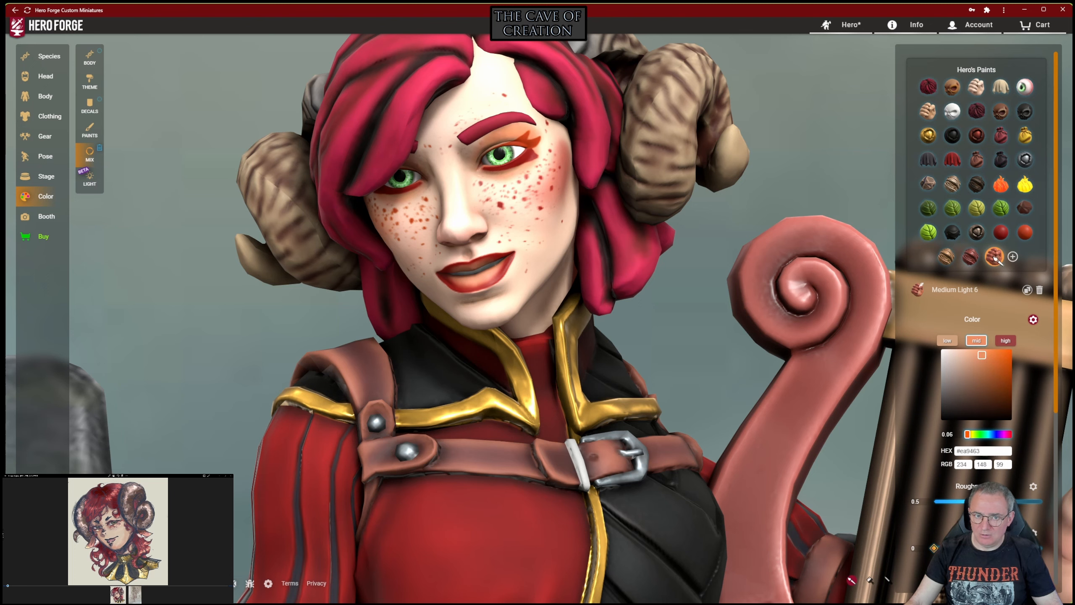
pyautogui.moveTo(982, 355)
pyautogui.mouseDown()
pyautogui.moveTo(995, 353)
pyautogui.moveTo(981, 358)
pyautogui.mouseUp()
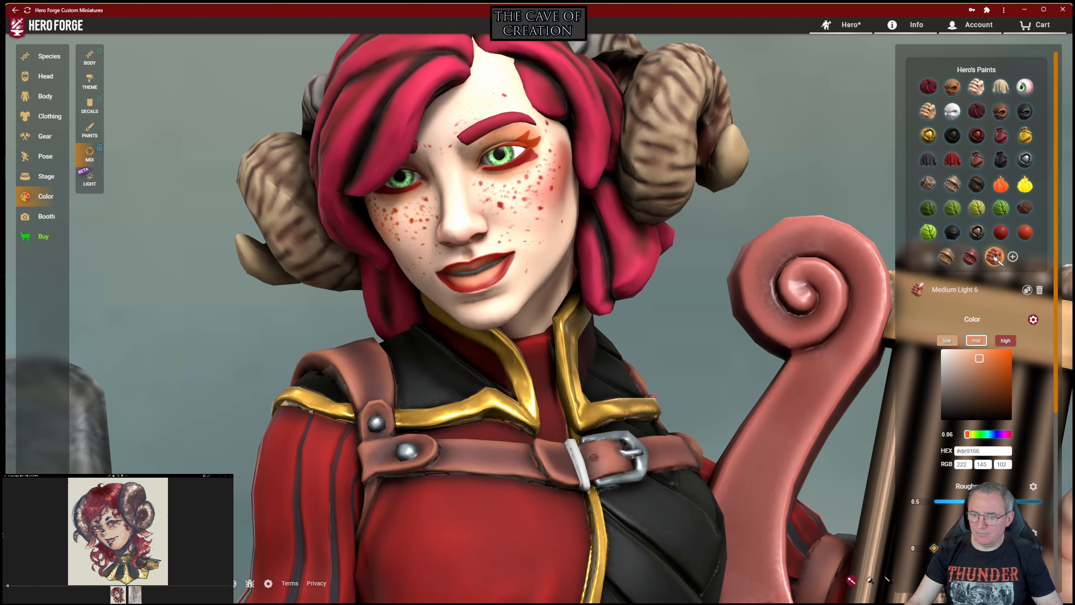
pyautogui.click(1005, 341)
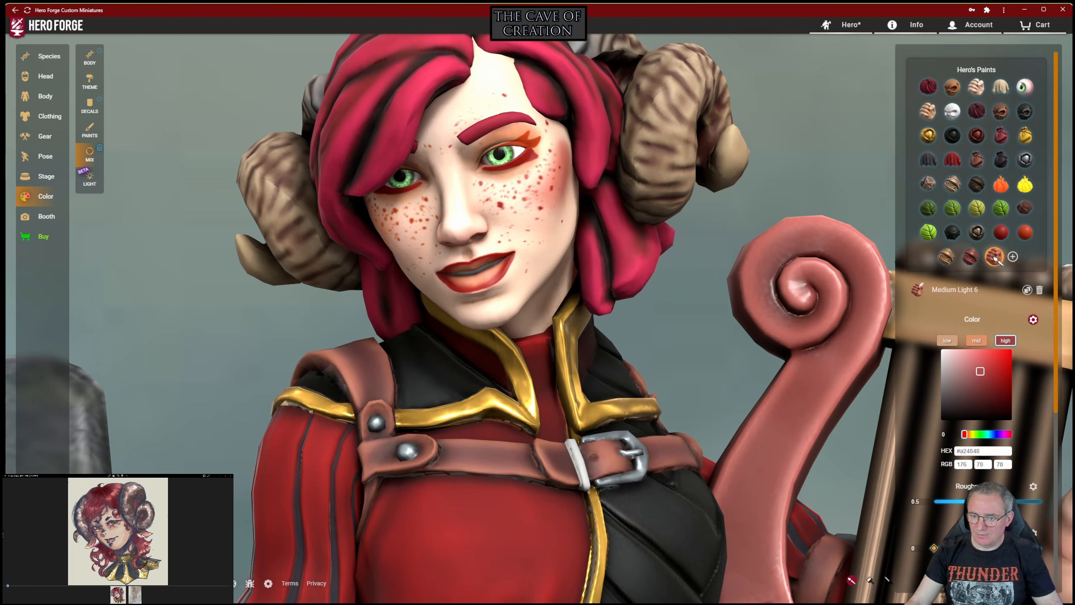
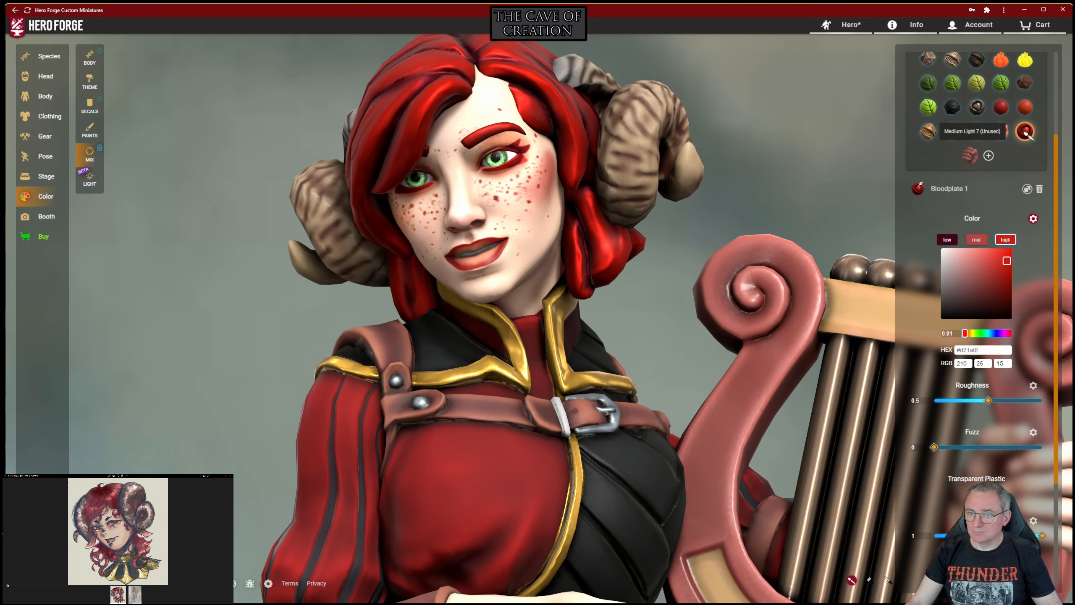
# Step: Add another copy of the Medium Light 5 skin paint to the hero's paints
pyautogui.scroll(3, 976, 102)
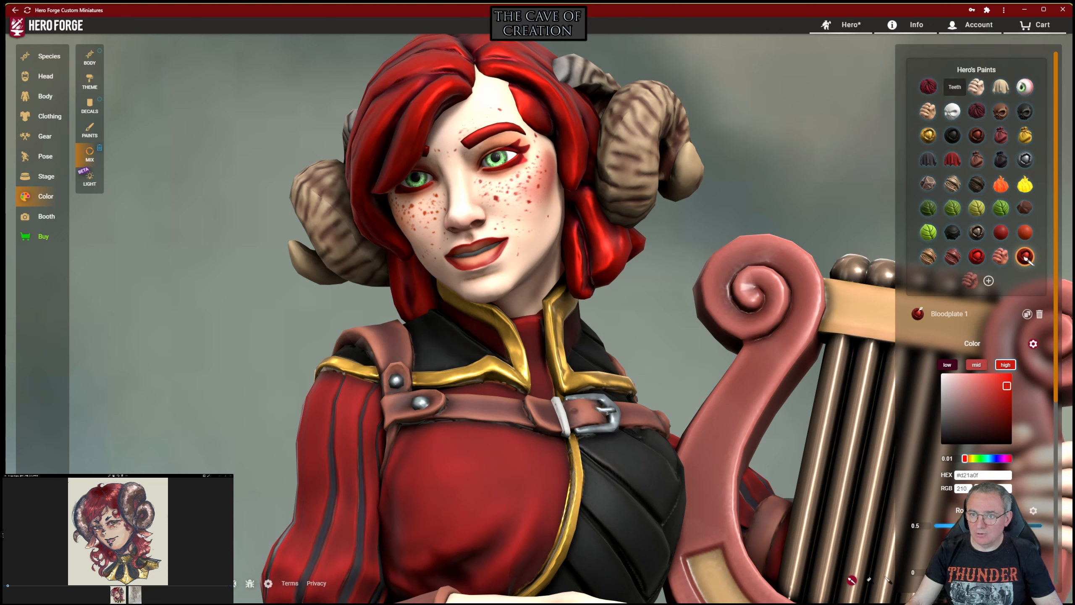
pyautogui.click(976, 88)
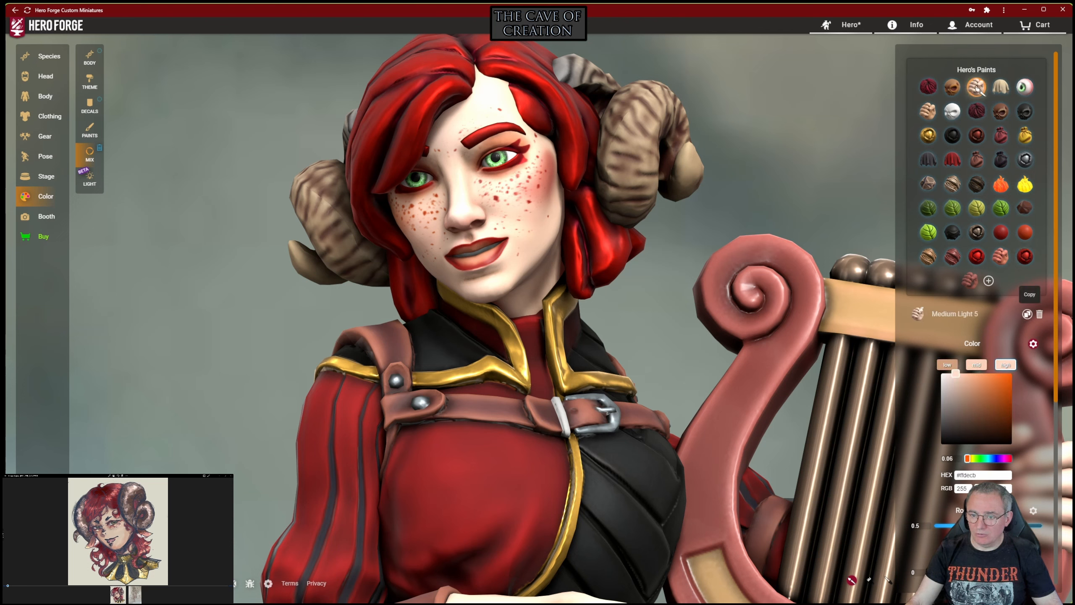
pyautogui.click(989, 280)
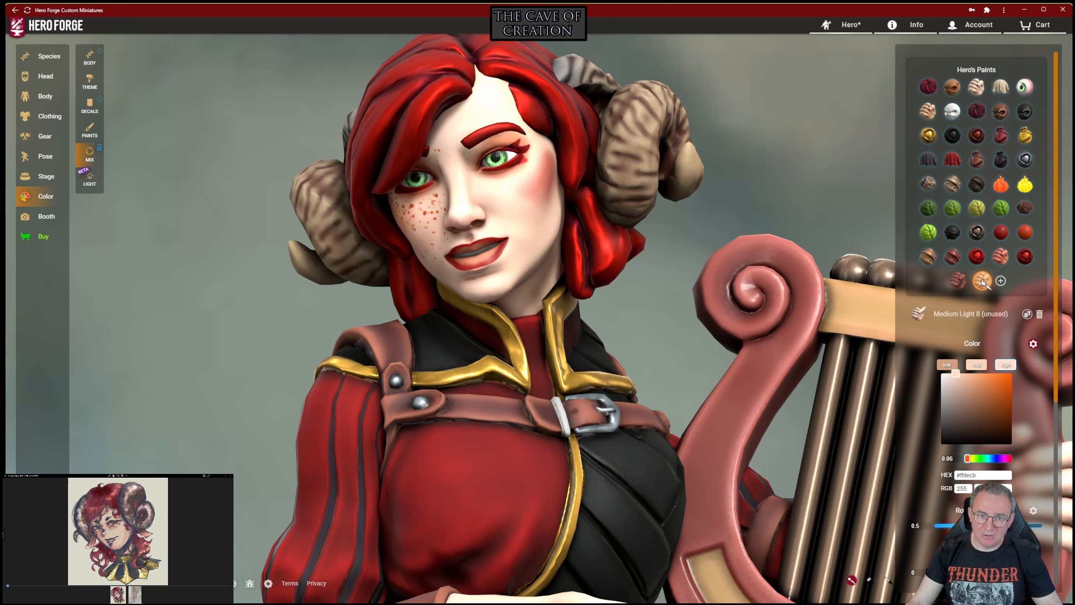
# Step: Replace the freckle paint with the copied skin paint and darken its mid, high and low colors to soft tans, with low at #b0896b
pyautogui.moveTo(982, 283); pyautogui.dragTo(958, 283)
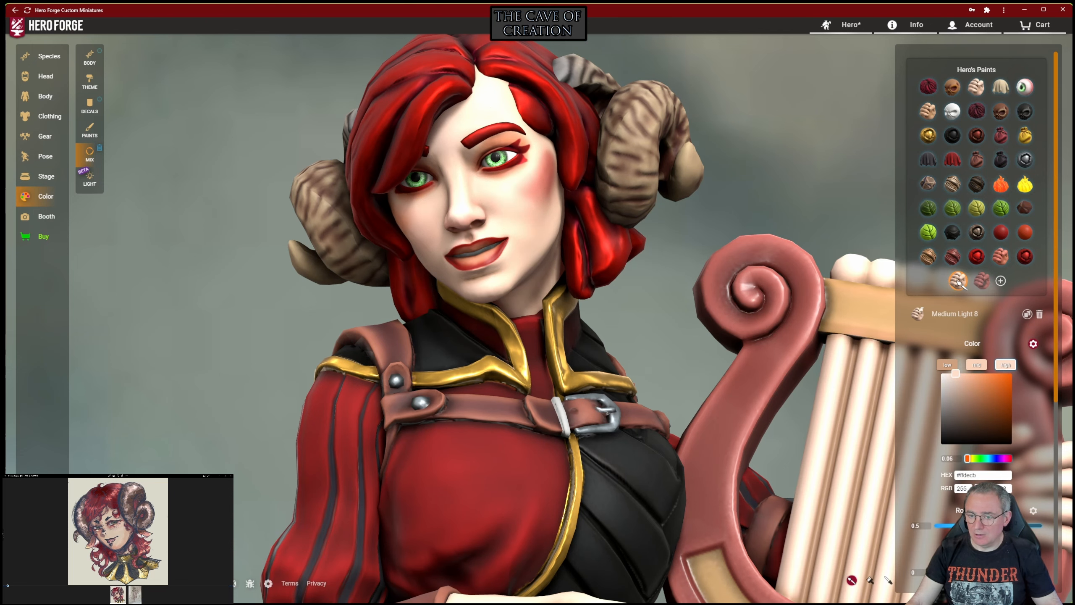
pyautogui.click(976, 365)
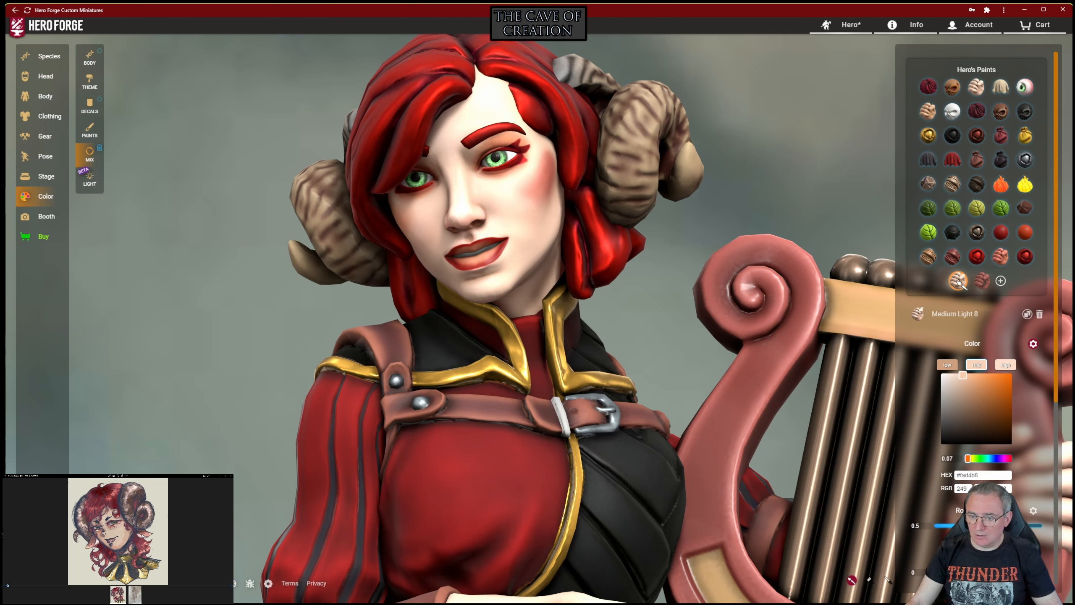
pyautogui.moveTo(964, 375)
pyautogui.mouseDown()
pyautogui.moveTo(972, 389)
pyautogui.moveTo(961, 386)
pyautogui.mouseUp()
pyautogui.click(1005, 365)
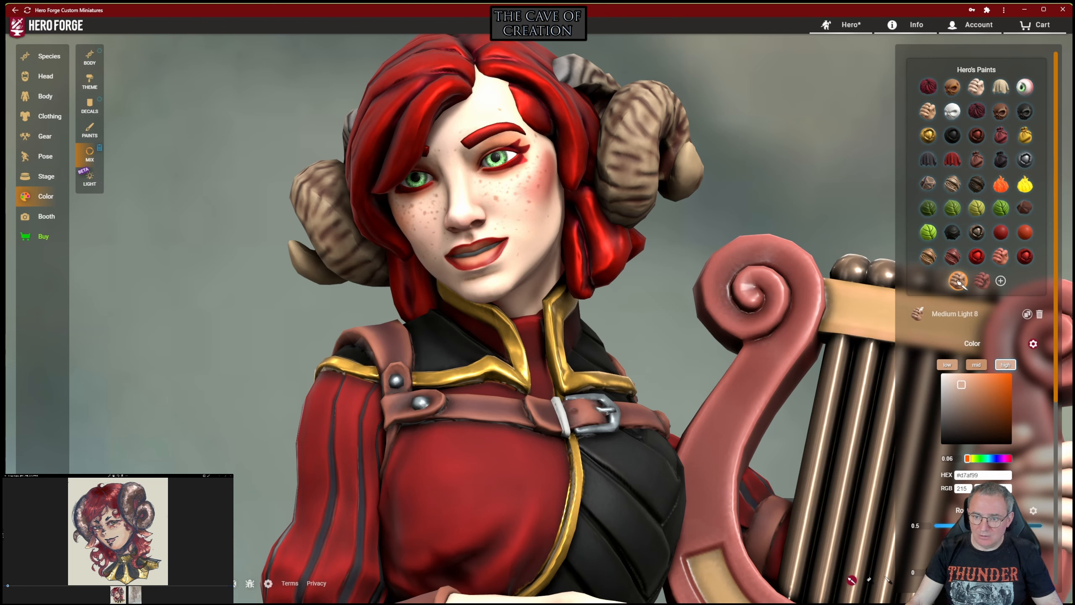
pyautogui.click(947, 364)
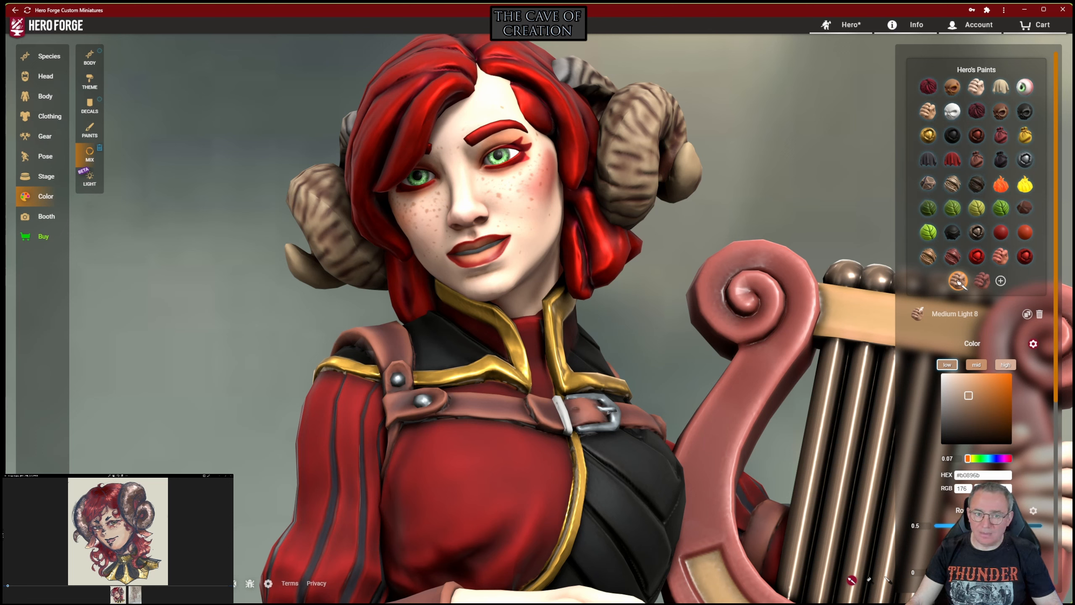
pyautogui.click(959, 281)
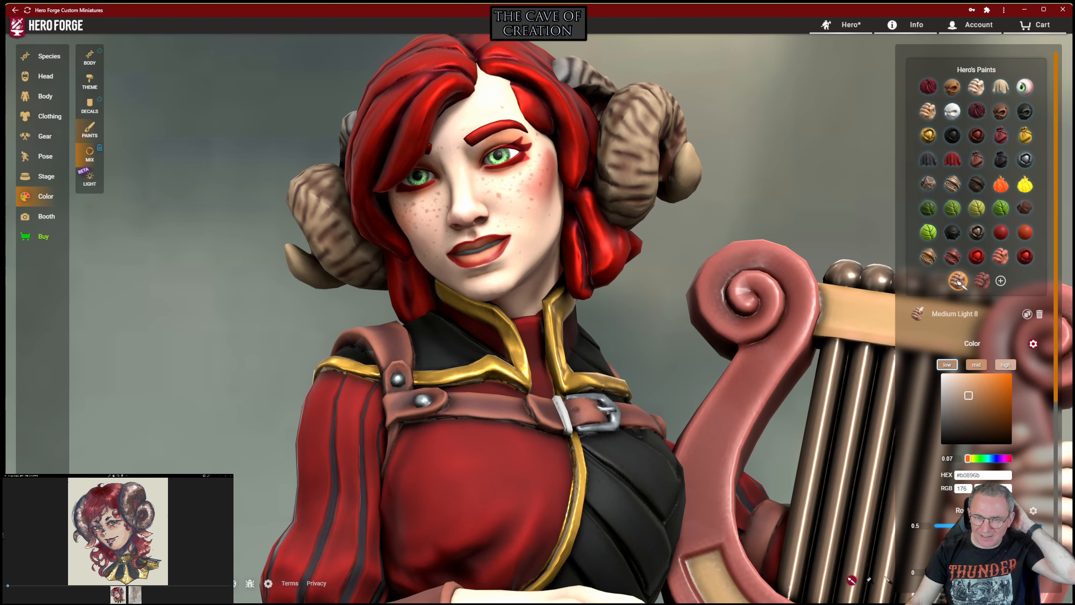
# Step: Apply the Guts paint from the Fleshy Bits skin paints to the lips
pyautogui.click(1012, 55)
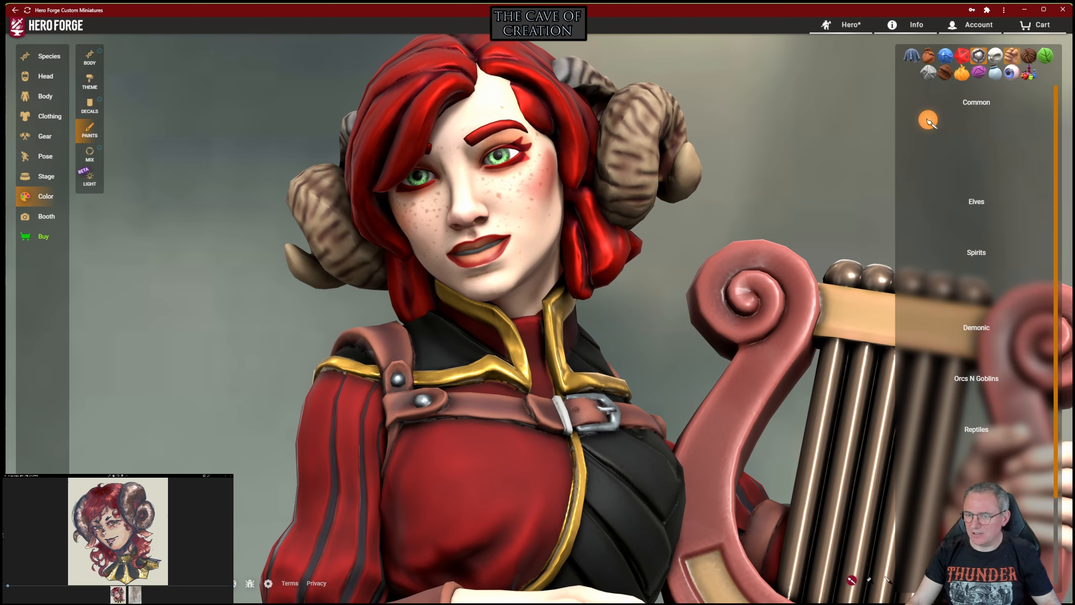
pyautogui.scroll(-3, 928, 120)
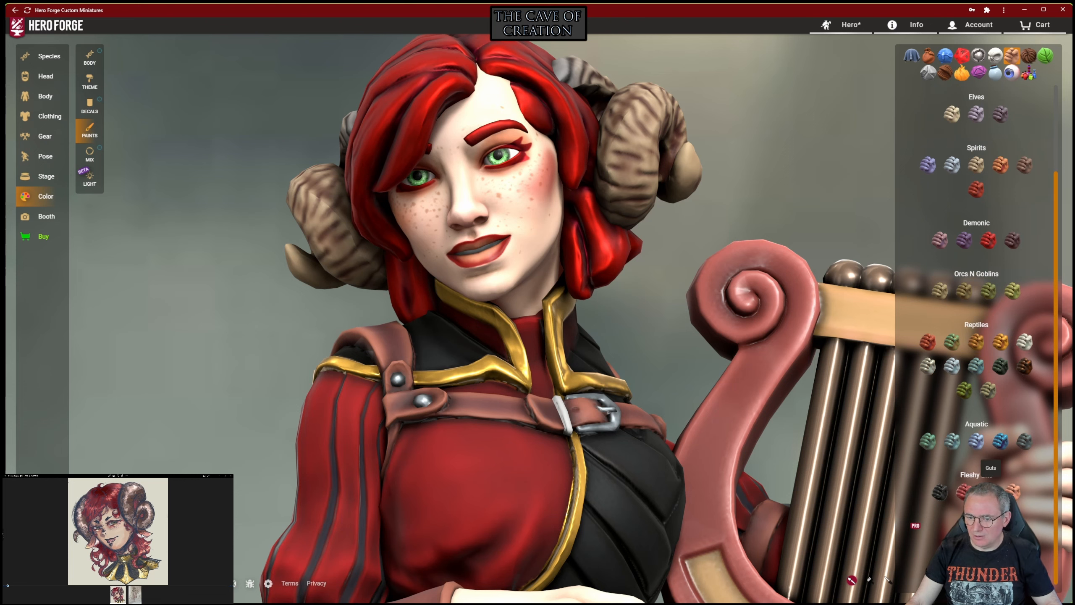
pyautogui.click(988, 491)
pyautogui.click(483, 257)
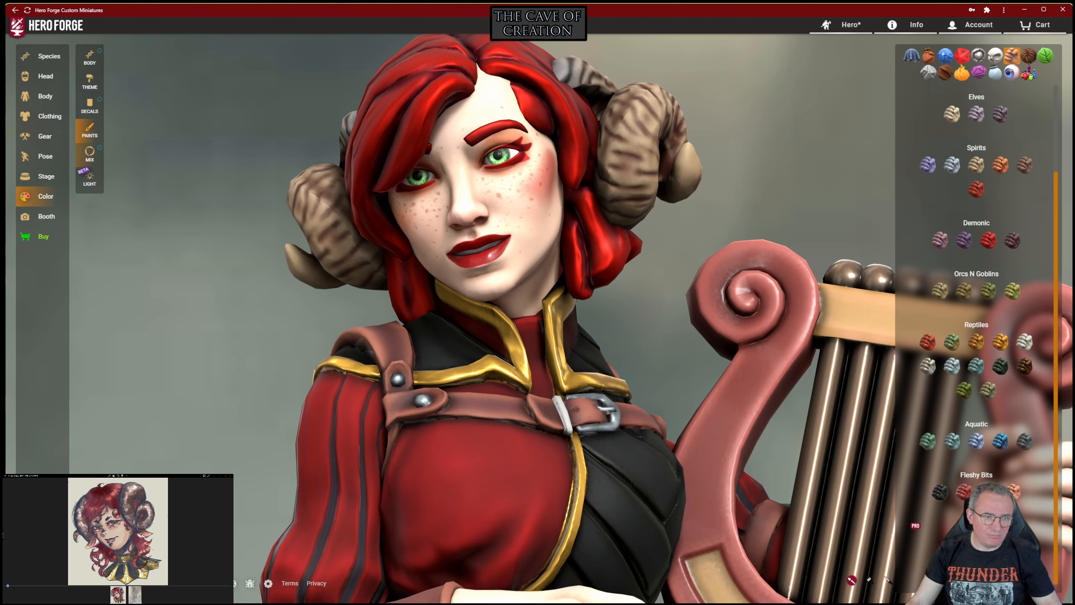
# Step: Set the Guts paint's high color to #d56565 and its mid color to #ab5656
pyautogui.click(90, 153)
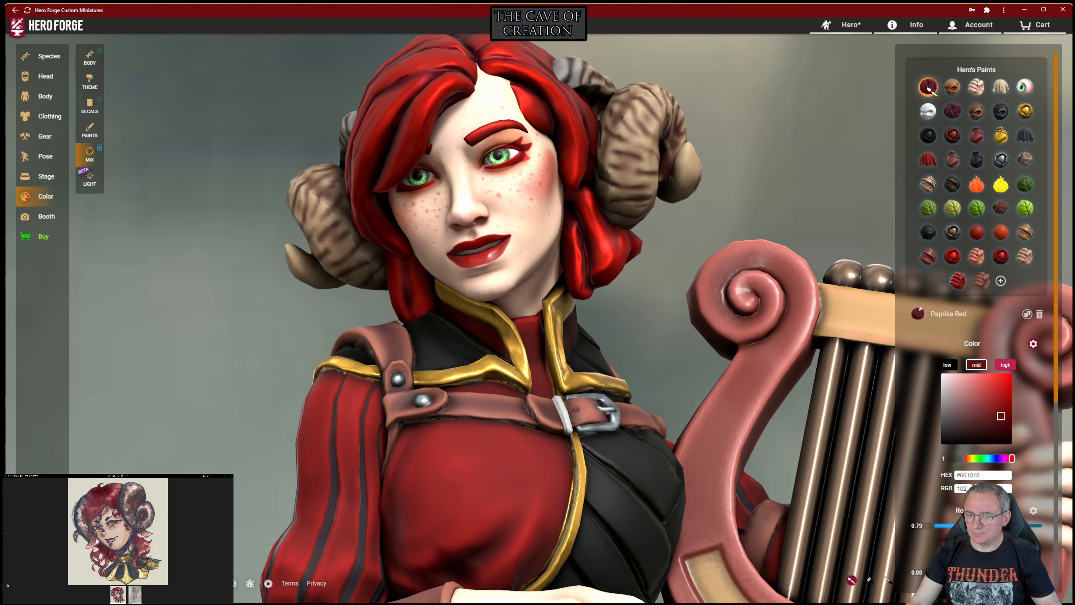
pyautogui.click(958, 280)
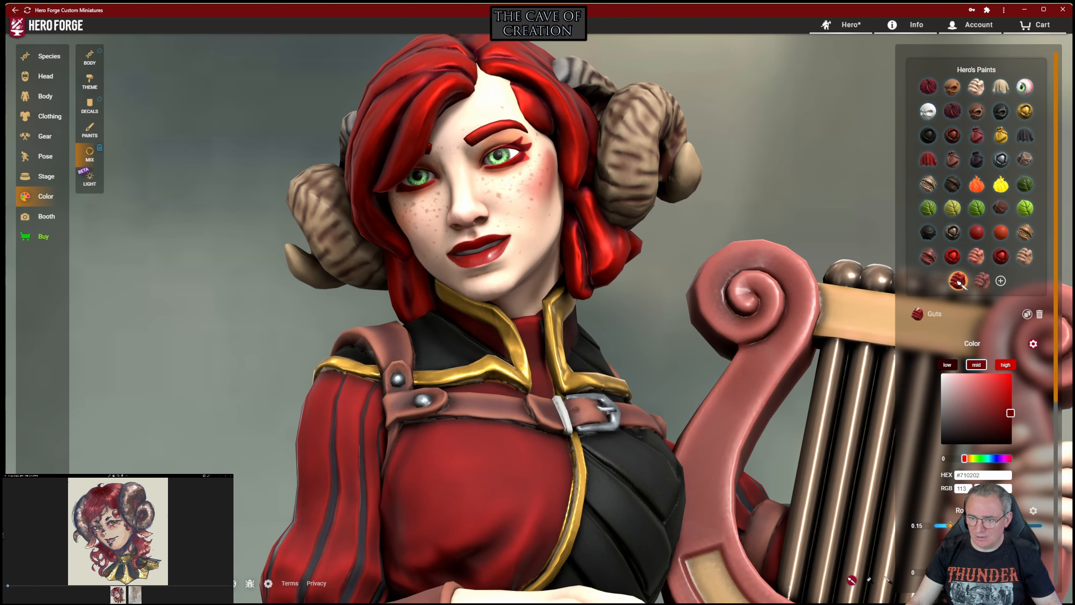
pyautogui.click(1005, 364)
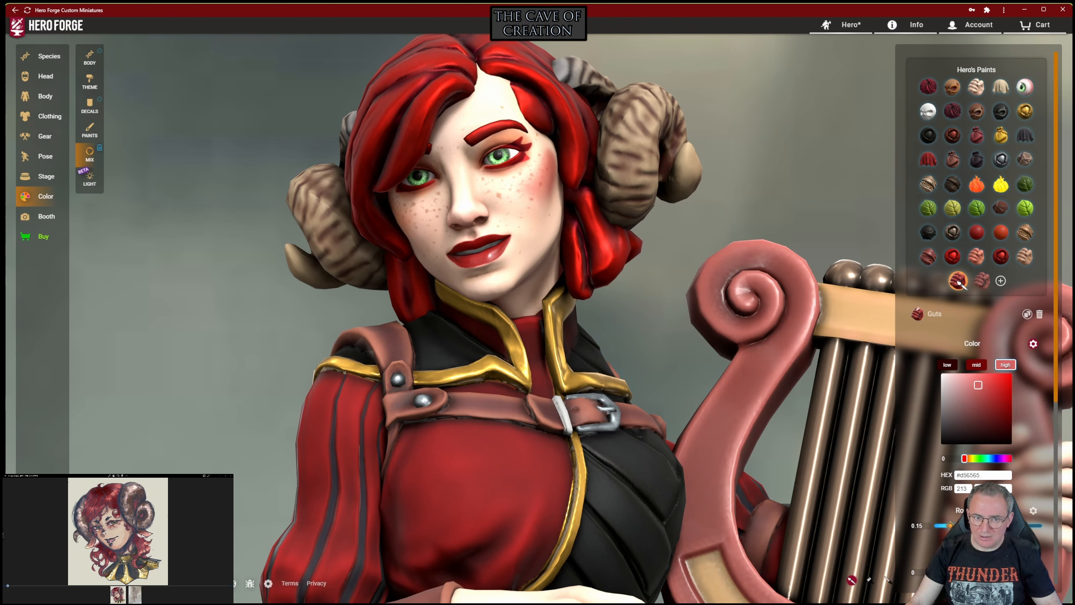
pyautogui.click(977, 364)
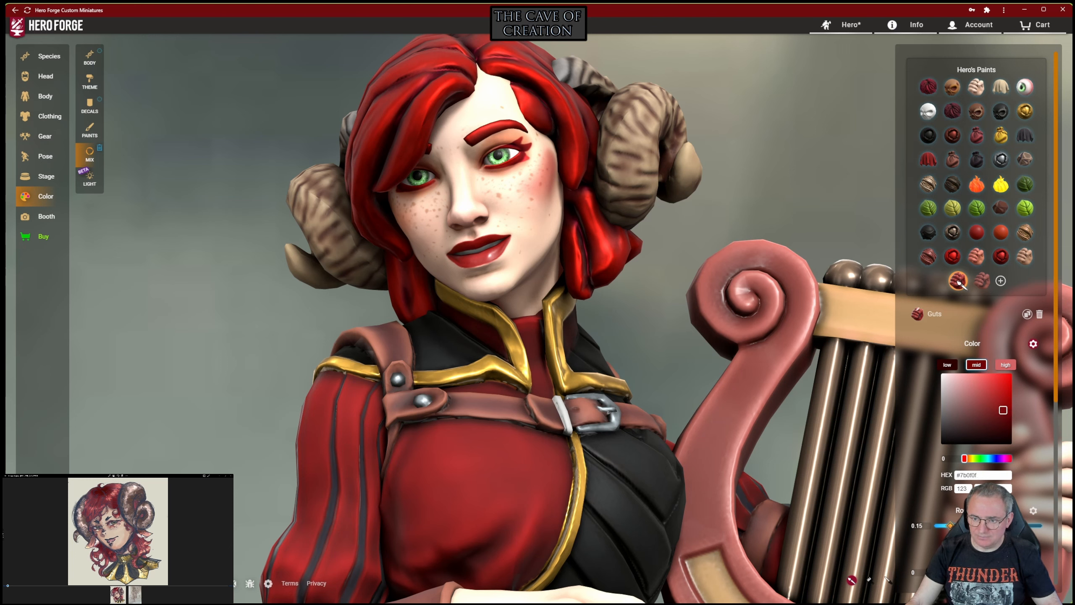
pyautogui.moveTo(997, 409); pyautogui.dragTo(976, 396)
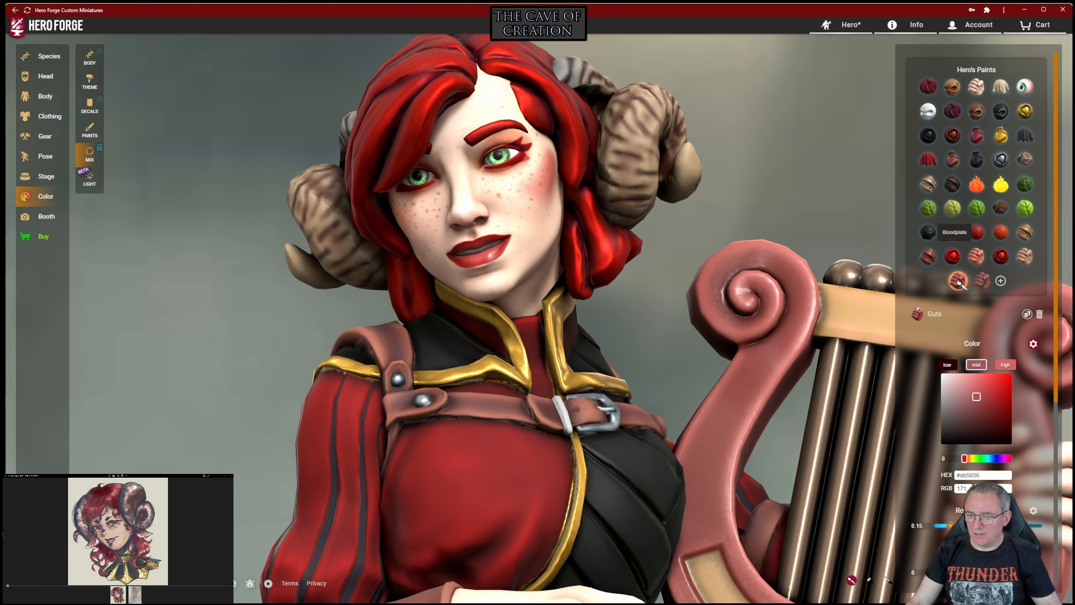
# Step: Duplicate the Guts paint, assign the copy to the lips, and set its mid color to #600505 and high color to #a31414
pyautogui.click(1027, 314)
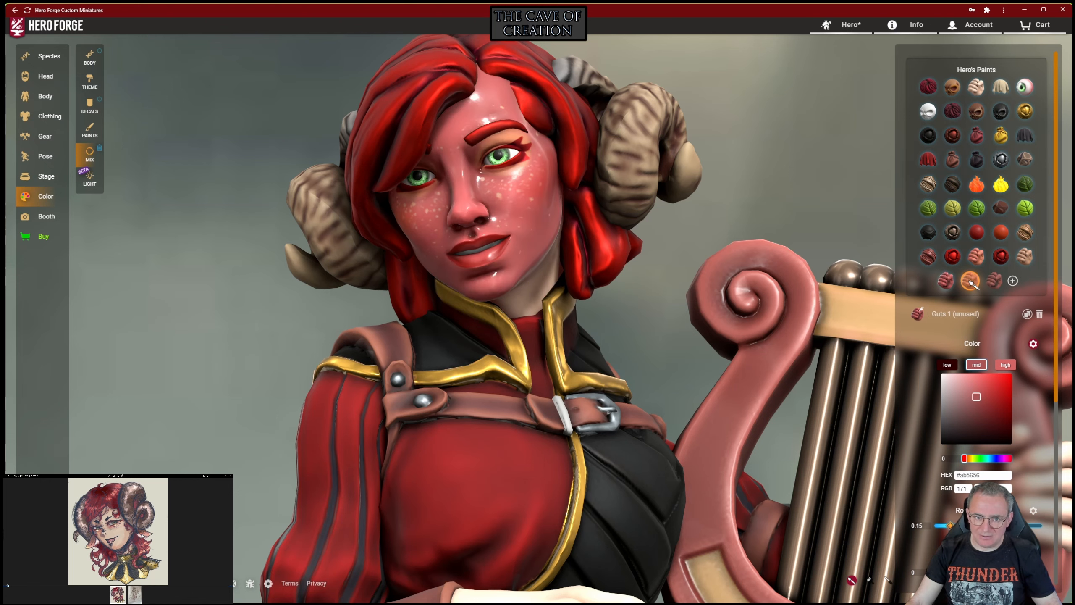
pyautogui.moveTo(971, 282); pyautogui.dragTo(929, 112)
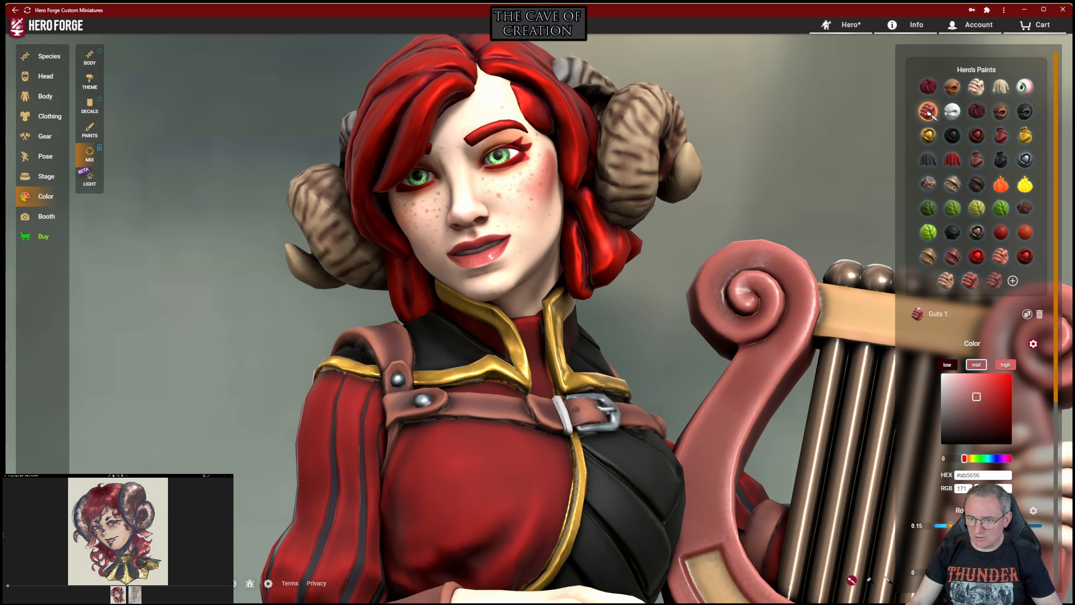
pyautogui.moveTo(976, 396); pyautogui.dragTo(1008, 418)
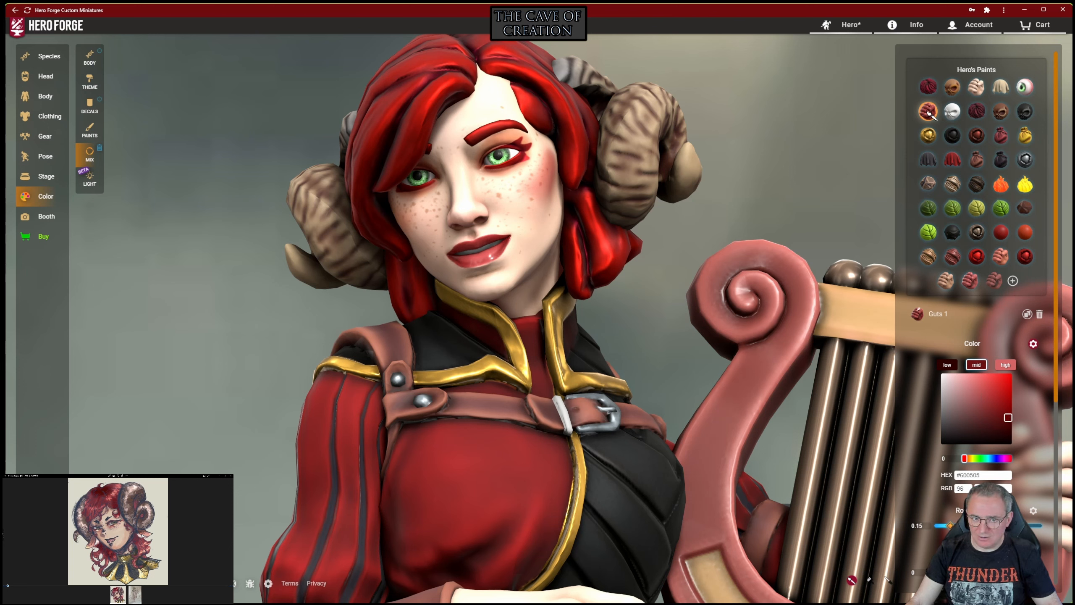
pyautogui.click(1006, 364)
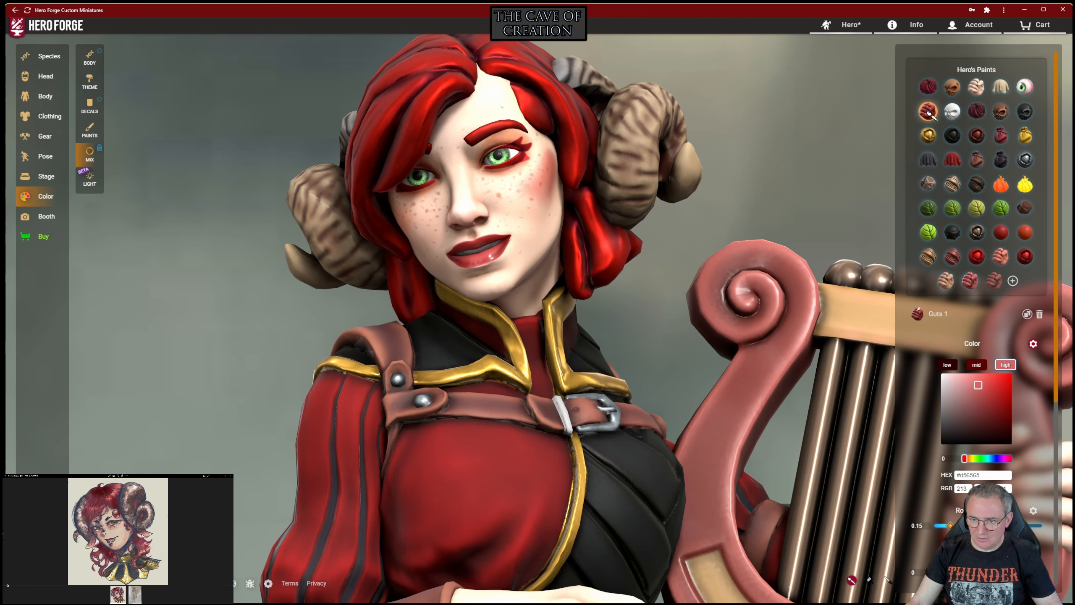
pyautogui.moveTo(978, 384); pyautogui.dragTo(1003, 399)
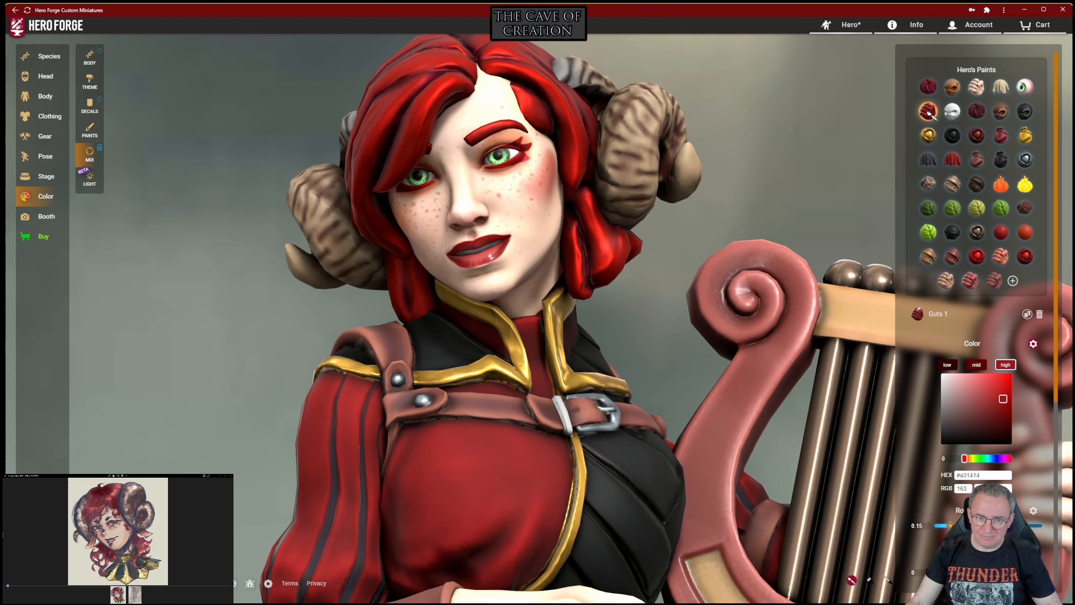
# Step: Try the Hazy Fog Gradient as a Projected A decal over the whole miniature
pyautogui.scroll(-8, 538, 318)
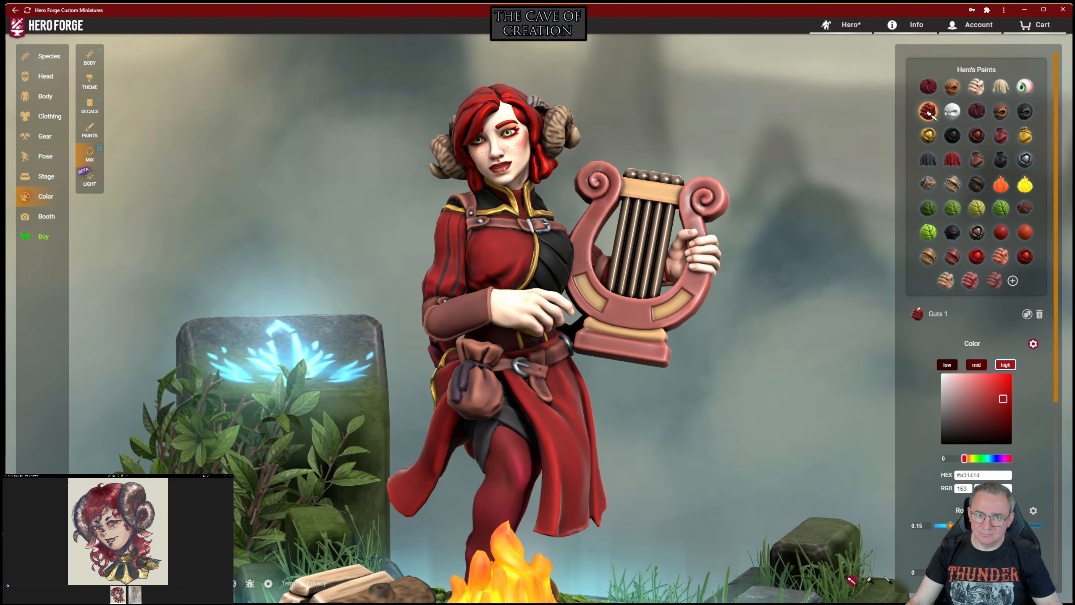
pyautogui.moveTo(537, 318); pyautogui.dragTo(567, 318)
pyautogui.scroll(-2, 537, 317)
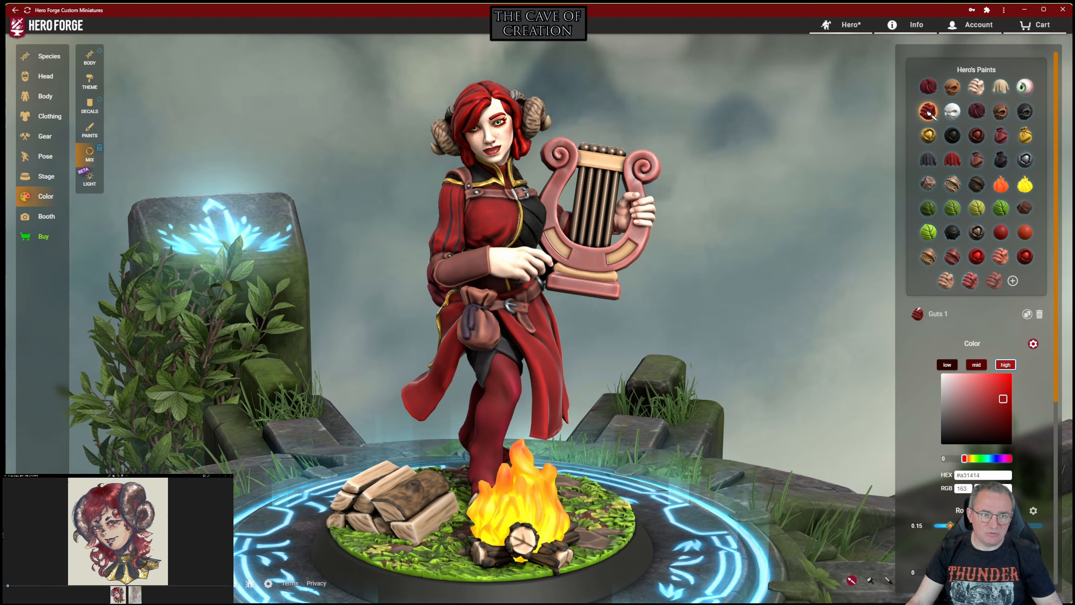
pyautogui.click(90, 105)
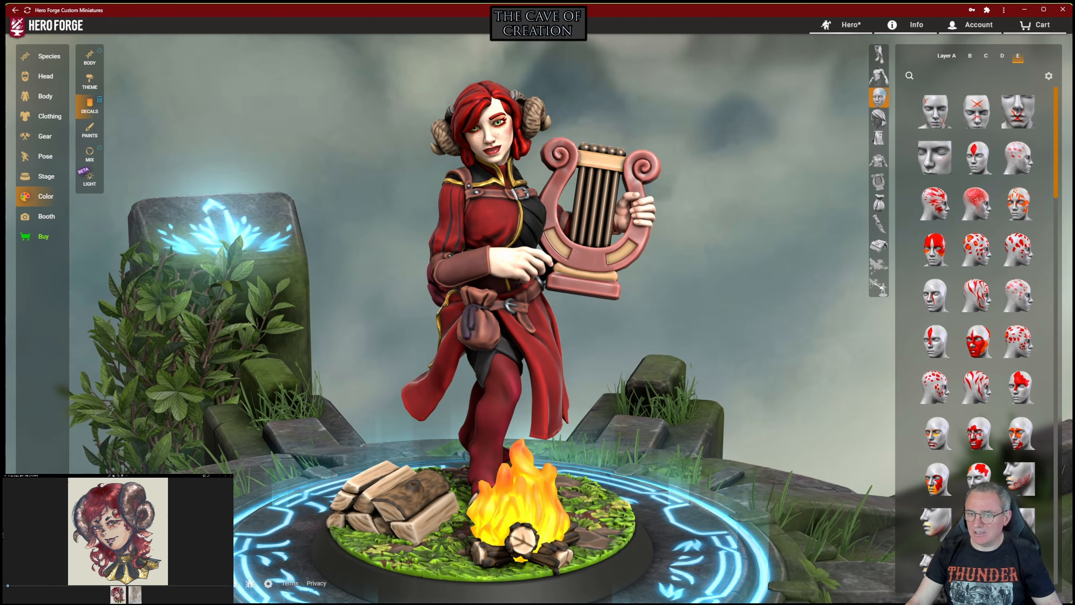
pyautogui.click(879, 287)
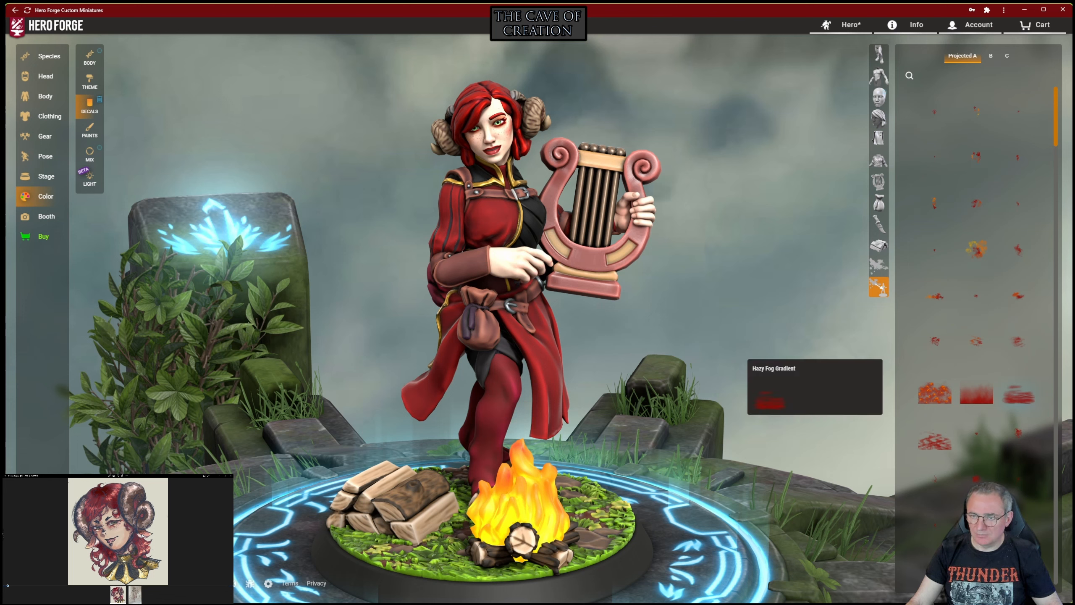
pyautogui.click(1019, 394)
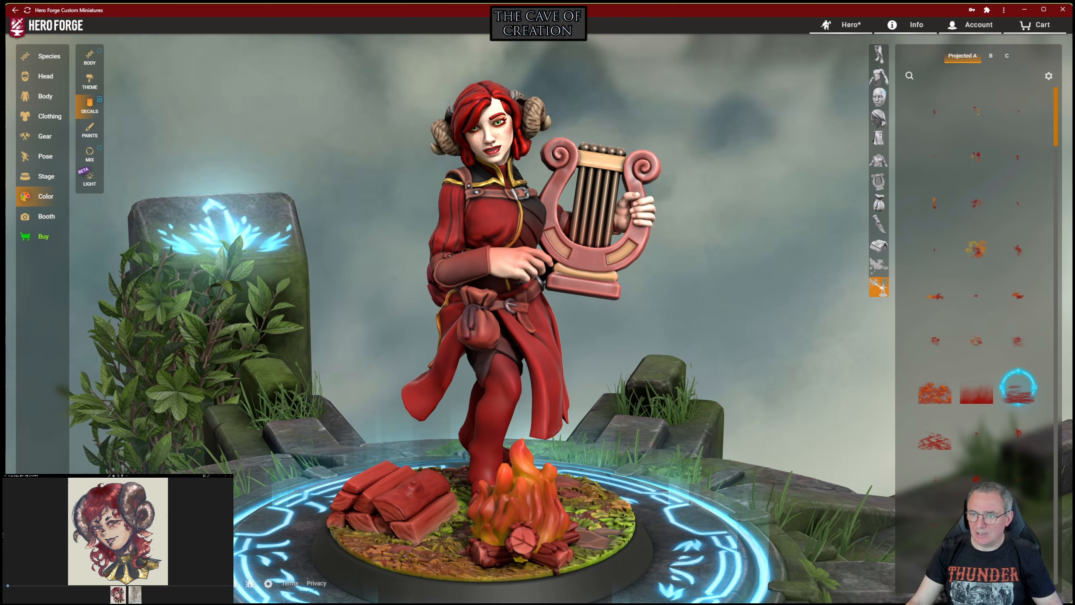
# Step: Set the projected decal's Scale Height to 3.88 and its Up / Down position to 2.87
pyautogui.click(1048, 76)
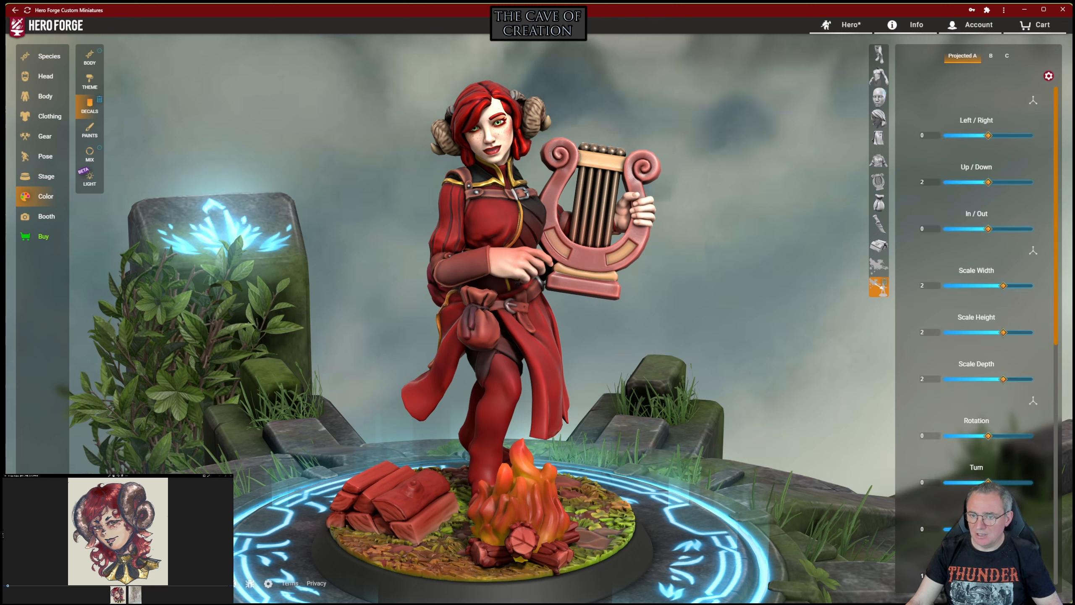
pyautogui.moveTo(1003, 332); pyautogui.dragTo(1020, 332)
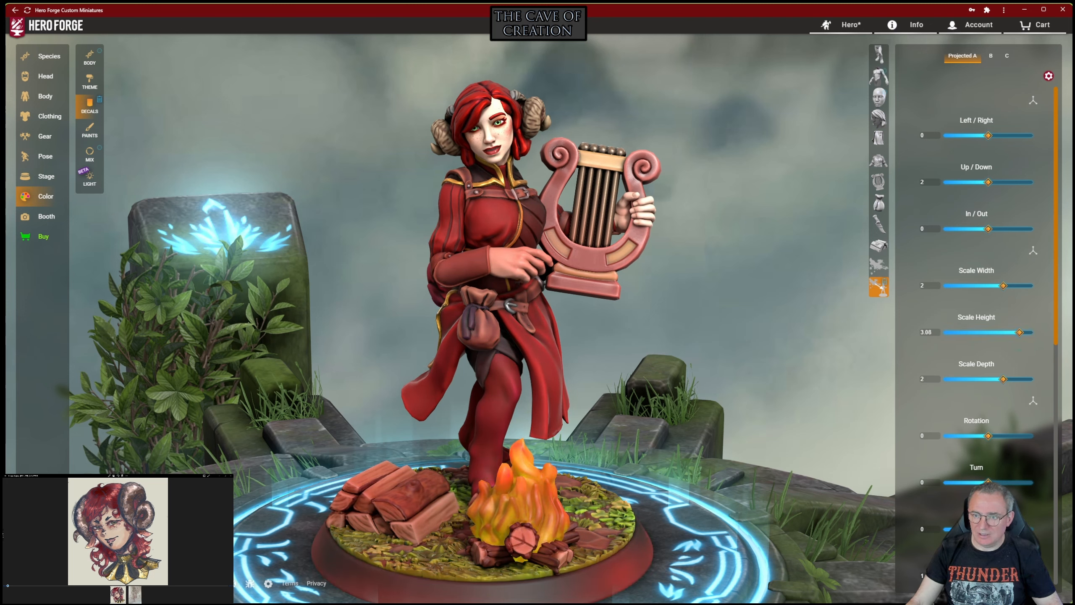
pyautogui.moveTo(989, 182); pyautogui.dragTo(1006, 182)
pyautogui.scroll(-6, 977, 296)
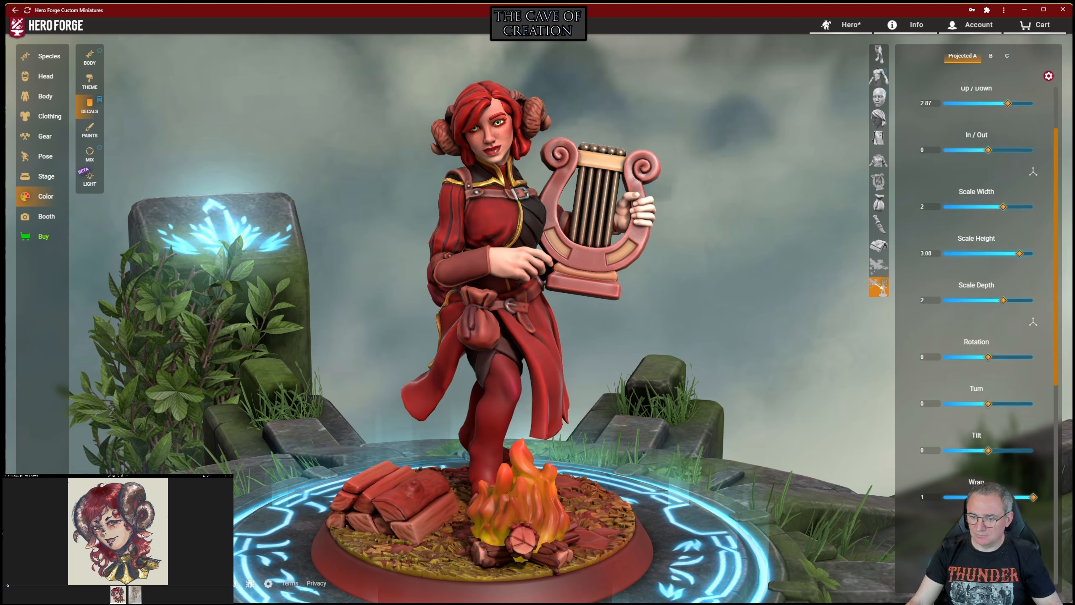
# Step: Exclude the base rim, the campfire and both eyes from the projected decal, and recolor it with Red Saffron
pyautogui.scroll(-2, 976, 339)
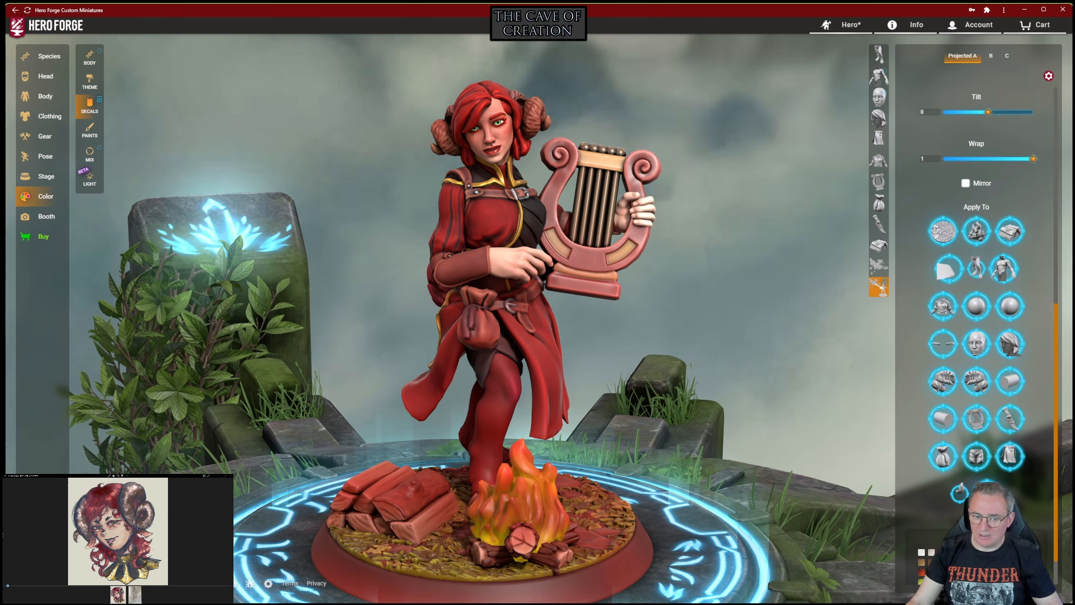
pyautogui.click(948, 269)
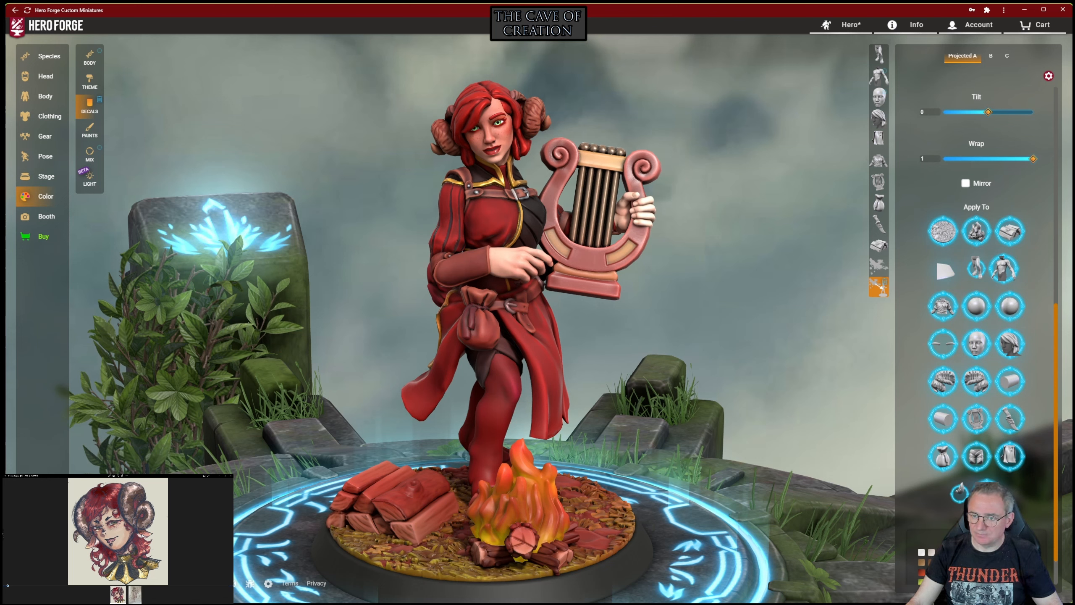
pyautogui.click(977, 231)
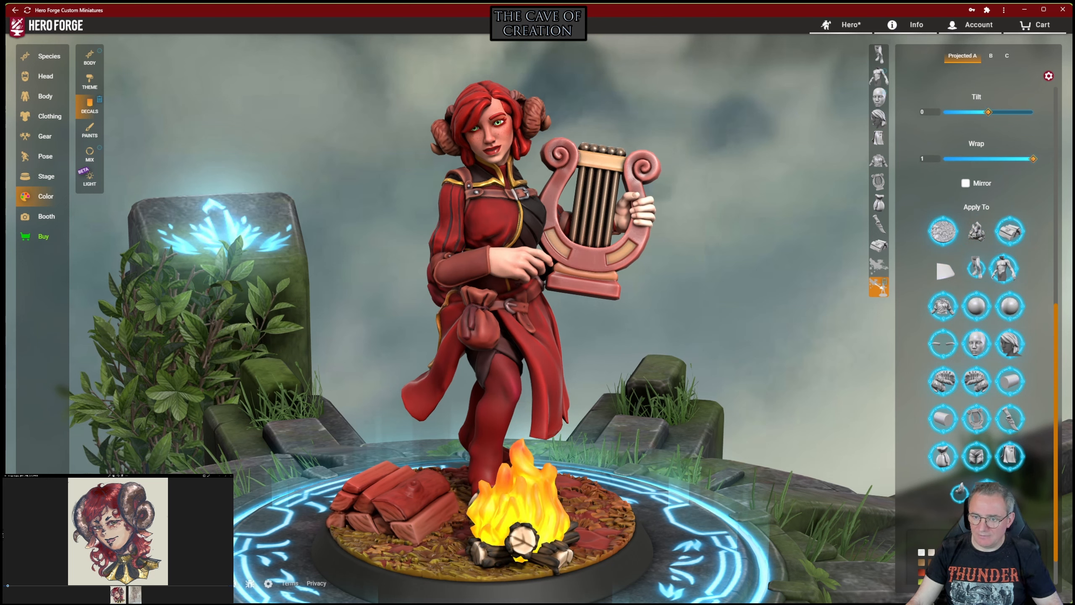
pyautogui.click(1010, 306)
pyautogui.click(977, 306)
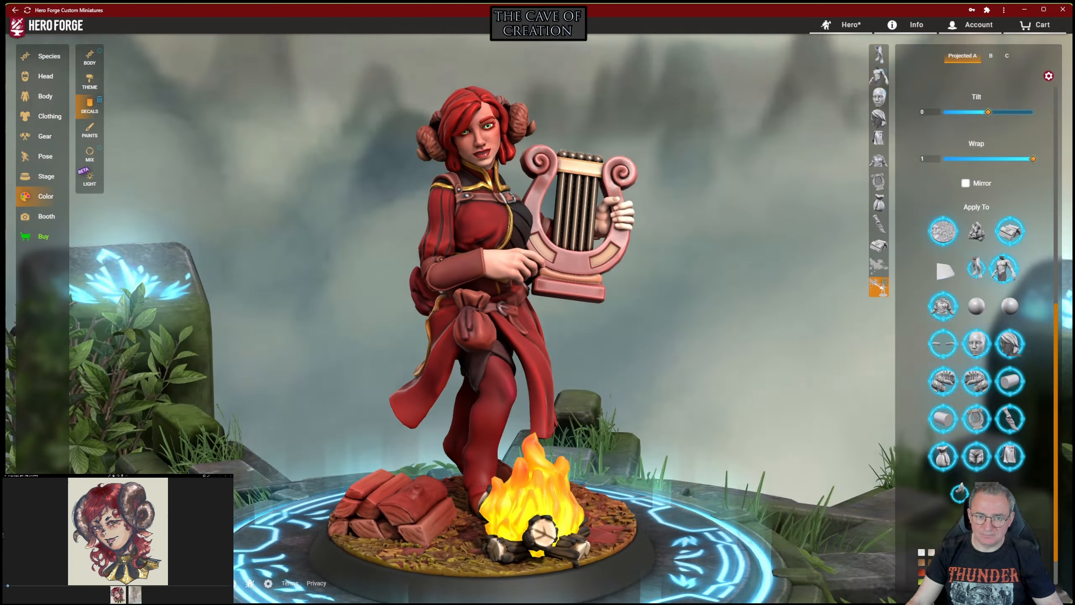
pyautogui.scroll(-1, 977, 339)
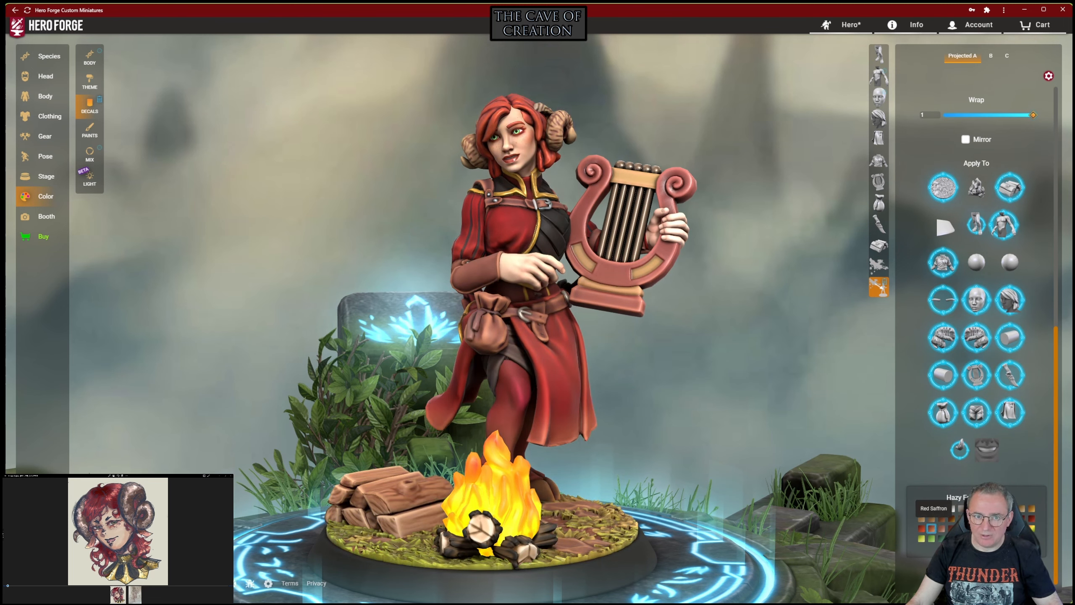
pyautogui.click(931, 518)
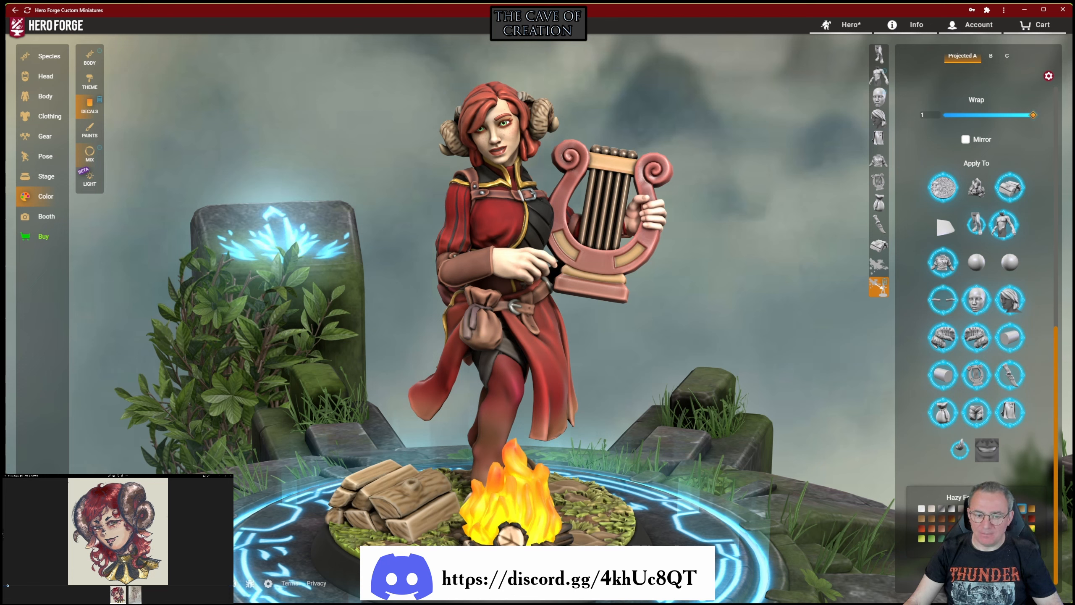
# Step: Check the hero's paints, and remove the Hazy Fog Gradient decal from Projected A
pyautogui.click(89, 153)
pyautogui.click(928, 87)
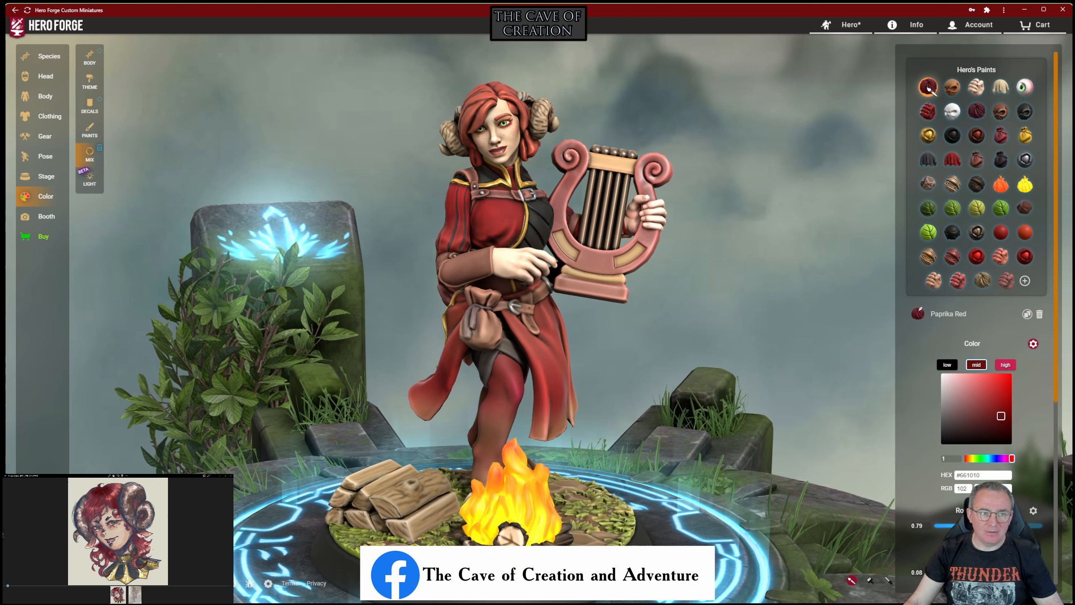
pyautogui.click(89, 105)
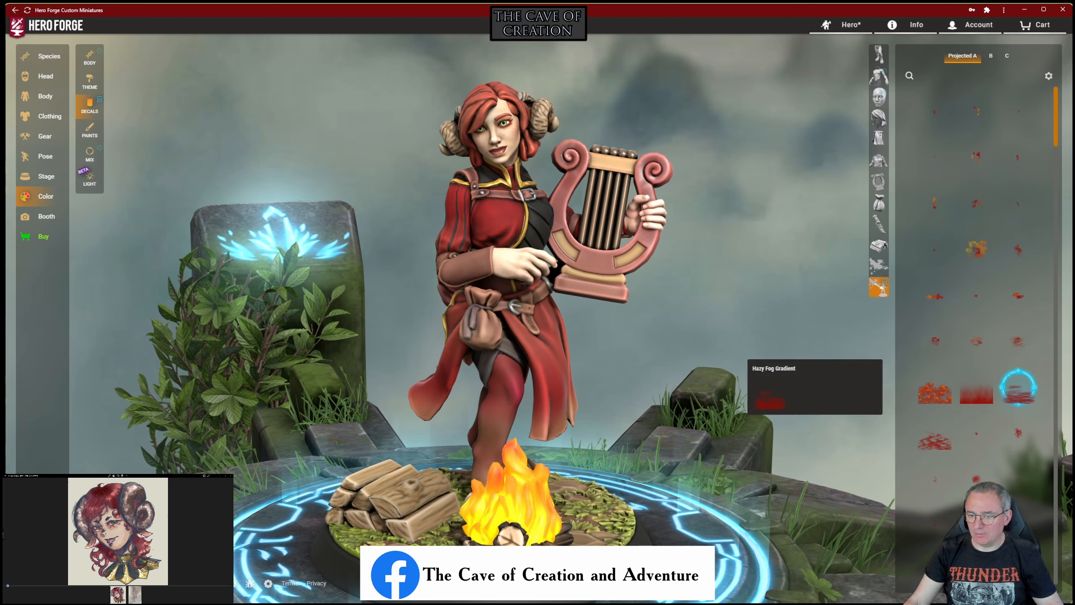
pyautogui.click(1018, 388)
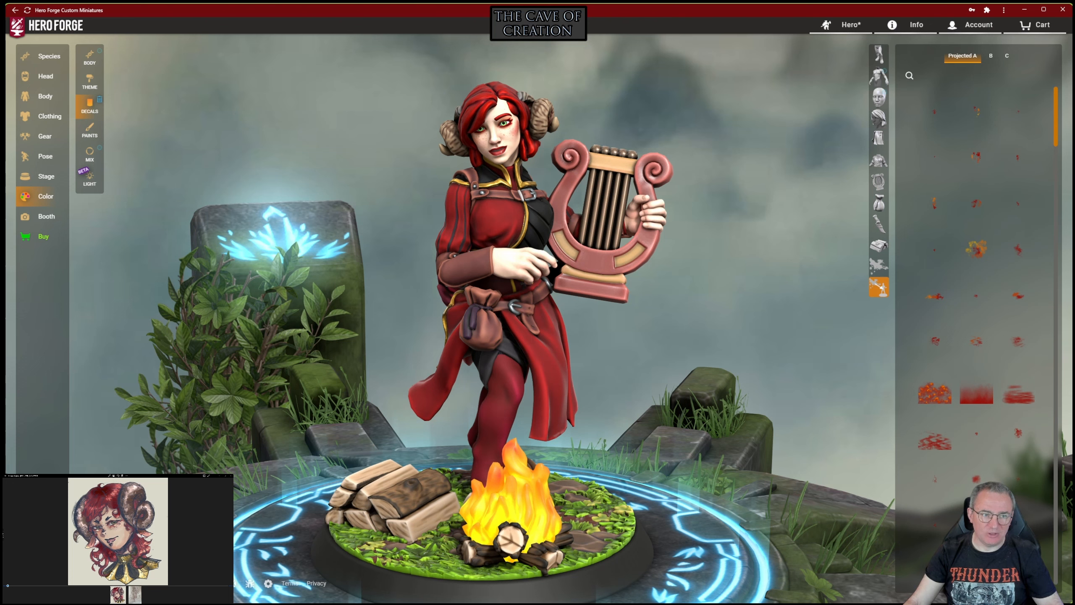
# Step: Duplicate the Rotting Harbor paint and swap the copy in for the original on the campfire logs
pyautogui.click(89, 153)
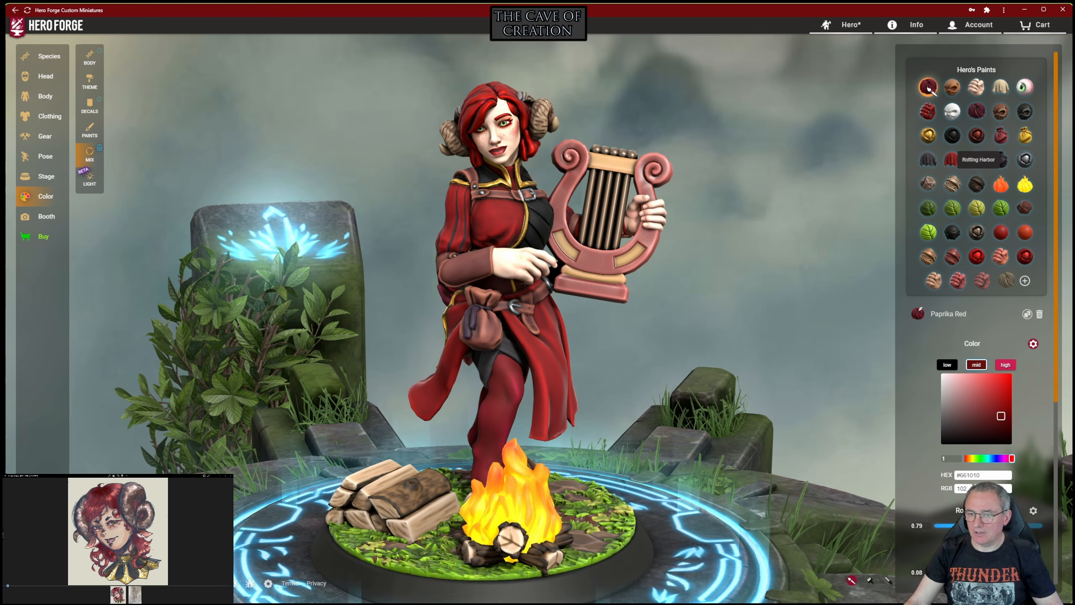
pyautogui.click(977, 159)
pyautogui.click(1028, 313)
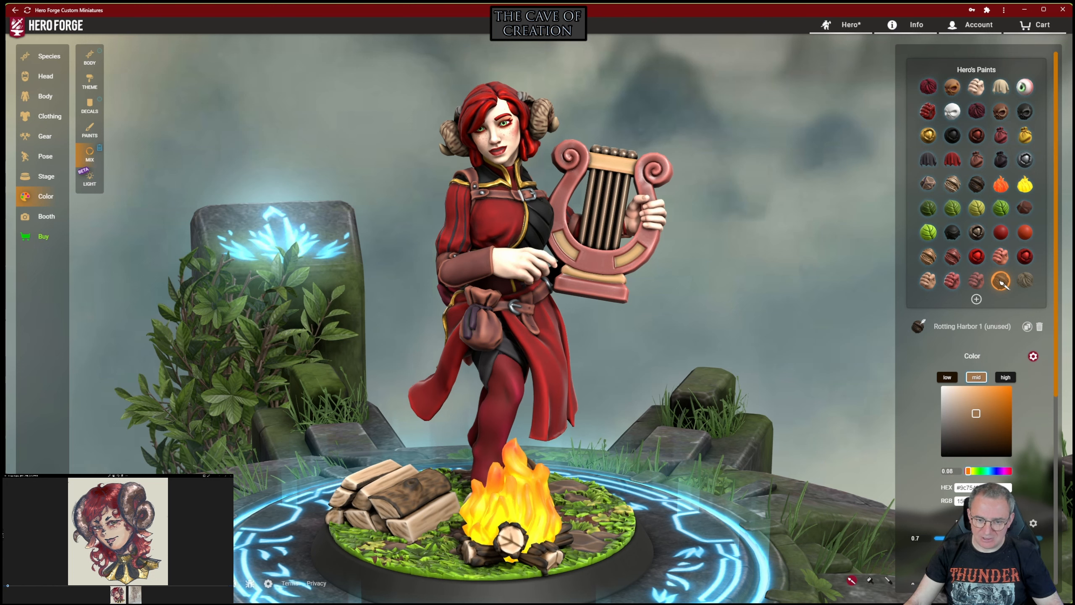
pyautogui.moveTo(1002, 284); pyautogui.dragTo(978, 283)
# Step: Split the Rotting Harbor copy's glow into shades, with mid hue 0.05 and a fully bright high glow at hue 0.1
pyautogui.scroll(-5, 977, 271)
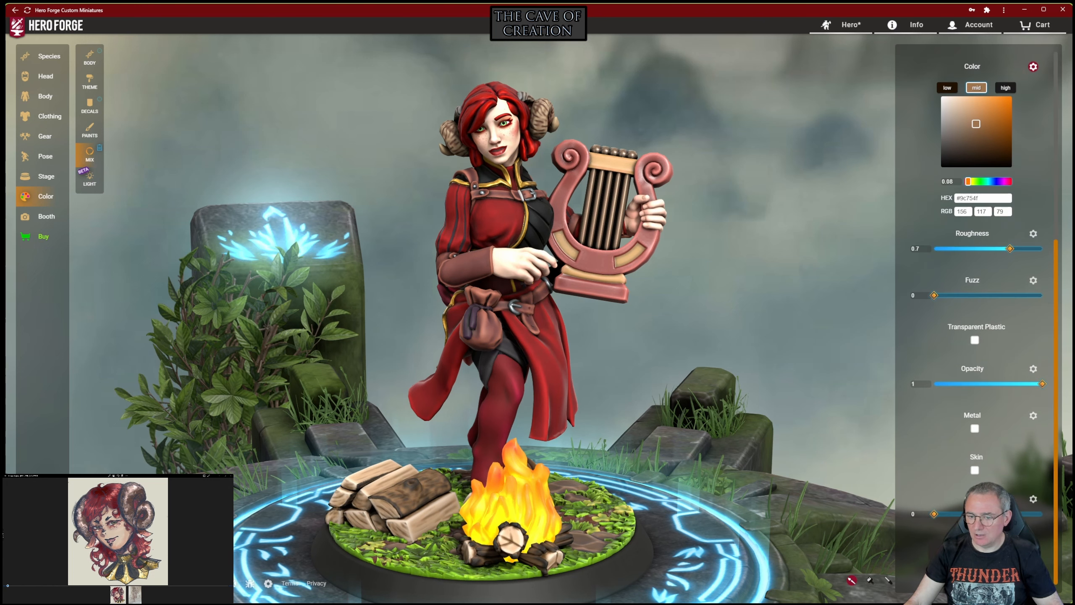
pyautogui.click(1033, 499)
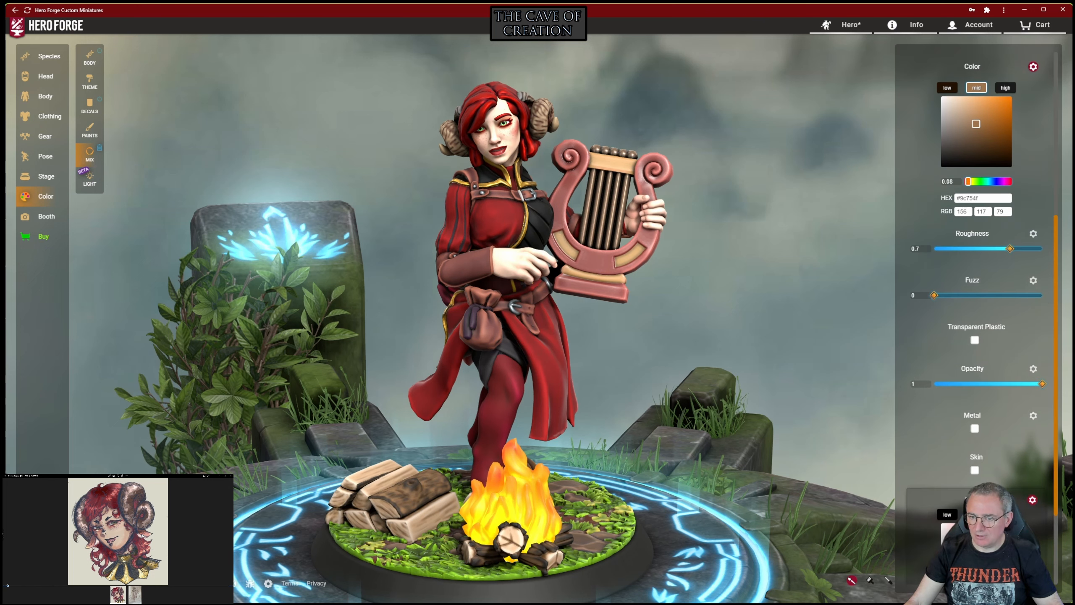
pyautogui.scroll(-3, 974, 321)
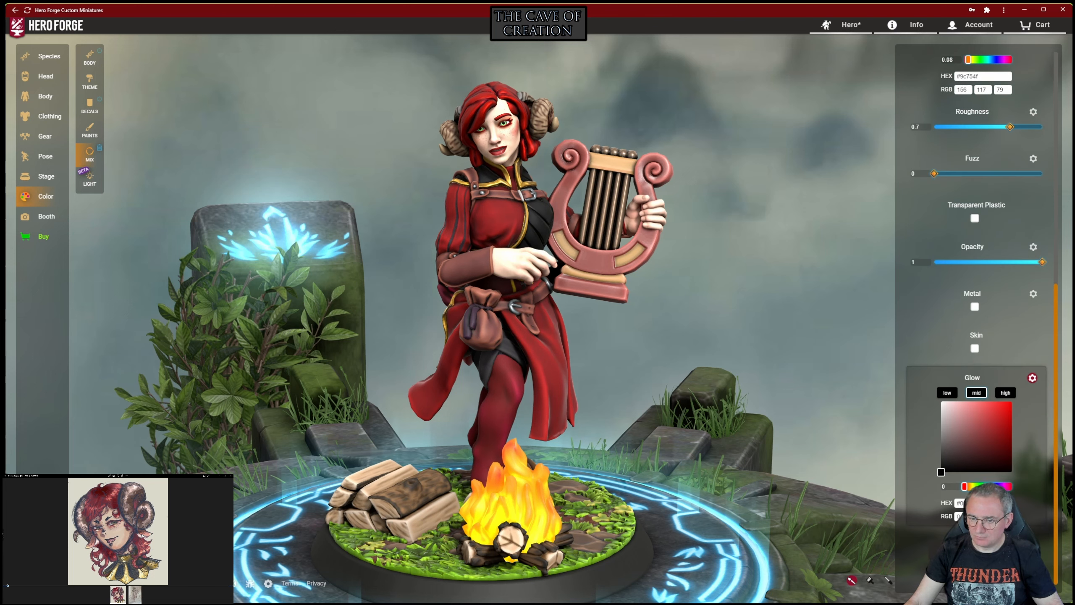
pyautogui.moveTo(964, 487); pyautogui.dragTo(967, 487)
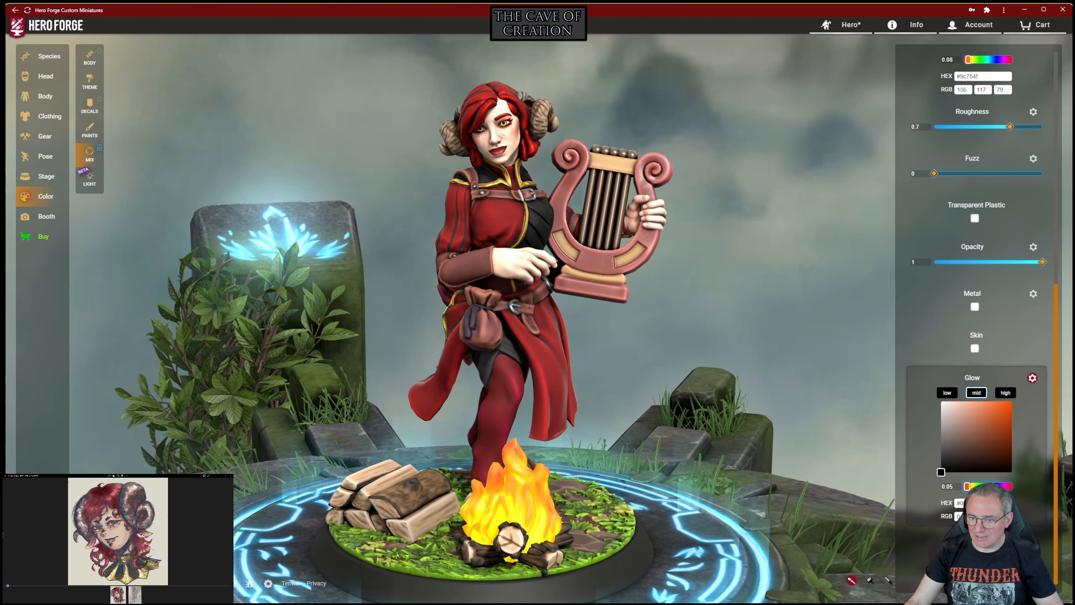
pyautogui.click(1006, 393)
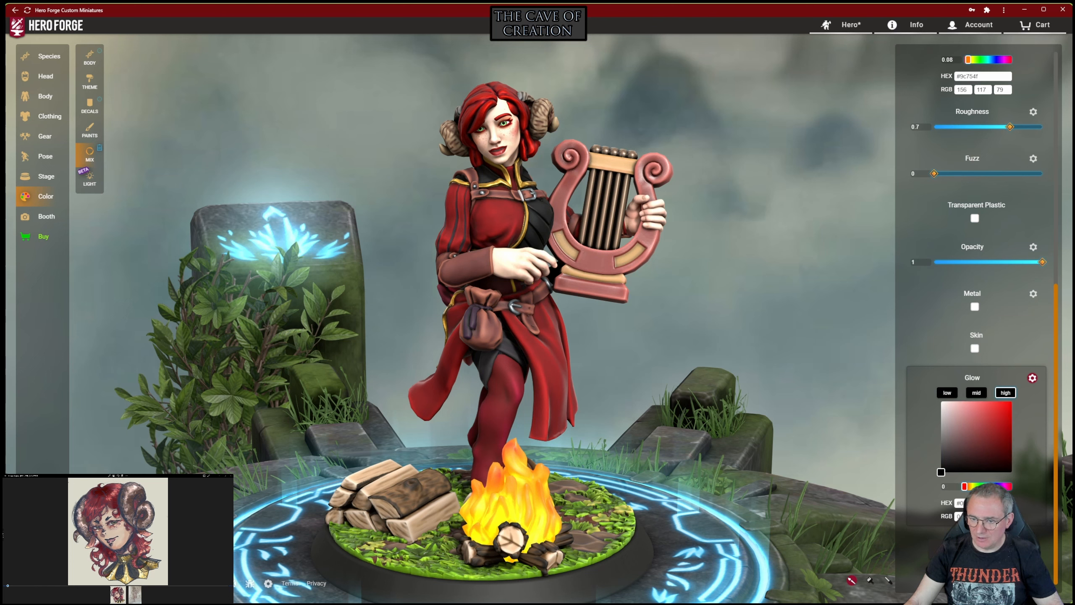
pyautogui.moveTo(1012, 413); pyautogui.dragTo(1011, 401)
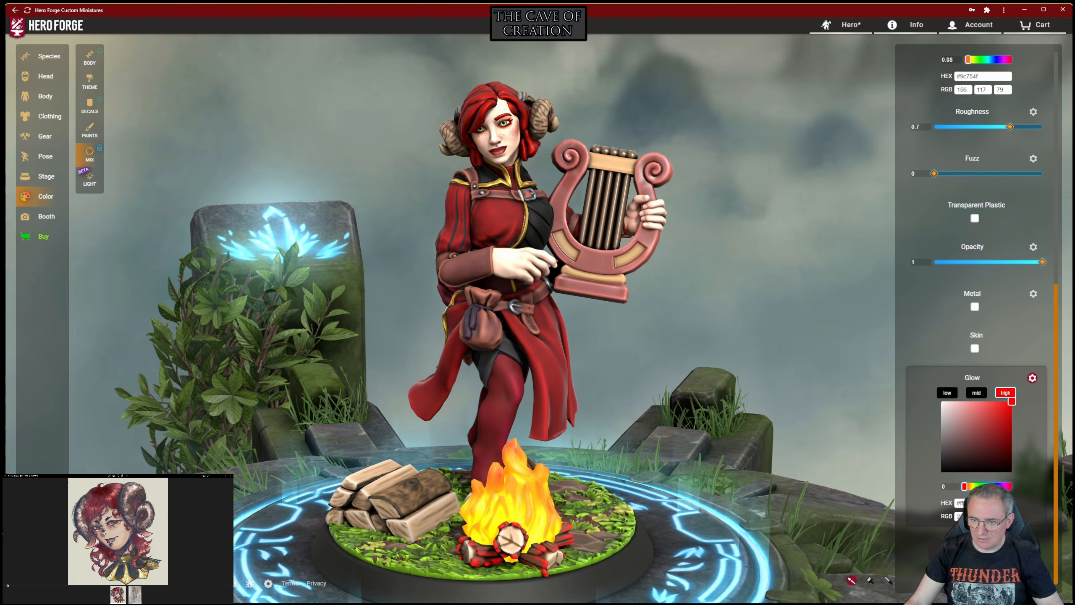
pyautogui.moveTo(964, 487); pyautogui.dragTo(968, 486)
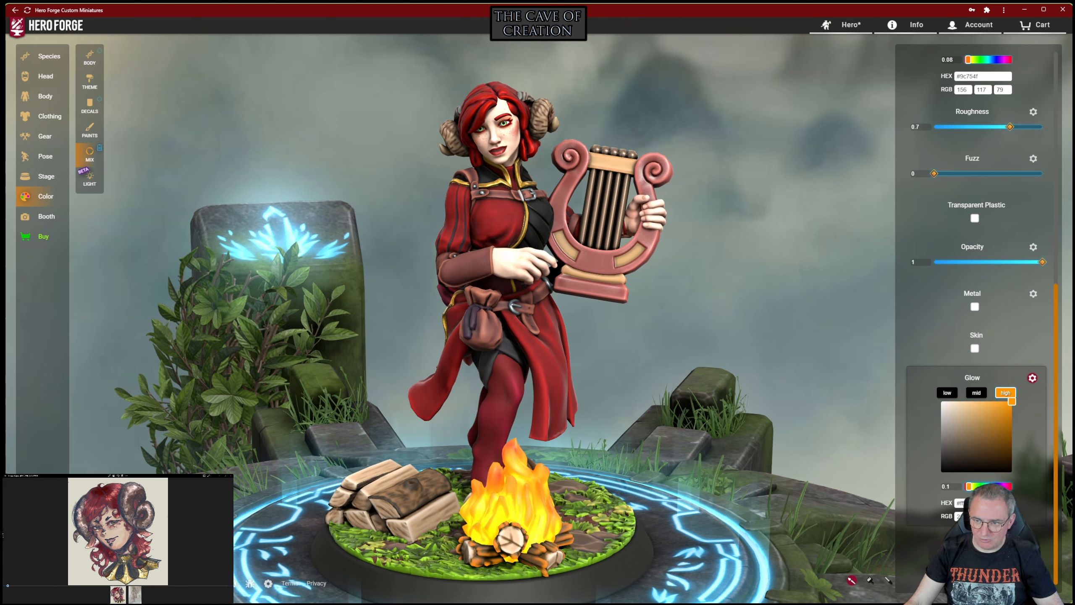
# Step: Brighten the Rotting Harbor copy's mid glow to orange-red and shift its high glow to yellow-orange at hue 0.11
pyautogui.click(976, 393)
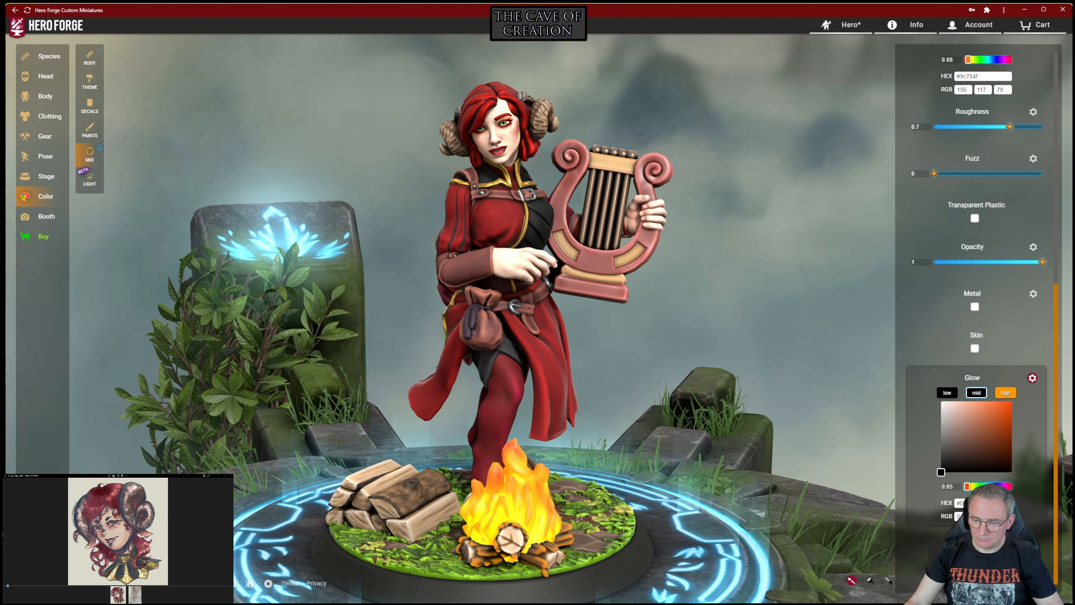
pyautogui.moveTo(941, 471)
pyautogui.mouseDown()
pyautogui.moveTo(1011, 458)
pyautogui.moveTo(1012, 401)
pyautogui.moveTo(1011, 430)
pyautogui.moveTo(991, 424)
pyautogui.moveTo(999, 419)
pyautogui.mouseUp()
pyautogui.click(1006, 392)
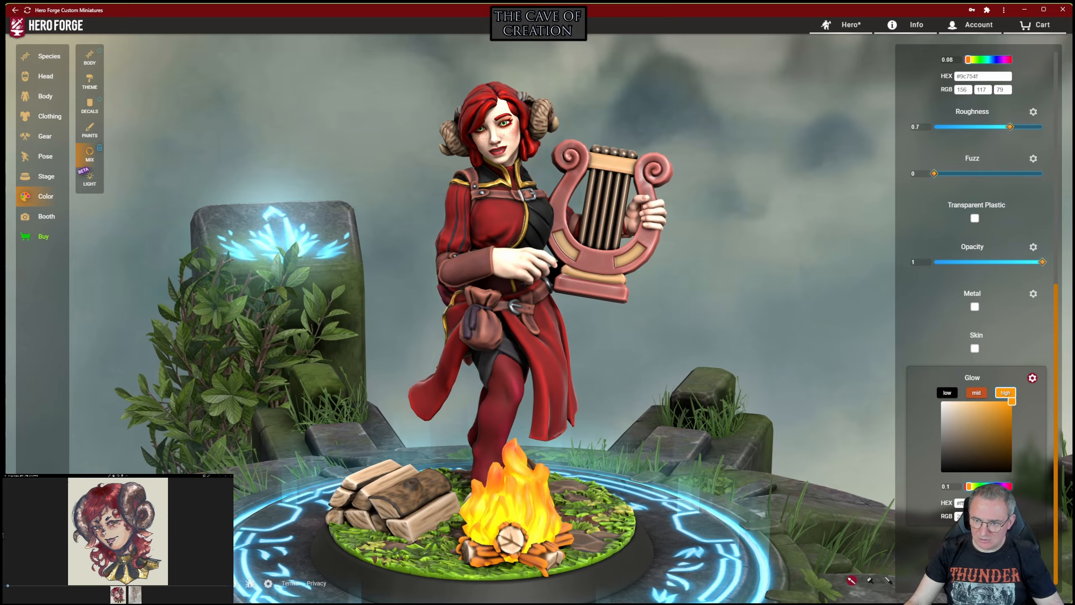
pyautogui.moveTo(969, 486); pyautogui.dragTo(966, 487)
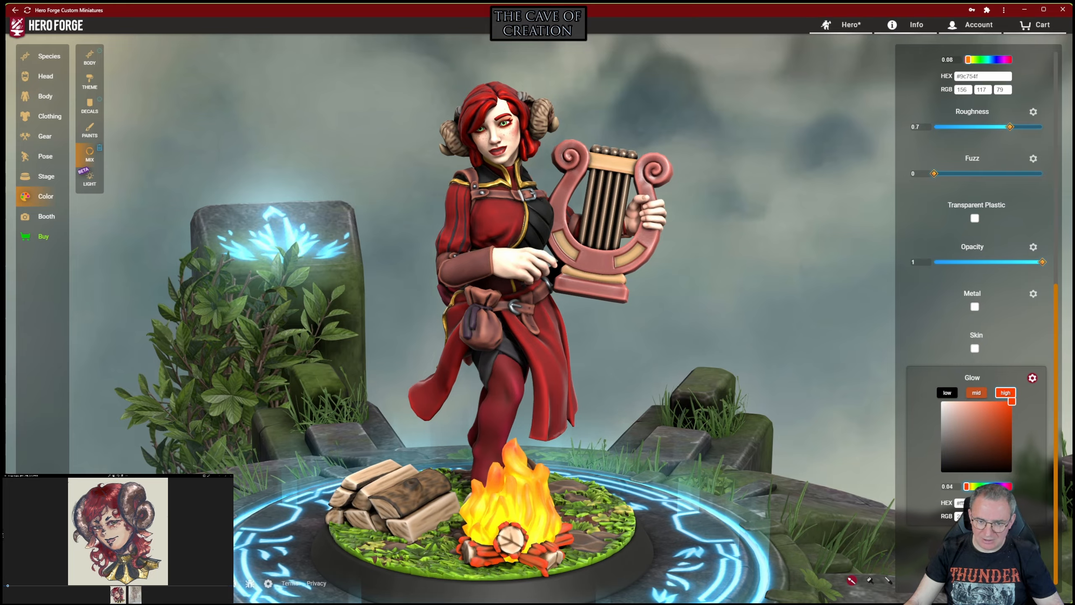
pyautogui.moveTo(593, 339); pyautogui.dragTo(627, 339)
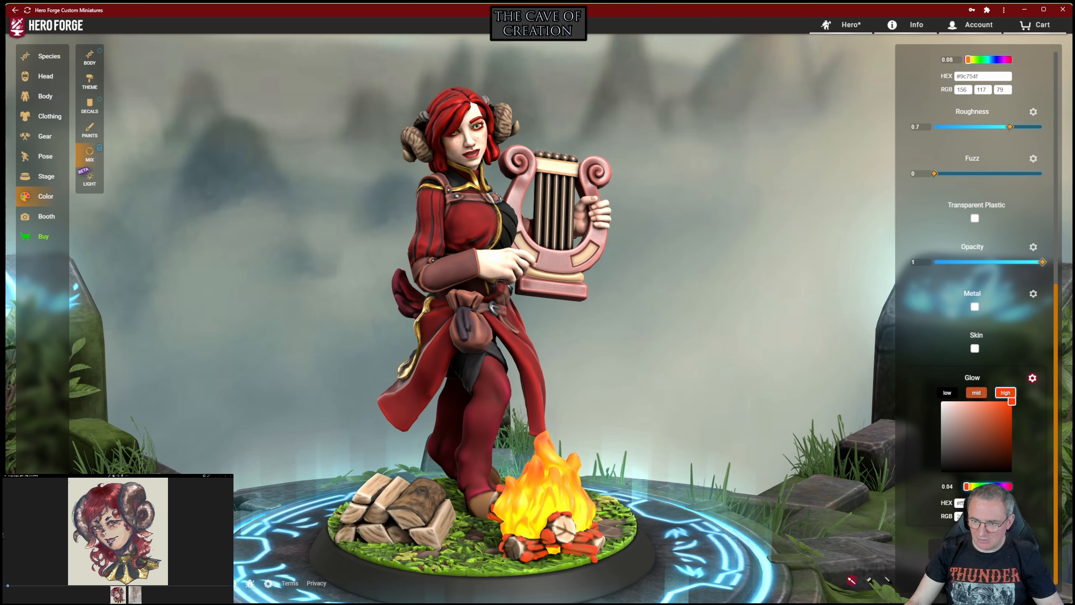
pyautogui.moveTo(968, 486); pyautogui.dragTo(969, 486)
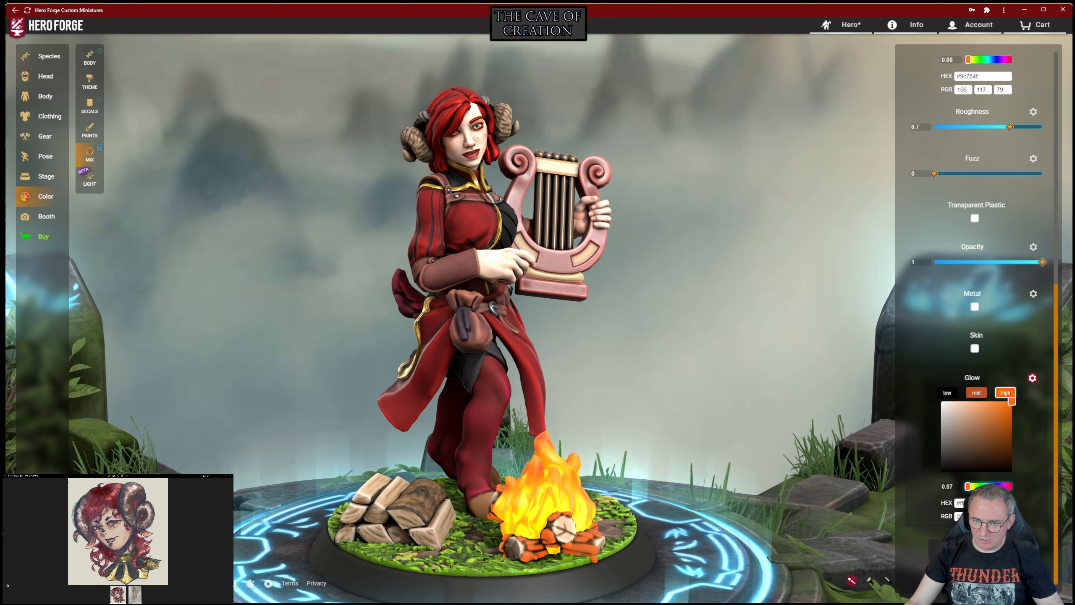
pyautogui.moveTo(694, 339); pyautogui.dragTo(623, 341)
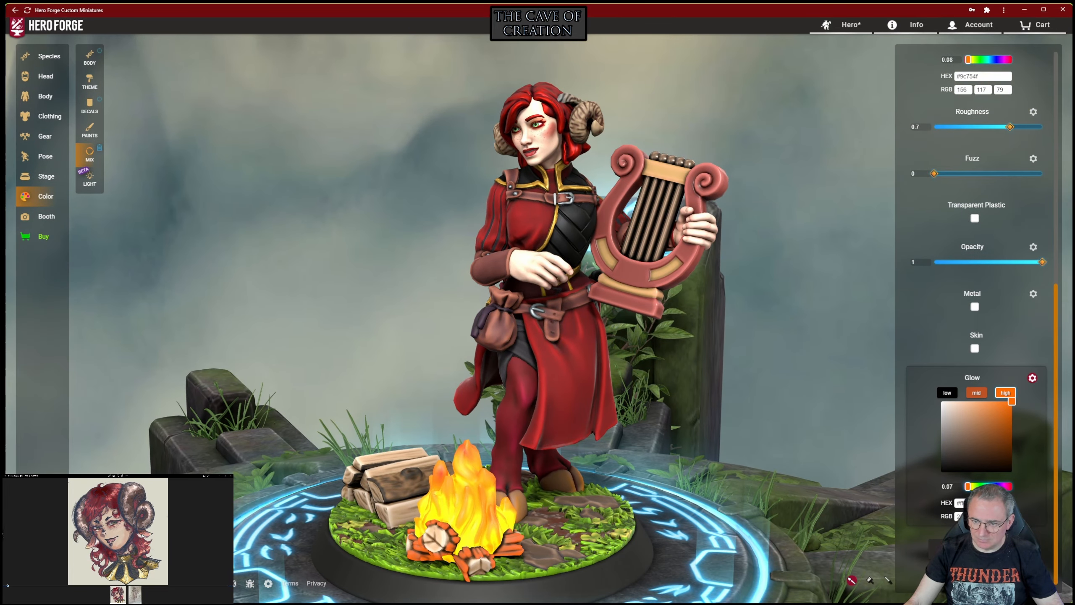
pyautogui.moveTo(968, 486); pyautogui.dragTo(970, 487)
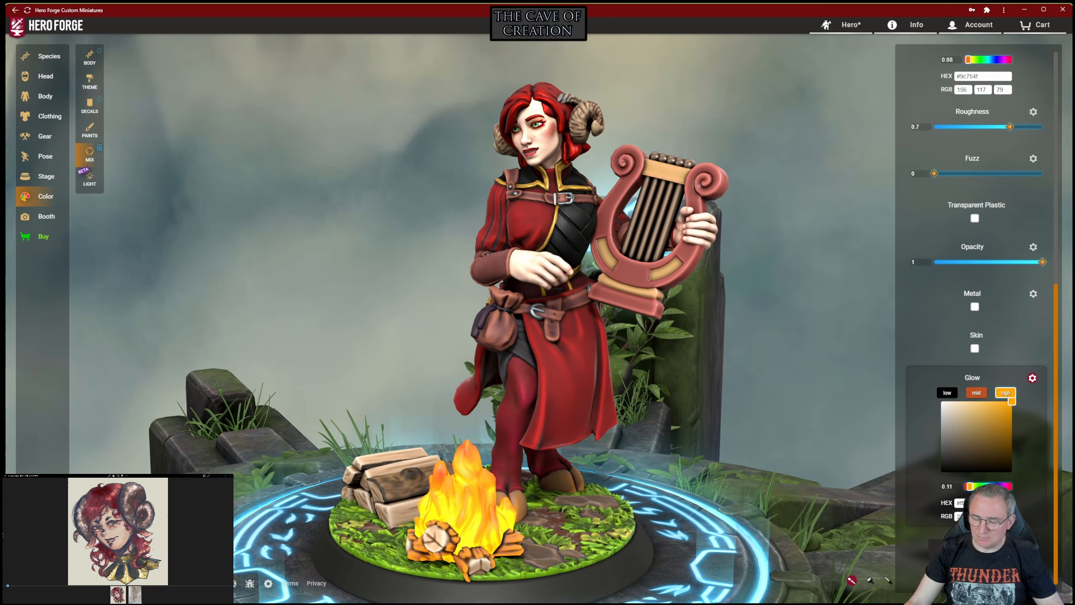
# Step: Duplicate the Beech paint and swap the copy in for the campfire's cut log ends
pyautogui.scroll(8, 977, 206)
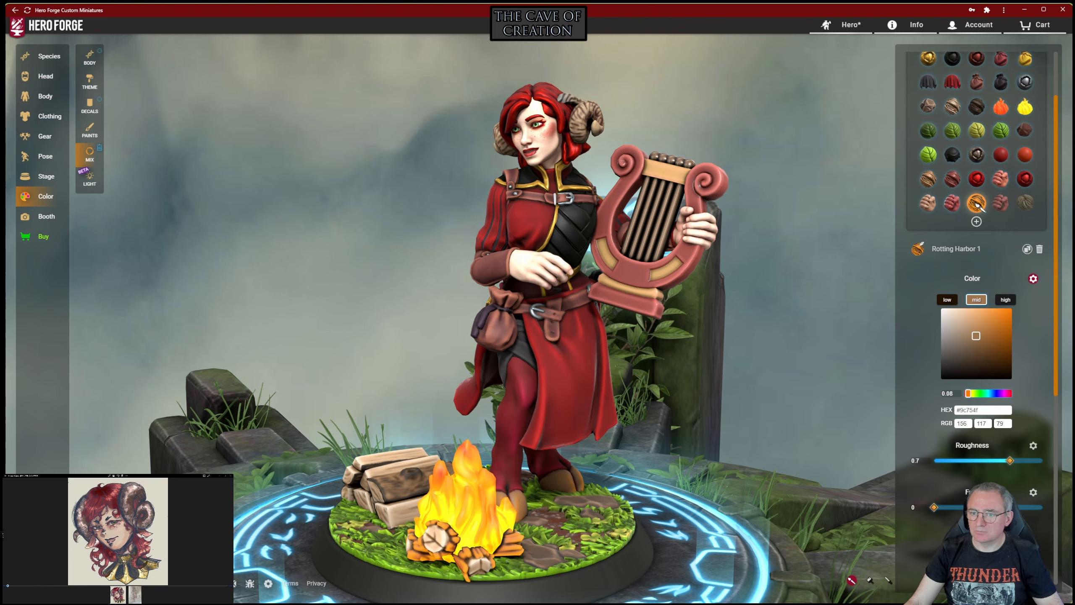
pyautogui.scroll(2, 635, 270)
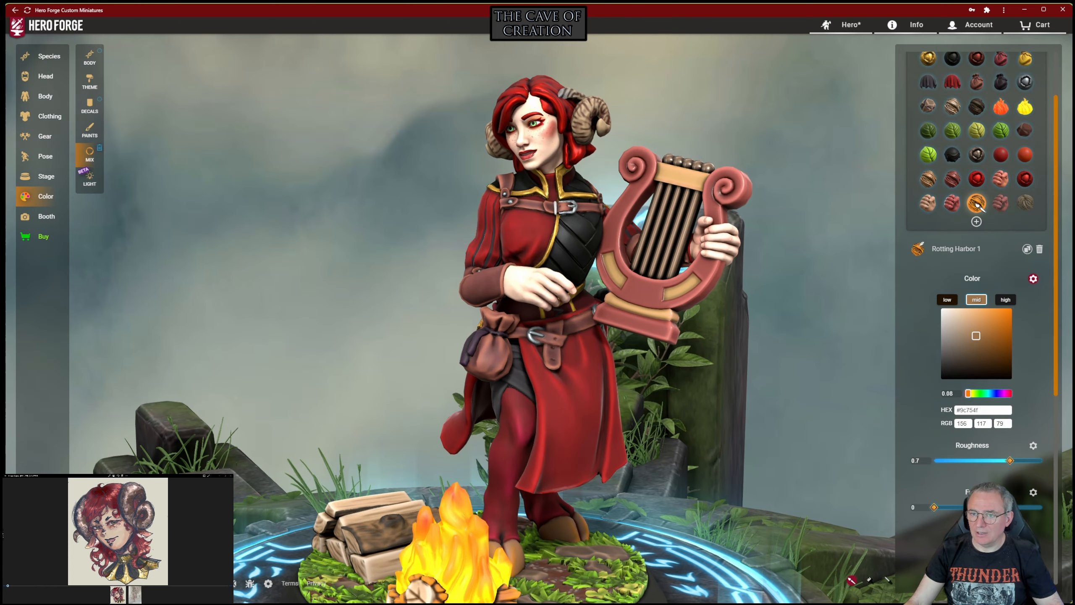
pyautogui.click(952, 106)
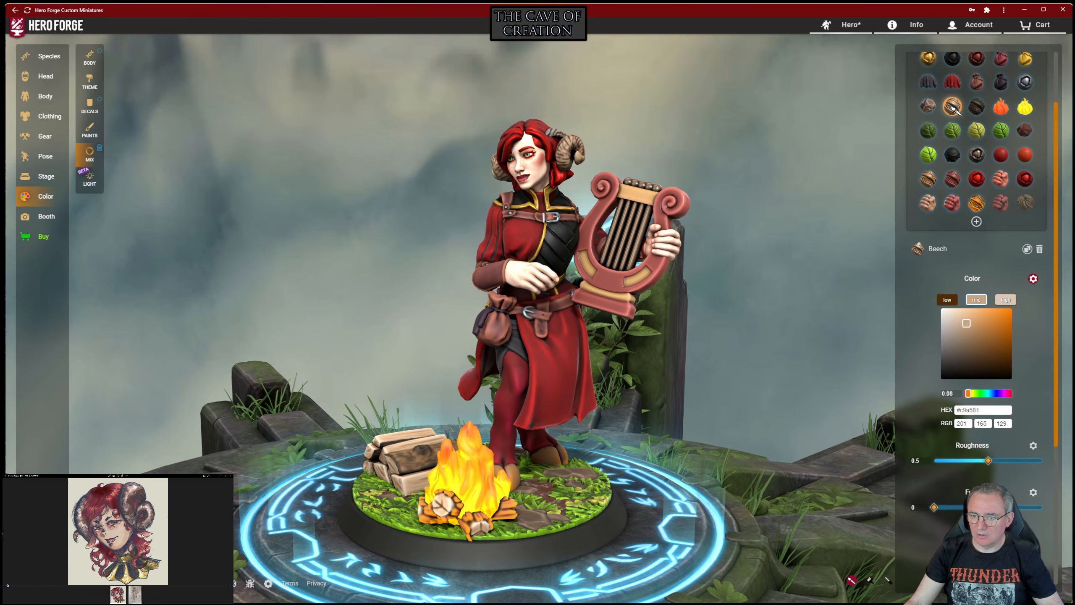
pyautogui.click(1027, 248)
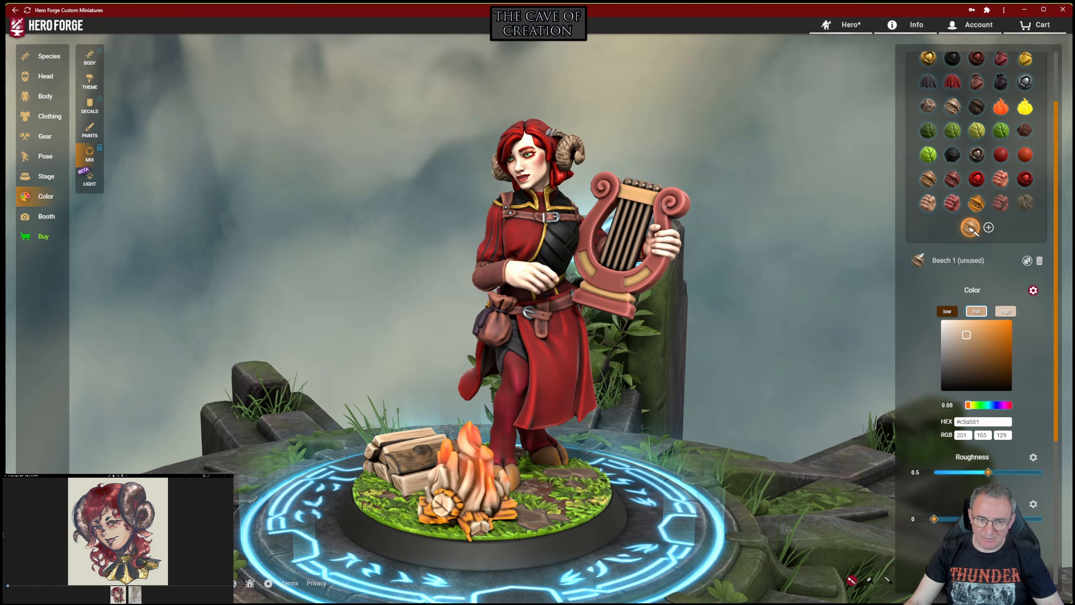
pyautogui.click(970, 229)
# Step: Split the Beech copy's glow into shades and set its mid glow to a dark orange-red at hue 0.04
pyautogui.scroll(-4, 971, 229)
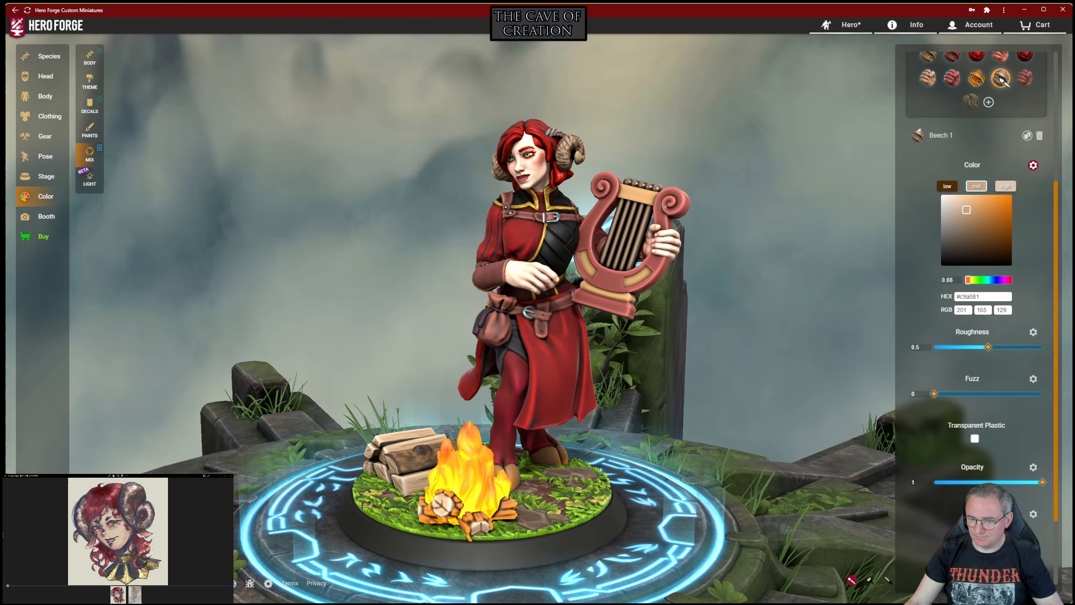
pyautogui.scroll(-1, 974, 296)
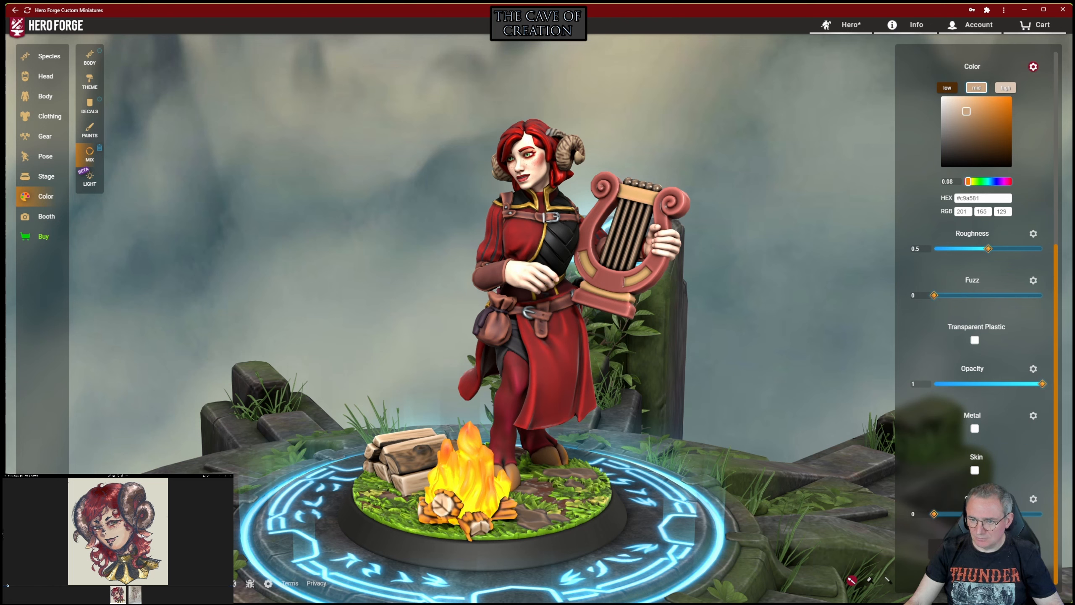
pyautogui.click(1033, 499)
pyautogui.scroll(-3, 1027, 487)
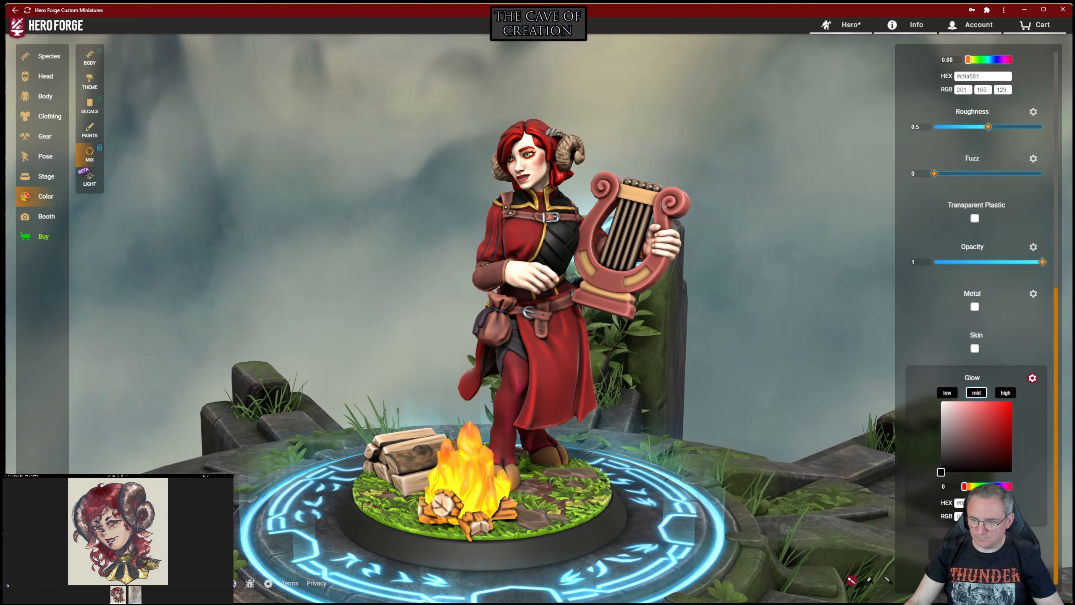
pyautogui.moveTo(965, 486); pyautogui.dragTo(984, 436)
pyautogui.moveTo(968, 487); pyautogui.dragTo(966, 486)
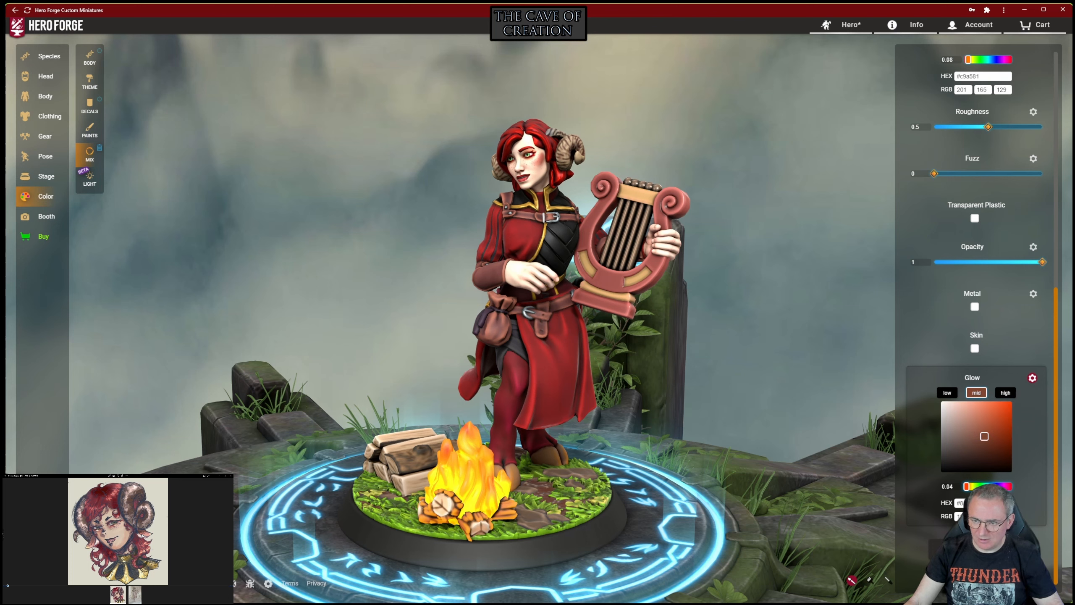
pyautogui.moveTo(984, 436)
pyautogui.mouseDown()
pyautogui.moveTo(997, 424)
pyautogui.moveTo(1002, 435)
pyautogui.mouseUp()
# Step: Set the Beech copy's high glow to full red and brighten its mid glow
pyautogui.click(1006, 393)
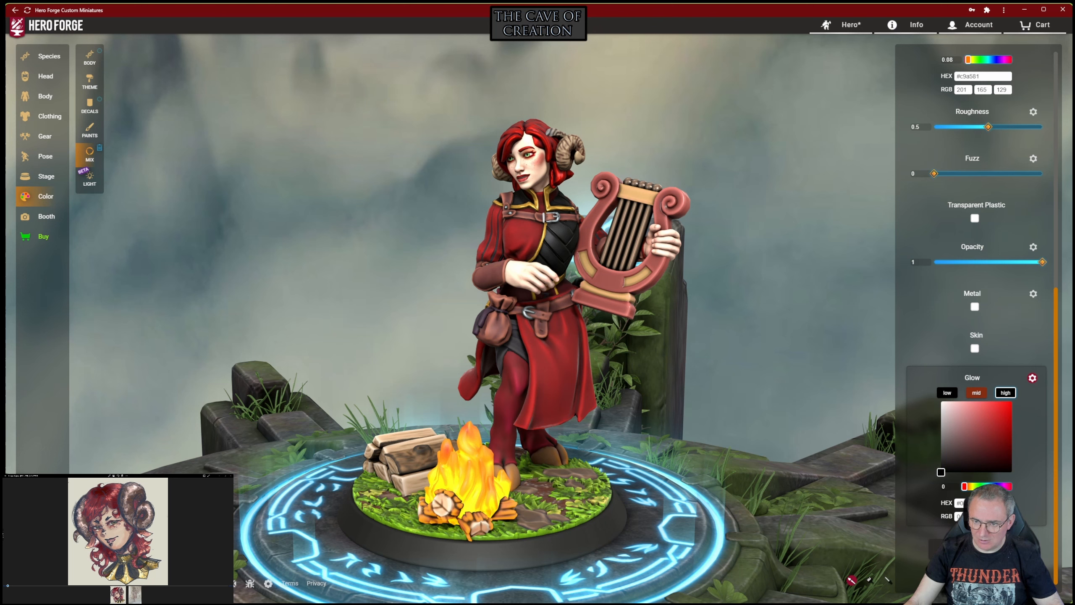
pyautogui.moveTo(1012, 451); pyautogui.dragTo(1002, 421)
pyautogui.click(976, 392)
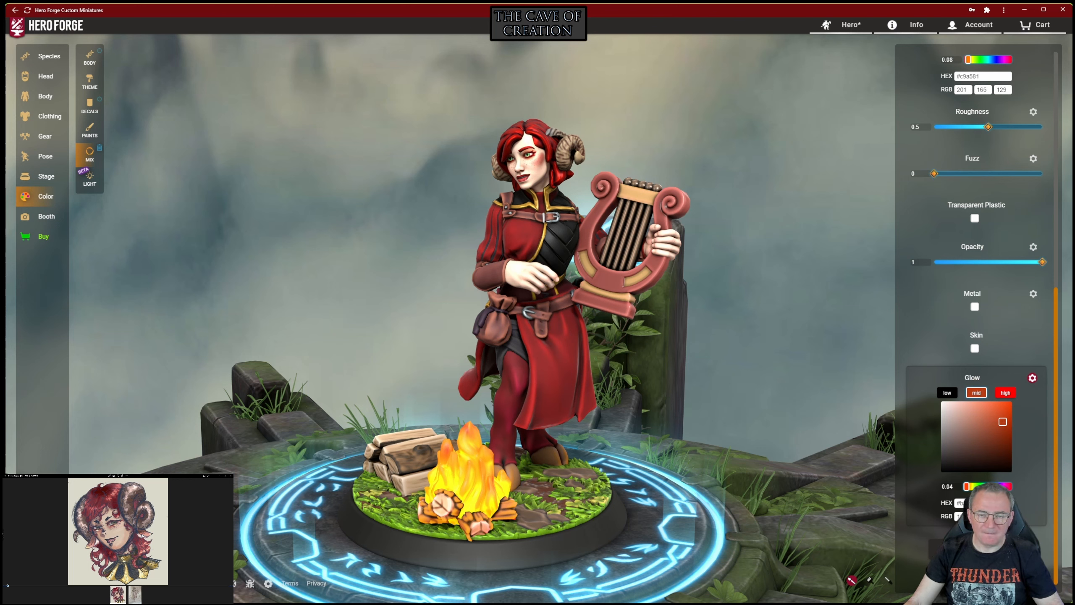
# Step: Enable the first light and move it with the location gizmo down to Up 1.23 and forward to Front 1.52
pyautogui.moveTo(728, 339); pyautogui.dragTo(772, 337)
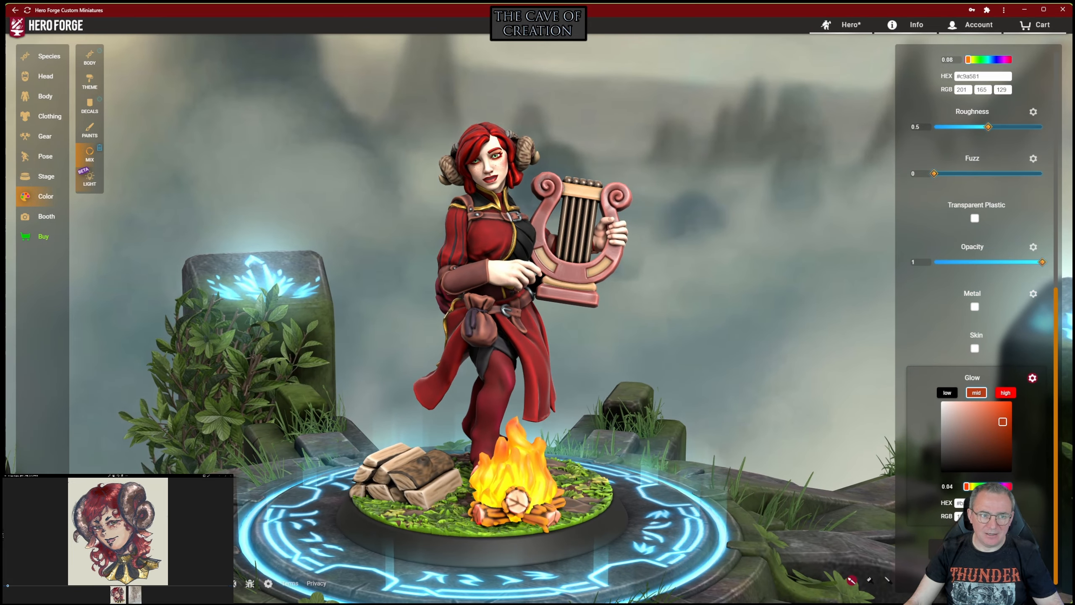
pyautogui.click(90, 178)
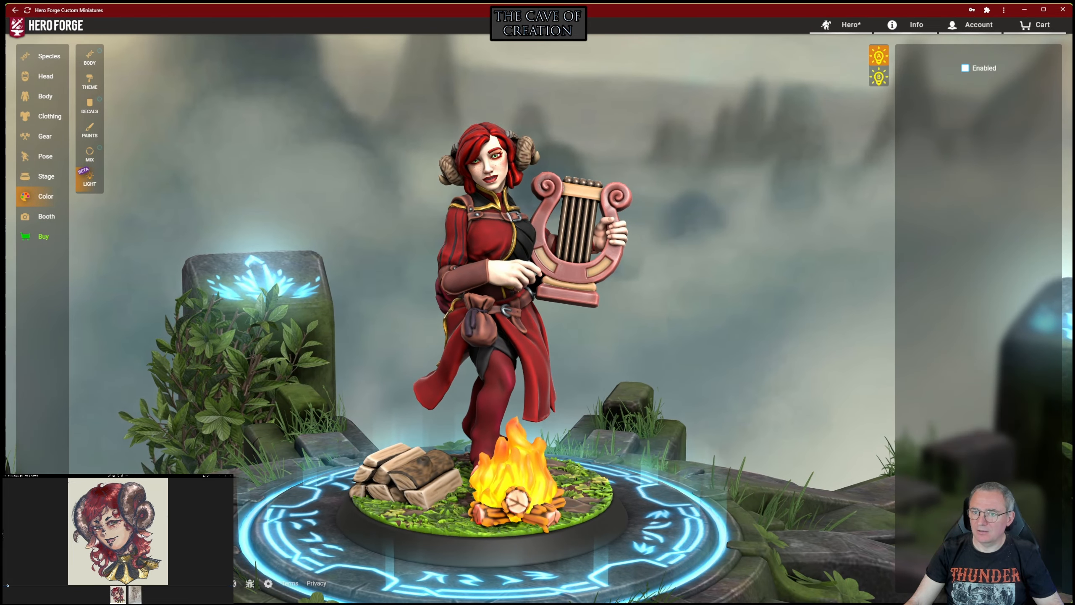
pyautogui.click(965, 68)
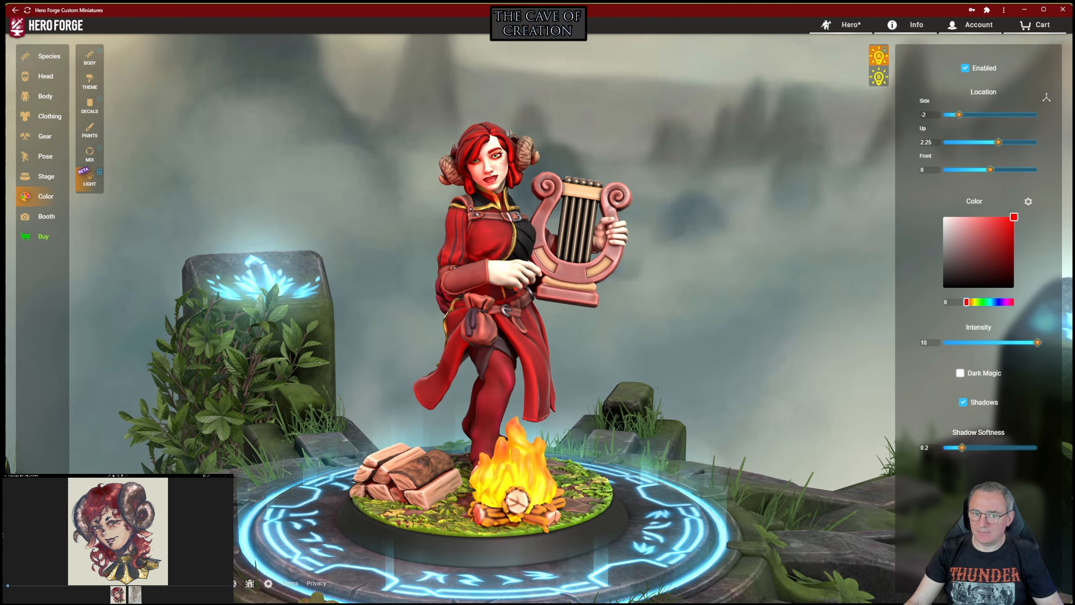
pyautogui.moveTo(515, 288); pyautogui.dragTo(492, 299)
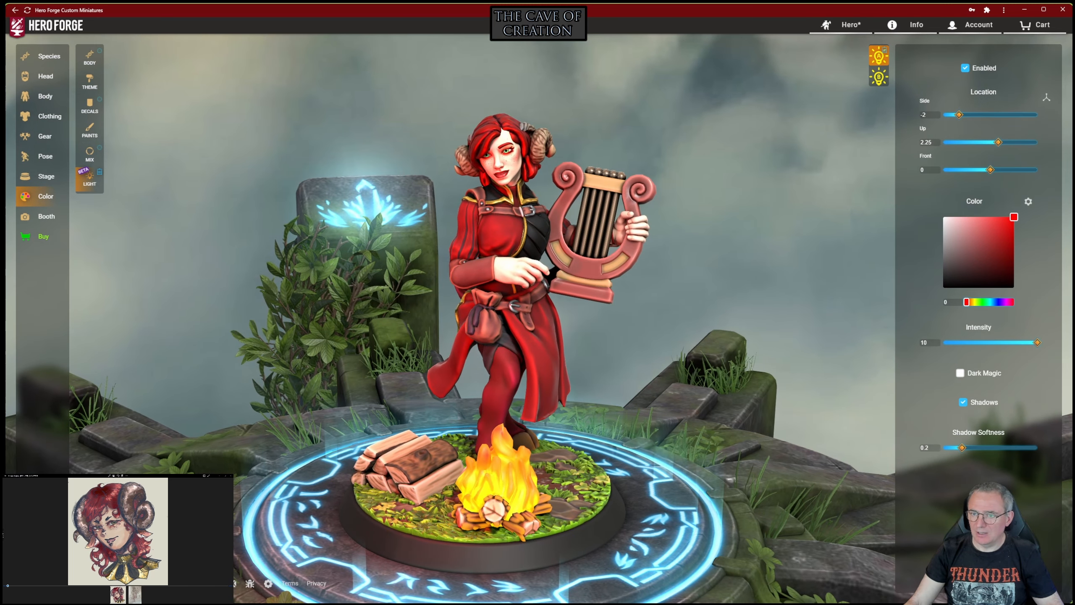
pyautogui.click(1046, 97)
pyautogui.moveTo(381, 298); pyautogui.dragTo(562, 333)
pyautogui.moveTo(513, 267); pyautogui.dragTo(514, 422)
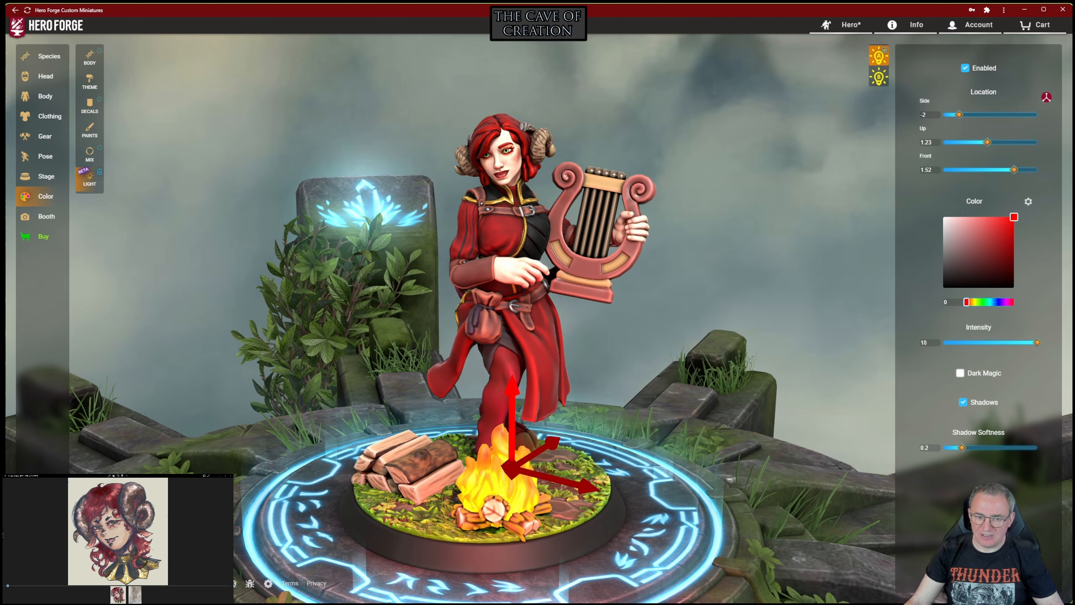
# Step: Center the light above the campfire flames at Side -0.48, Up 0.73 and Front 0.52
pyautogui.moveTo(592, 381); pyautogui.dragTo(592, 411)
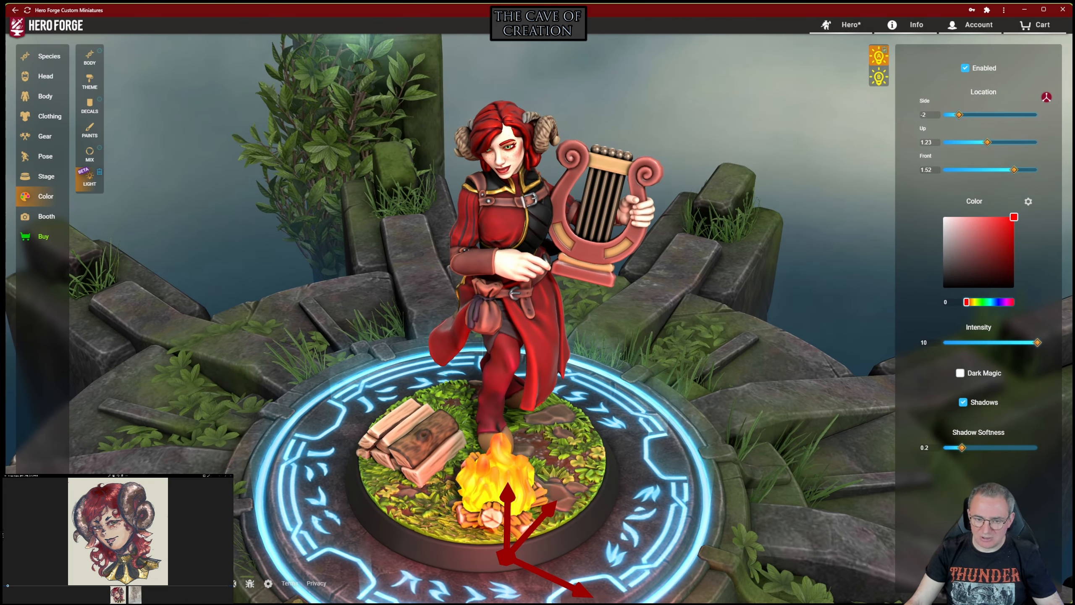
pyautogui.moveTo(546, 512); pyautogui.dragTo(599, 451)
pyautogui.moveTo(636, 526); pyautogui.dragTo(564, 493)
pyautogui.moveTo(613, 381); pyautogui.dragTo(612, 478)
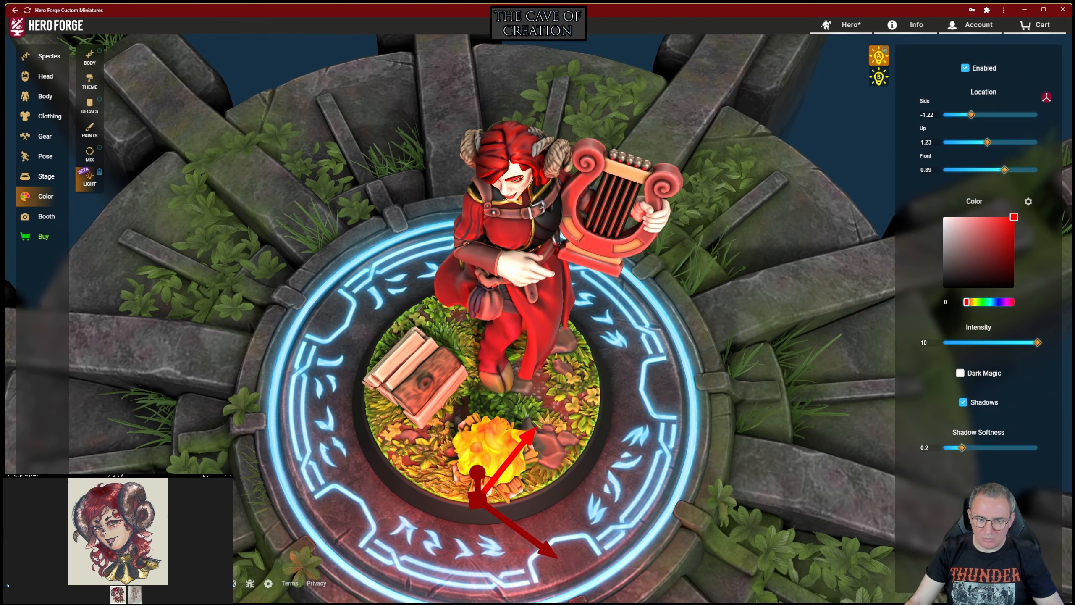
pyautogui.moveTo(527, 439); pyautogui.dragTo(569, 386)
pyautogui.moveTo(588, 497); pyautogui.dragTo(551, 471)
pyautogui.moveTo(593, 436); pyautogui.dragTo(512, 355)
pyautogui.moveTo(592, 359); pyautogui.dragTo(586, 335)
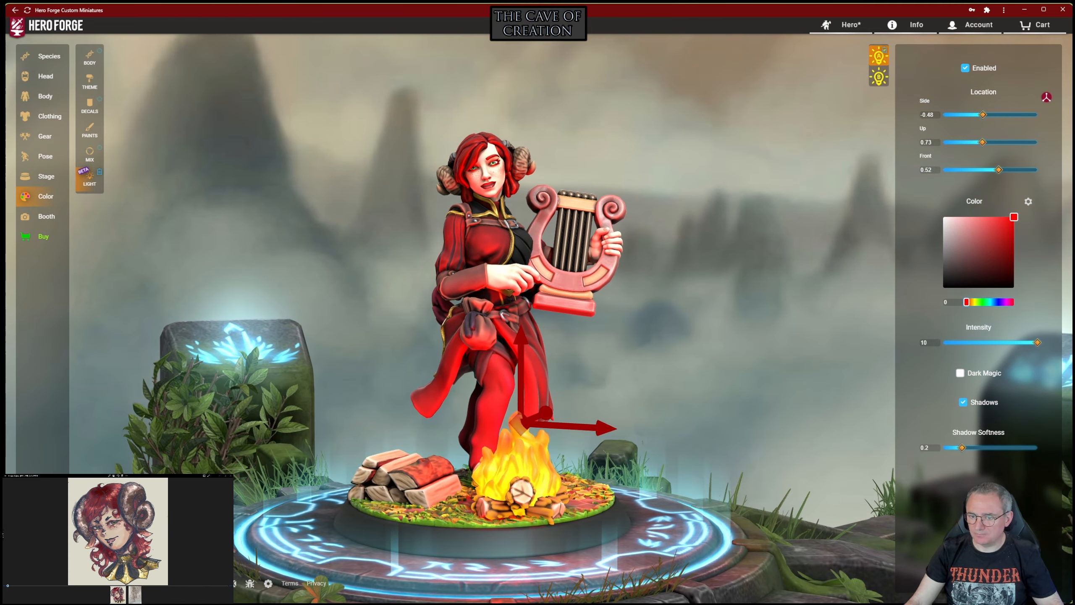
# Step: Change the campfire light's color to orange at hue 0.07 and save the hero
pyautogui.moveTo(966, 302); pyautogui.dragTo(970, 301)
pyautogui.moveTo(719, 254); pyautogui.dragTo(614, 254)
pyautogui.click(840, 25)
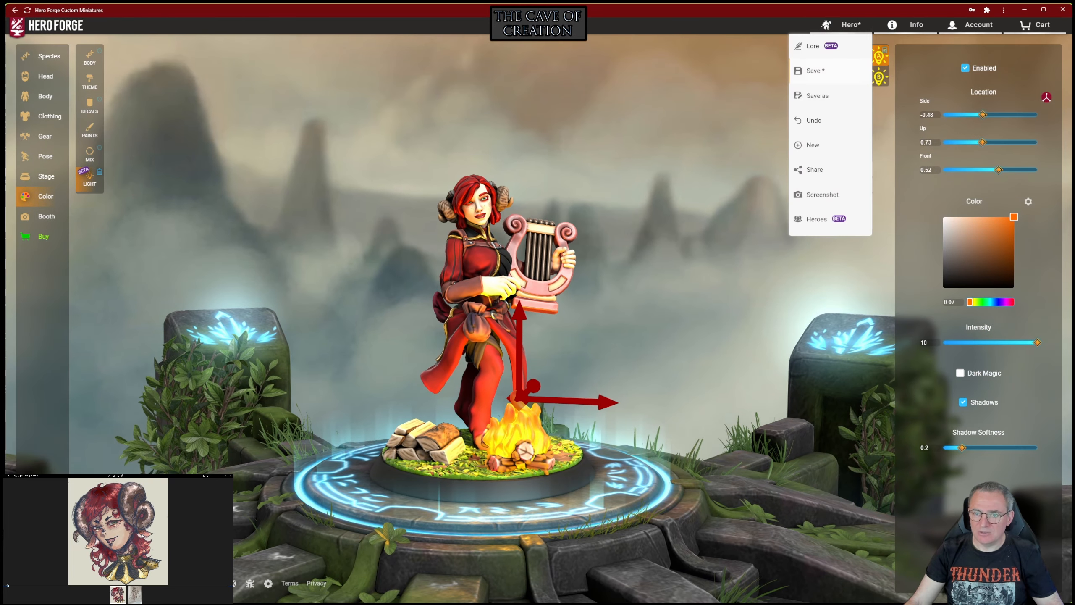
pyautogui.click(815, 71)
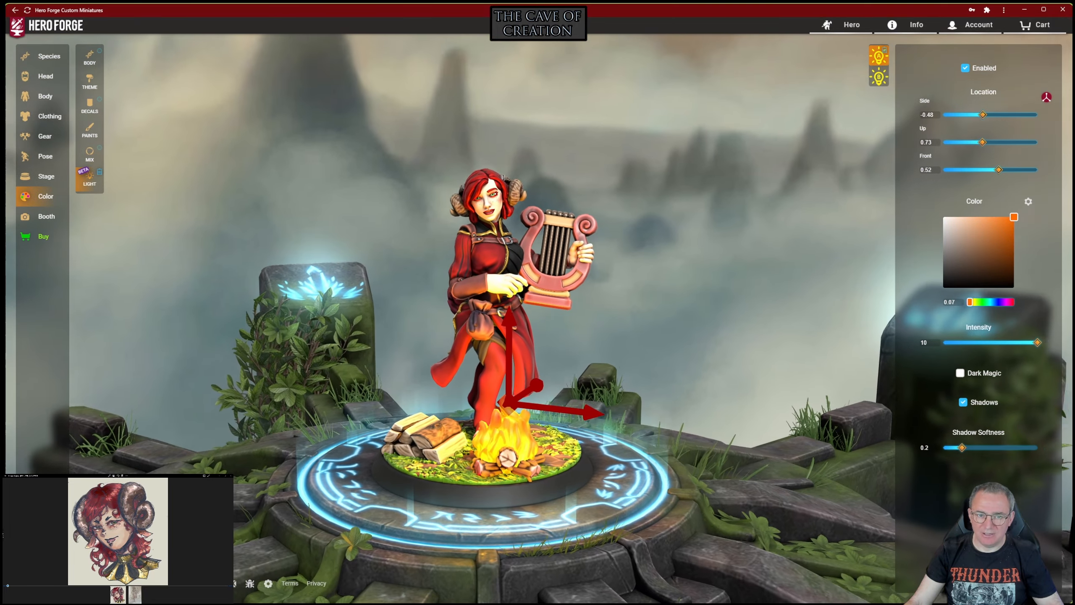
# Step: Switch to the photo booth portrait and apply the Circular Gradient Backdrop as its background
pyautogui.click(42, 215)
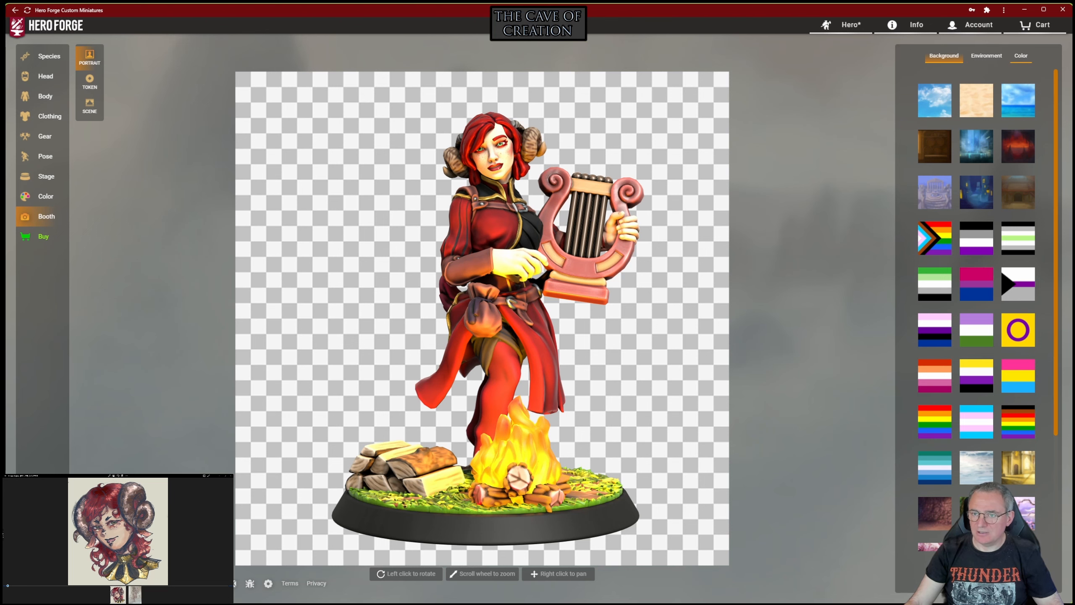
pyautogui.scroll(-3, 955, 498)
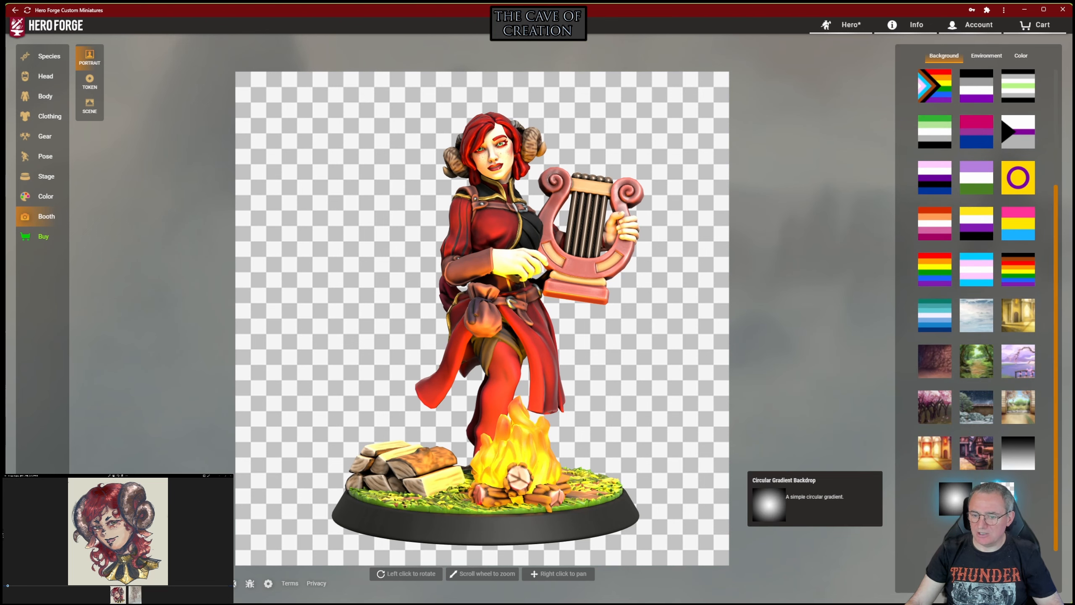
pyautogui.click(955, 498)
# Step: Set the backdrop's secondary and tertiary colors to black using the custom background color pickers
pyautogui.click(1020, 56)
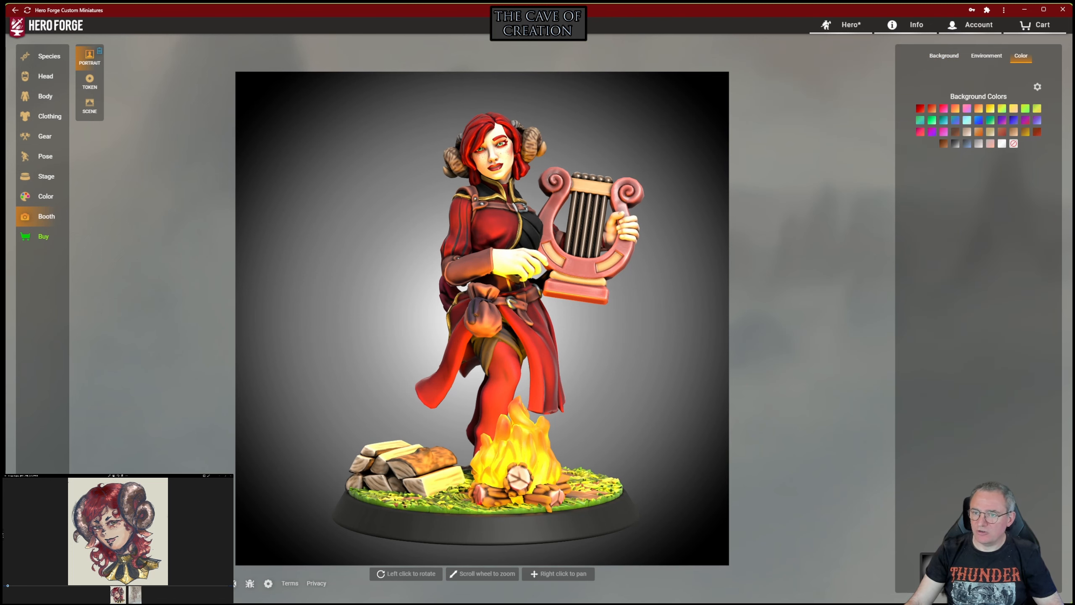
pyautogui.click(1037, 86)
pyautogui.moveTo(943, 299); pyautogui.dragTo(943, 334)
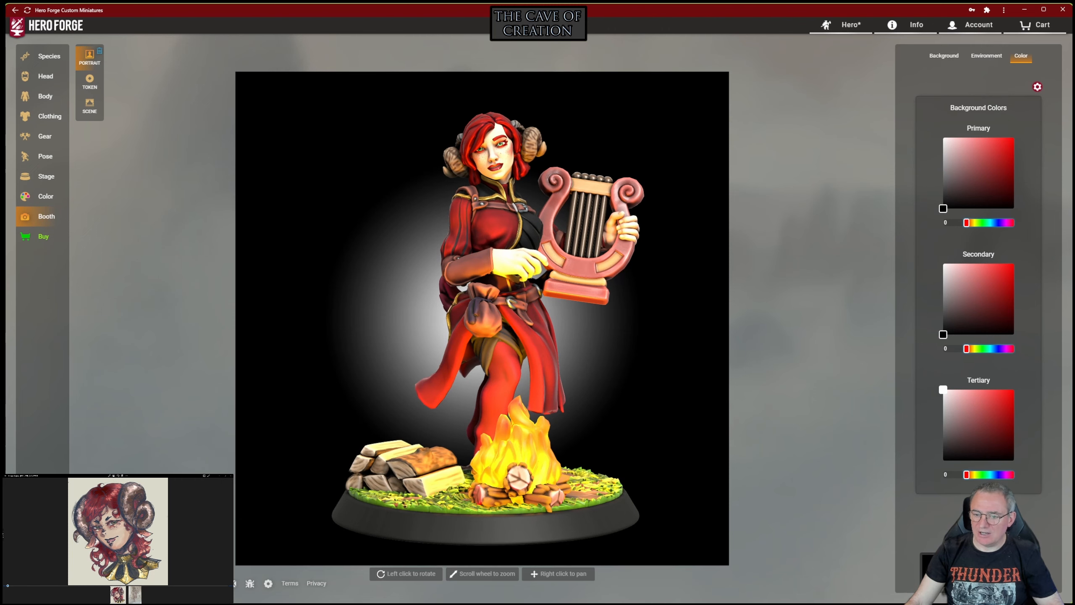
pyautogui.moveTo(943, 390); pyautogui.dragTo(943, 460)
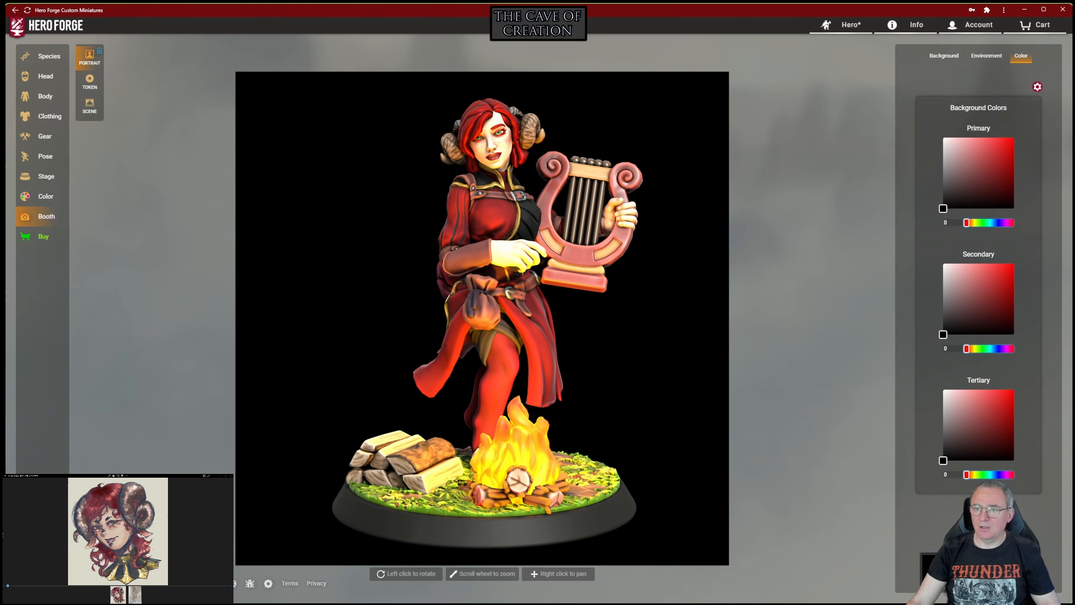
# Step: Set the portrait's environment light and sunlight colors to black so that only the campfire light illuminates the miniature
pyautogui.click(986, 55)
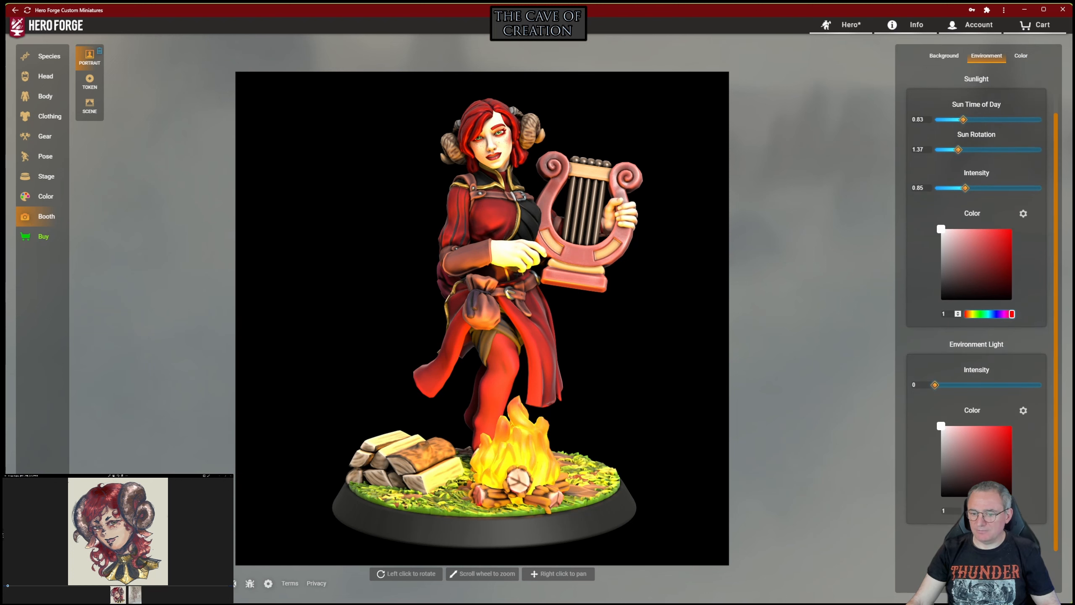
pyautogui.moveTo(941, 425); pyautogui.dragTo(940, 496)
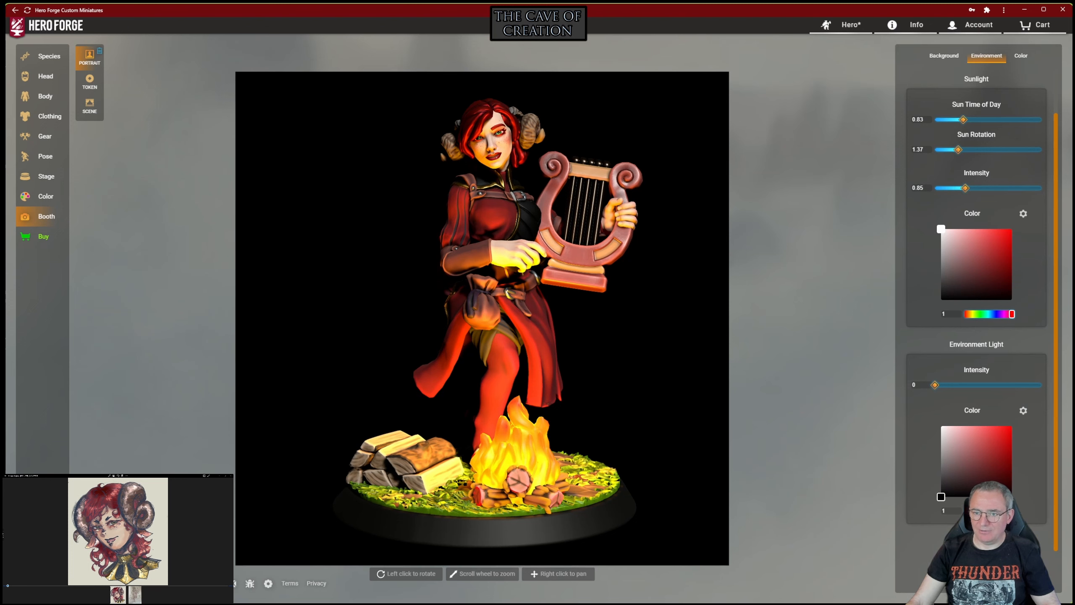
pyautogui.moveTo(940, 228); pyautogui.dragTo(940, 300)
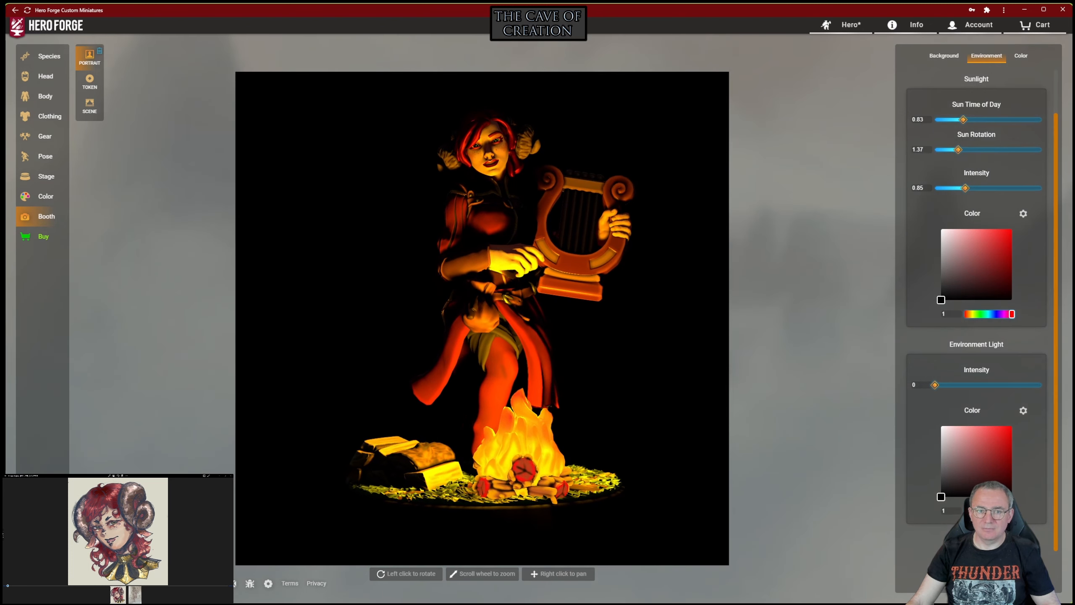